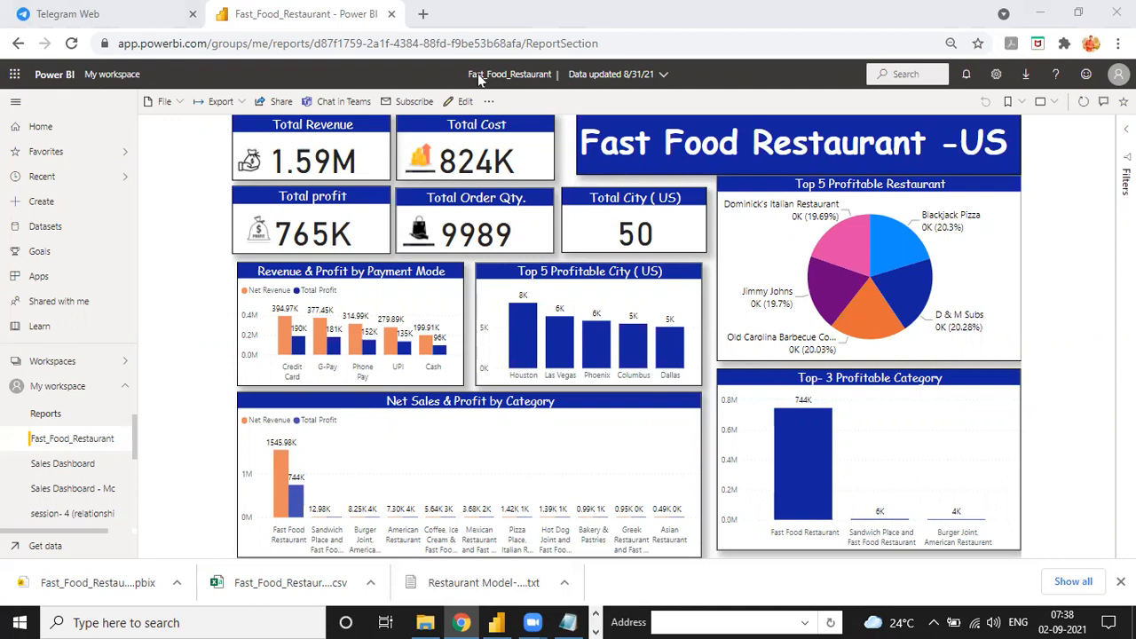
Step: Switch to the Fast Food Restaurant report in Power BI Desktop and review the formulas of the Total Cost and Net Revenue columns
{"action": "mouse_move", "coordinate": [509, 619]}
{"action": "left_click", "coordinate": [514, 595]}
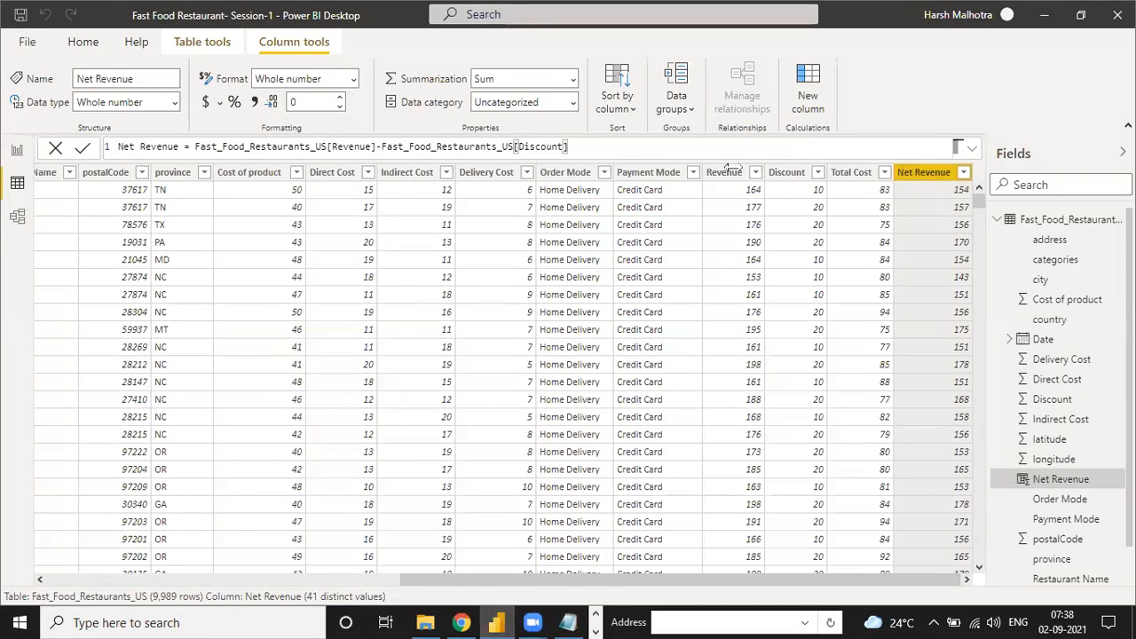
{"action": "left_click", "coordinate": [850, 173]}
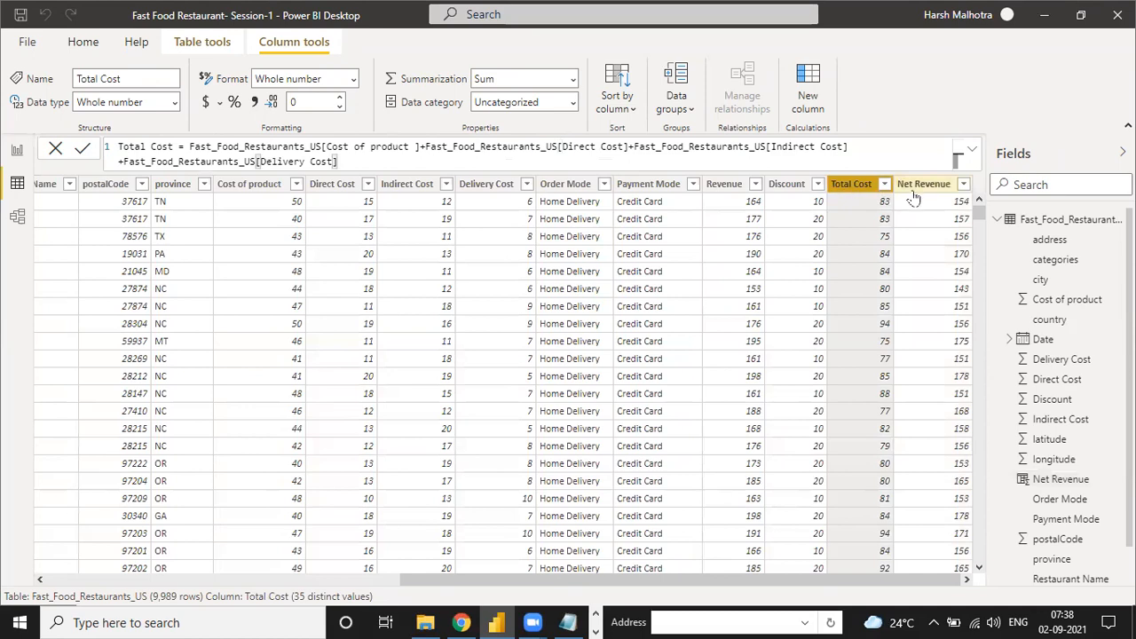
{"action": "left_click", "coordinate": [919, 185]}
{"action": "left_click", "coordinate": [866, 187]}
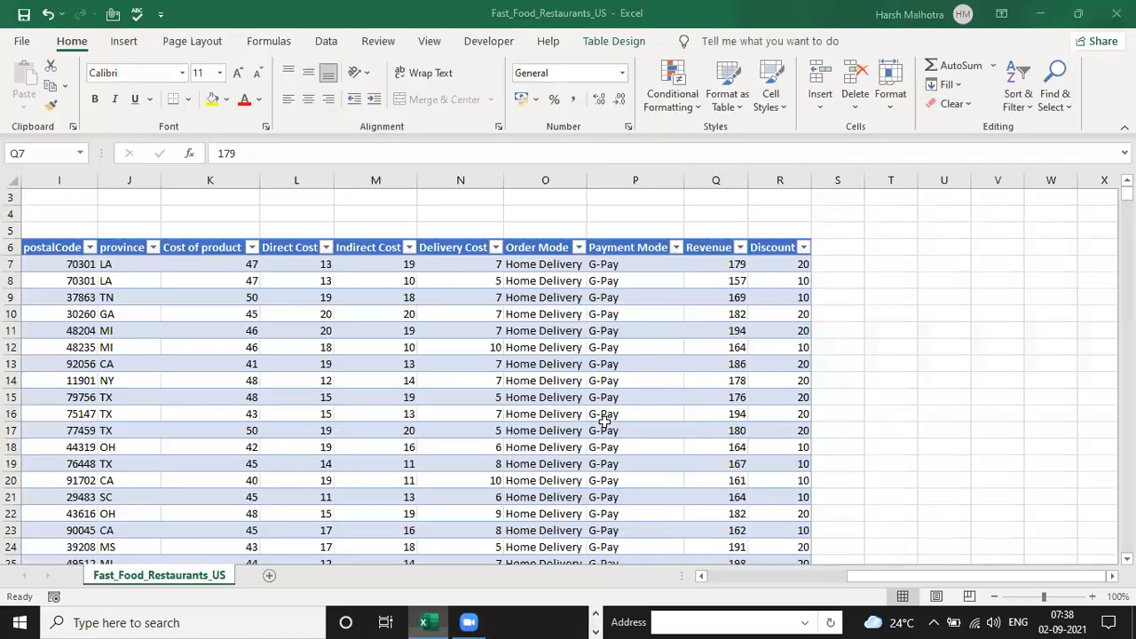
Step: Enter the header "Total Cost" in cell T6, beside the restaurant table
{"action": "left_click", "coordinate": [708, 295]}
{"action": "left_click", "coordinate": [835, 254]}
{"action": "key", "text": "Right"}
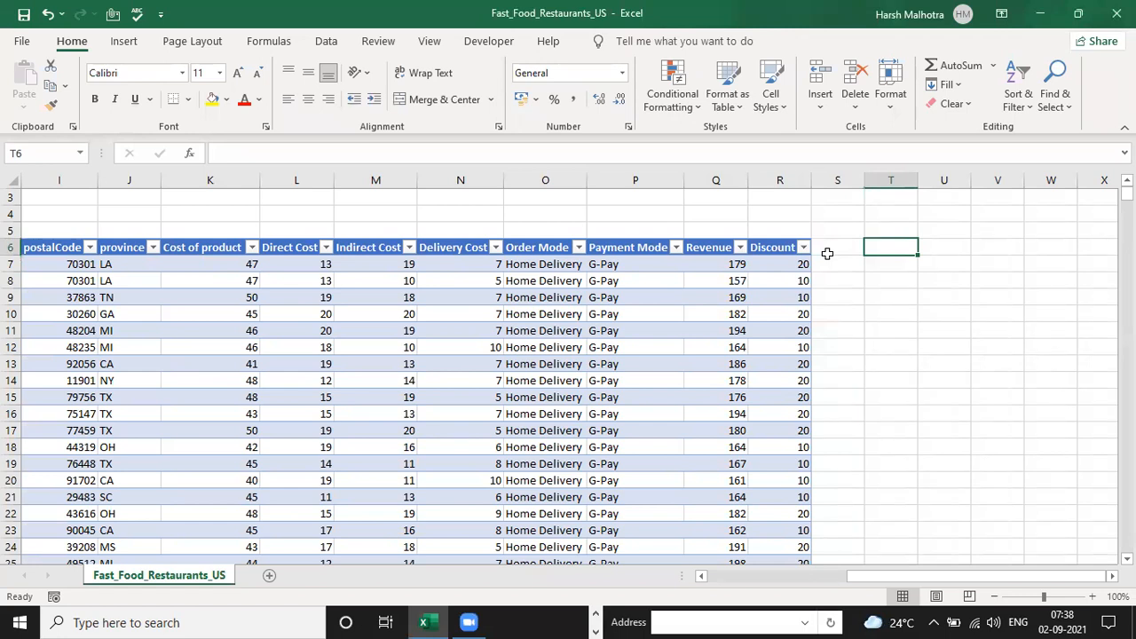
{"action": "type", "text": "Total Cost"}
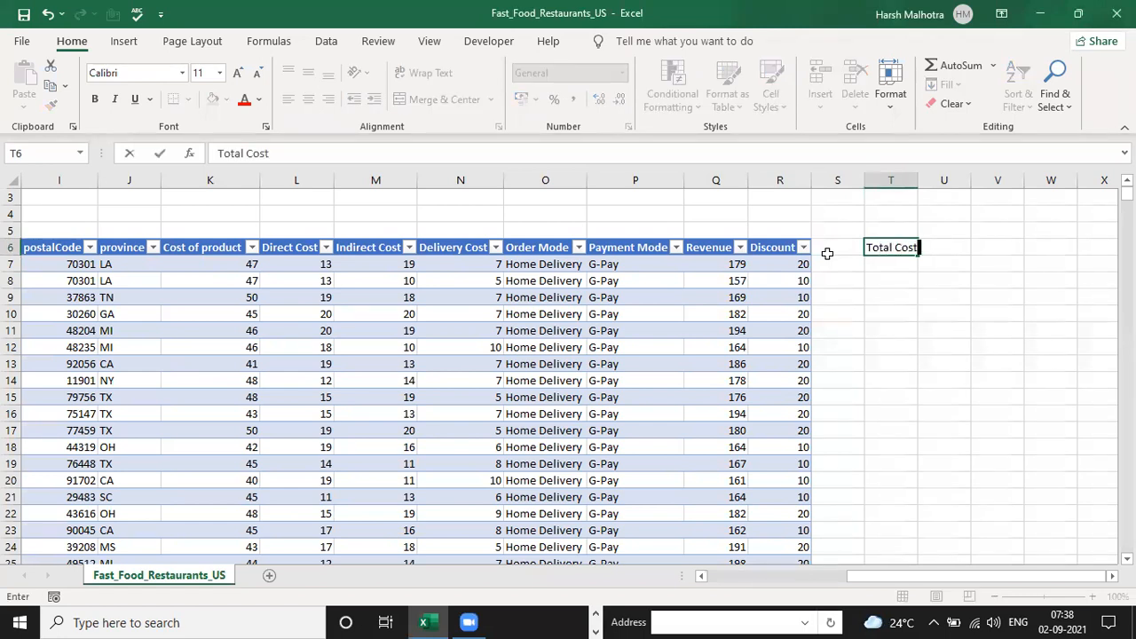
{"action": "left_click", "coordinate": [827, 255]}
{"action": "key", "text": "Right"}
{"action": "key", "text": "Down"}
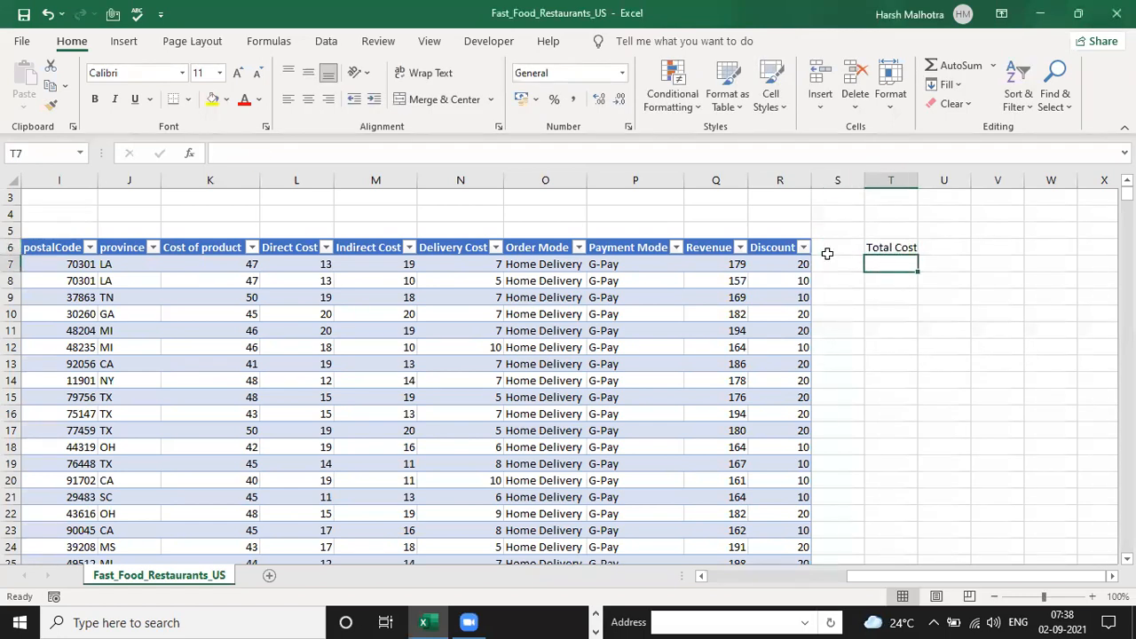
Step: In T7, sum the first row's costs from Cost of product through Delivery Cost using the SUM function
{"action": "type", "text": "=SUM("}
{"action": "key", "text": "Up"}
{"action": "key", "text": "Down"}
{"action": "key", "text": "Left"}
{"action": "key", "text": "Left"}
{"action": "key", "text": "Left"}
{"action": "key", "text": "Left"}
{"action": "key", "text": "Left"}
{"action": "key", "text": "Left"}
{"action": "key", "text": "Left"}
{"action": "key", "text": "Left"}
{"action": "key", "text": "Left"}
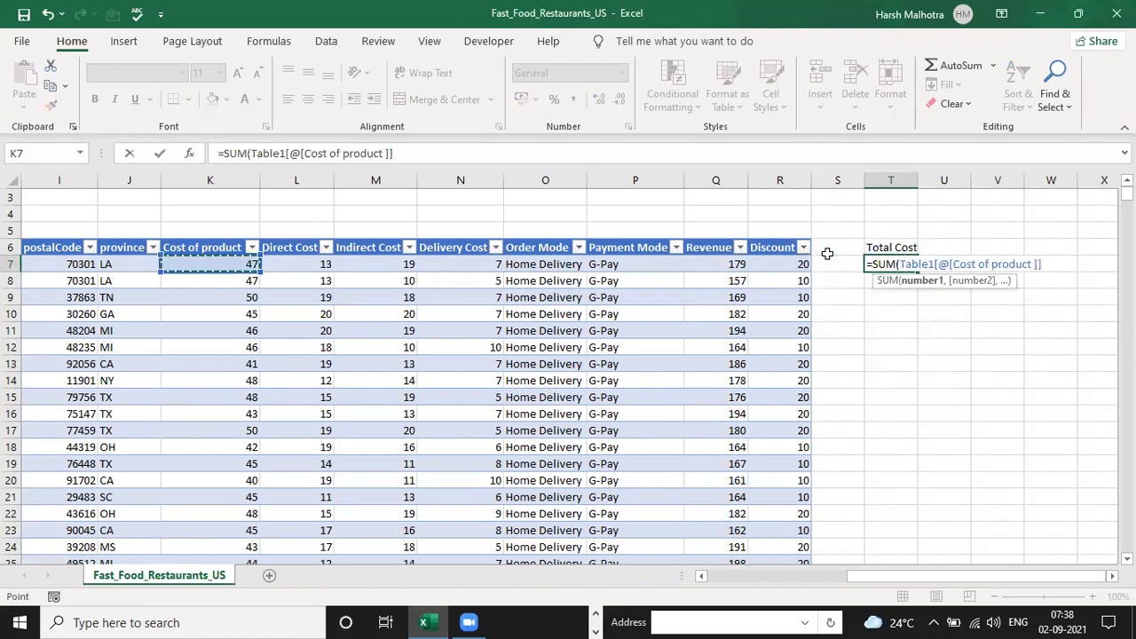
{"action": "key", "text": "shift+Right"}
{"action": "key", "text": "shift+Right"}
{"action": "key", "text": "shift+Right"}
{"action": "key", "text": "Return"}
{"action": "key", "text": "Up"}
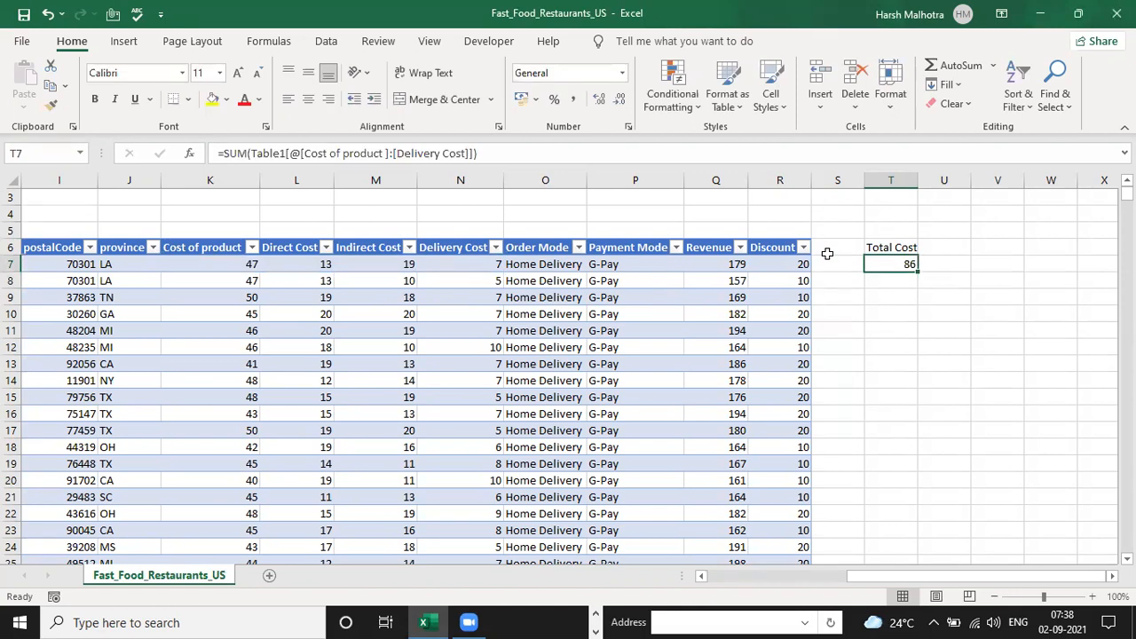
Step: Enter the header "Net Revenue" in cell U6, next to Total Cost
{"action": "key", "text": "Right"}
{"action": "key", "text": "Up"}
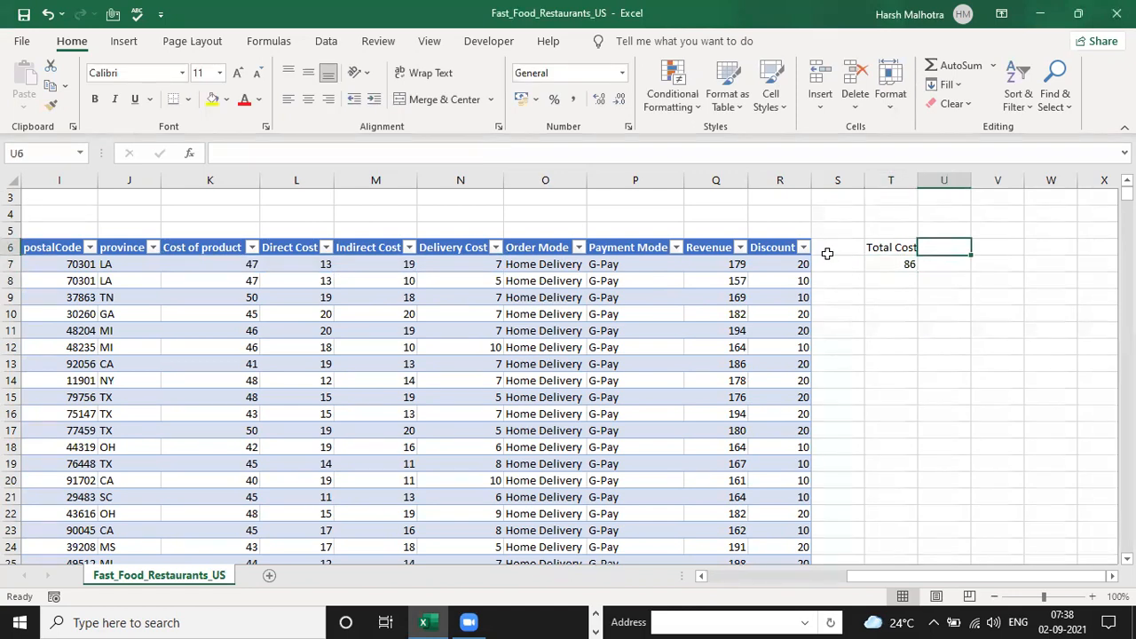
{"action": "type", "text": "N"}
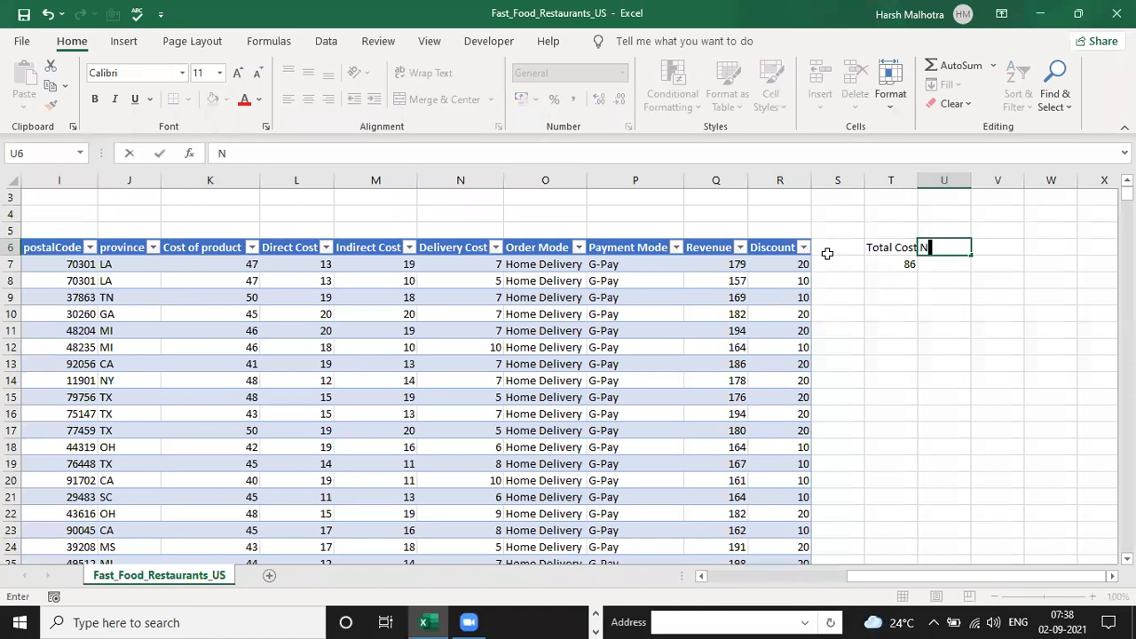
{"action": "type", "text": "et Revenue"}
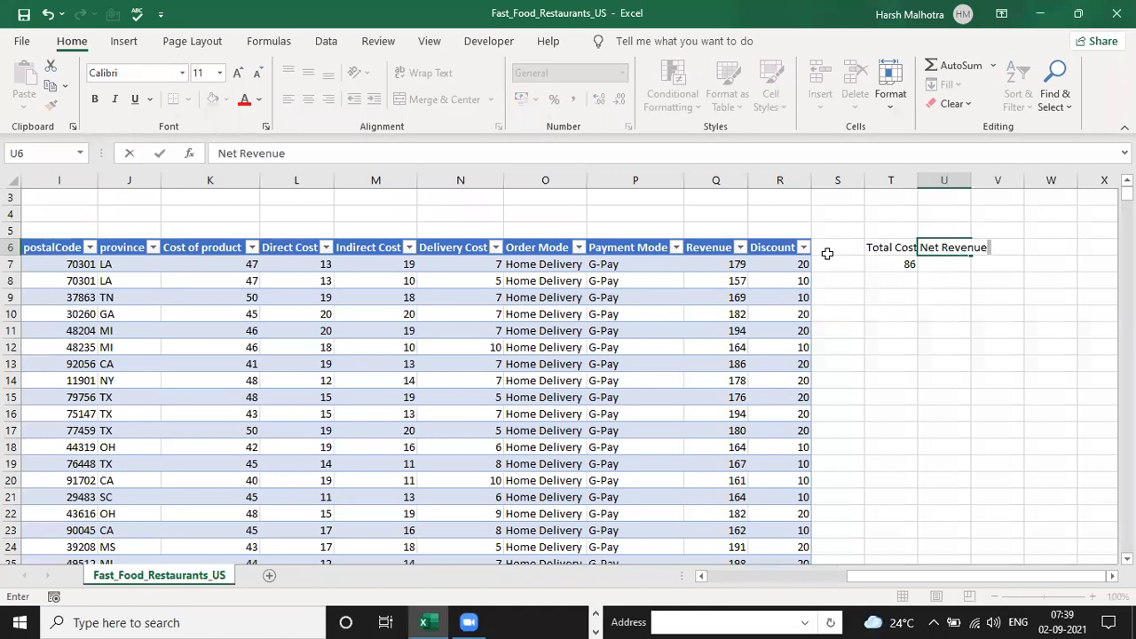
{"action": "key", "text": "Return"}
Step: In U7, calculate net revenue for the first row as Revenue minus Discount
{"action": "type", "text": "="}
{"action": "key", "text": "Left"}
{"action": "key", "text": "Left"}
{"action": "key", "text": "Left"}
{"action": "key", "text": "Left"}
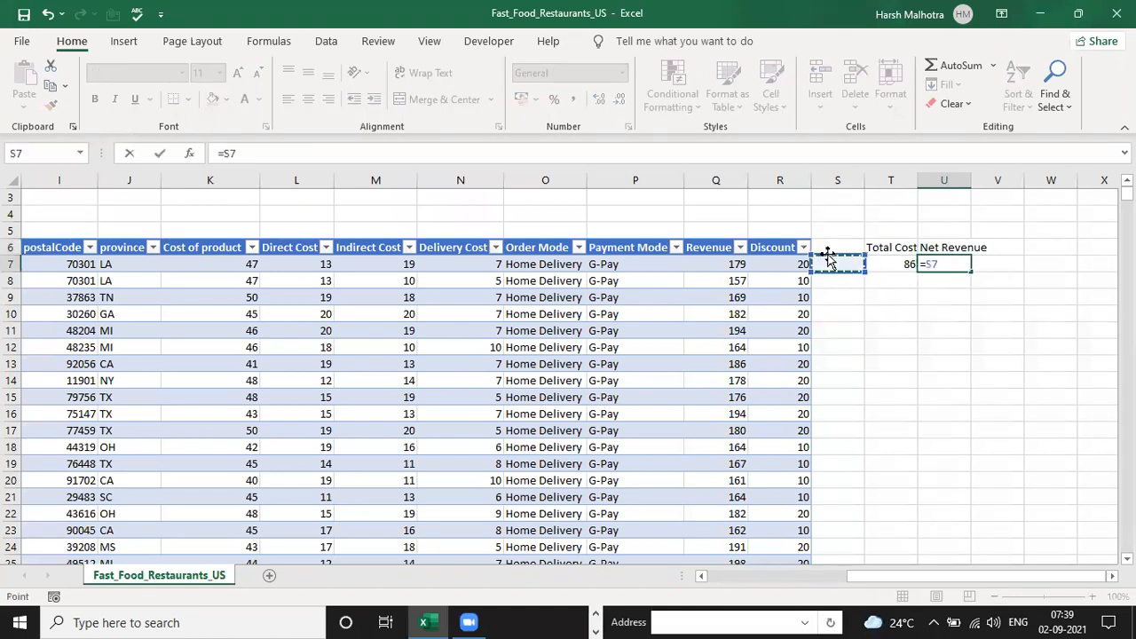
{"action": "type", "text": "-"}
{"action": "key", "text": "Left"}
{"action": "key", "text": "Left"}
{"action": "key", "text": "Left"}
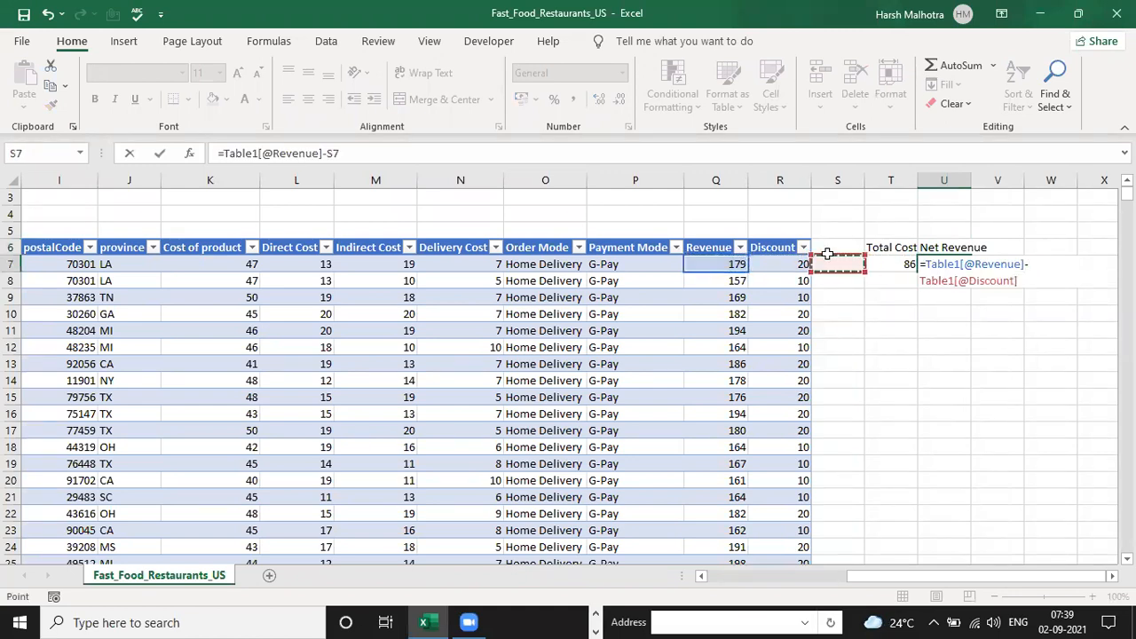
{"action": "key", "text": "Return"}
{"action": "key", "text": "Up"}
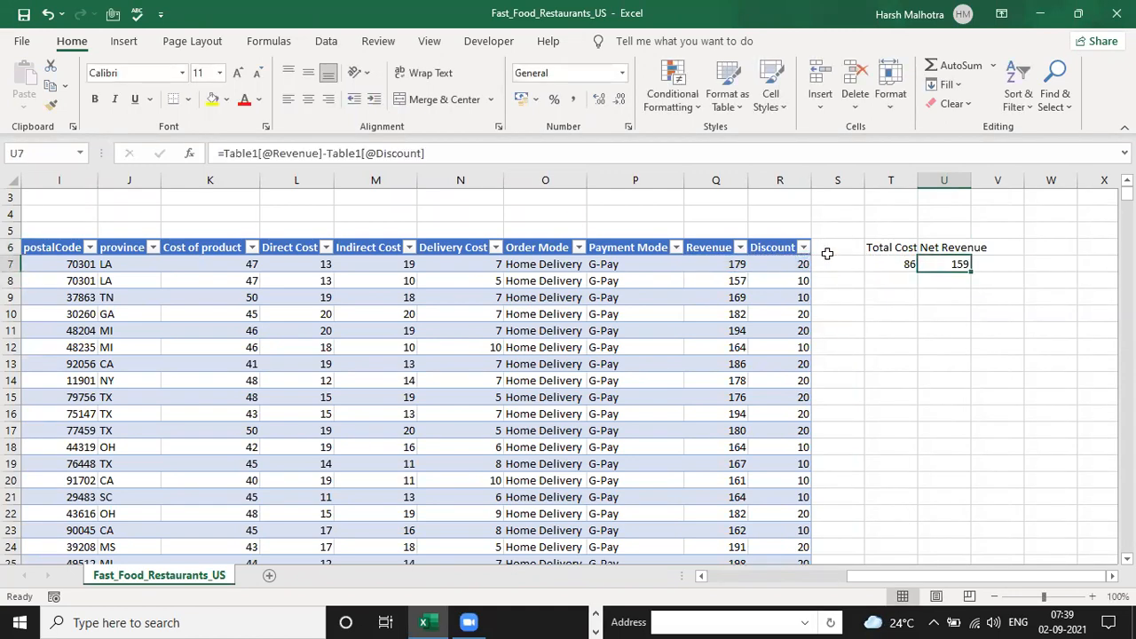
{"action": "key", "text": "Left"}
{"action": "key", "text": "shift+Right"}
{"action": "key", "text": "Down"}
{"action": "key", "text": "Up"}
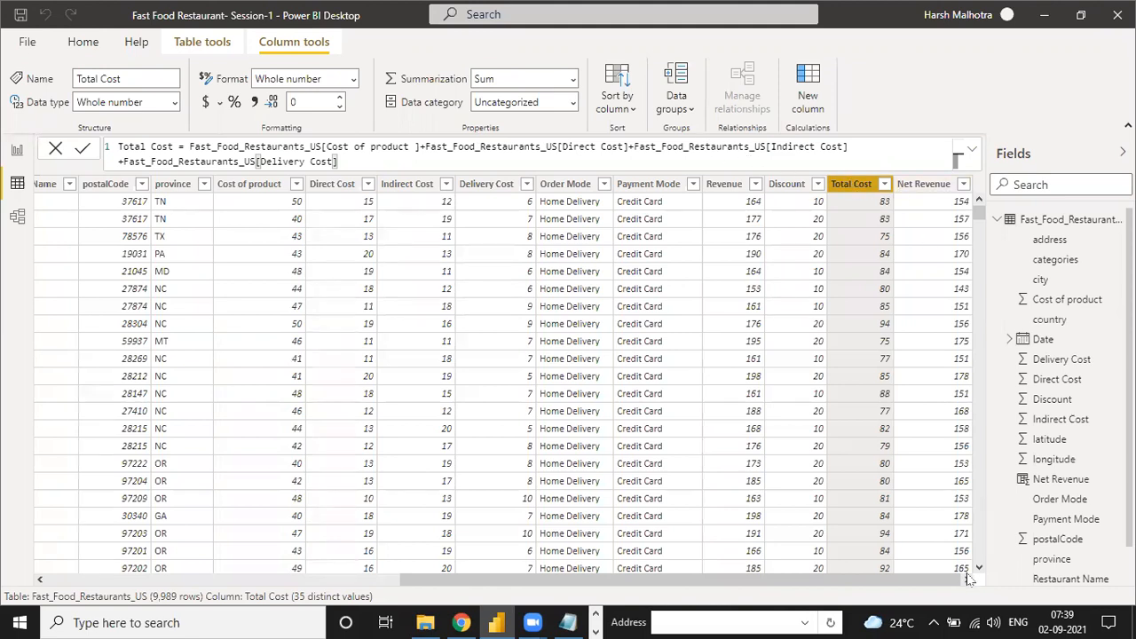
Step: Add a calculated column to the Fast_Food_Restaurants_US table and name it Profit
{"action": "left_click", "coordinate": [808, 101]}
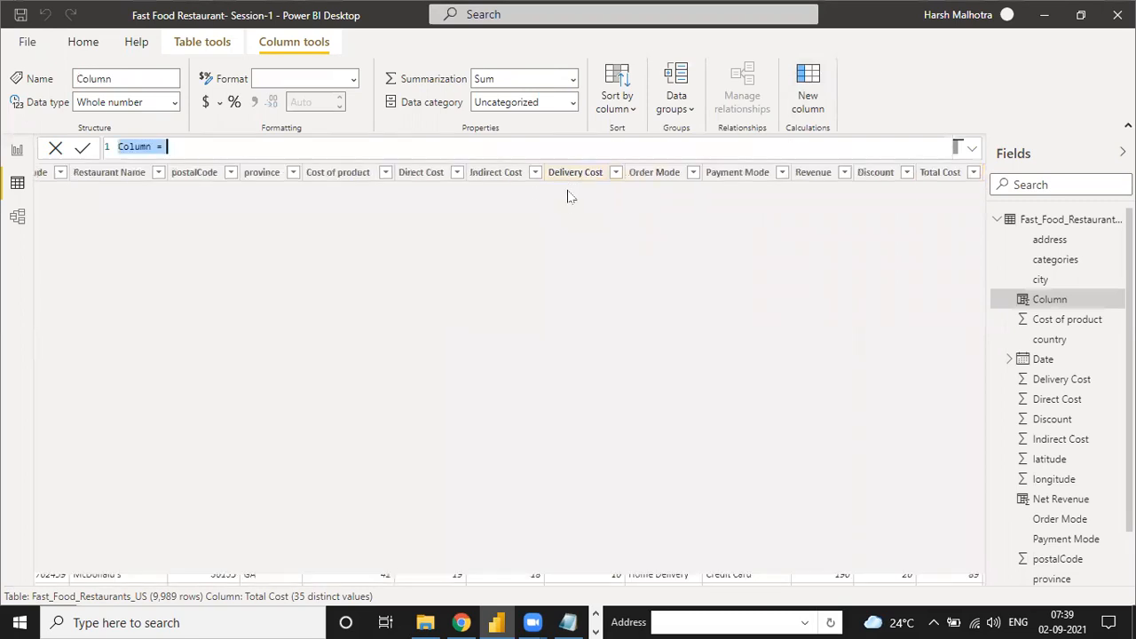
{"action": "key", "text": "BackSpace"}
{"action": "key", "text": "BackSpace"}
{"action": "key", "text": "BackSpace"}
{"action": "key", "text": "BackSpace"}
{"action": "key", "text": "BackSpace"}
{"action": "key", "text": "BackSpace"}
{"action": "key", "text": "BackSpace"}
{"action": "key", "text": "BackSpace"}
{"action": "key", "text": "BackSpace"}
{"action": "type", "text": "P"}
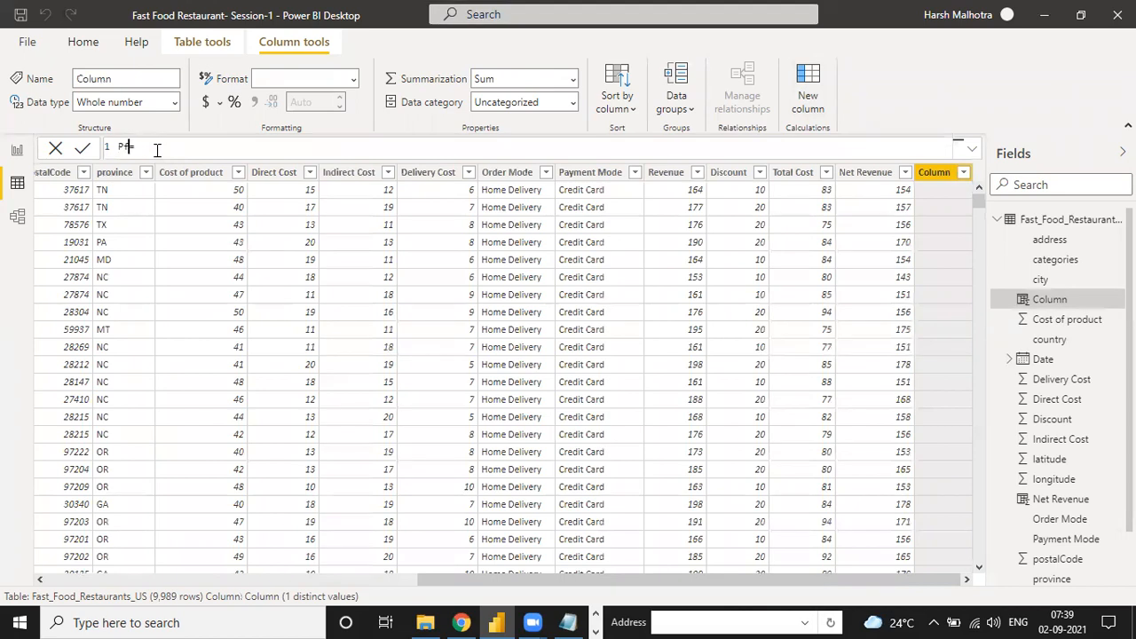
{"action": "type", "text": "ro="}
{"action": "type", "text": "fit"}
{"action": "key", "text": "End"}
Step: Define the Profit column as Net Revenue minus Total Cost from Fast_Food_Restaurants_US
{"action": "type", "text": "ne"}
{"action": "key", "text": "Tab"}
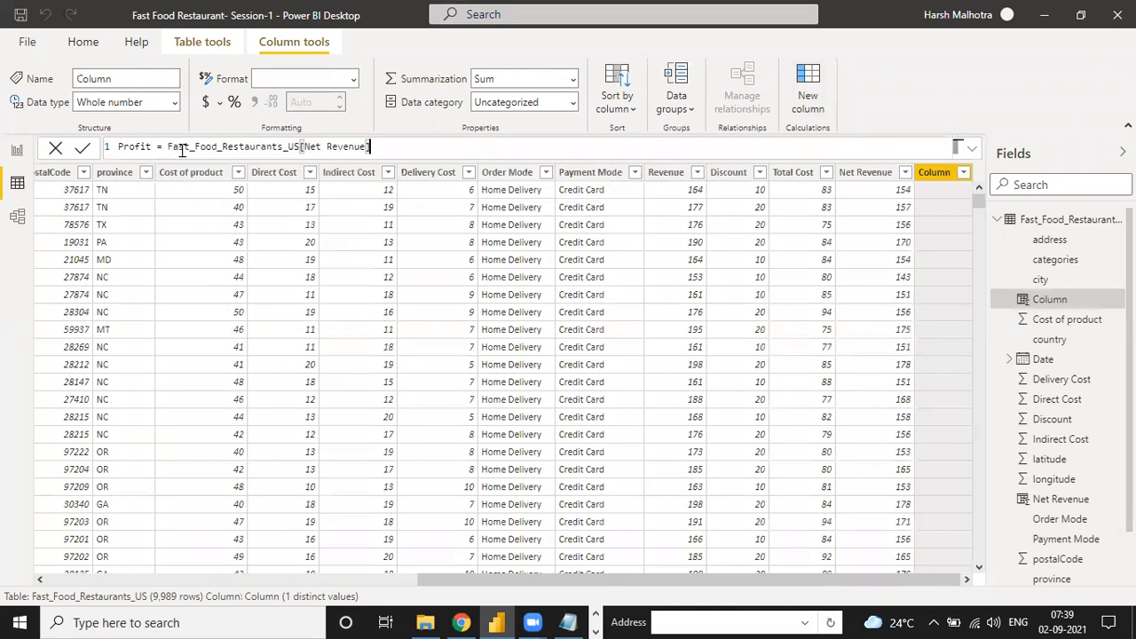
{"action": "type", "text": "-total"}
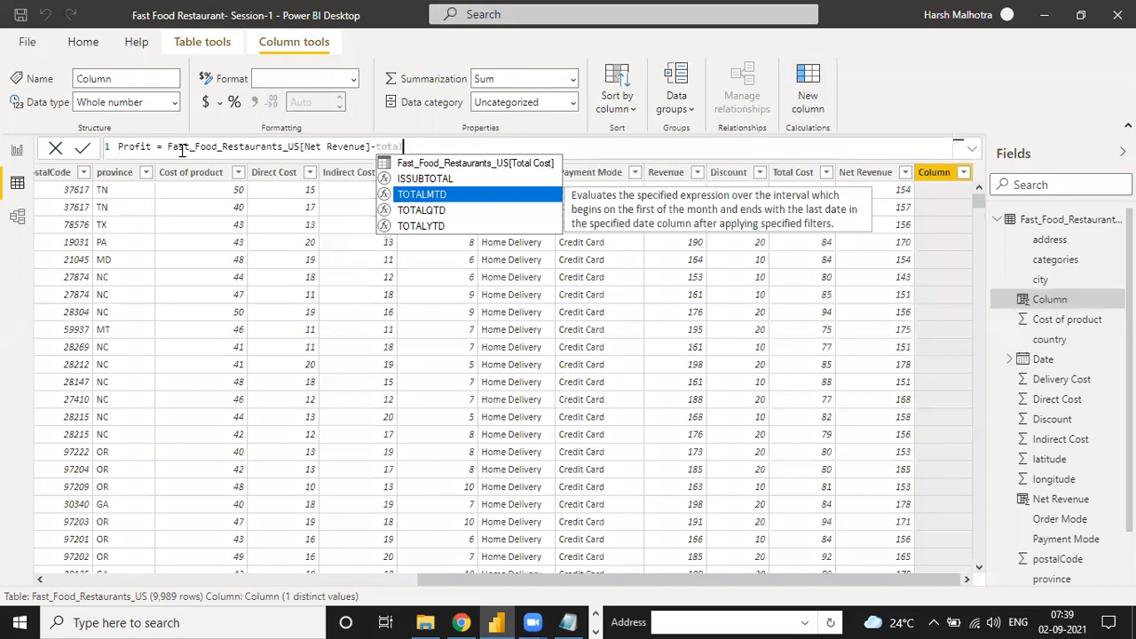
{"action": "key", "text": "Up"}
{"action": "key", "text": "Up"}
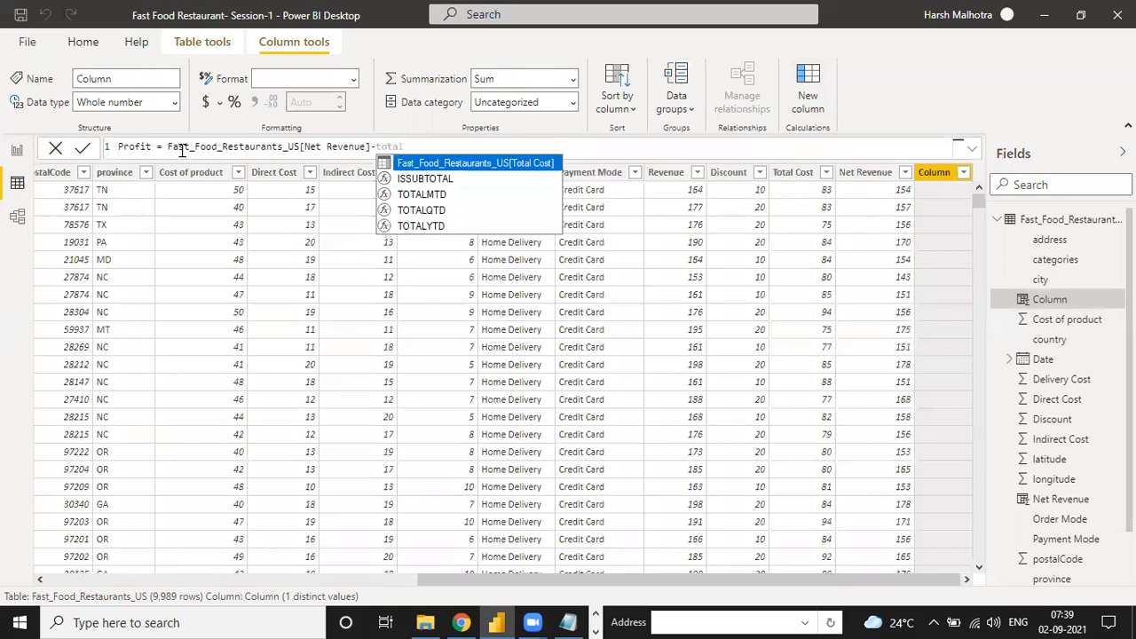
{"action": "key", "text": "Tab"}
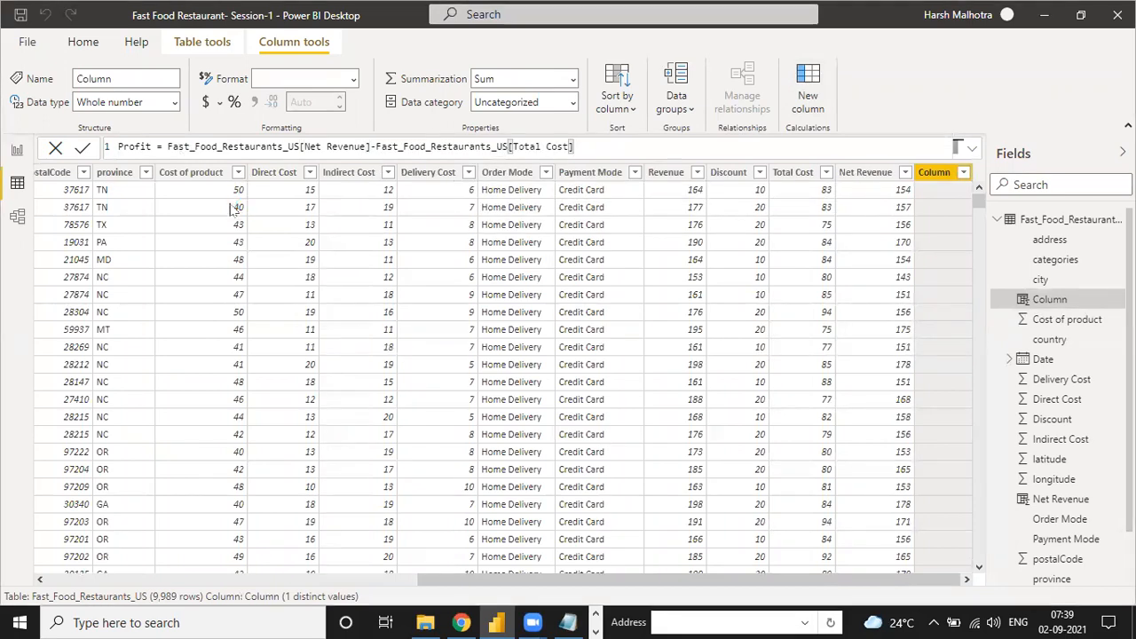
{"action": "key", "text": "Return"}
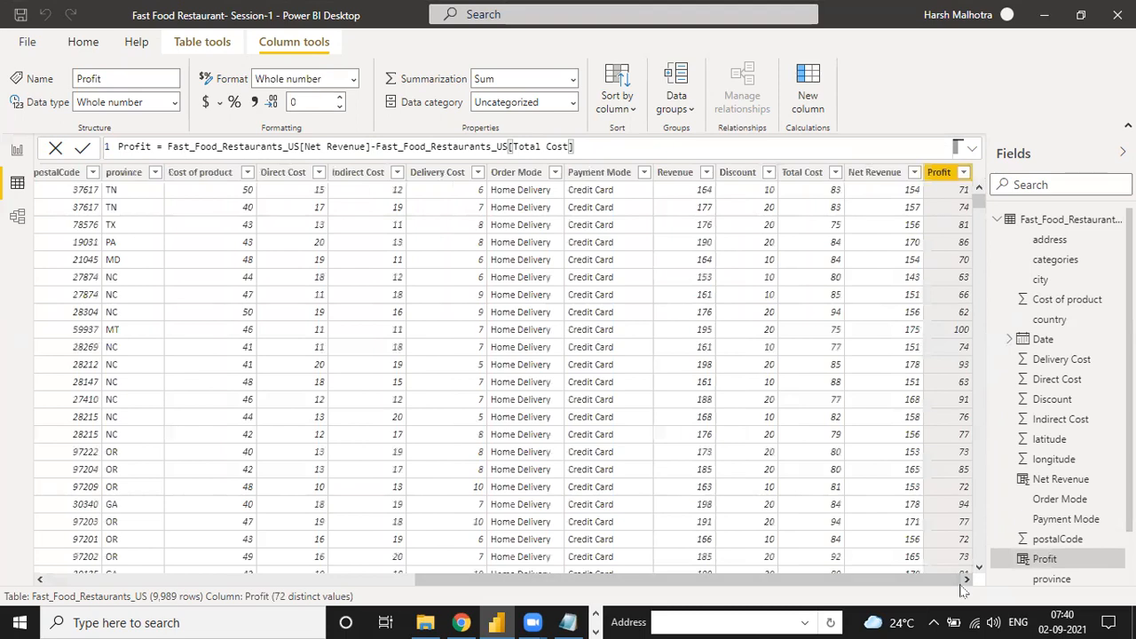
Step: Add another calculated column to the restaurant table and name it Profit %
{"action": "left_click", "coordinate": [804, 98]}
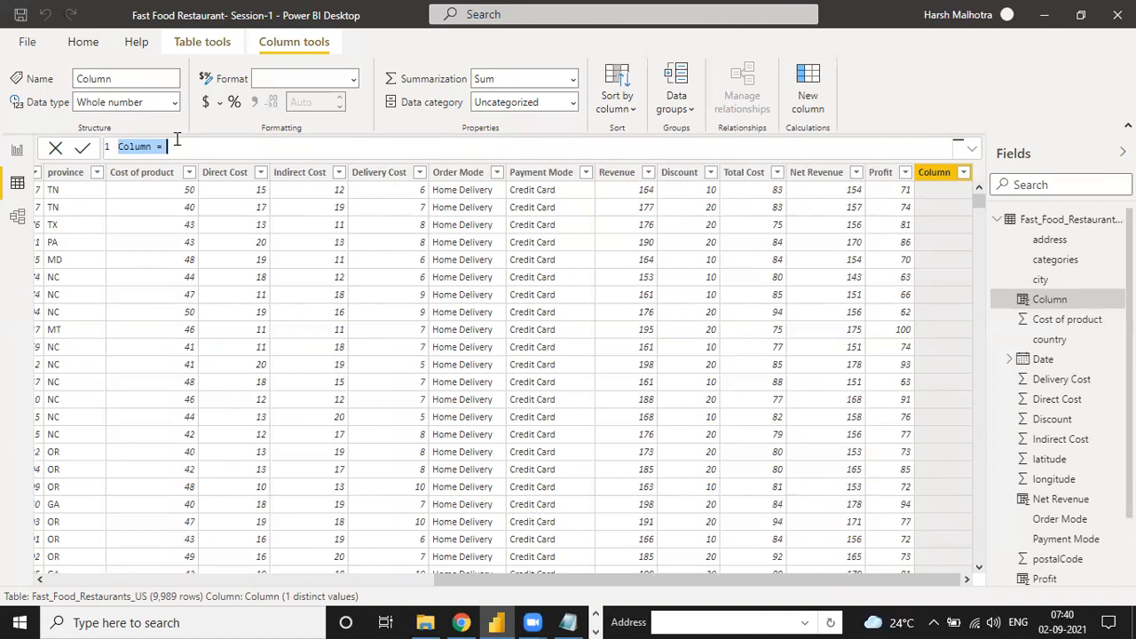
{"action": "left_click", "coordinate": [157, 147]}
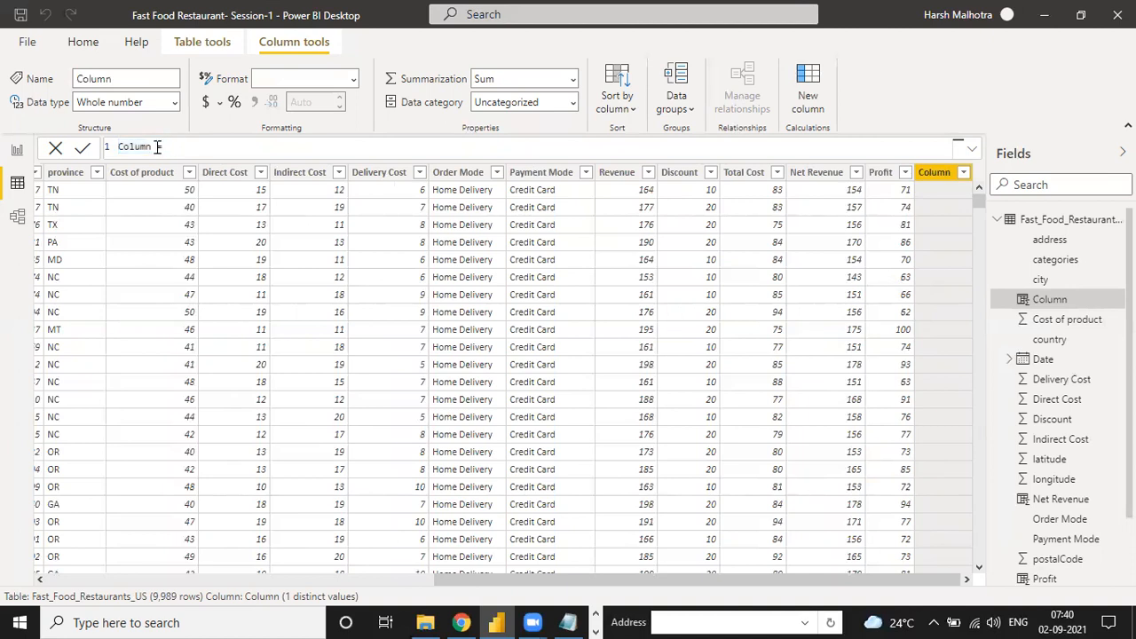
{"action": "key", "text": "BackSpace"}
{"action": "key", "text": "BackSpace"}
{"action": "key", "text": "BackSpace"}
{"action": "key", "text": "BackSpace"}
{"action": "key", "text": "BackSpace"}
{"action": "key", "text": "BackSpace"}
{"action": "key", "text": "BackSpace"}
{"action": "key", "text": "BackSpace"}
{"action": "type", "text": "Profit % ="}
Step: Define Profit % as Profit divided by Net Revenue and format the column as a percentage
{"action": "type", "text": "Proft"}
{"action": "key", "text": "BackSpace"}
{"action": "key", "text": "Tab"}
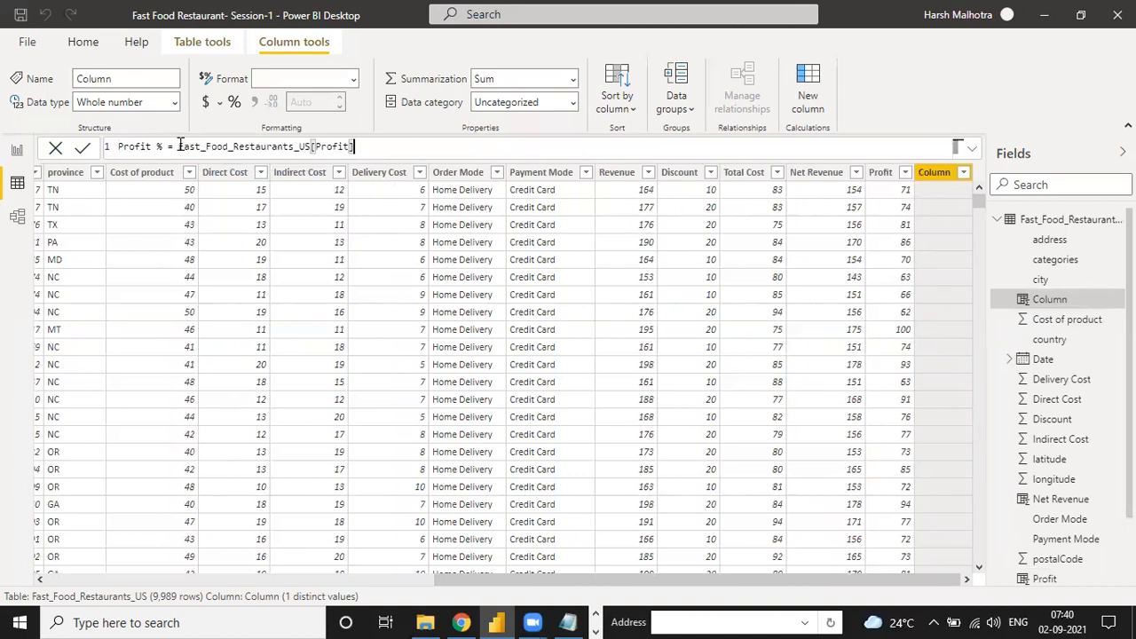
{"action": "type", "text": "/net"}
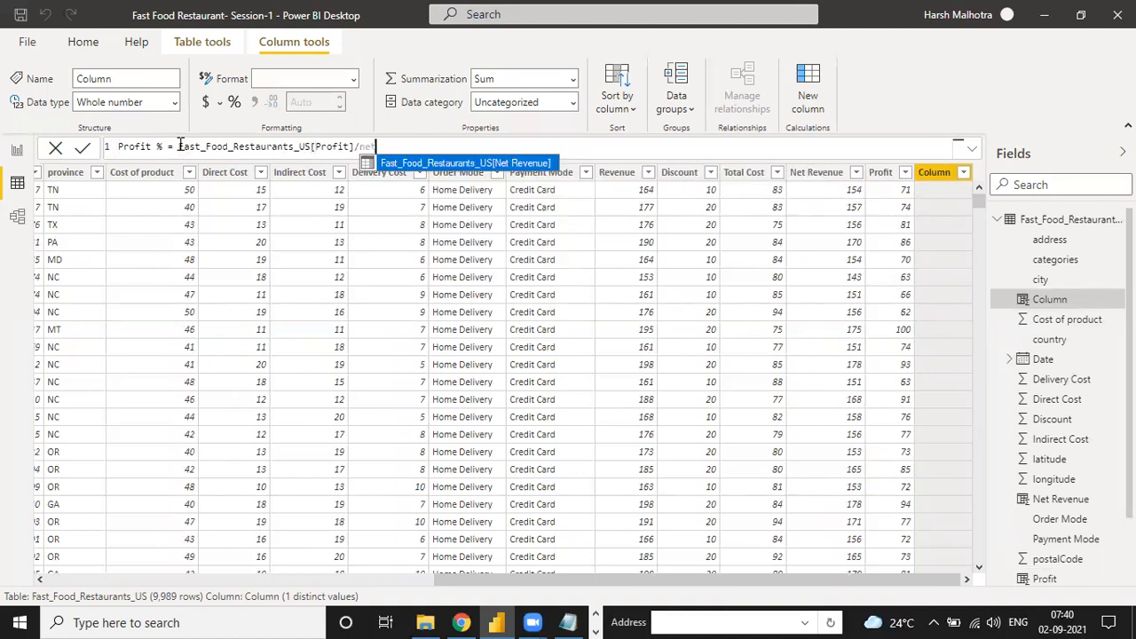
{"action": "key", "text": "Tab"}
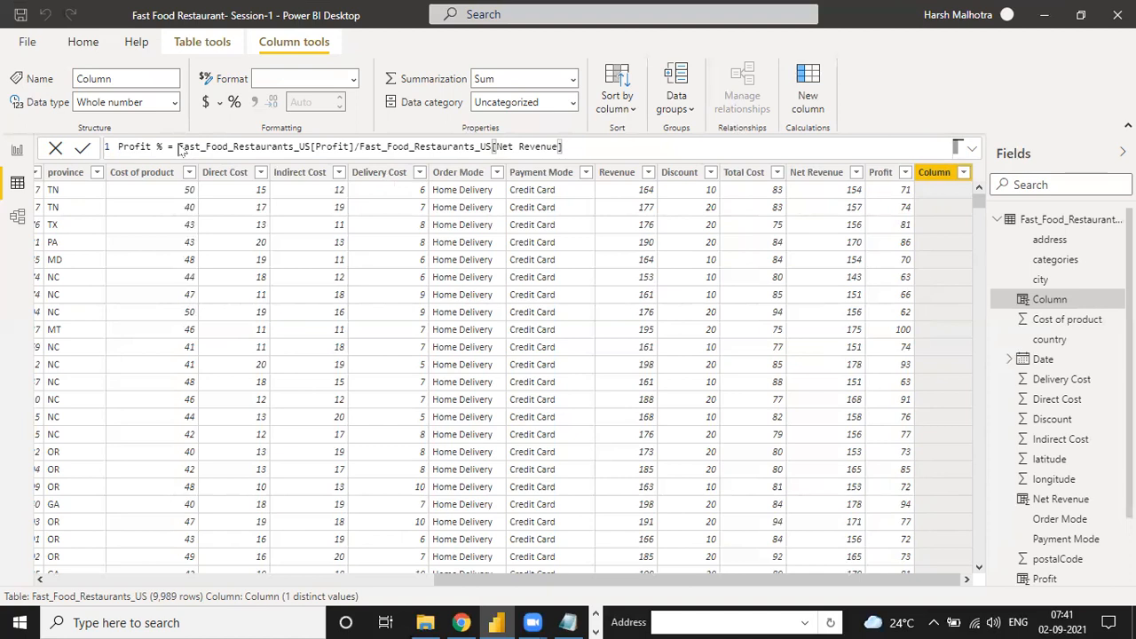
{"action": "key", "text": "Return"}
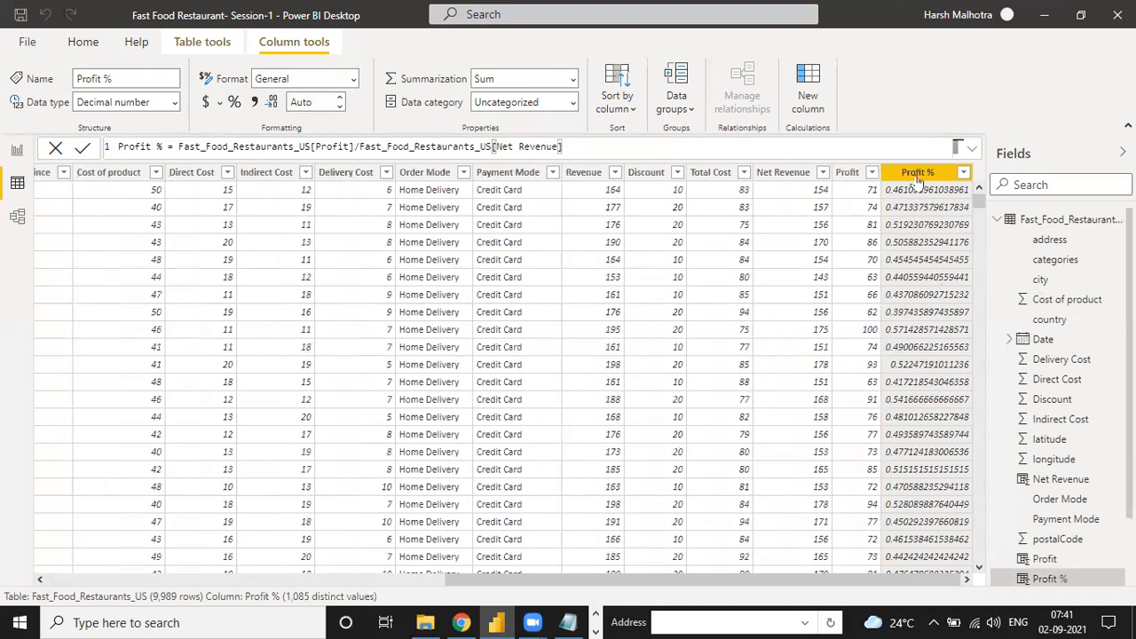
{"action": "left_click", "coordinate": [234, 103]}
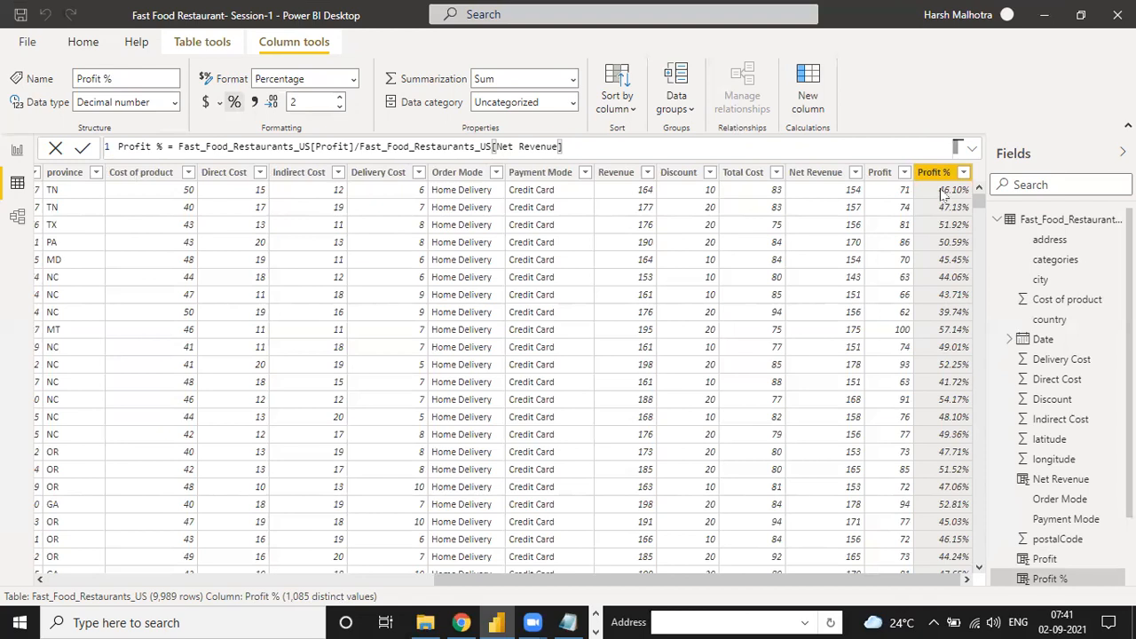
Step: Open Calculator and check the first row's profit percentage by dividing 71 by 154 and applying the percent function
{"action": "left_click", "coordinate": [260, 619]}
{"action": "type", "text": "cal"}
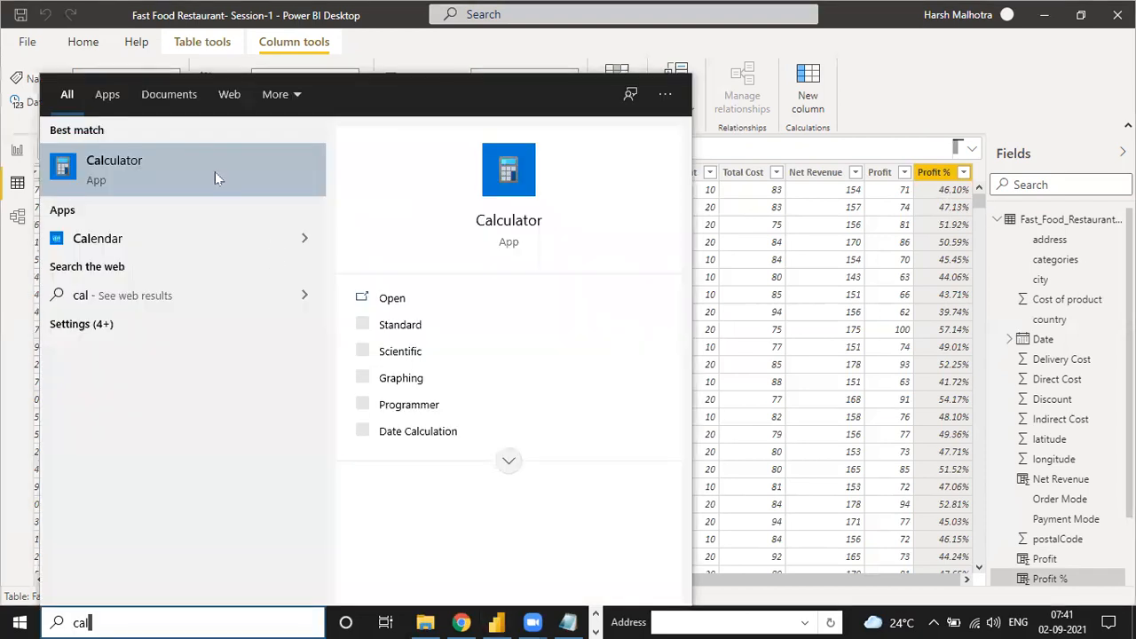
{"action": "left_click", "coordinate": [328, 148]}
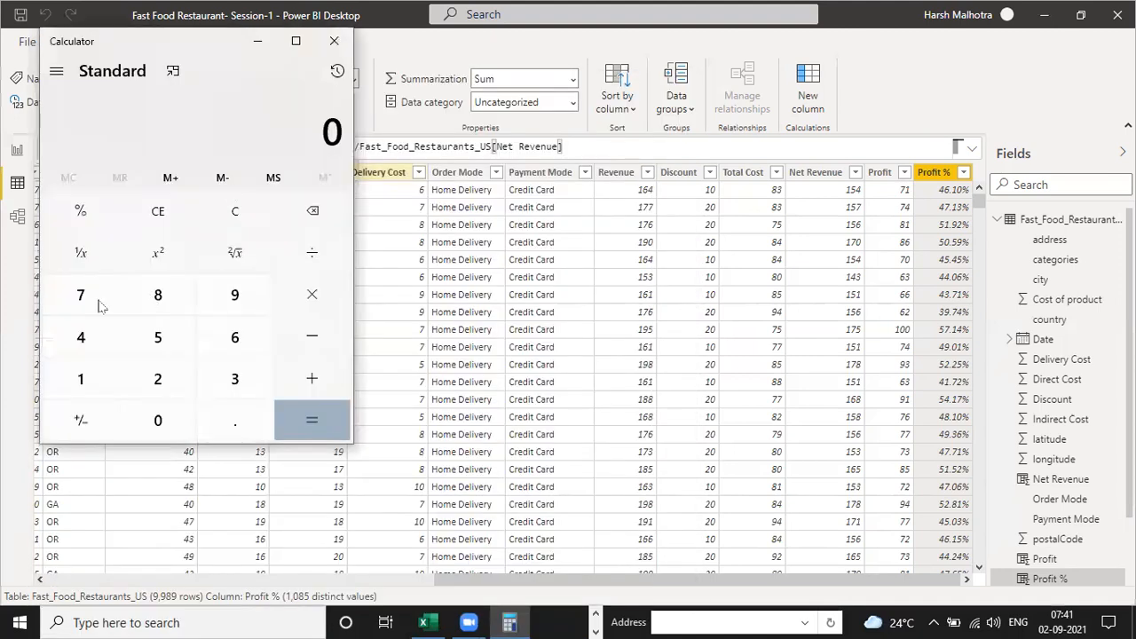
{"action": "type", "text": "71"}
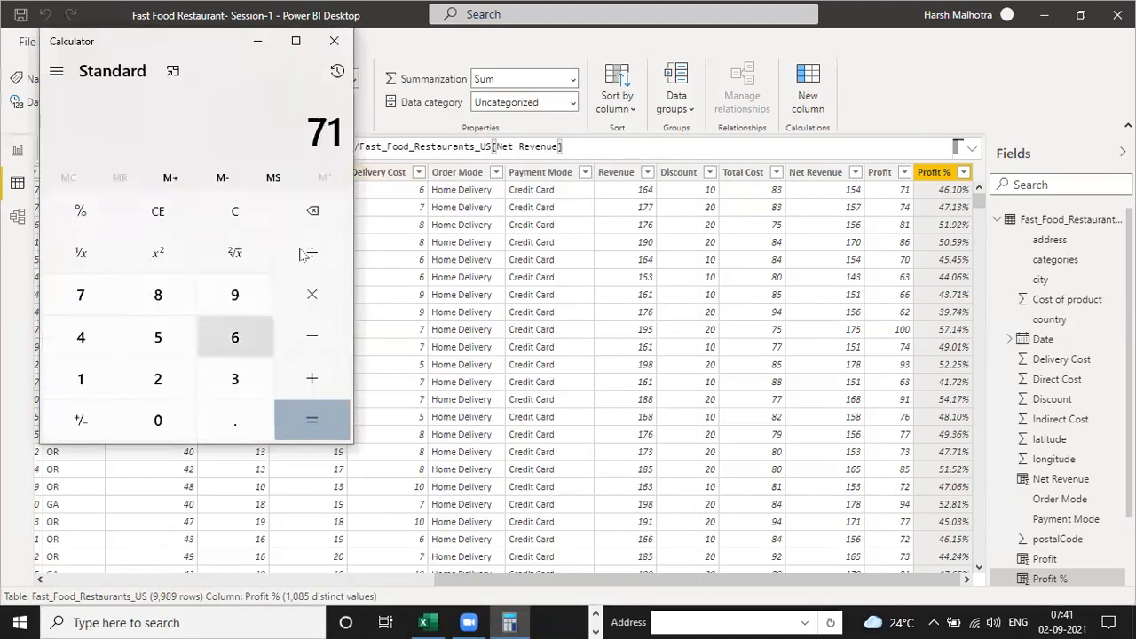
{"action": "key", "text": "slash"}
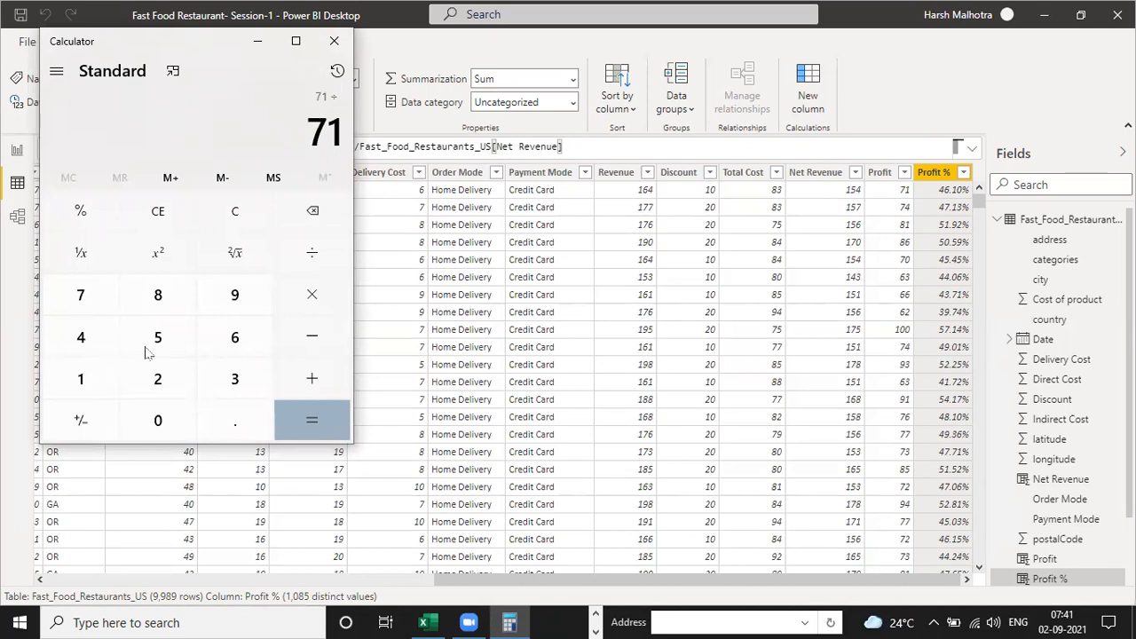
{"action": "type", "text": "154"}
{"action": "key", "text": "Return"}
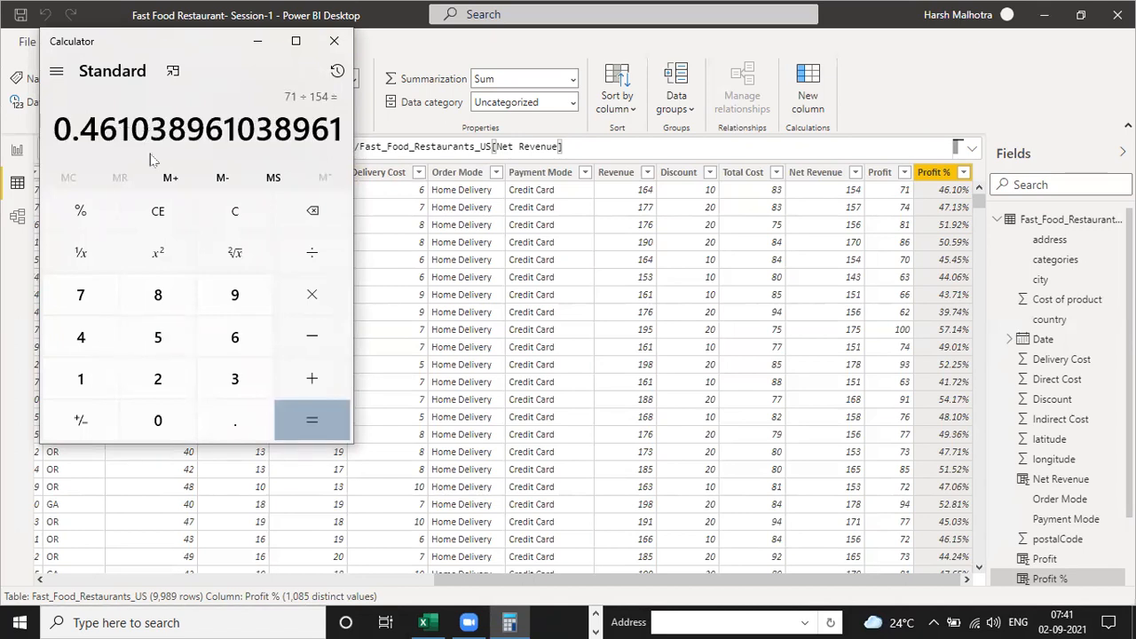
{"action": "left_click", "coordinate": [92, 210]}
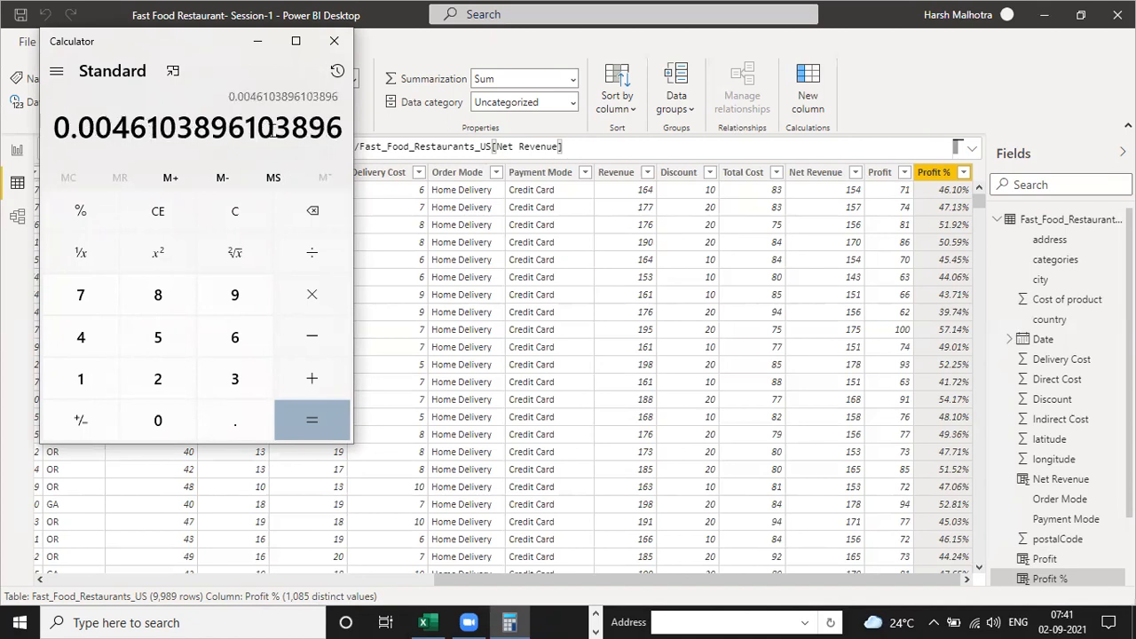
Step: Put Calculator away and save the report as Fast Food Restaurant- Session-1 in the Session-1 folder, replacing the existing file
{"action": "left_click", "coordinate": [268, 41]}
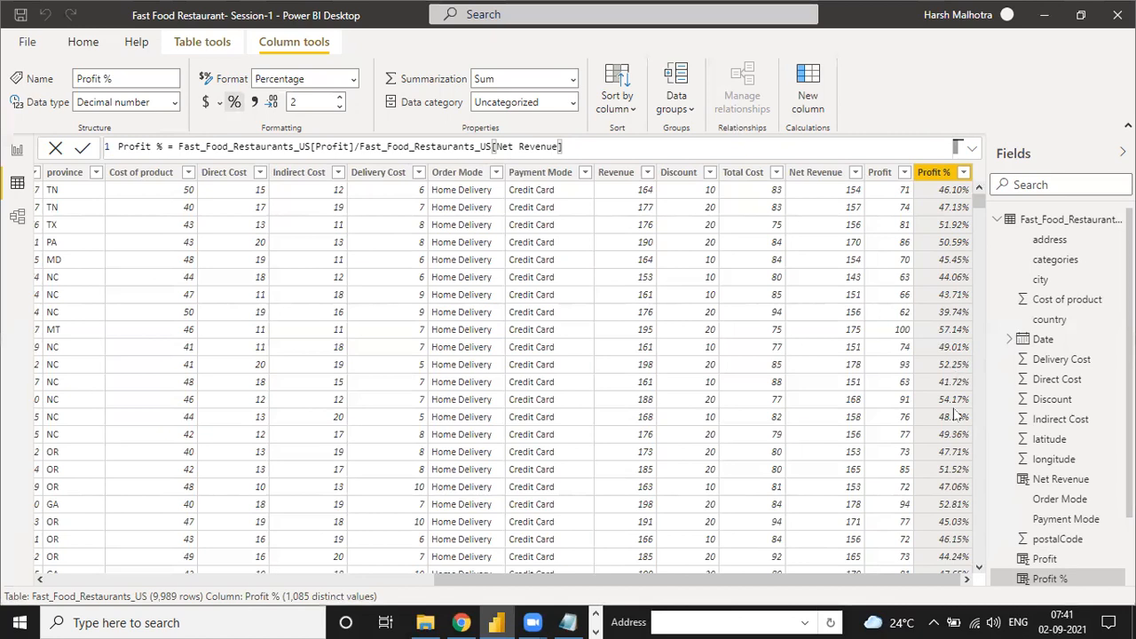
{"action": "scroll", "coordinate": [947, 412], "scroll_direction": "down", "scroll_amount": 10}
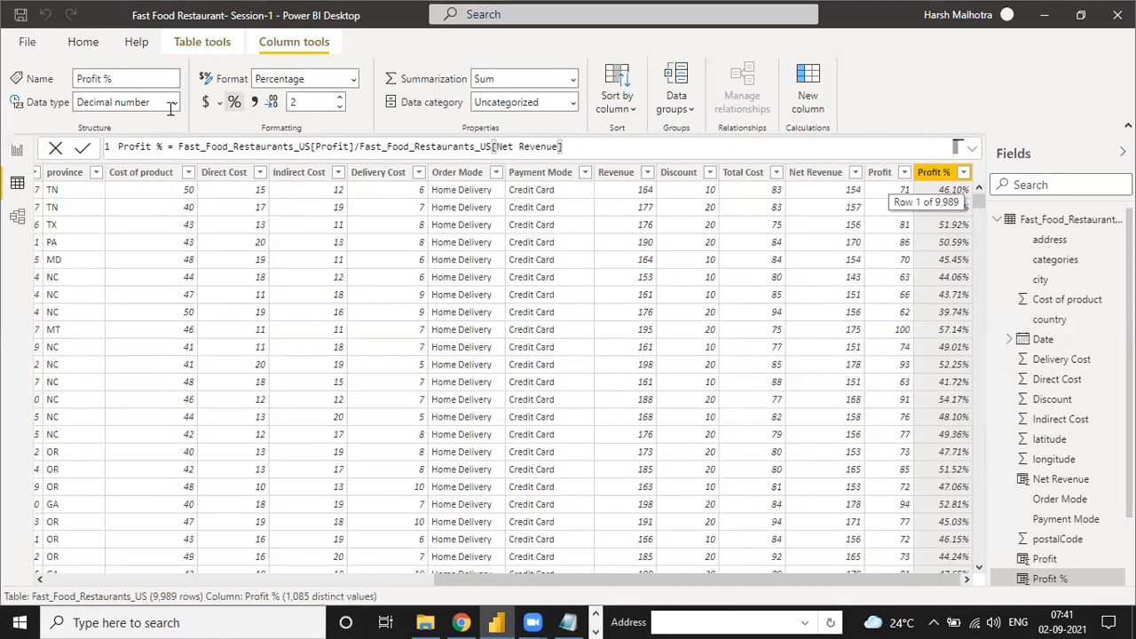
{"action": "left_click", "coordinate": [34, 44]}
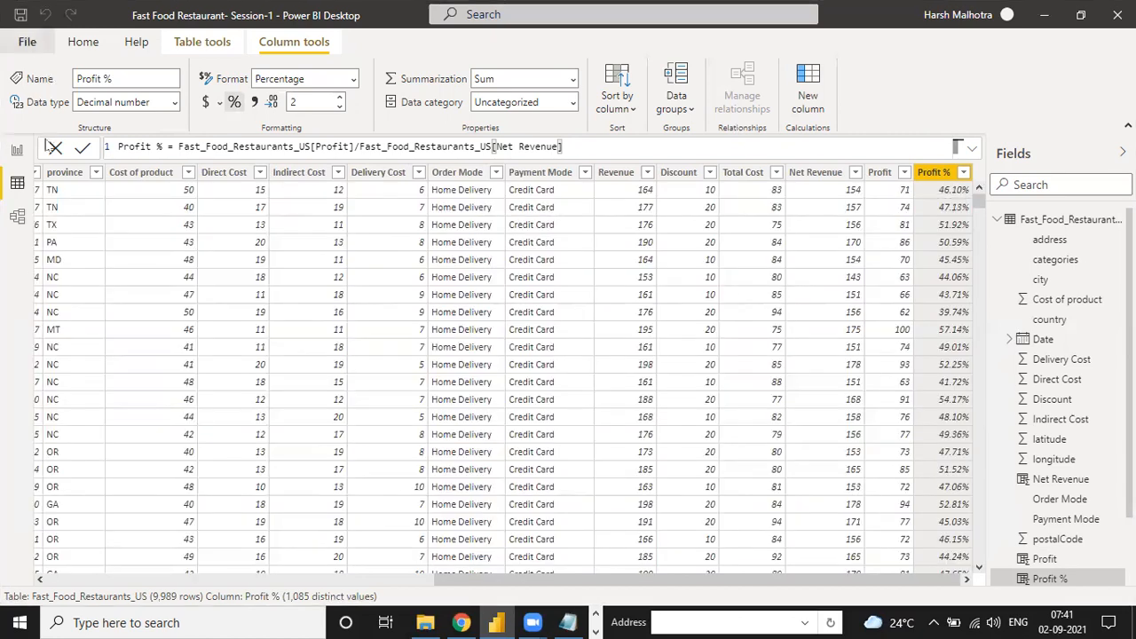
{"action": "left_click", "coordinate": [52, 157]}
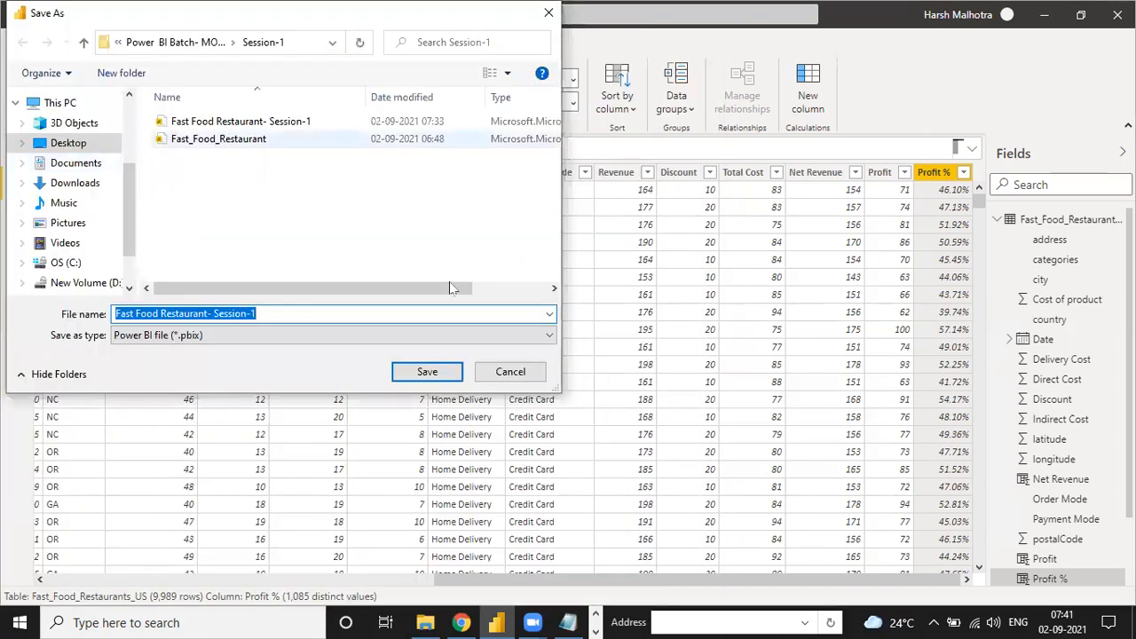
{"action": "left_click", "coordinate": [424, 371]}
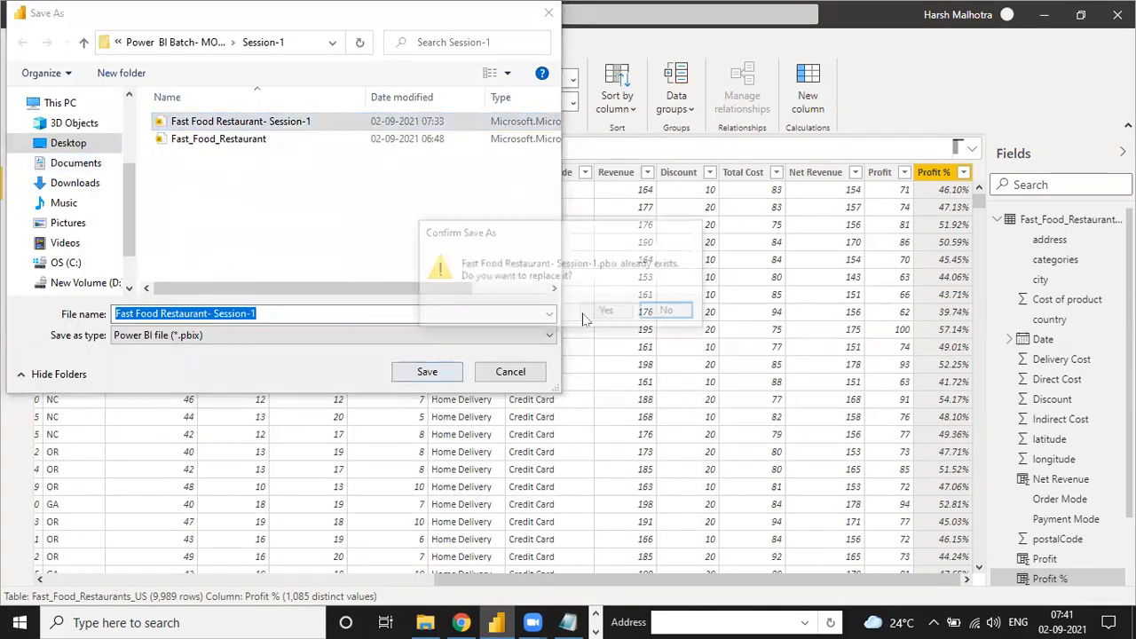
{"action": "left_click", "coordinate": [586, 314]}
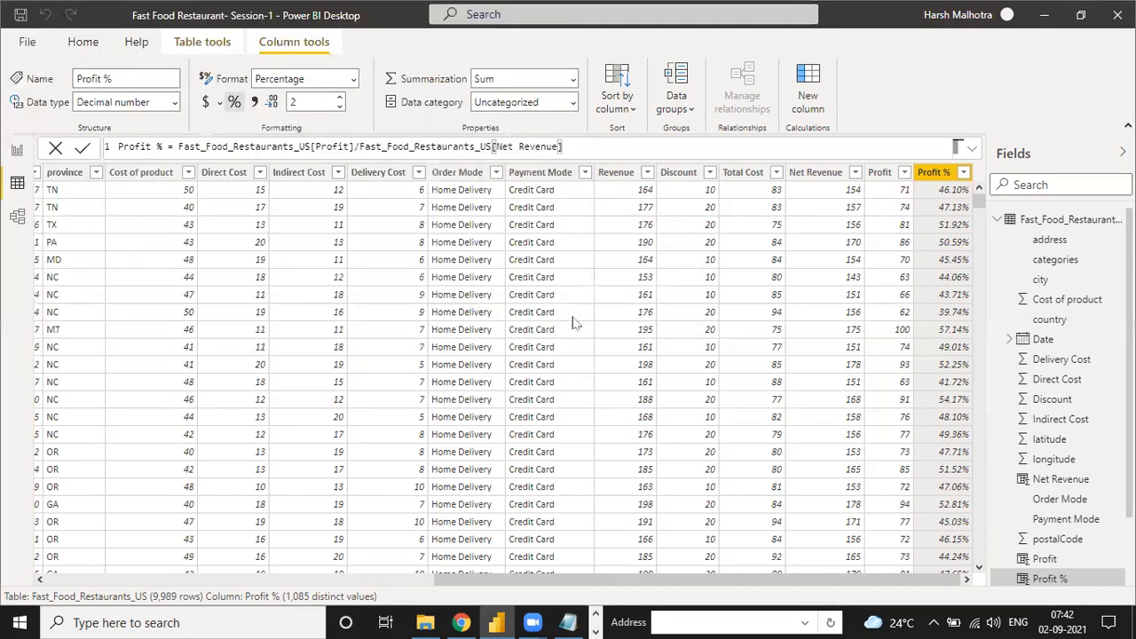
Step: Switch to File Explorer, check the size of the saved Fast Food Restaurant- Session-1 file, and return to Power BI Desktop
{"action": "left_click", "coordinate": [426, 622]}
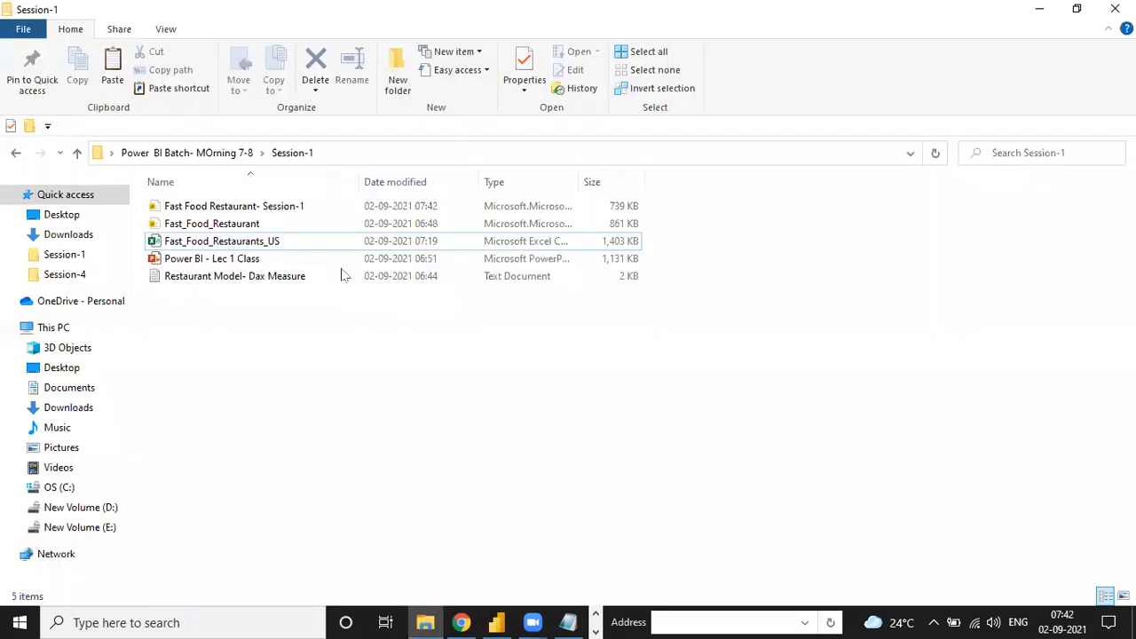
{"action": "left_click", "coordinate": [609, 213]}
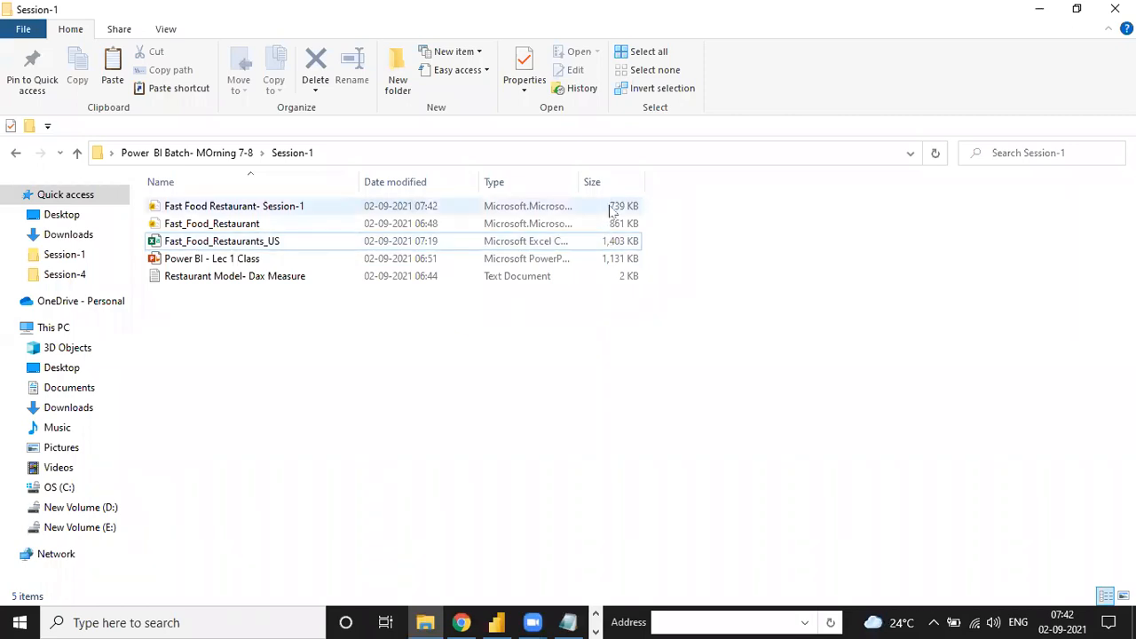
{"action": "left_click", "coordinate": [504, 621]}
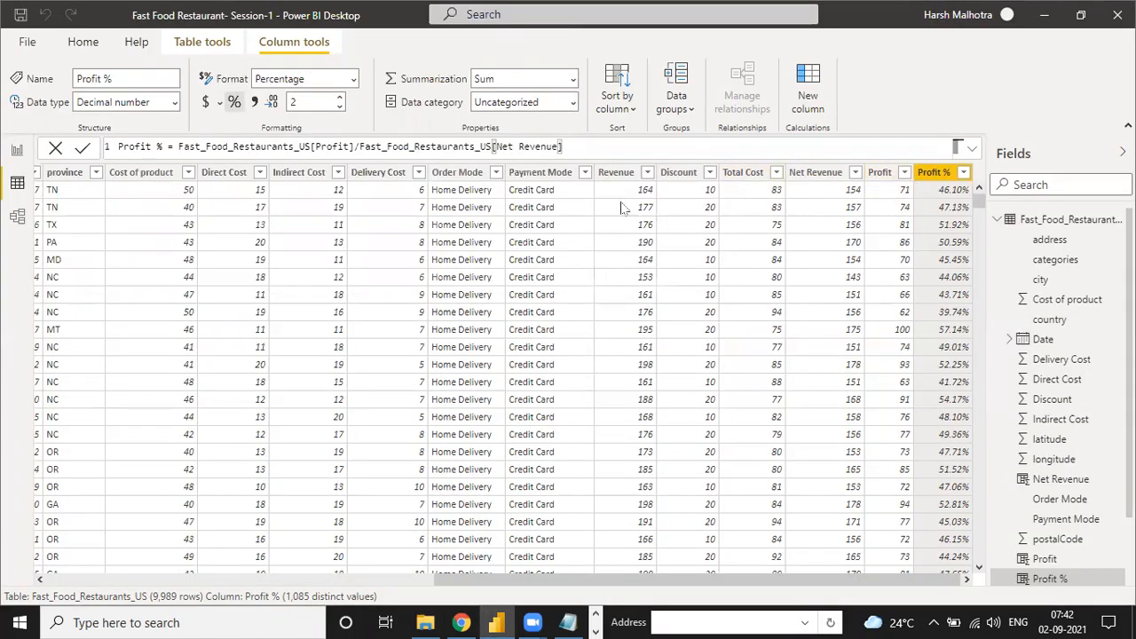
{"action": "key", "text": "alt+Tab"}
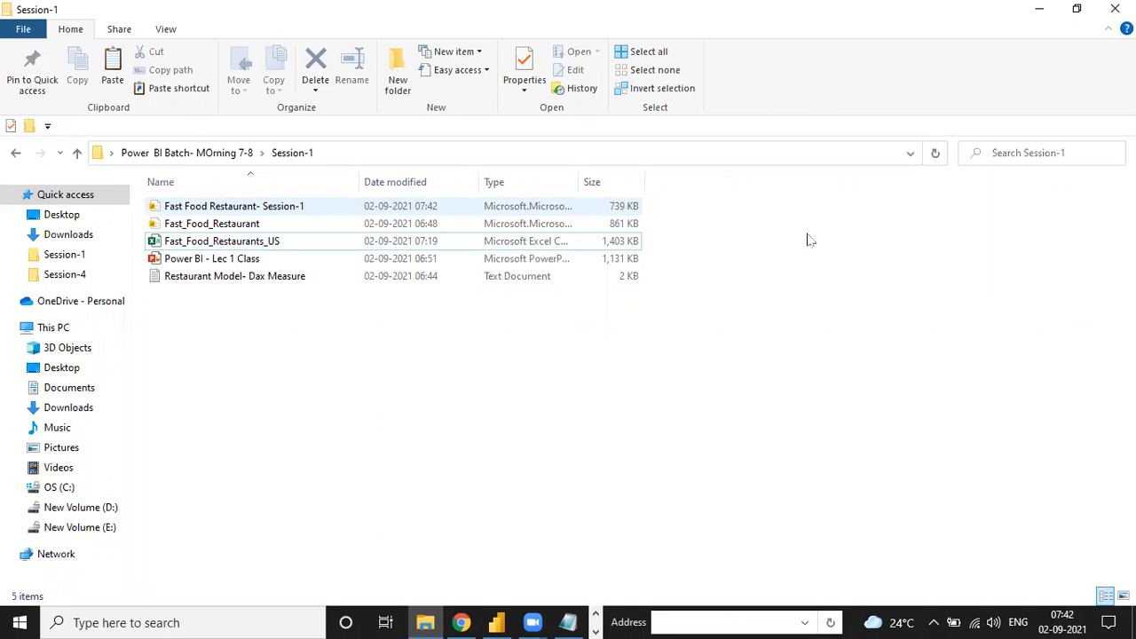
{"action": "key", "text": "alt+Tab"}
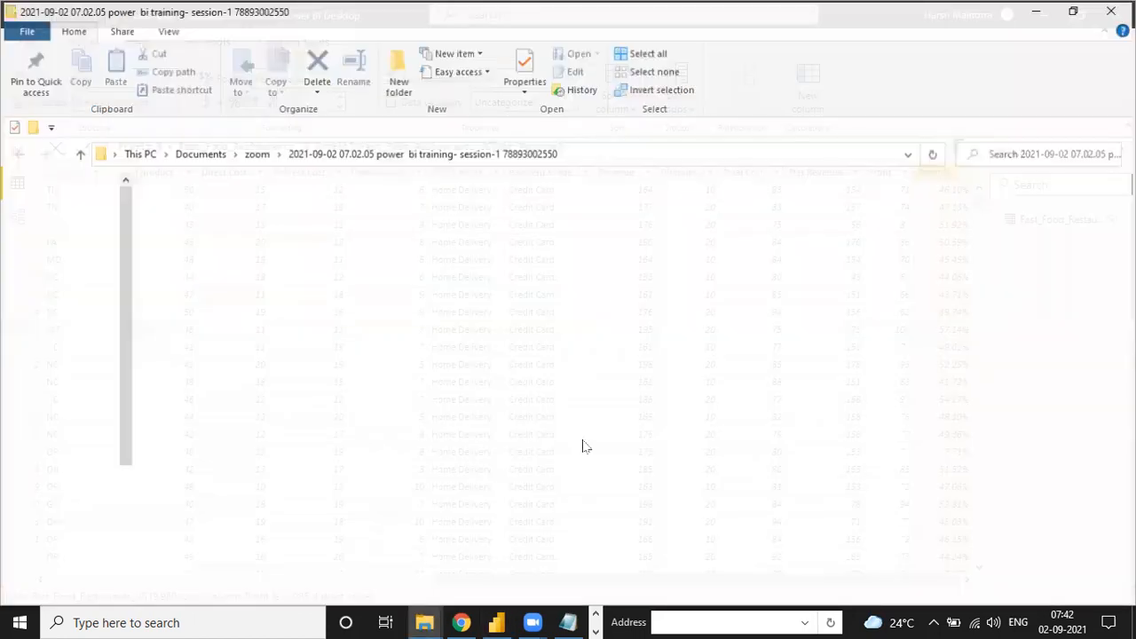
{"action": "left_click", "coordinate": [424, 619]}
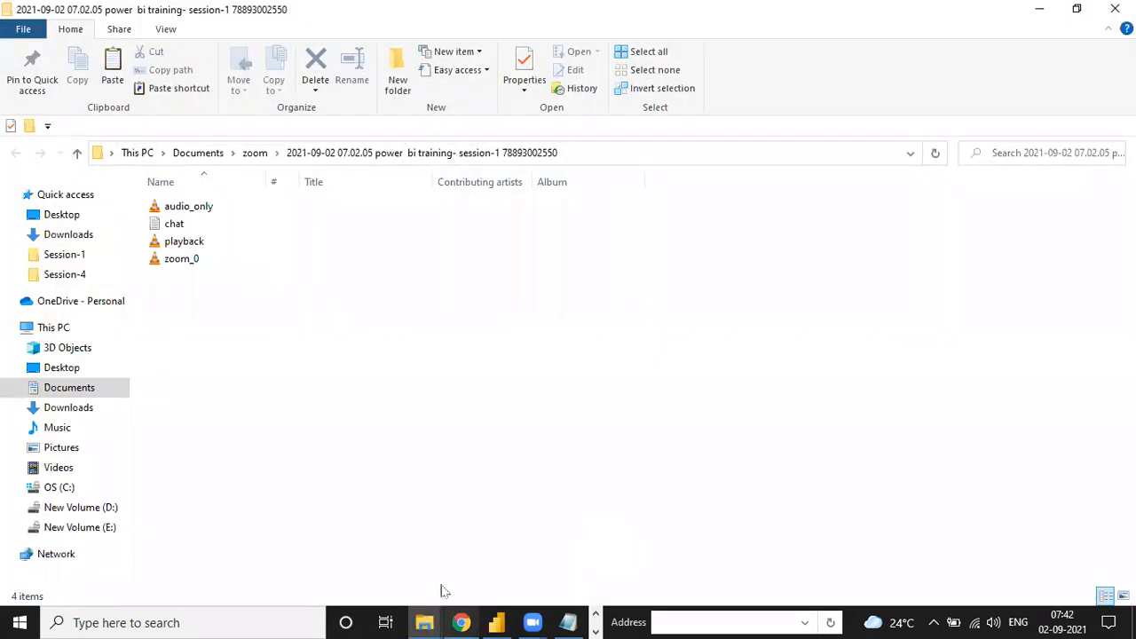
{"action": "left_click", "coordinate": [498, 623]}
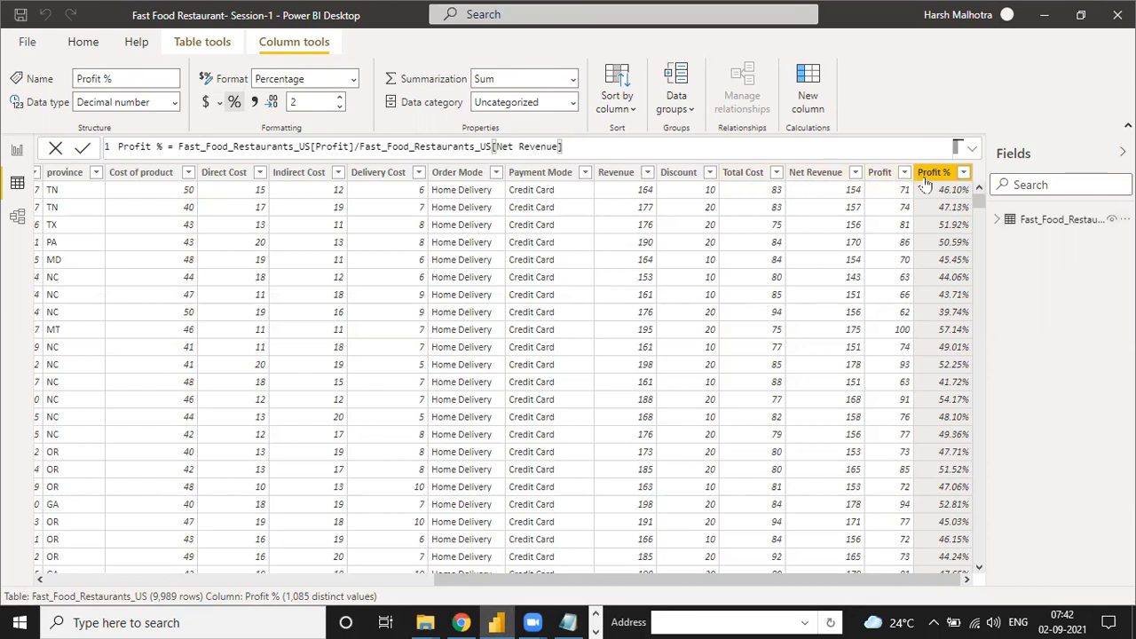
Step: Try to create a calculated table by replacing the whole formula with just Measure Table
{"action": "left_click", "coordinate": [996, 221]}
{"action": "left_click", "coordinate": [996, 221]}
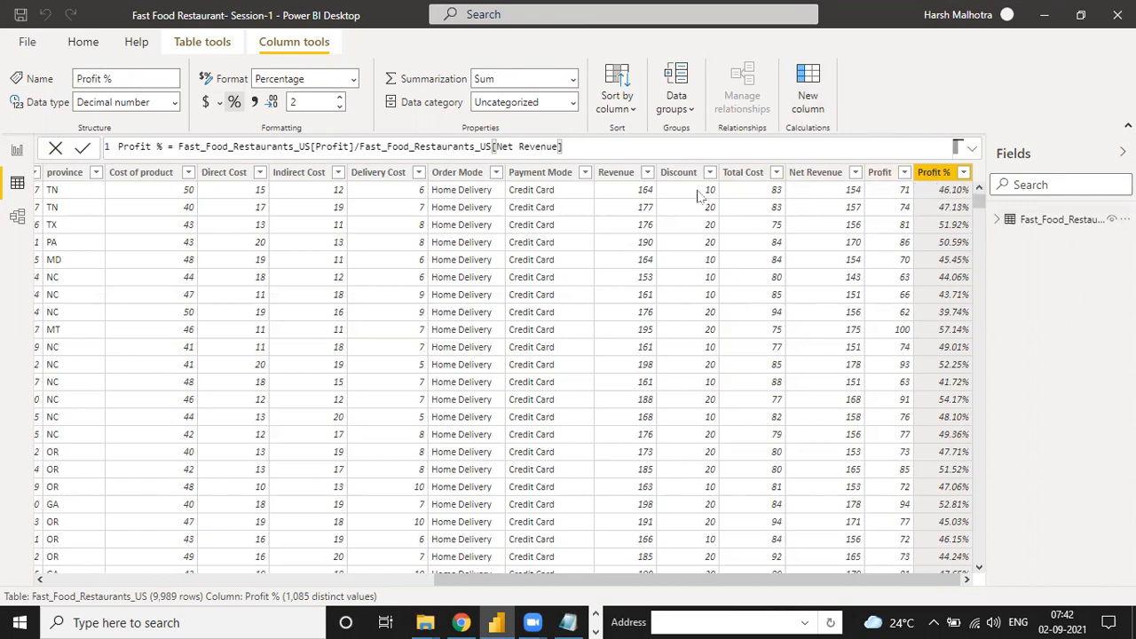
{"action": "left_click", "coordinate": [197, 46]}
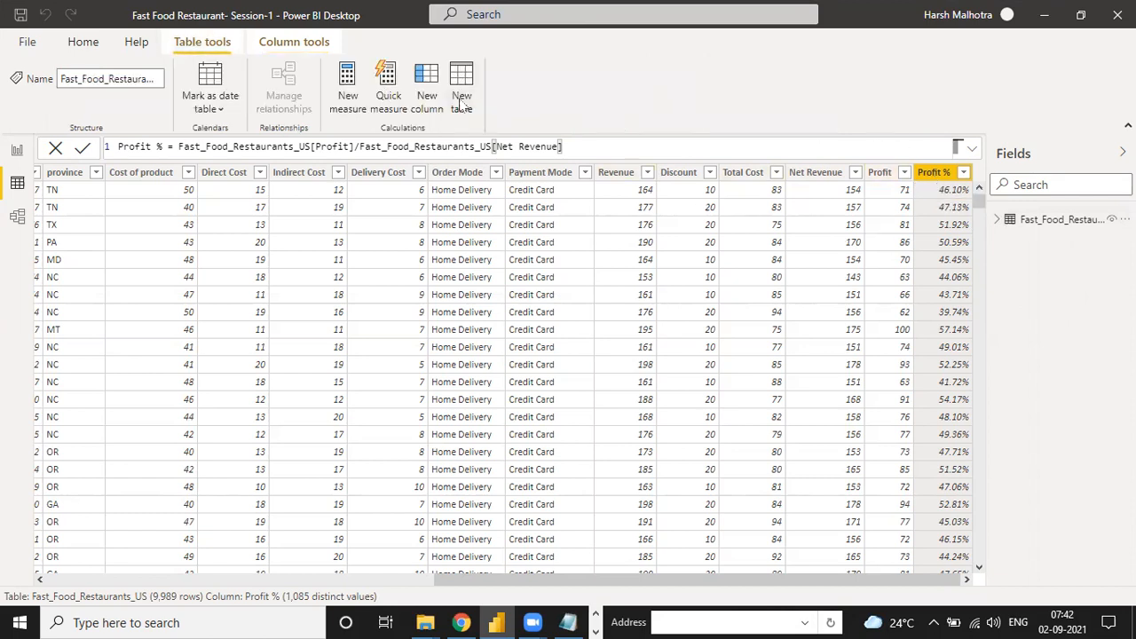
{"action": "left_click", "coordinate": [461, 102]}
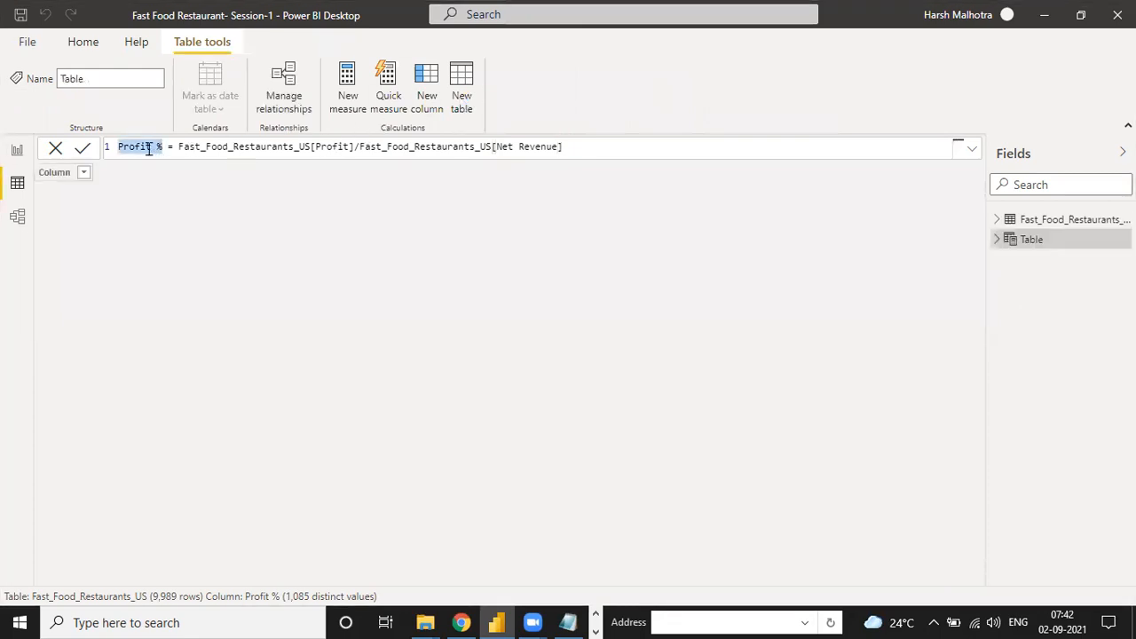
{"action": "left_click", "coordinate": [566, 147]}
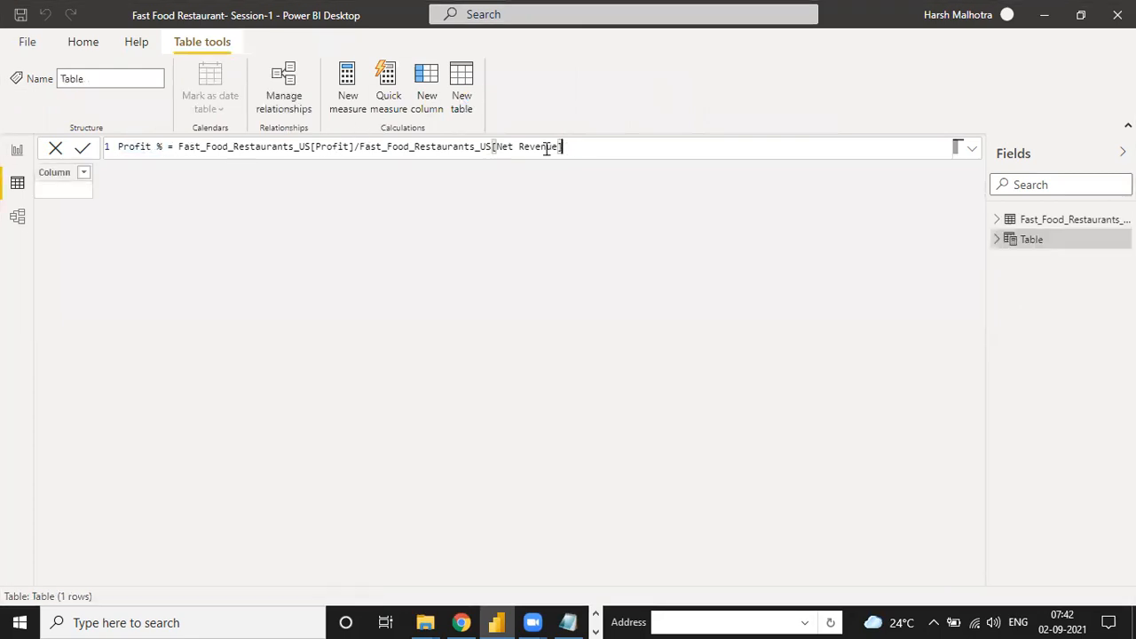
{"action": "key", "text": "shift+Home"}
{"action": "type", "text": "M"}
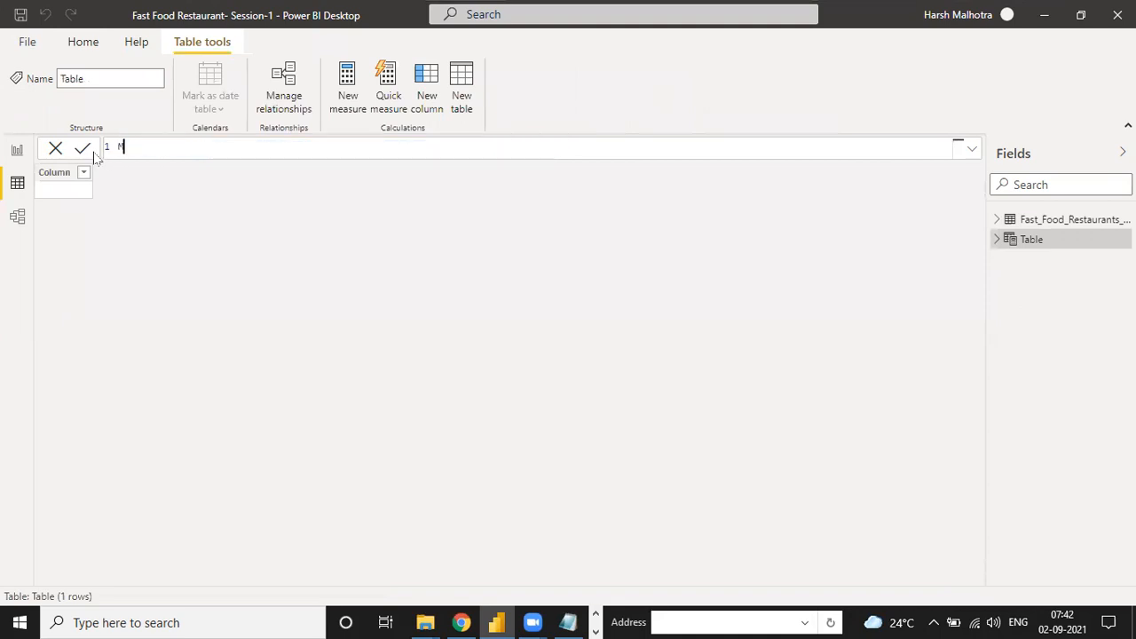
{"action": "type", "text": "easure Table"}
{"action": "left_click", "coordinate": [82, 148]}
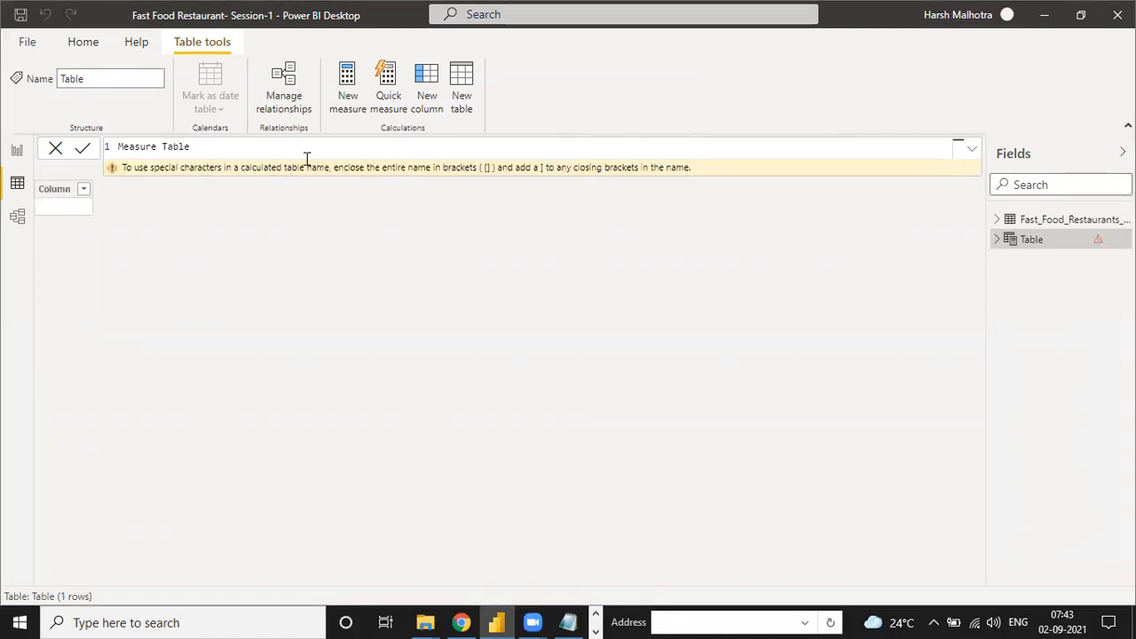
Step: Delete the incorrectly defined new table from the model
{"action": "right_click", "coordinate": [1105, 240]}
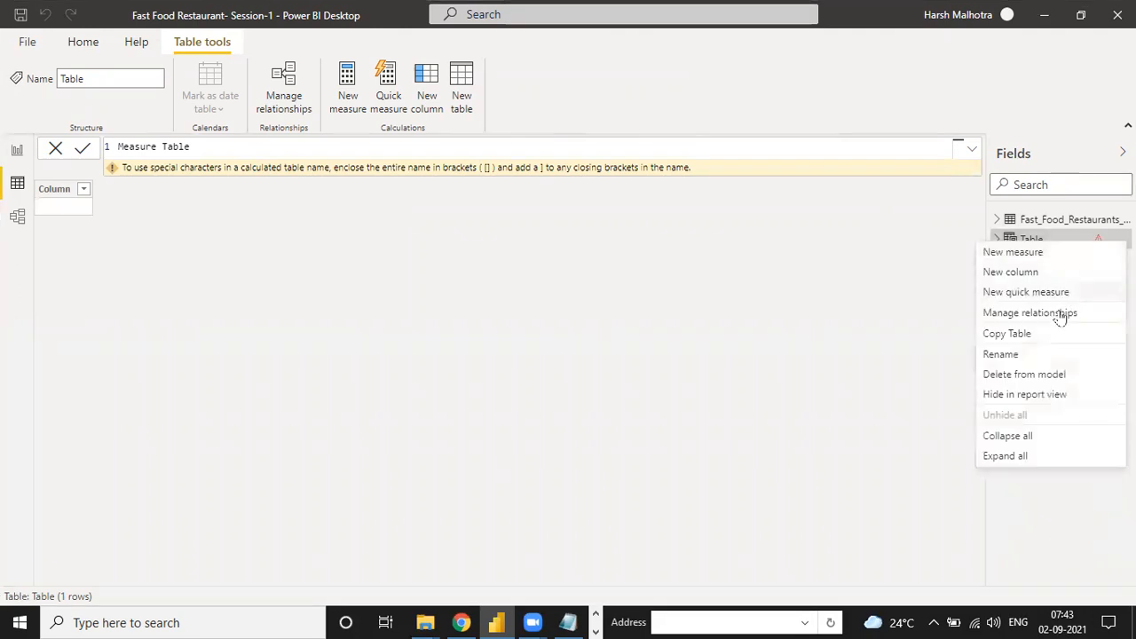
{"action": "left_click", "coordinate": [1023, 374]}
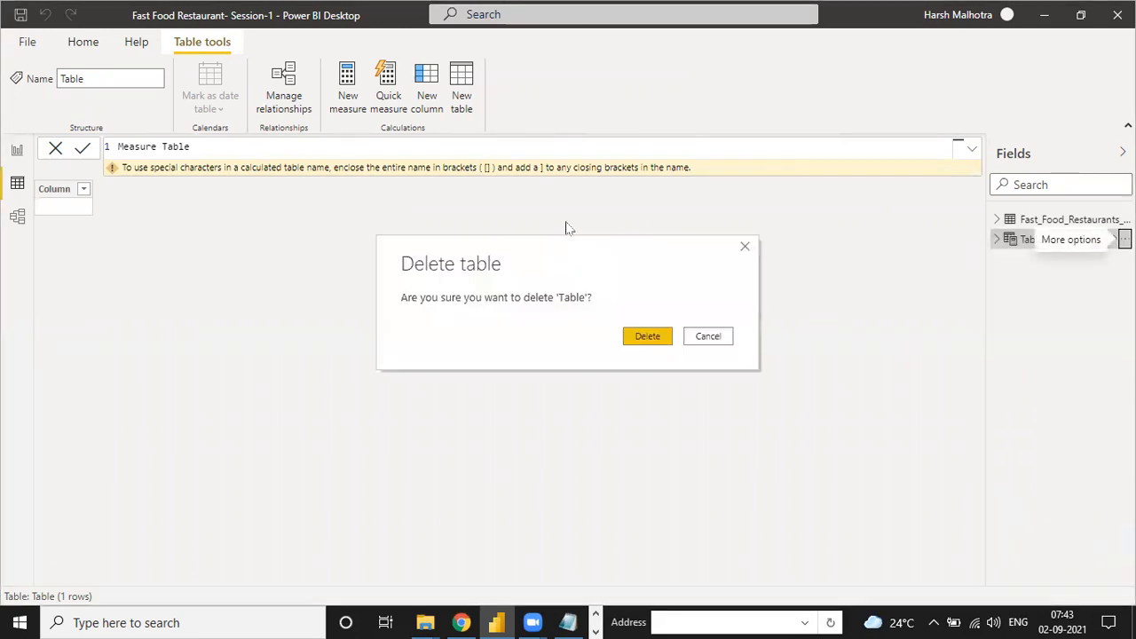
{"action": "left_click", "coordinate": [637, 338]}
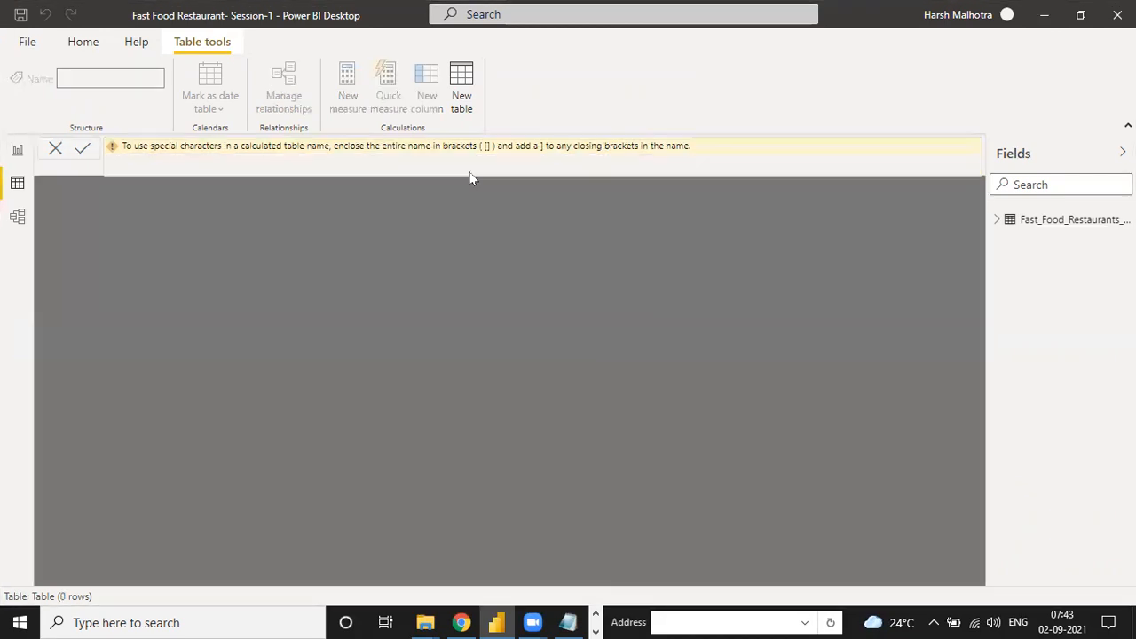
Step: Create a new calculated table named Measure Table, leaving the expression after the equals sign empty
{"action": "left_click", "coordinate": [697, 89]}
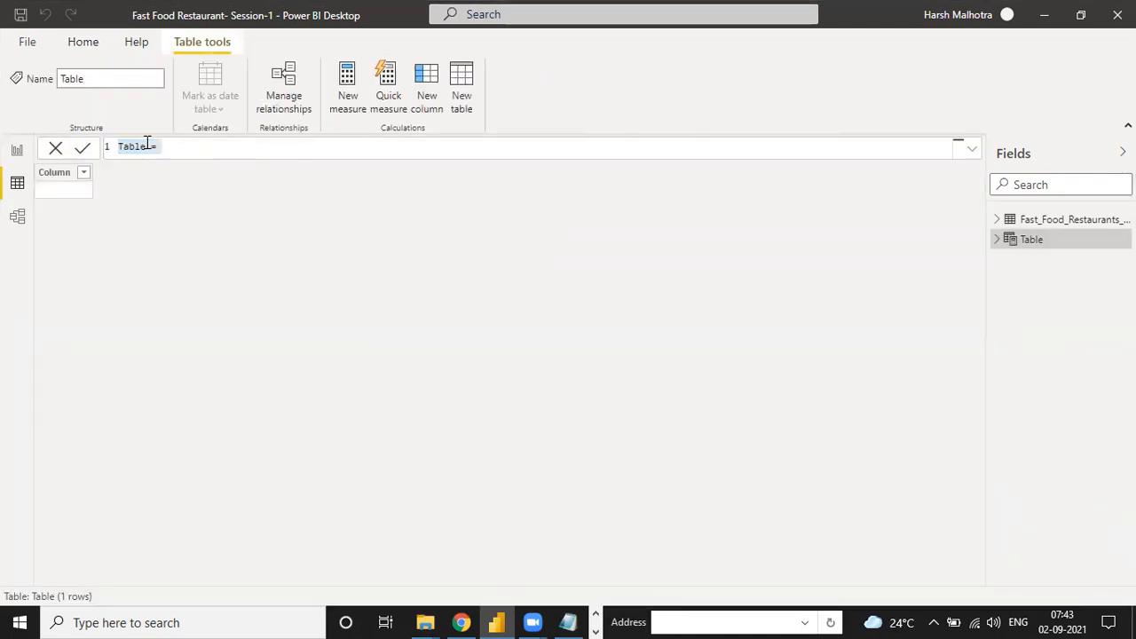
{"action": "left_click", "coordinate": [147, 147]}
{"action": "key", "text": "BackSpace"}
{"action": "key", "text": "BackSpace"}
{"action": "key", "text": "BackSpace"}
{"action": "type", "text": "Measure Tab"}
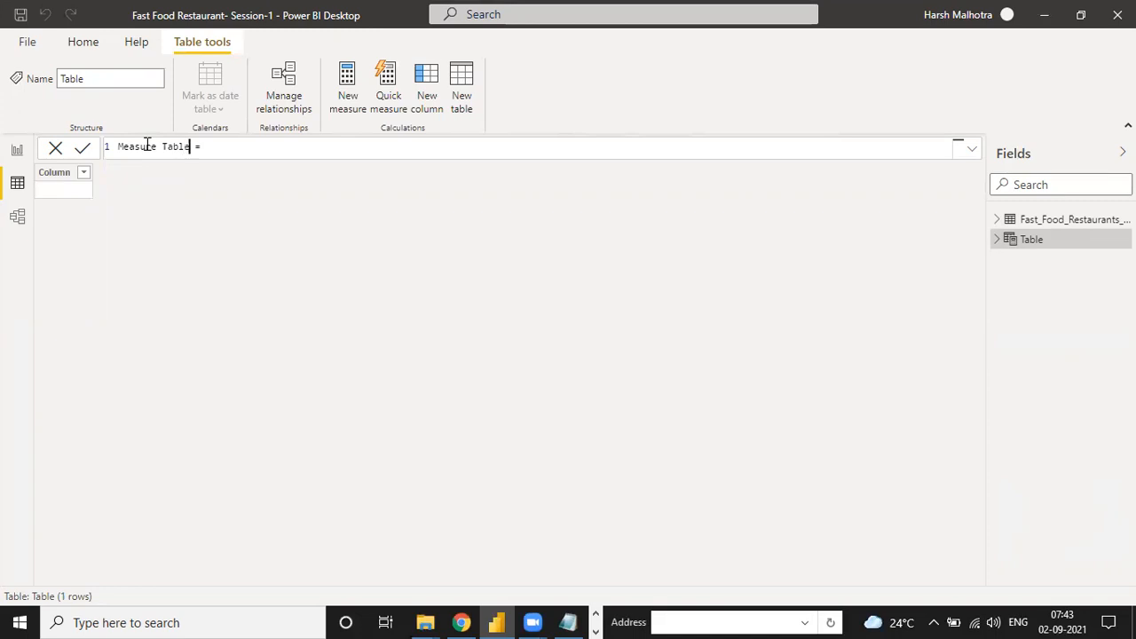
{"action": "left_click", "coordinate": [328, 261]}
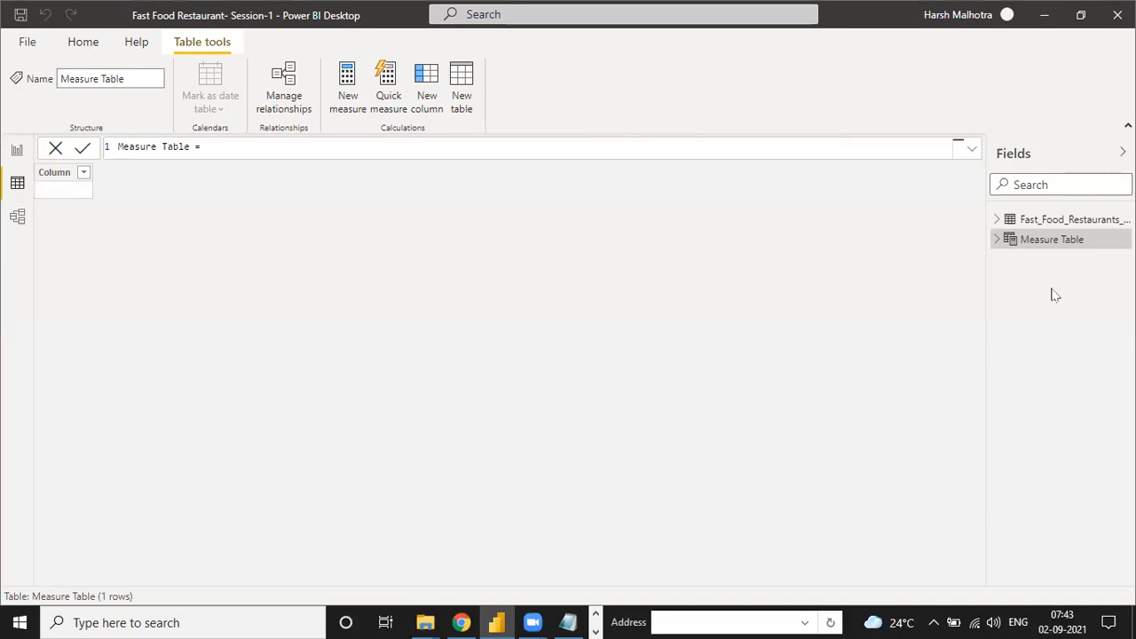
Step: Switch to Notepad, review the Calculated column & Measure item in the notes, and return to Power BI Desktop
{"action": "left_click", "coordinate": [568, 622]}
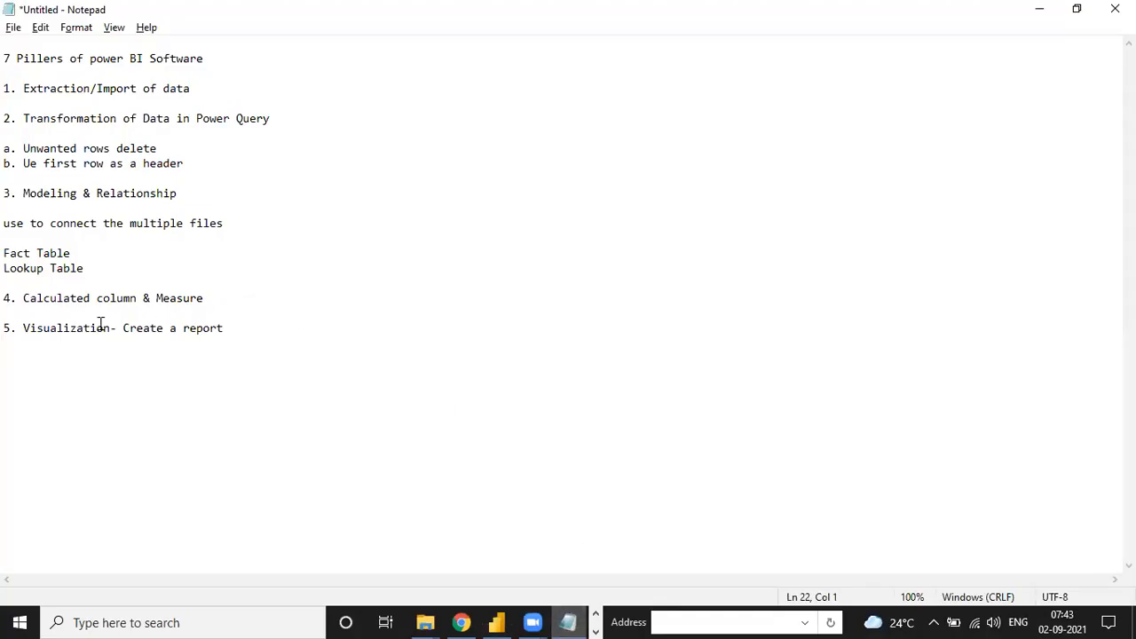
{"action": "left_click_drag", "start_coordinate": [138, 299], "coordinate": [44, 299]}
{"action": "left_click_drag", "start_coordinate": [203, 299], "coordinate": [157, 300]}
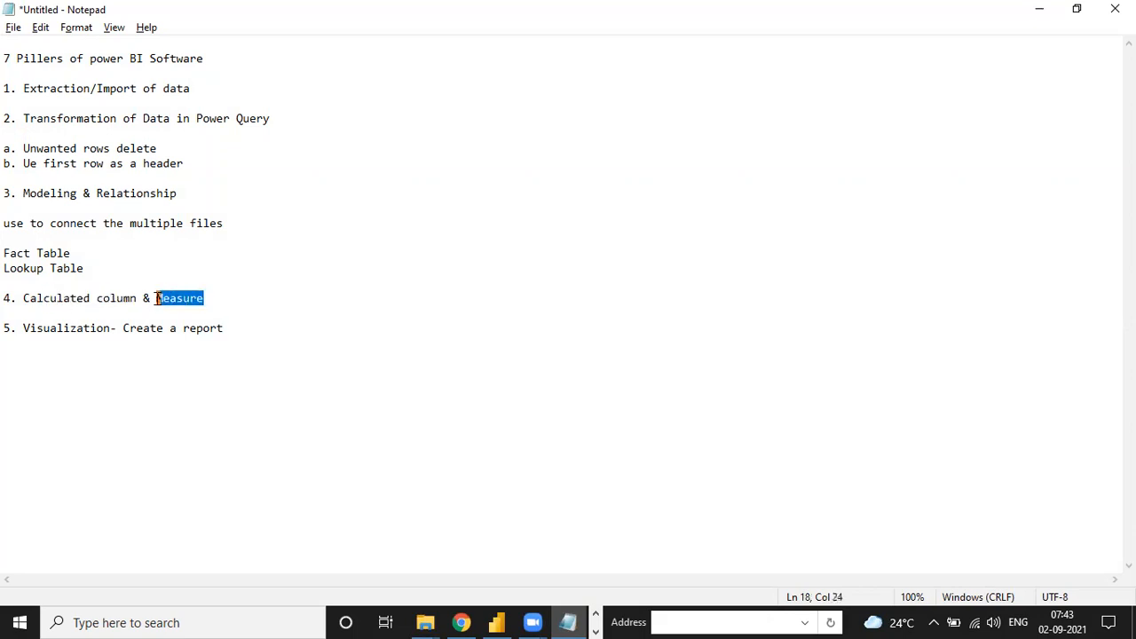
{"action": "key", "text": "alt+Tab"}
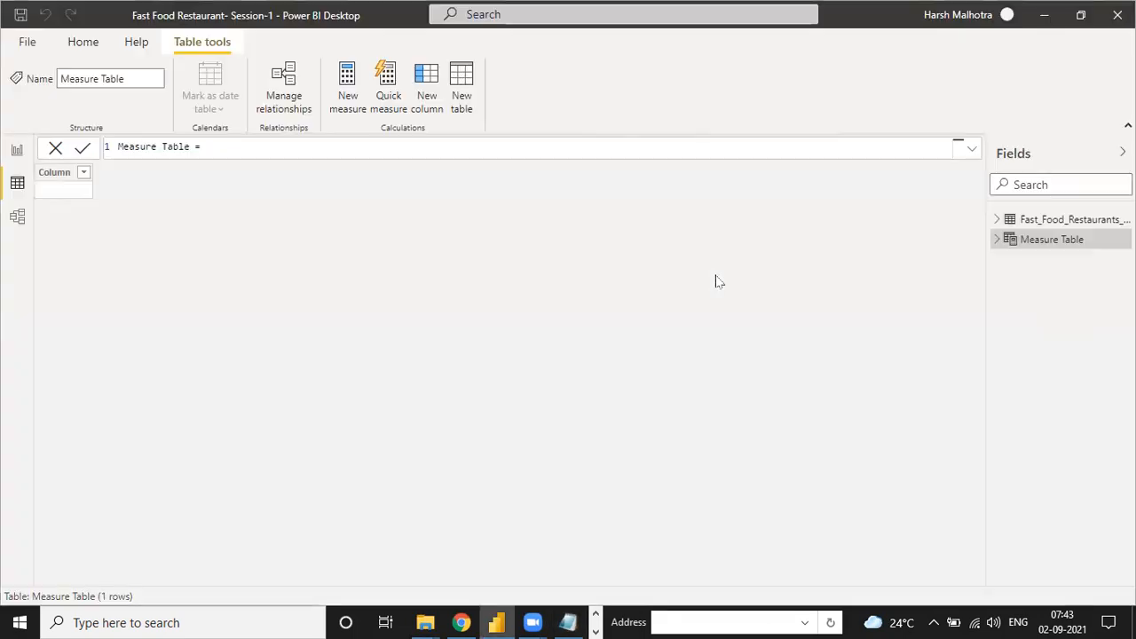
Step: Add a new measure to Measure Table and name it Total COst DAX
{"action": "left_click", "coordinate": [1125, 239]}
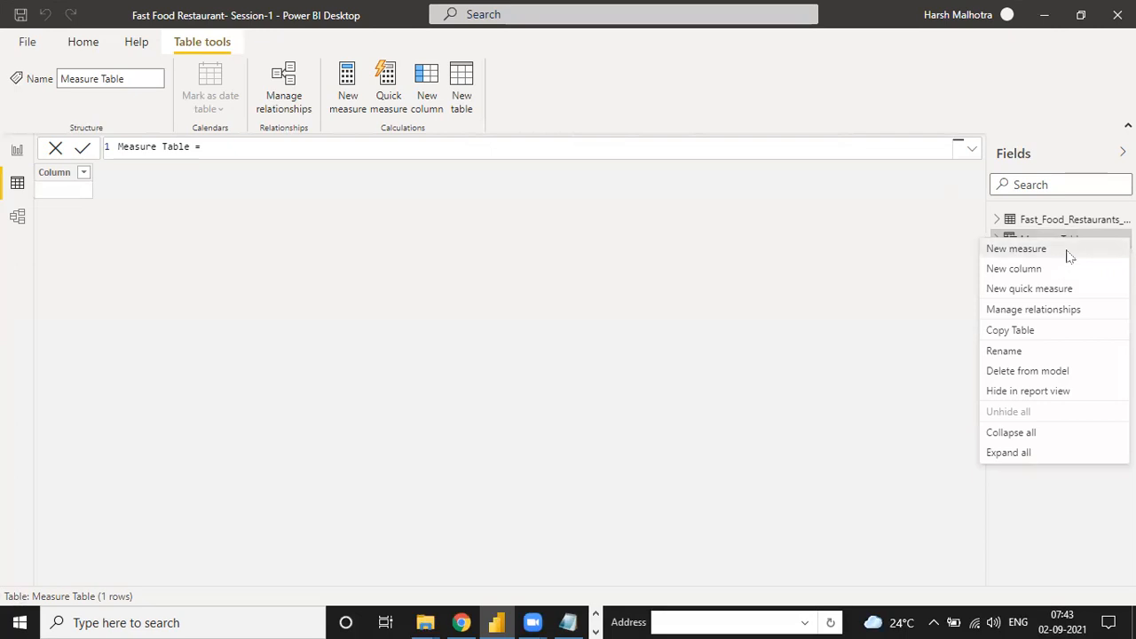
{"action": "left_click", "coordinate": [860, 303]}
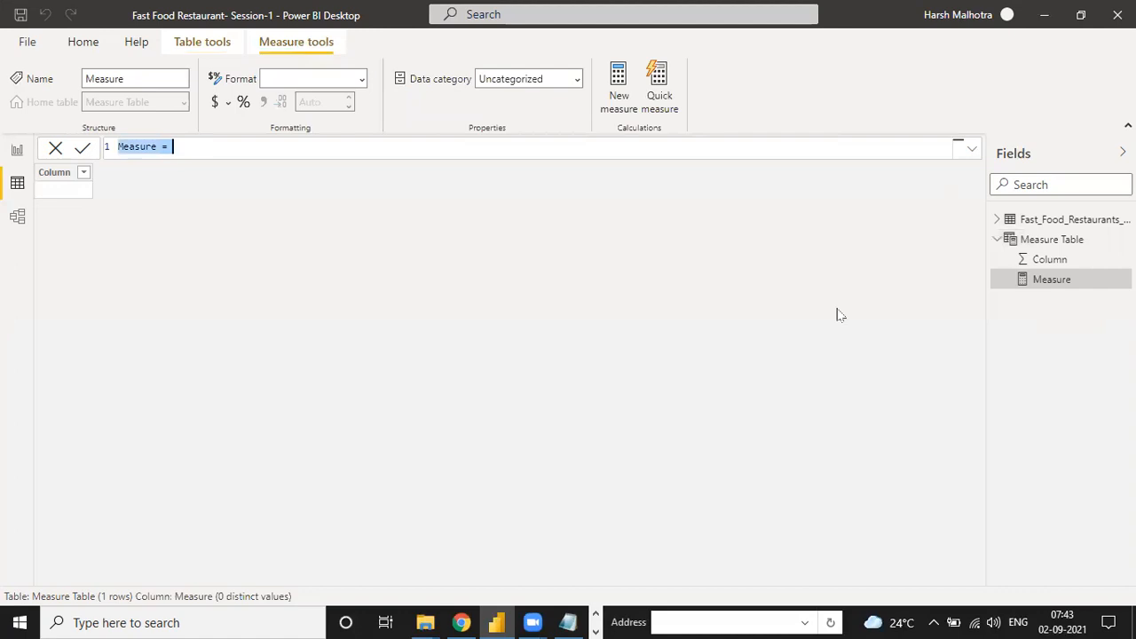
{"action": "left_click", "coordinate": [157, 147]}
{"action": "key", "text": "BackSpace"}
{"action": "key", "text": "BackSpace"}
{"action": "key", "text": "BackSpace"}
{"action": "key", "text": "BackSpace"}
{"action": "key", "text": "BackSpace"}
{"action": "type", "text": "total cost"}
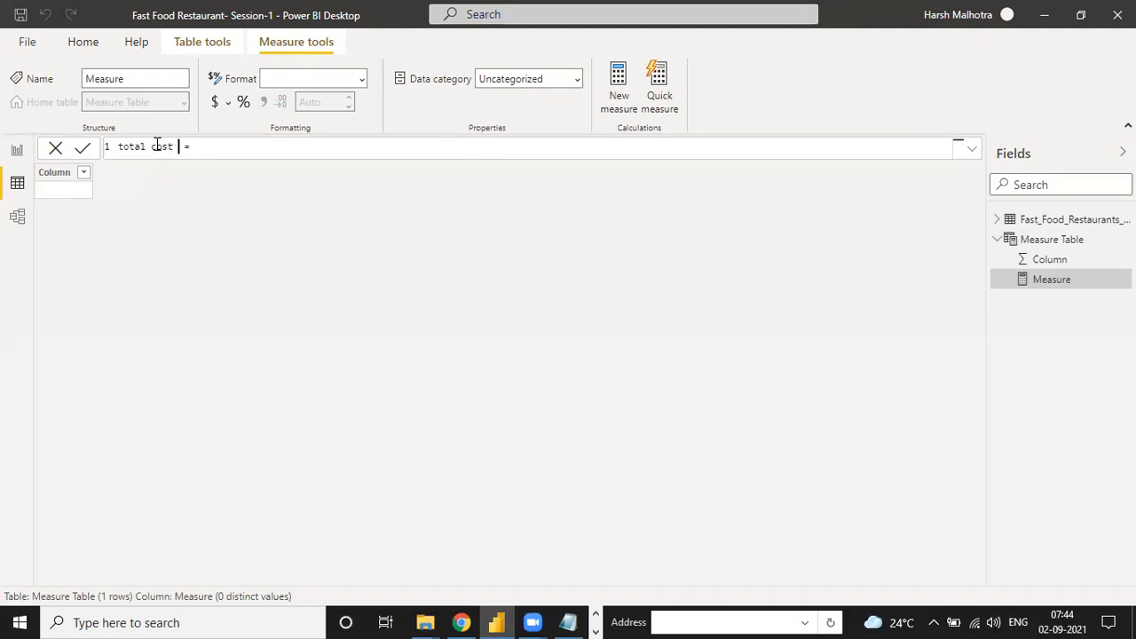
{"action": "key", "text": "BackSpace"}
{"action": "key", "text": "BackSpace"}
{"action": "key", "text": "BackSpace"}
{"action": "key", "text": "BackSpace"}
{"action": "key", "text": "BackSpace"}
{"action": "key", "text": "BackSpace"}
{"action": "key", "text": "BackSpace"}
{"action": "key", "text": "BackSpace"}
{"action": "key", "text": "BackSpace"}
{"action": "key", "text": "BackSpace"}
{"action": "type", "text": "Total Cost"}
{"action": "type", "text": " Func"}
{"action": "type", "text": "t"}
{"action": "key", "text": "BackSpace"}
{"action": "key", "text": "BackSpace"}
{"action": "key", "text": "BackSpace"}
{"action": "key", "text": "BackSpace"}
{"action": "key", "text": "BackSpace"}
Step: Begin the Total COst DAX expression with SUMX over Fast_Food_Restaurants_US, using Cost of product as the first addend
{"action": "type", "text": "umx"}
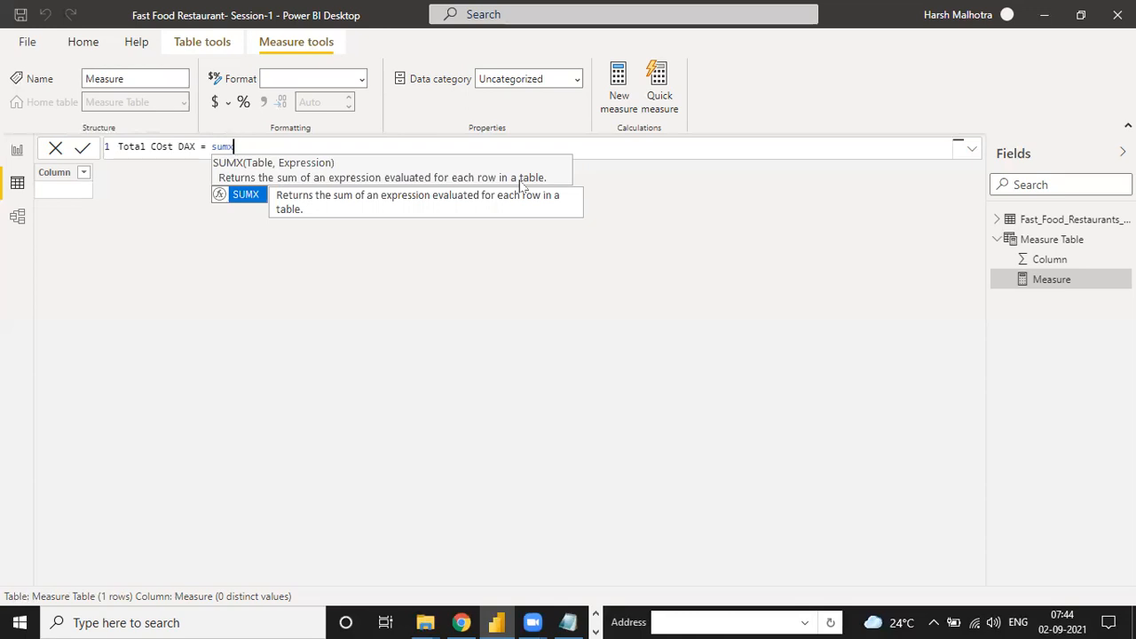
{"action": "type", "text": "("}
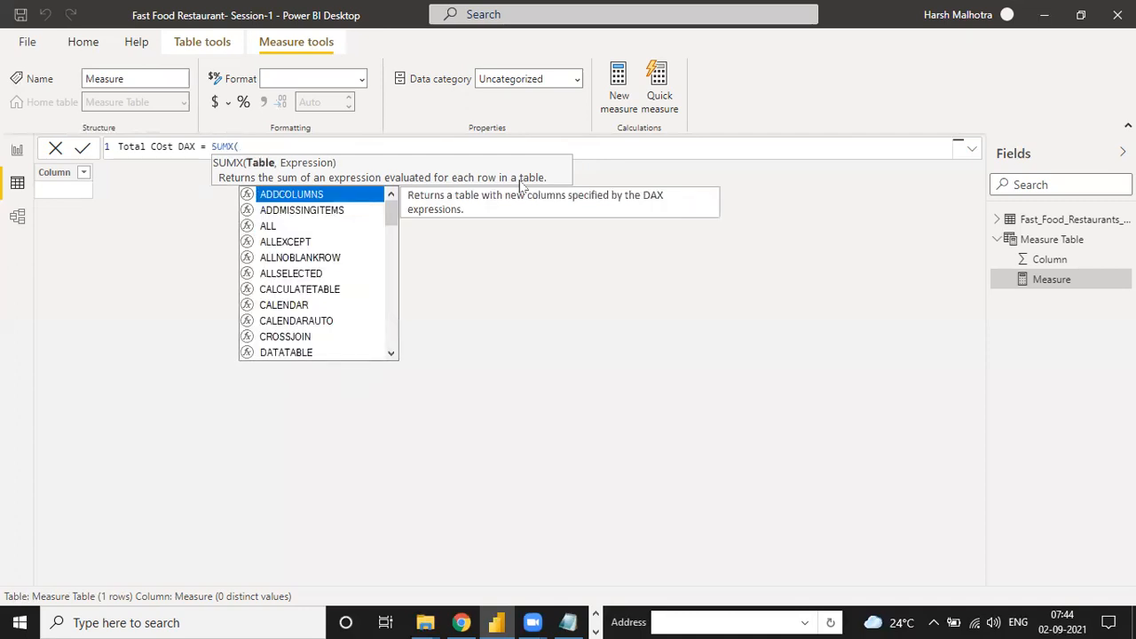
{"action": "type", "text": "fast"}
{"action": "key", "text": "Tab"}
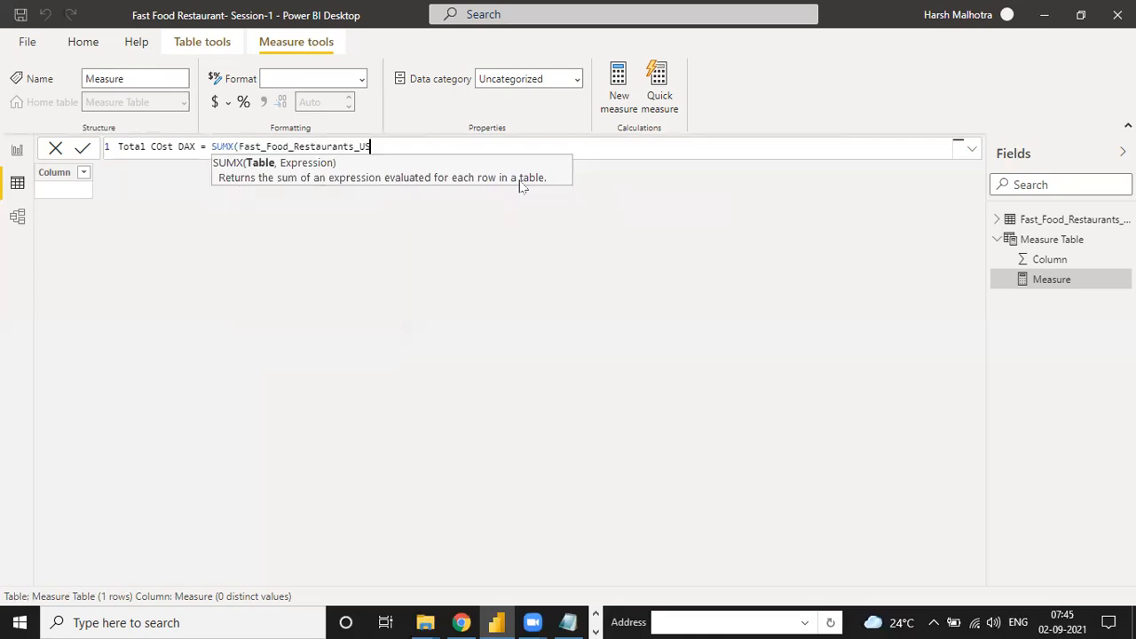
{"action": "type", "text": ","}
{"action": "type", "text": "cost"}
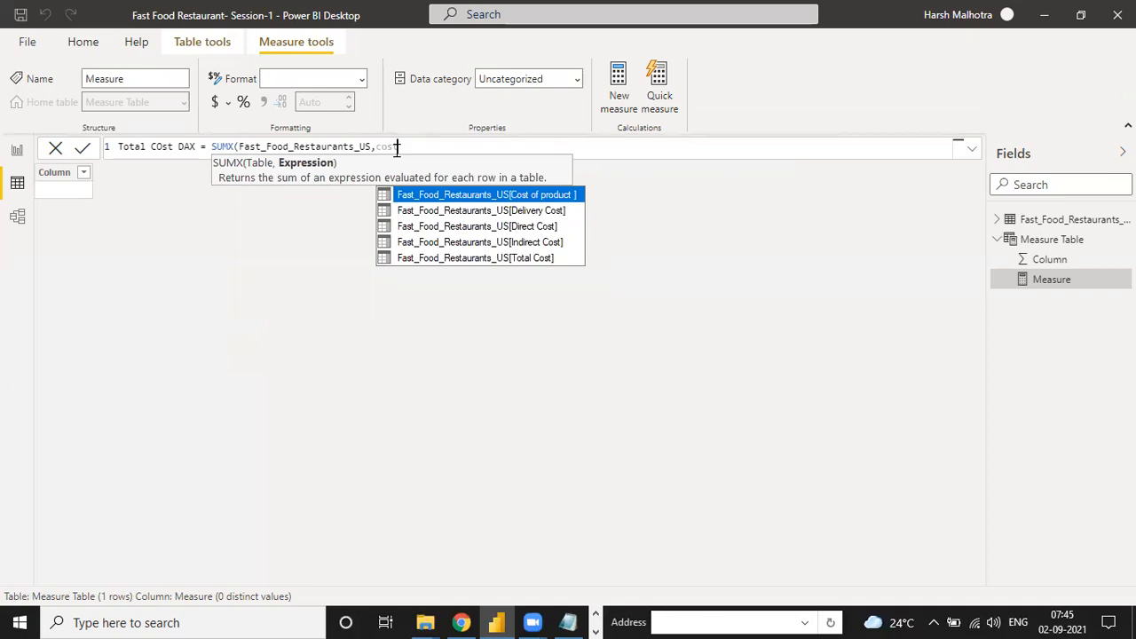
{"action": "key", "text": "Tab"}
{"action": "type", "text": "+cost"}
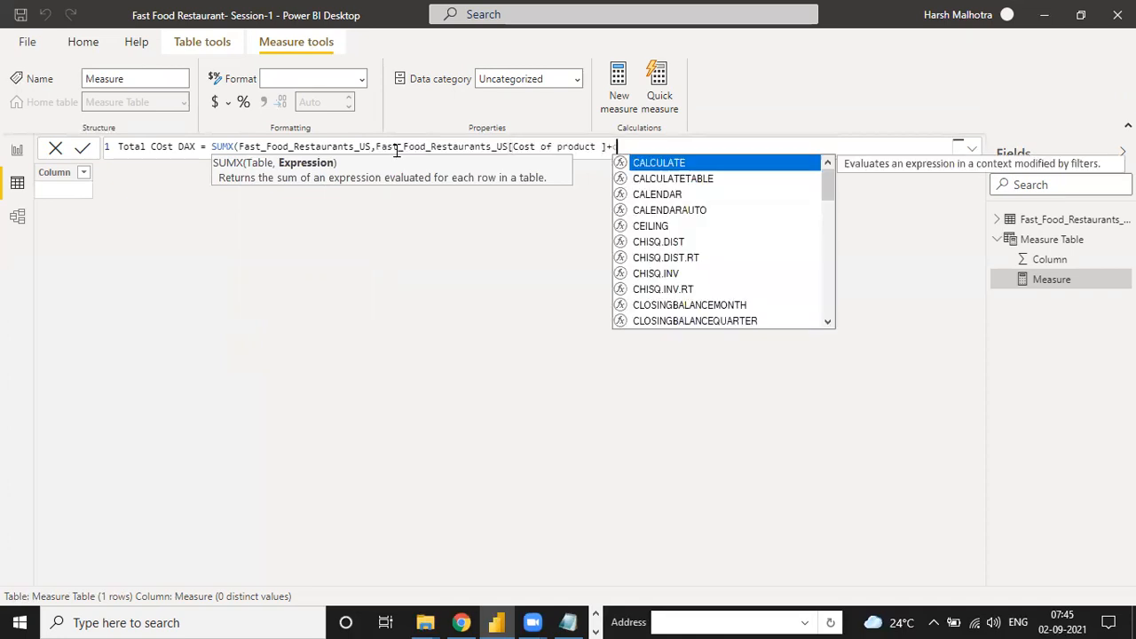
{"action": "key", "text": "BackSpace"}
{"action": "key", "text": "BackSpace"}
{"action": "key", "text": "BackSpace"}
{"action": "key", "text": "BackSpace"}
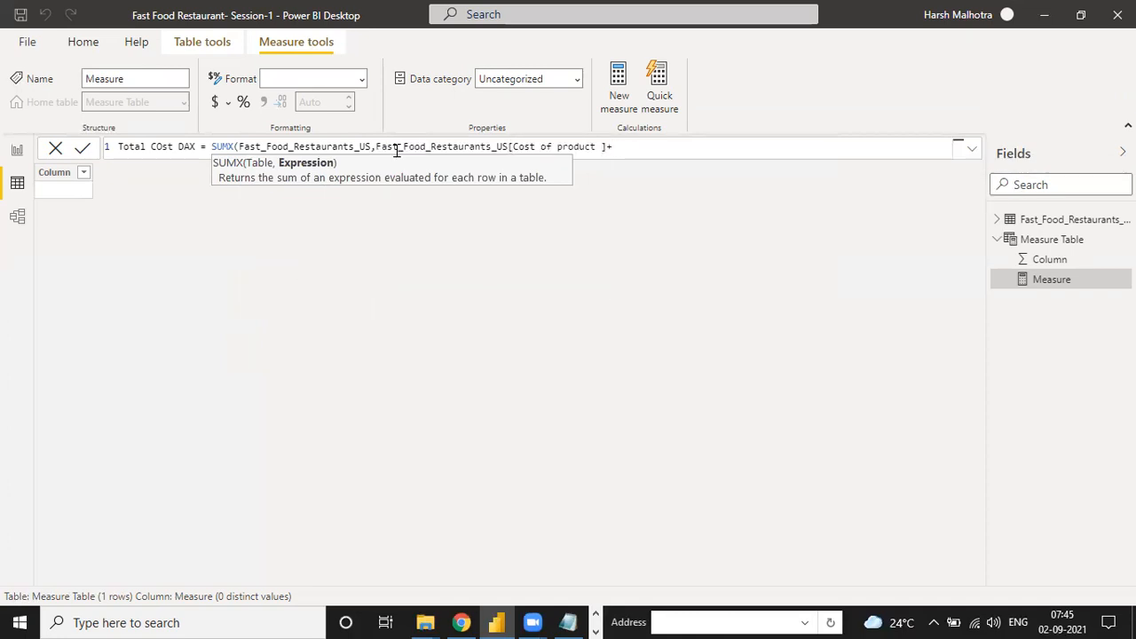
Step: Add the Direct Cost, Indirect Cost and Delivery Cost columns to the SUMX expression, close it and commit the measure
{"action": "type", "text": "i"}
{"action": "key", "text": "BackSpace"}
{"action": "type", "text": "dire"}
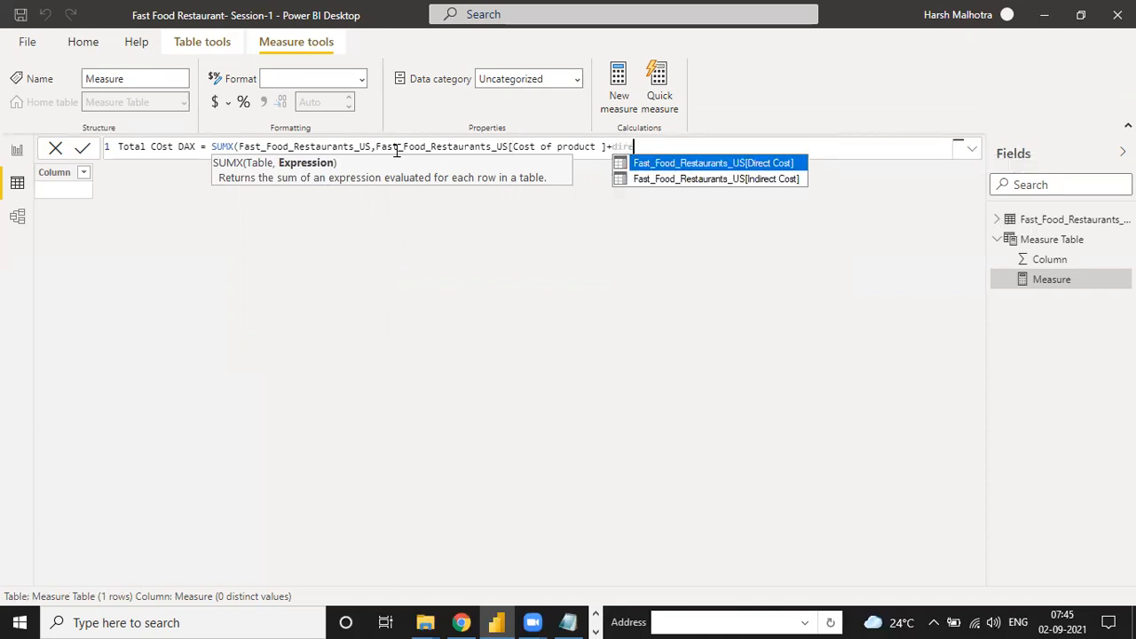
{"action": "key", "text": "Tab"}
{"action": "type", "text": "+"}
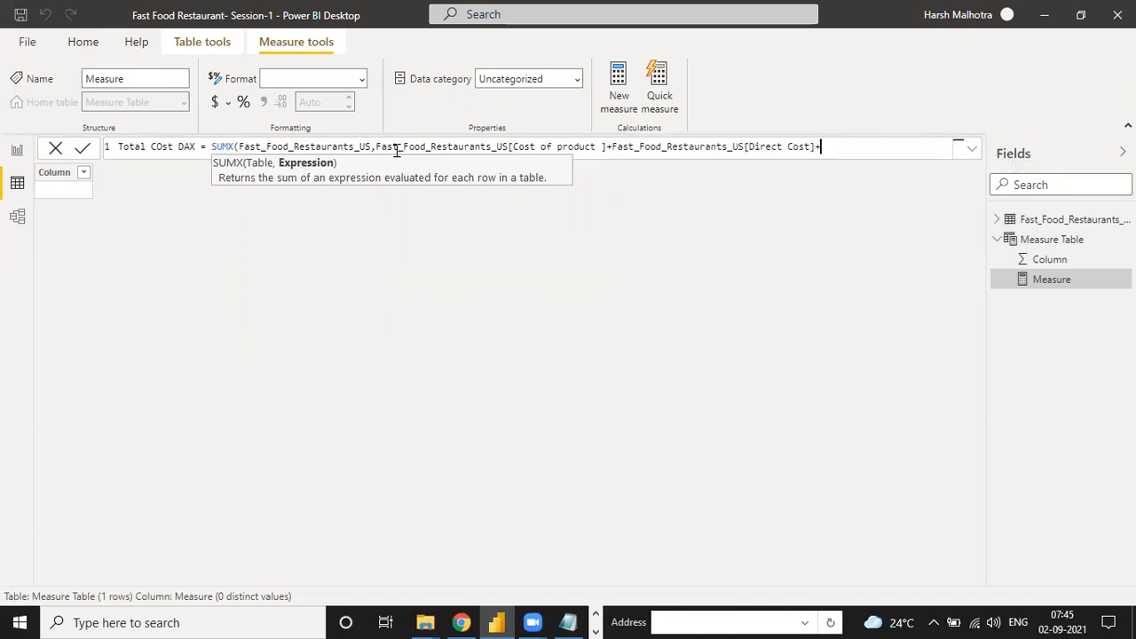
{"action": "type", "text": "ind"}
{"action": "key", "text": "Tab"}
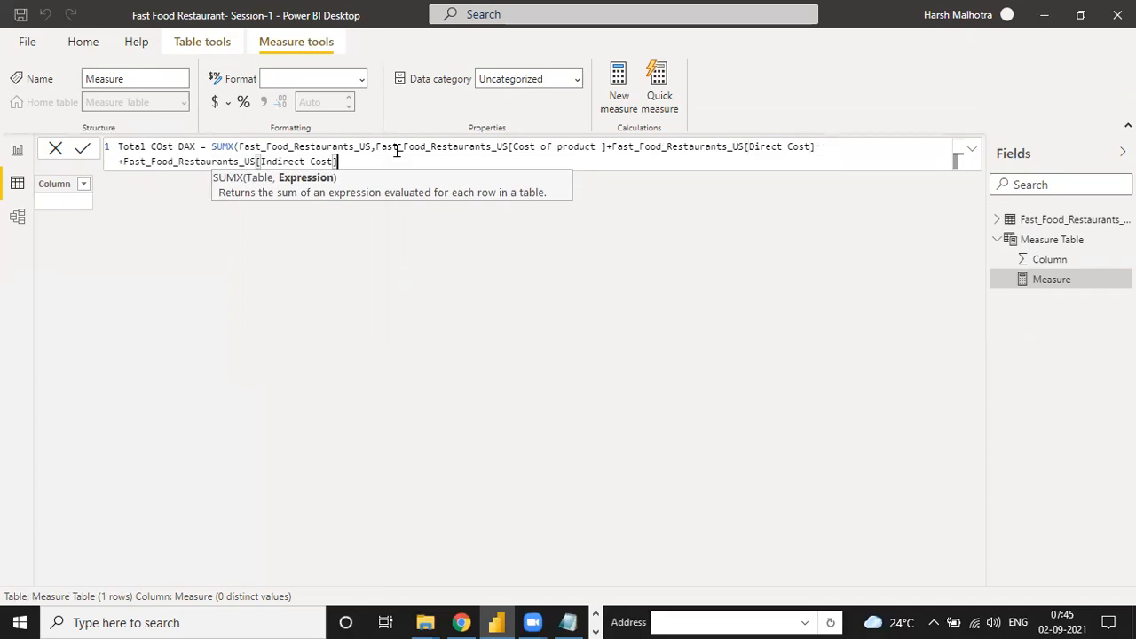
{"action": "type", "text": "+del"}
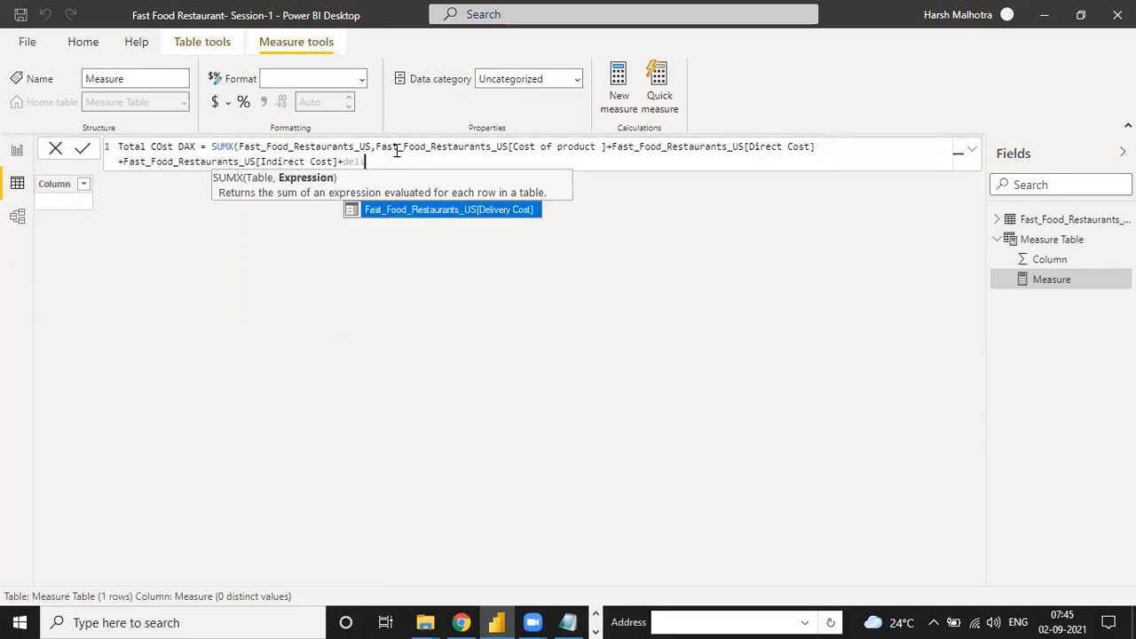
{"action": "key", "text": "Tab"}
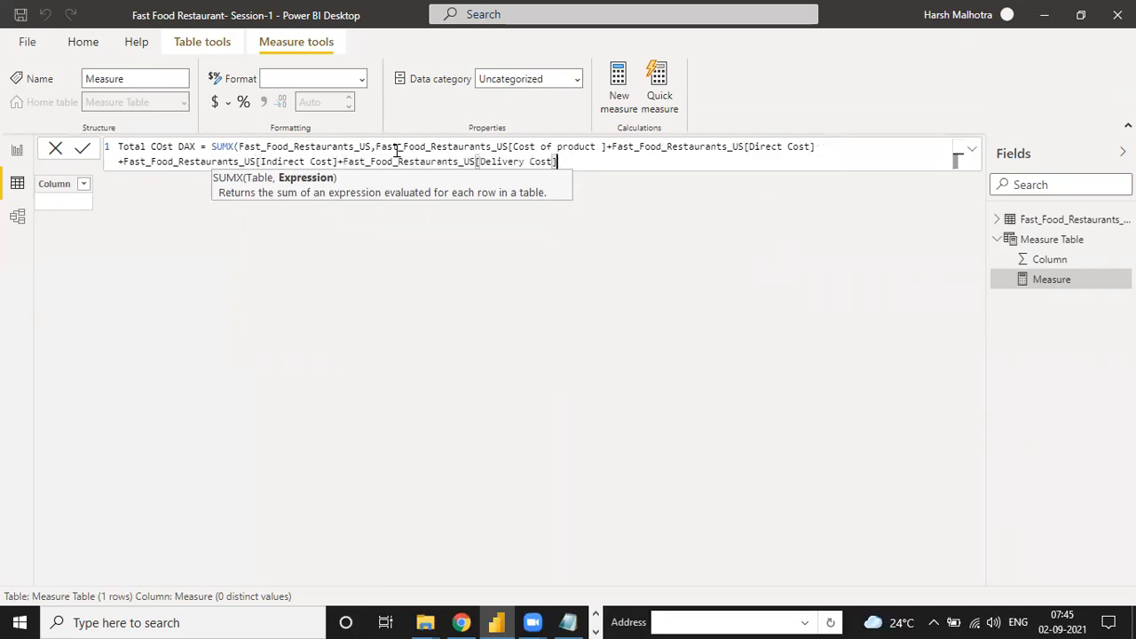
{"action": "type", "text": ")"}
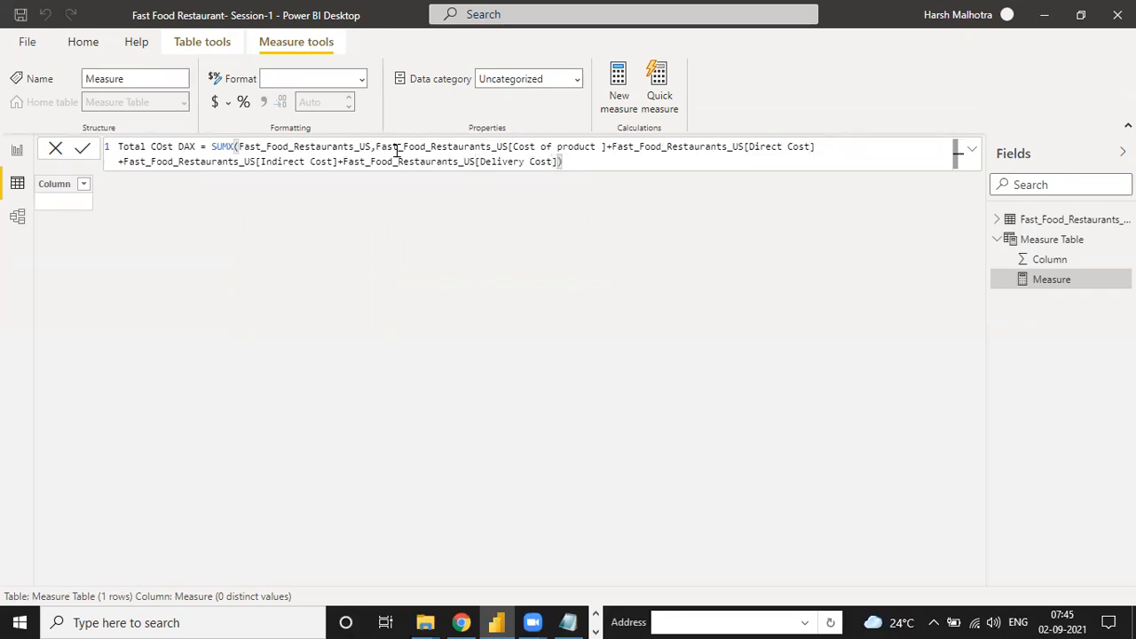
{"action": "key", "text": "Return"}
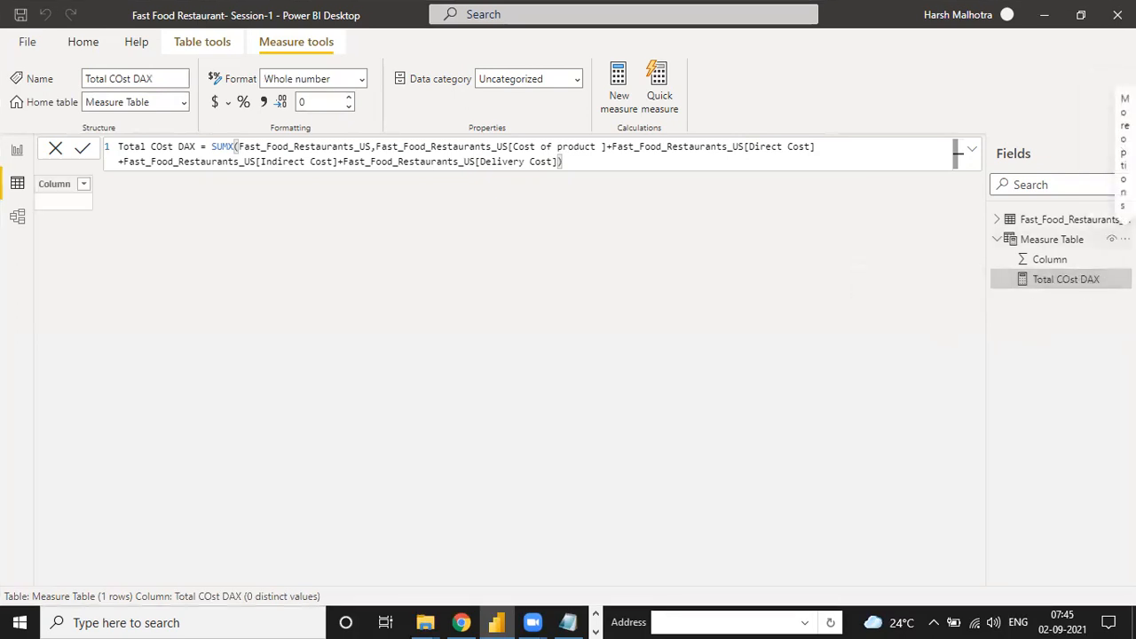
Step: Add another new measure to Measure Table and name it Net Revenue
{"action": "left_click", "coordinate": [1124, 238]}
{"action": "left_click", "coordinate": [1039, 255]}
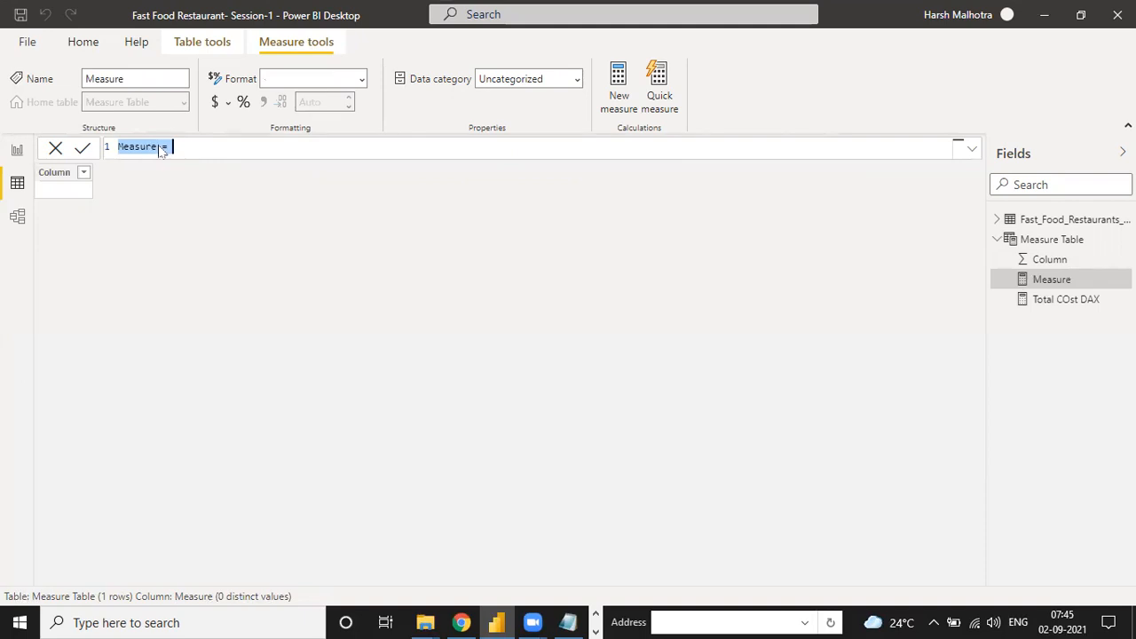
{"action": "left_click", "coordinate": [158, 147]}
{"action": "key", "text": "BackSpace"}
{"action": "key", "text": "BackSpace"}
{"action": "key", "text": "BackSpace"}
{"action": "key", "text": "BackSpace"}
{"action": "key", "text": "BackSpace"}
{"action": "key", "text": "BackSpace"}
{"action": "key", "text": "BackSpace"}
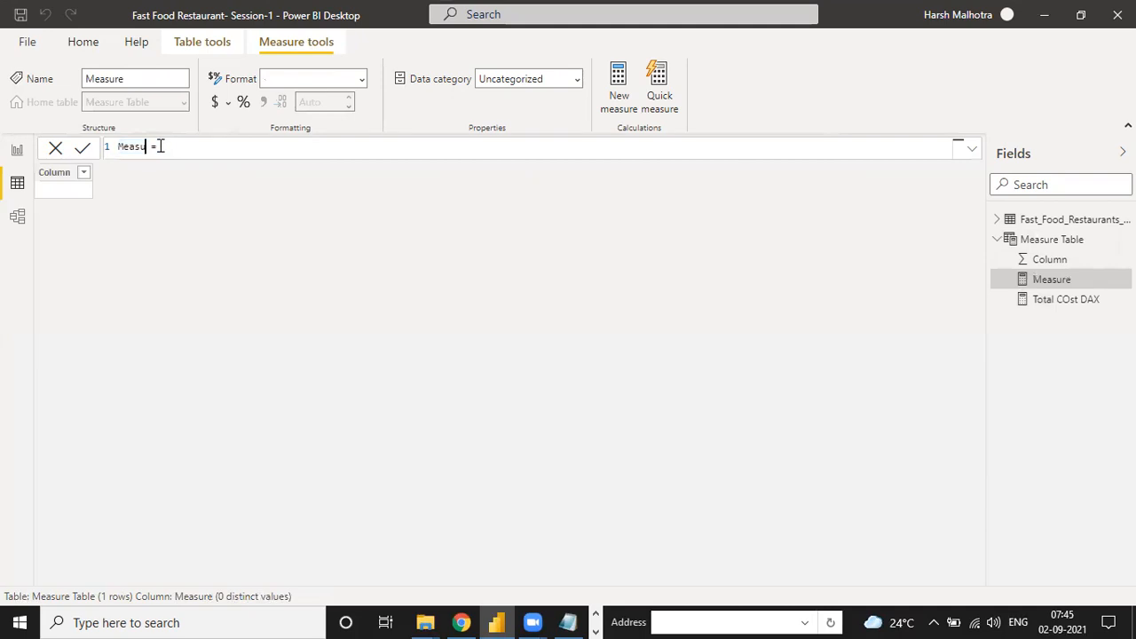
{"action": "type", "text": "Net Revenue"}
{"action": "left_click", "coordinate": [207, 148]}
{"action": "type", "text": "g"}
{"action": "key", "text": "BackSpace"}
{"action": "type", "text": "re"}
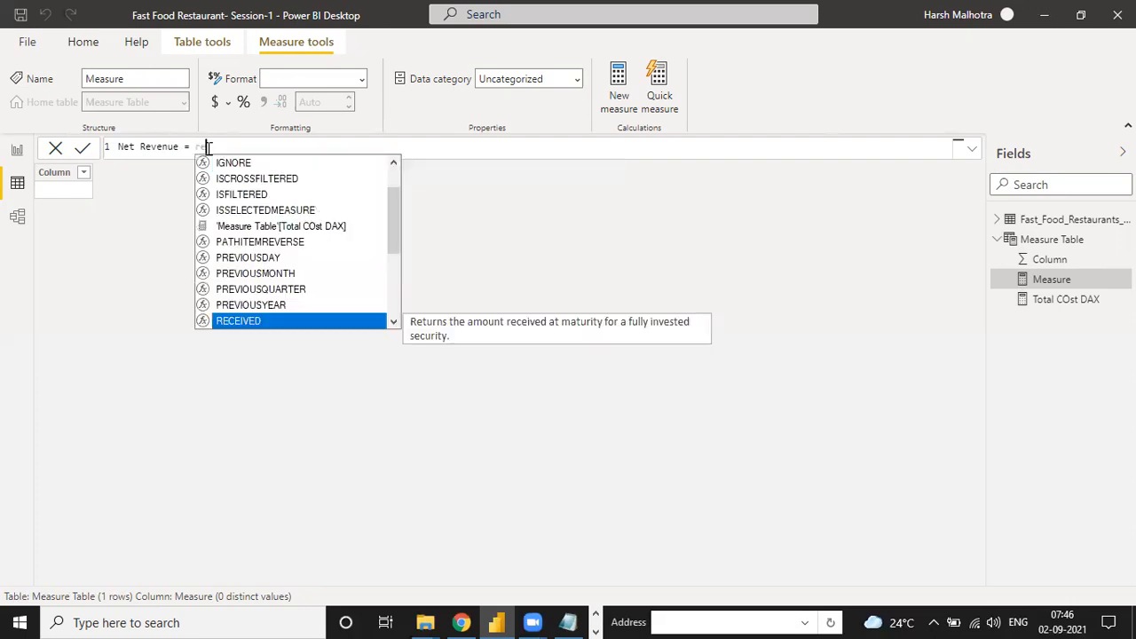
{"action": "key", "text": "BackSpace"}
{"action": "type", "text": "eve"}
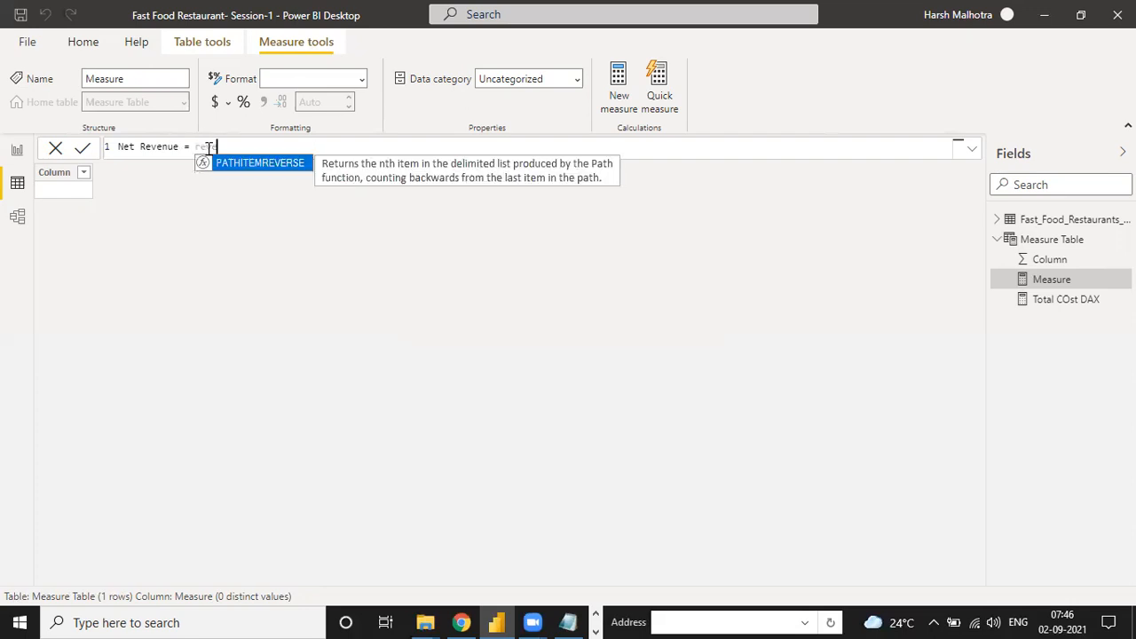
{"action": "key", "text": "BackSpace"}
{"action": "key", "text": "BackSpace"}
{"action": "key", "text": "BackSpace"}
{"action": "key", "text": "BackSpace"}
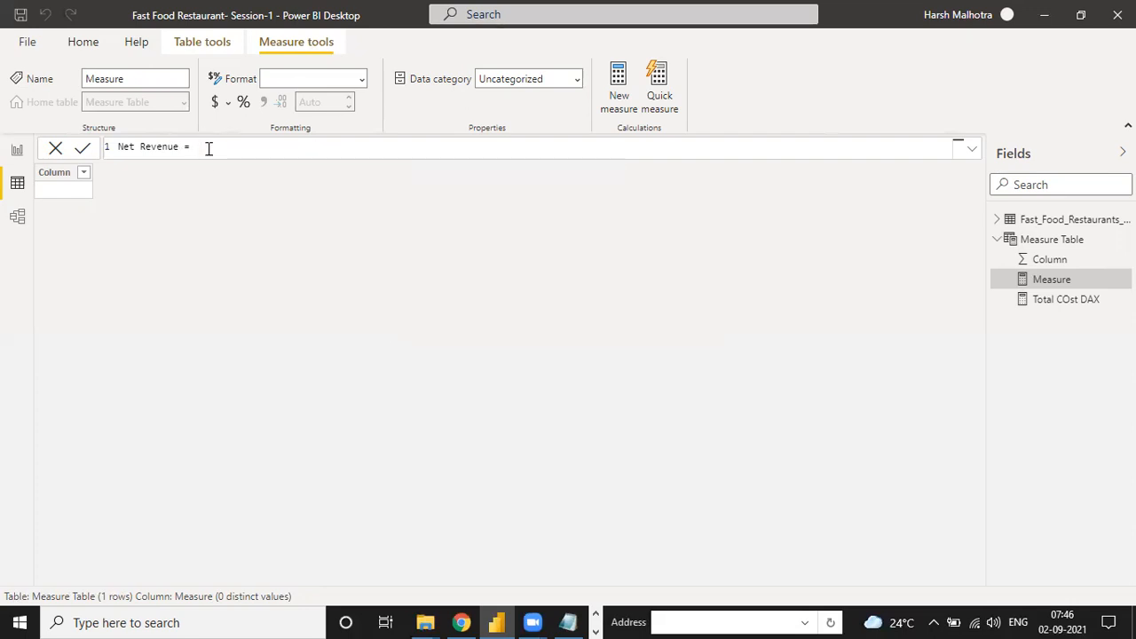
{"action": "type", "text": "Rev"}
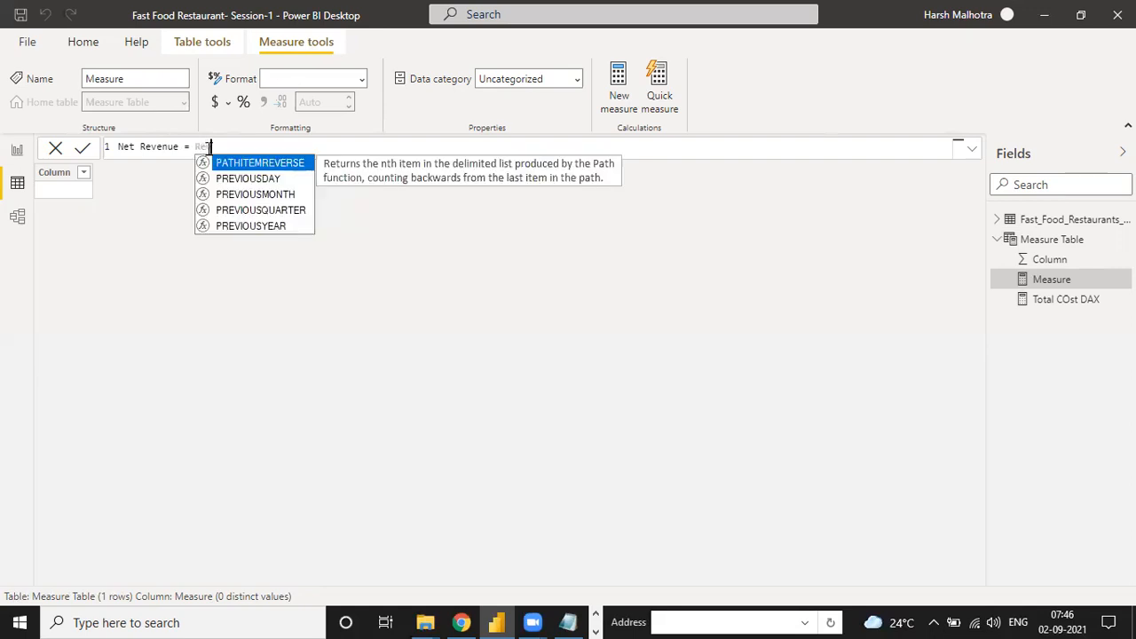
{"action": "key", "text": "BackSpace"}
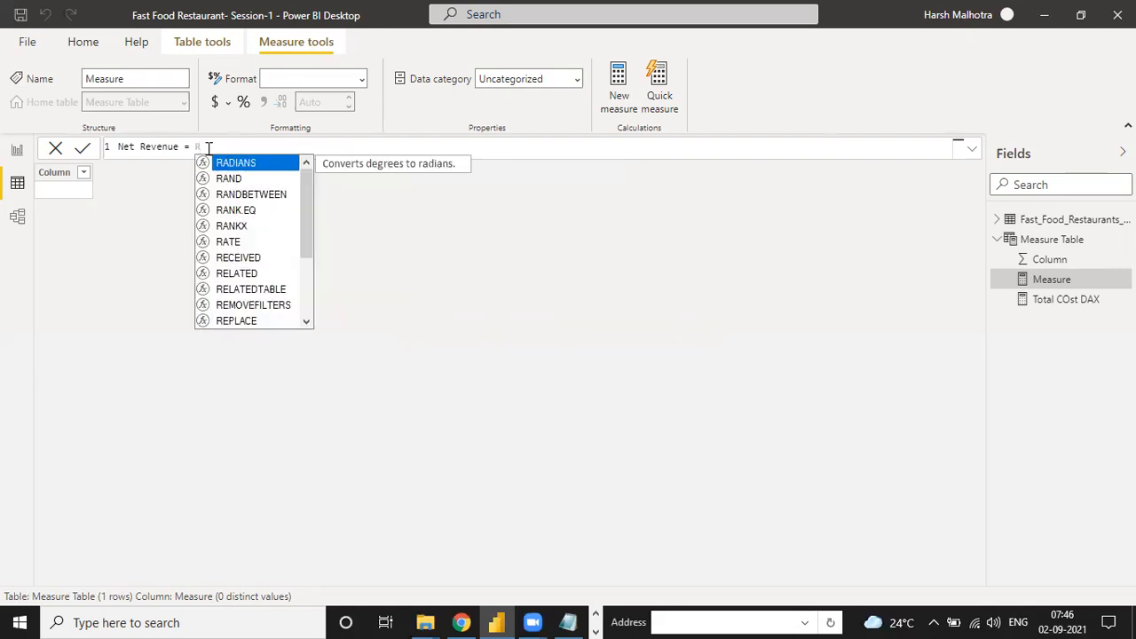
{"action": "key", "text": "BackSpace"}
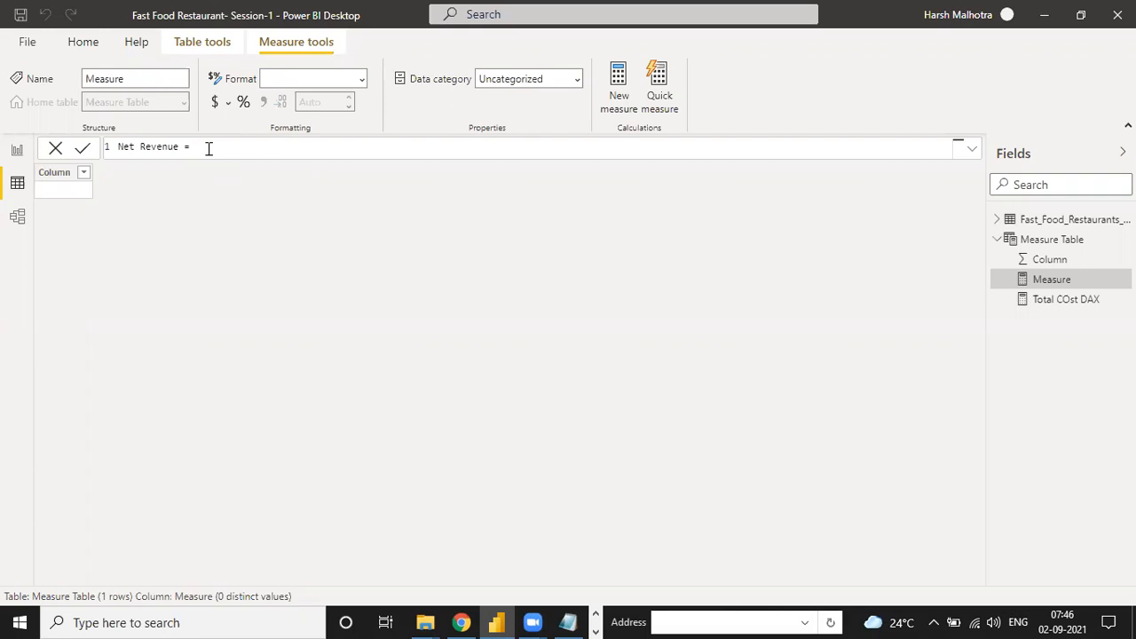
Step: Replace the new measure's name with Gross Revenue, keeping the equals sign for its expression
{"action": "key", "text": "BackSpace"}
{"action": "key", "text": "BackSpace"}
{"action": "key", "text": "BackSpace"}
{"action": "key", "text": "BackSpace"}
{"action": "key", "text": "BackSpace"}
{"action": "key", "text": "BackSpace"}
{"action": "key", "text": "BackSpace"}
{"action": "key", "text": "BackSpace"}
{"action": "key", "text": "BackSpace"}
{"action": "key", "text": "BackSpace"}
{"action": "key", "text": "BackSpace"}
{"action": "key", "text": "BackSpace"}
{"action": "key", "text": "BackSpace"}
{"action": "key", "text": "BackSpace"}
{"action": "type", "text": "Total"}
{"action": "key", "text": "BackSpace"}
{"action": "key", "text": "BackSpace"}
{"action": "key", "text": "BackSpace"}
{"action": "key", "text": "BackSpace"}
{"action": "key", "text": "BackSpace"}
{"action": "key", "text": "BackSpace"}
{"action": "type", "text": "Gooss Revenue"}
Step: Define Gross Revenue as SUM(Fast_Food_Restaurants_US[Revenue]) and commit the measure
{"action": "left_click", "coordinate": [232, 152]}
{"action": "type", "text": "SUM("}
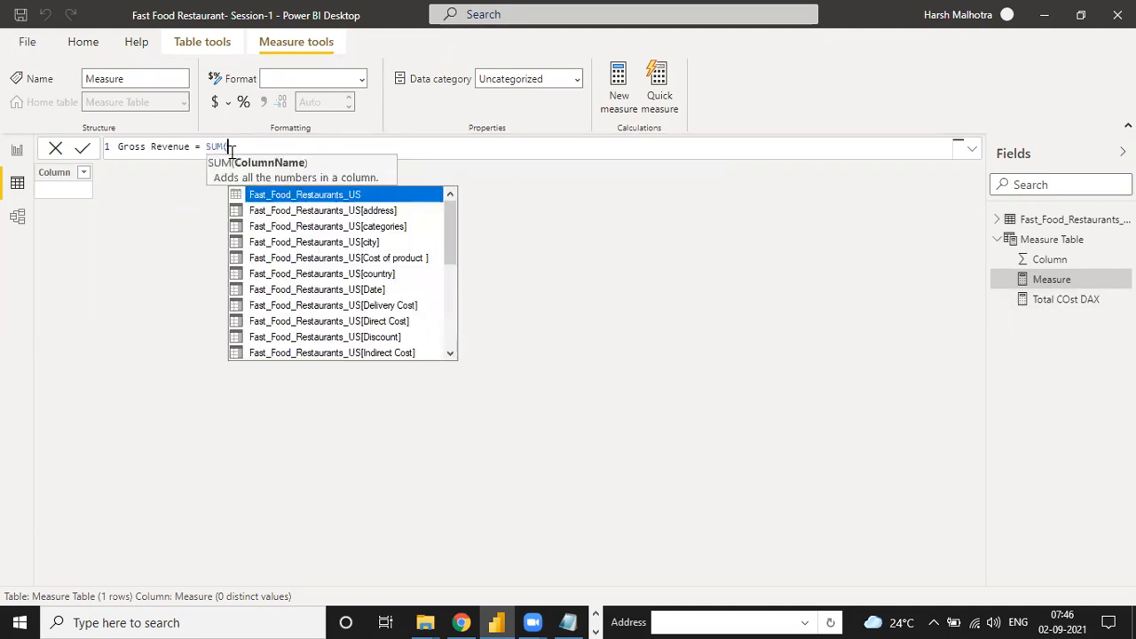
{"action": "key", "text": "Down"}
{"action": "key", "text": "Down"}
{"action": "key", "text": "Down"}
{"action": "key", "text": "Down"}
{"action": "key", "text": "Down"}
{"action": "key", "text": "Down"}
{"action": "key", "text": "Down"}
{"action": "key", "text": "Down"}
{"action": "key", "text": "Down"}
{"action": "key", "text": "Down"}
{"action": "key", "text": "Down"}
{"action": "key", "text": "Down"}
{"action": "key", "text": "Down"}
{"action": "key", "text": "Down"}
{"action": "key", "text": "Down"}
{"action": "key", "text": "Down"}
{"action": "key", "text": "Down"}
{"action": "key", "text": "Down"}
{"action": "key", "text": "Down"}
{"action": "key", "text": "Down"}
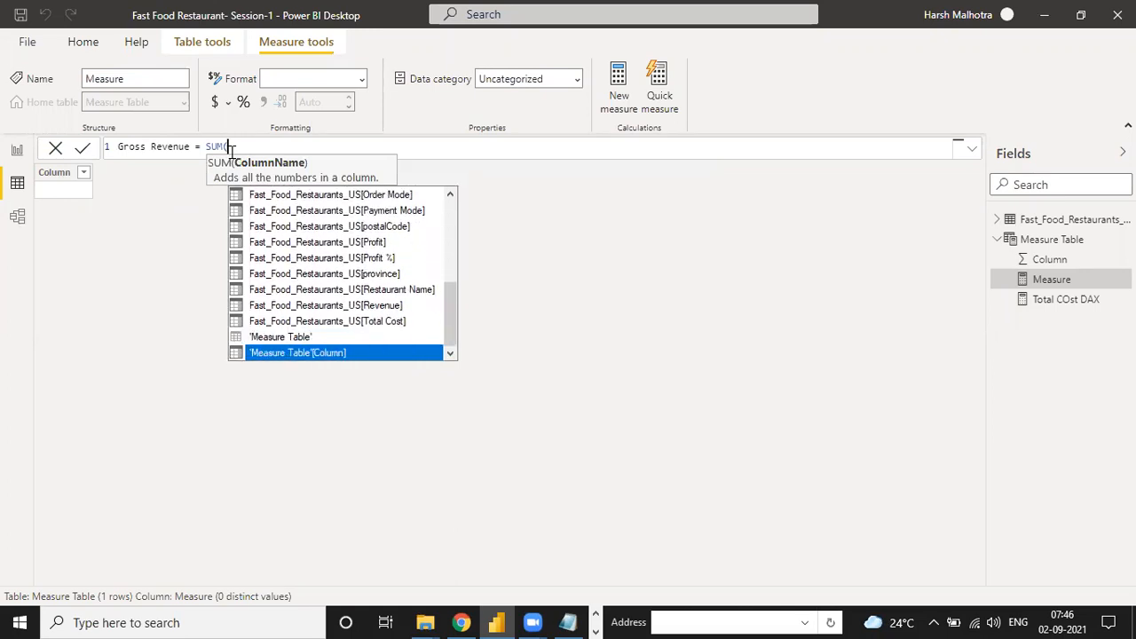
{"action": "key", "text": "Up"}
{"action": "key", "text": "Up"}
{"action": "key", "text": "Up"}
{"action": "key", "text": "Tab"}
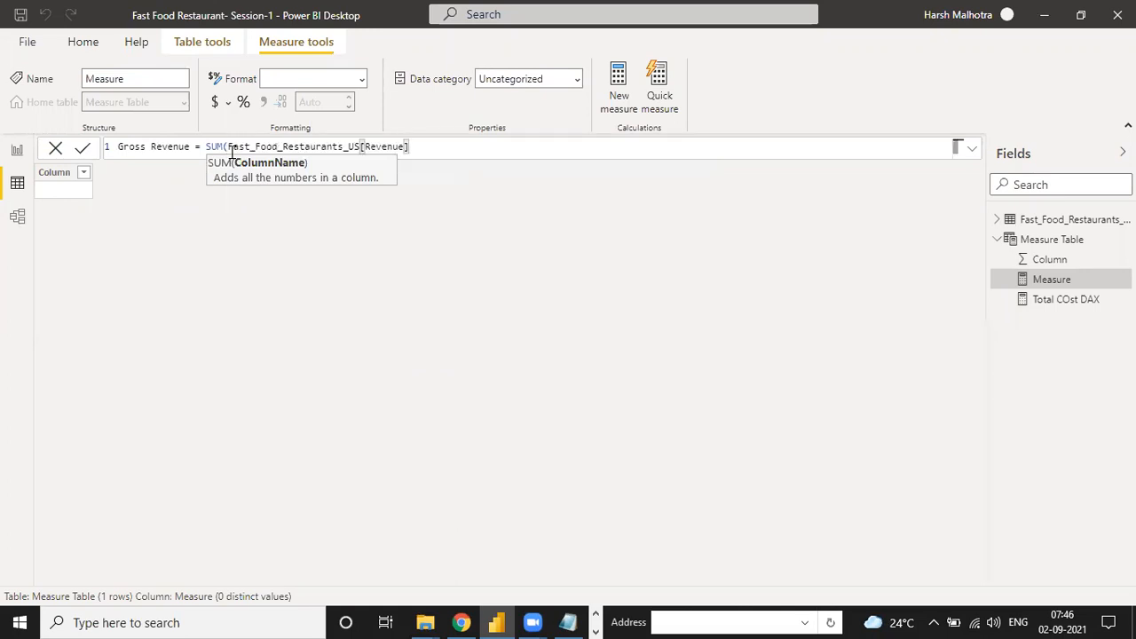
{"action": "type", "text": ")"}
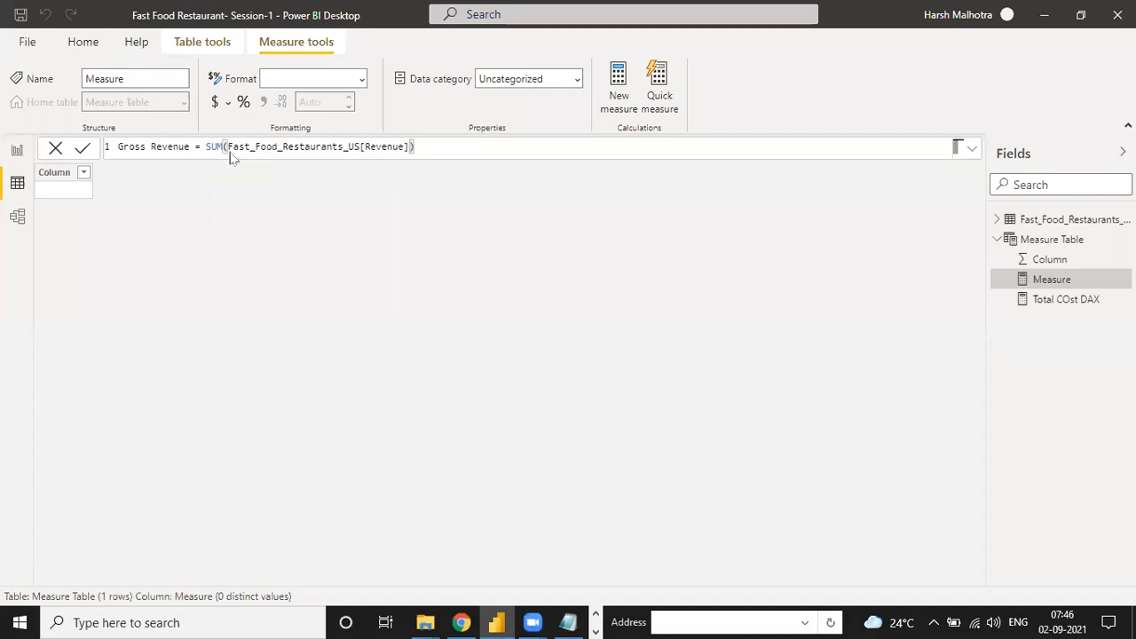
{"action": "left_click", "coordinate": [269, 207]}
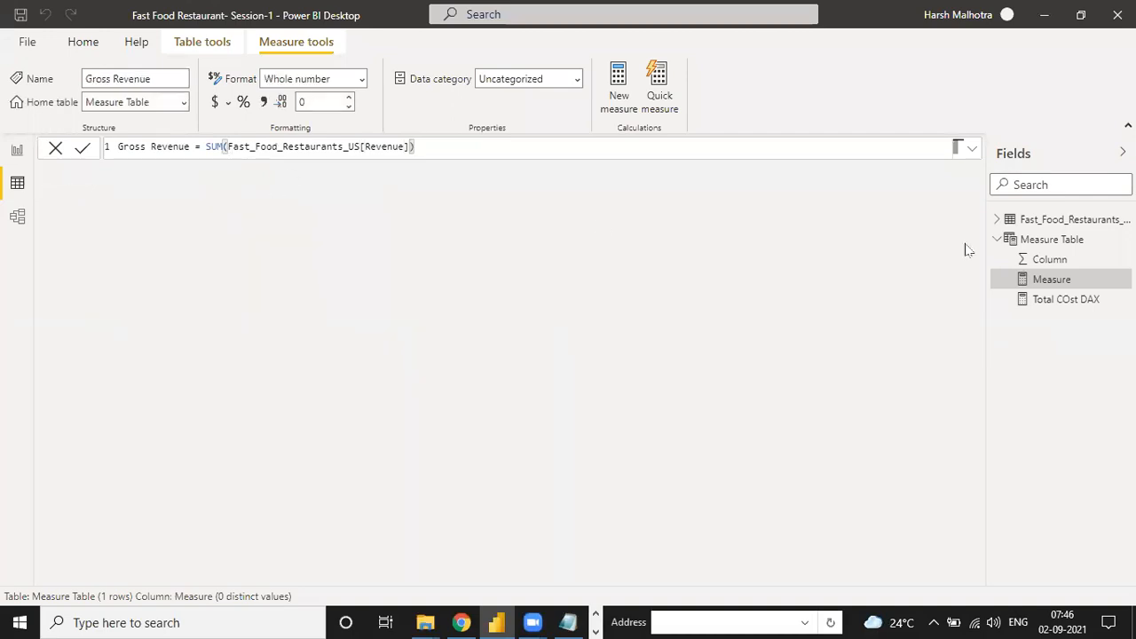
{"action": "left_click", "coordinate": [1035, 282]}
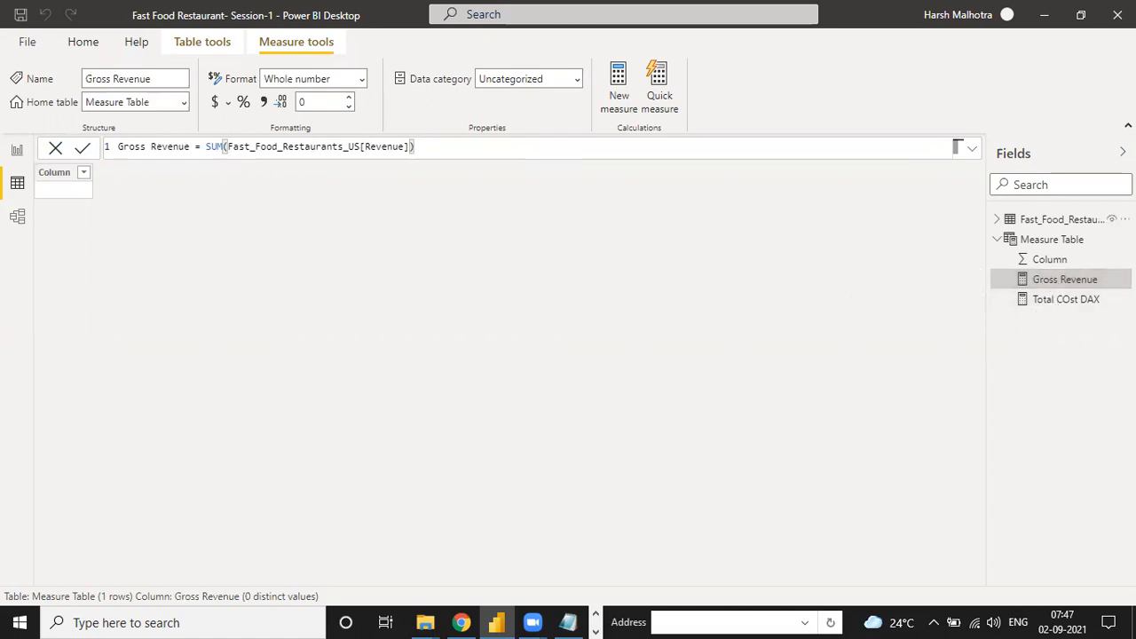
Step: Add a new measure to Measure Table and name it Total Discount
{"action": "left_click", "coordinate": [1125, 240]}
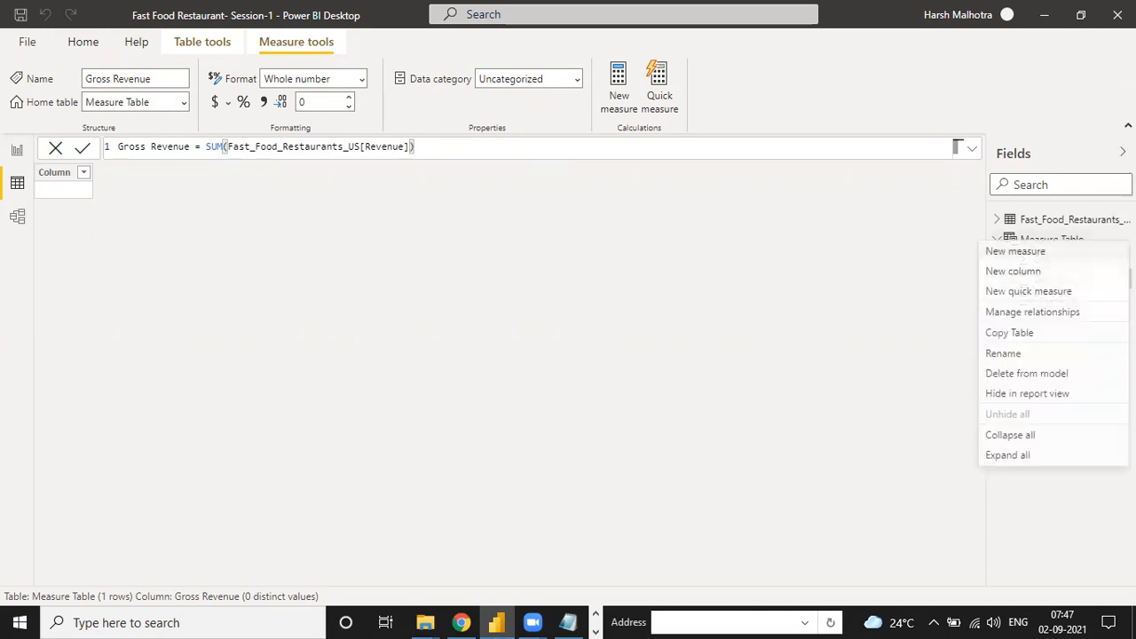
{"action": "left_click", "coordinate": [1030, 256]}
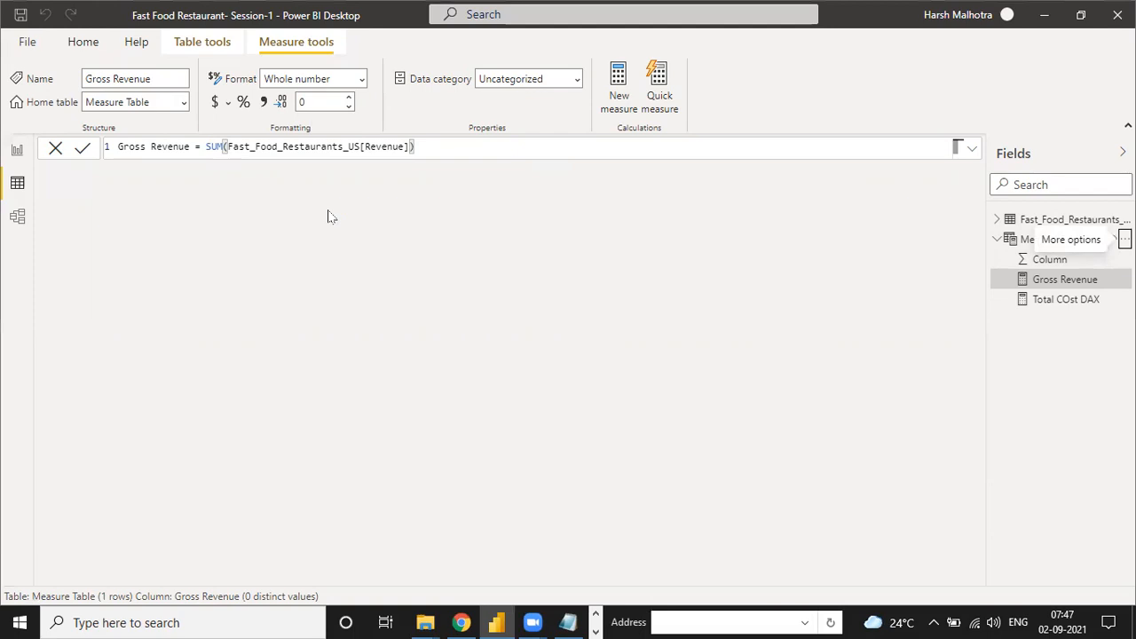
{"action": "left_click", "coordinate": [163, 146]}
{"action": "key", "text": "BackSpace"}
{"action": "key", "text": "BackSpace"}
{"action": "key", "text": "BackSpace"}
{"action": "key", "text": "BackSpace"}
{"action": "key", "text": "BackSpace"}
{"action": "key", "text": "BackSpace"}
{"action": "key", "text": "BackSpace"}
{"action": "key", "text": "BackSpace"}
{"action": "key", "text": "BackSpace"}
{"action": "type", "text": "Total Discou"}
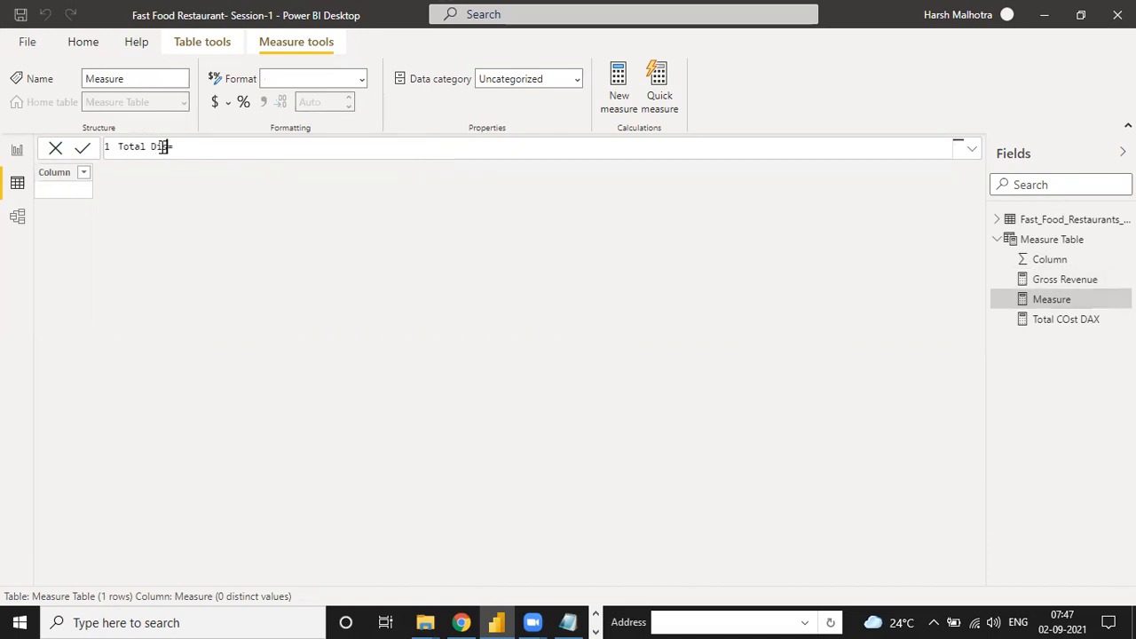
{"action": "type", "text": "nt"}
Step: Define Total Discount as SUM(Fast_Food_Restaurants_US[Discount]) and commit the measure
{"action": "left_click", "coordinate": [226, 149]}
{"action": "type", "text": "su"}
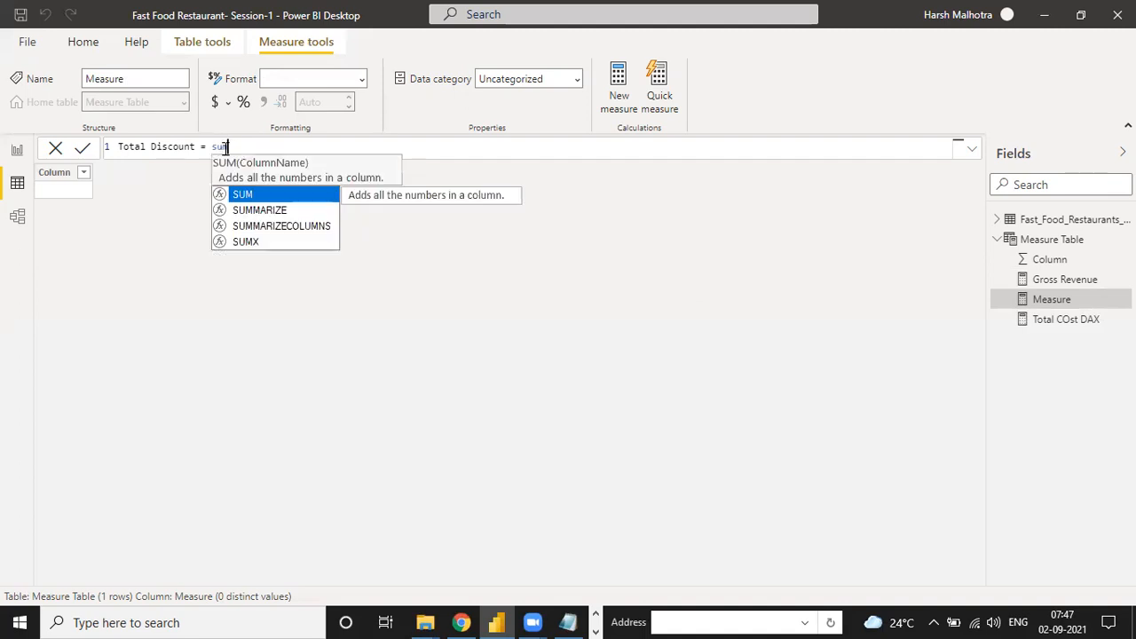
{"action": "key", "text": "Tab"}
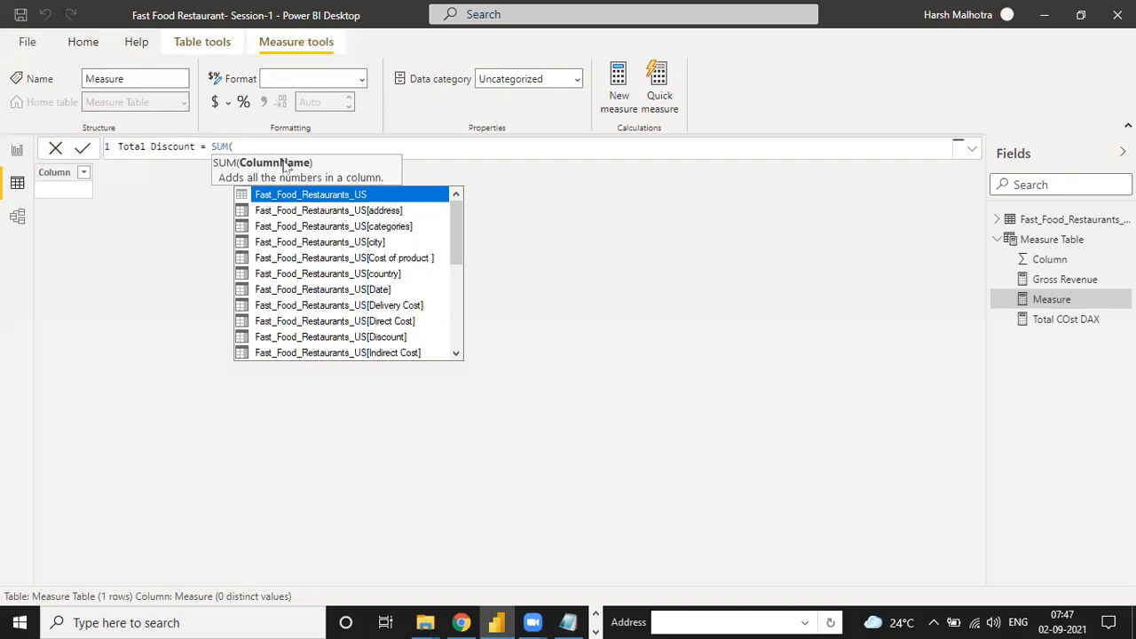
{"action": "type", "text": "dis"}
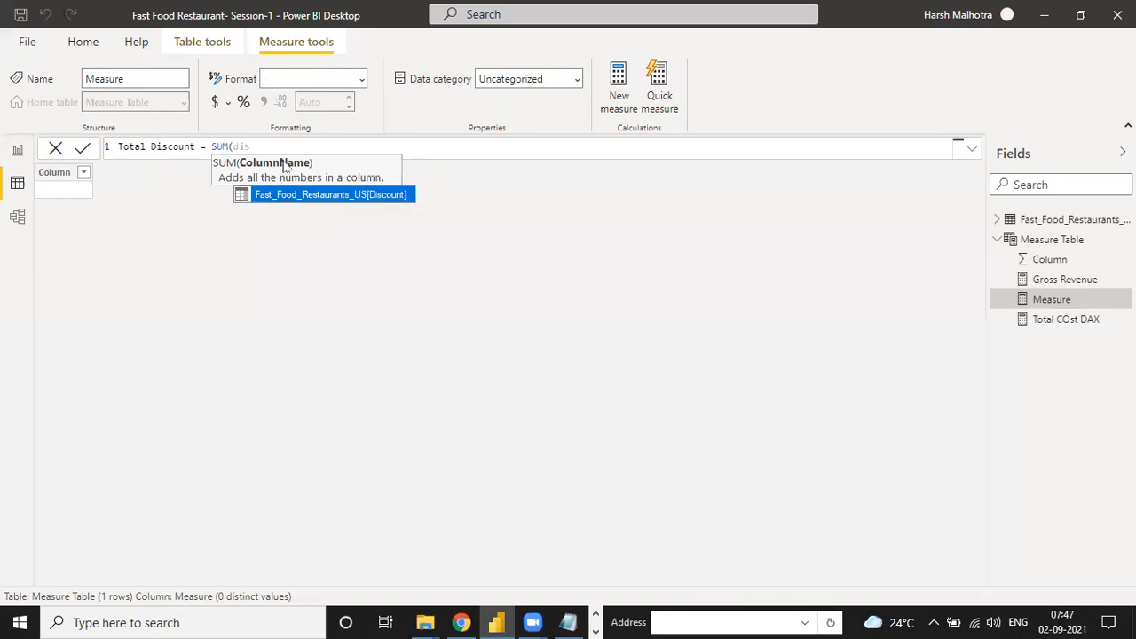
{"action": "key", "text": "Tab"}
{"action": "type", "text": ")"}
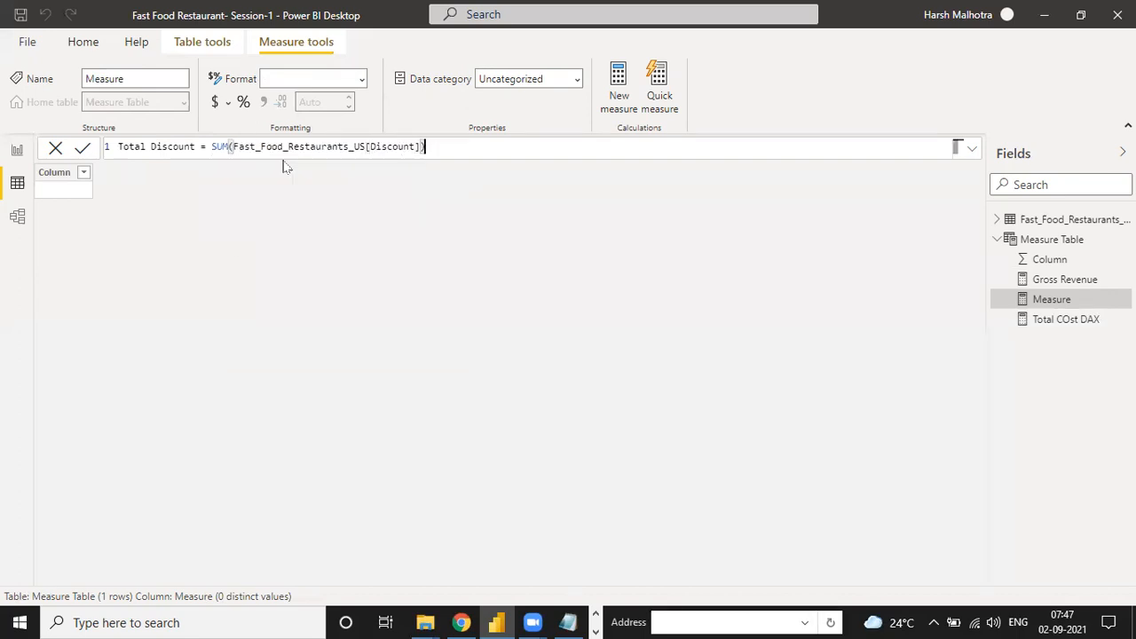
{"action": "key", "text": "Return"}
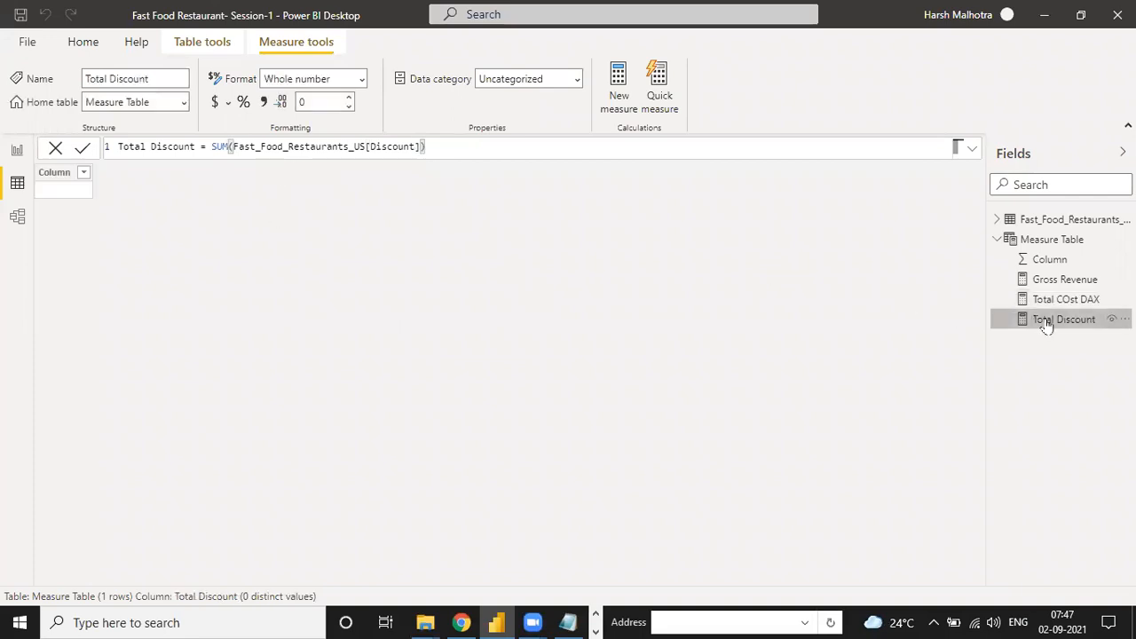
Step: Add a new measure to Measure Table and name it Net Sales
{"action": "left_click", "coordinate": [1125, 240]}
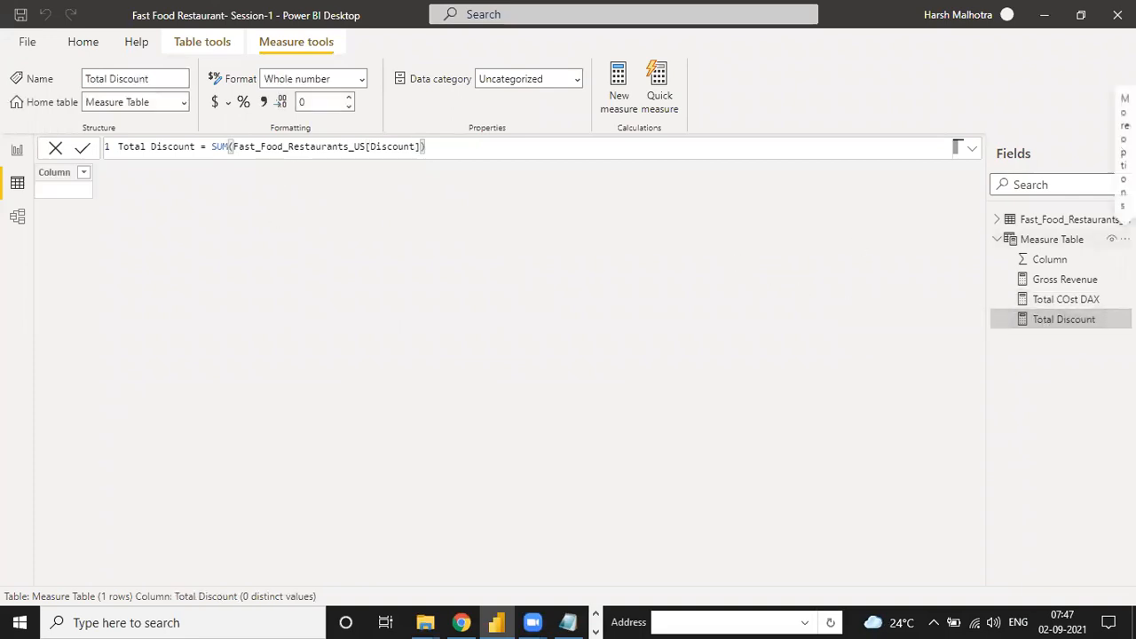
{"action": "left_click", "coordinate": [1081, 249]}
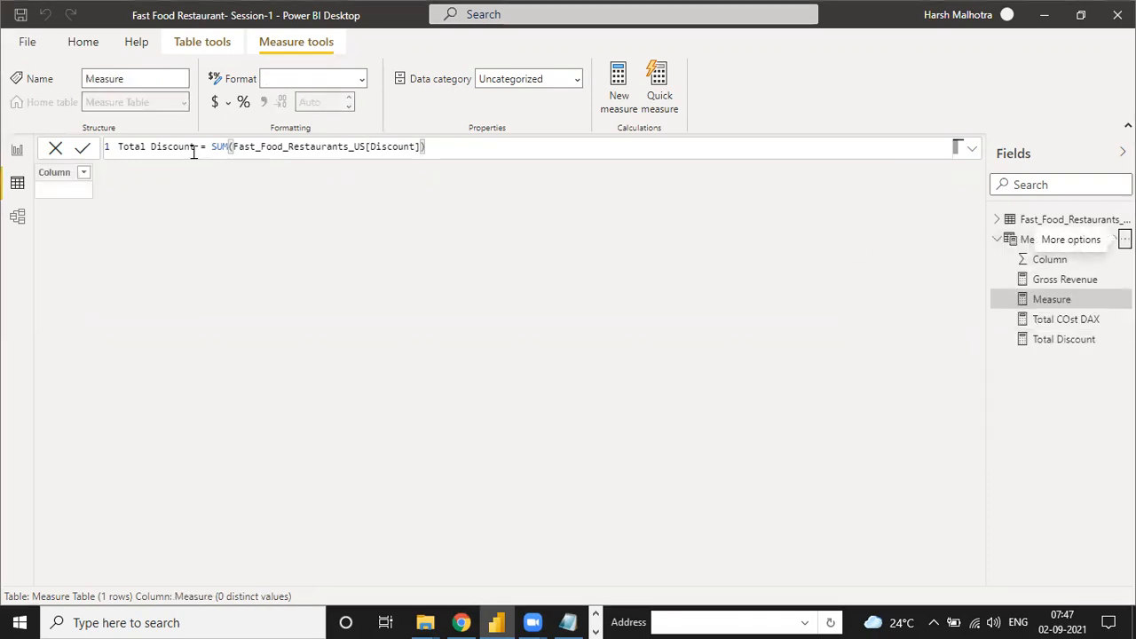
{"action": "left_click", "coordinate": [157, 146]}
{"action": "key", "text": "BackSpace"}
{"action": "key", "text": "BackSpace"}
{"action": "key", "text": "BackSpace"}
{"action": "key", "text": "BackSpace"}
{"action": "key", "text": "BackSpace"}
{"action": "key", "text": "BackSpace"}
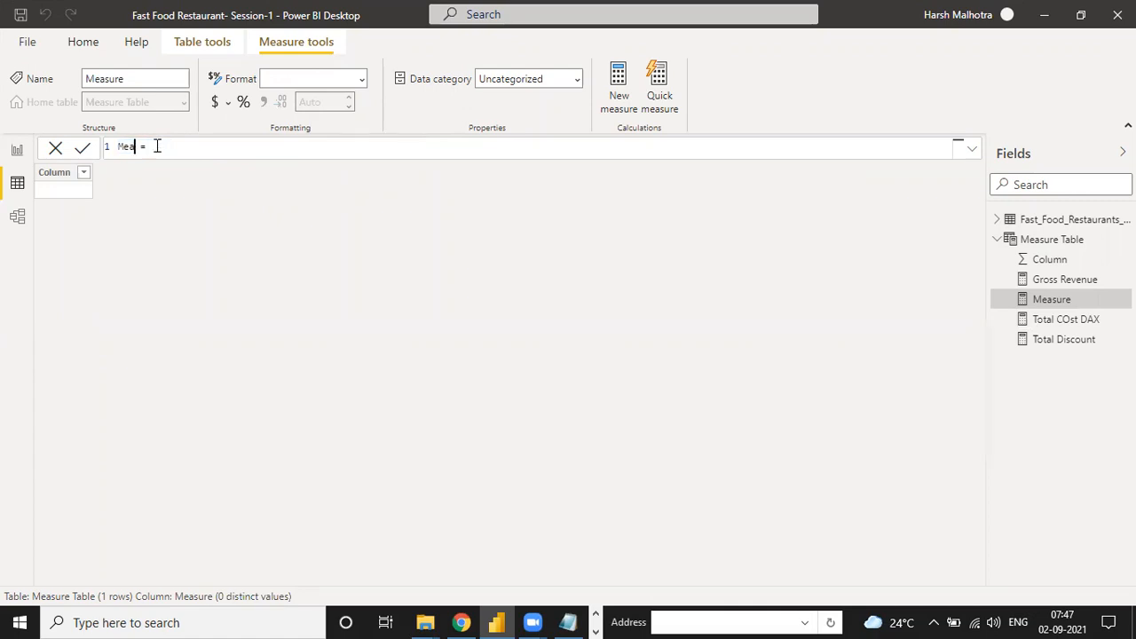
{"action": "key", "text": "BackSpace"}
{"action": "type", "text": "Net Sales"}
Step: Define Net Sales as [Gross Revenue]-[Total Discount] and commit the measure
{"action": "left_click", "coordinate": [195, 144]}
{"action": "type", "text": "[G"}
{"action": "key", "text": "Tab"}
{"action": "type", "text": "-dis"}
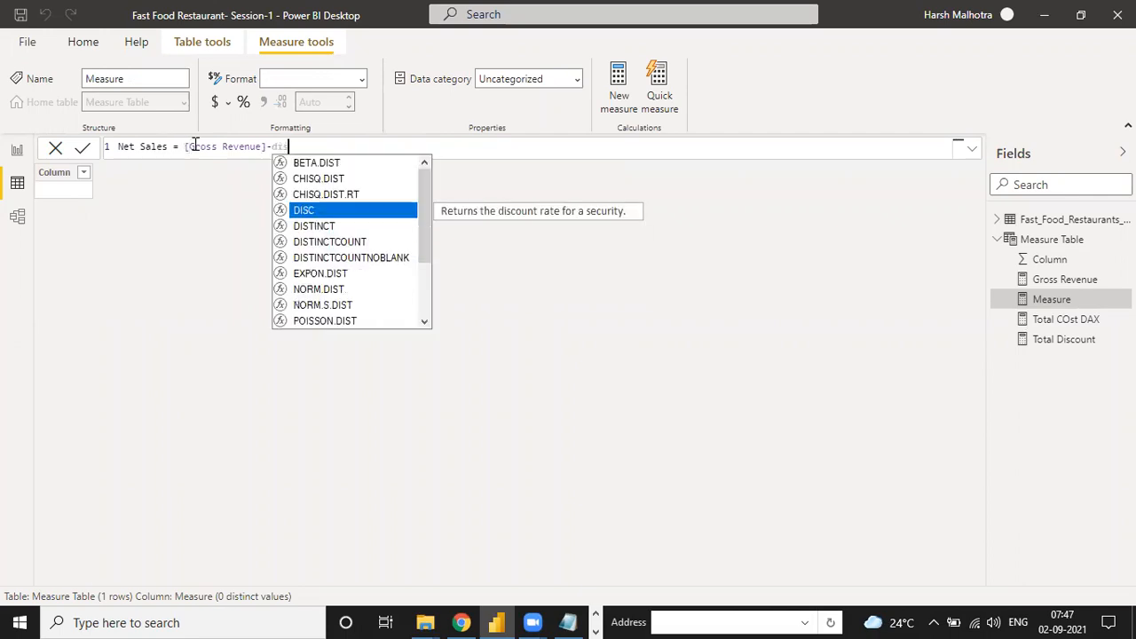
{"action": "type", "text": "cou"}
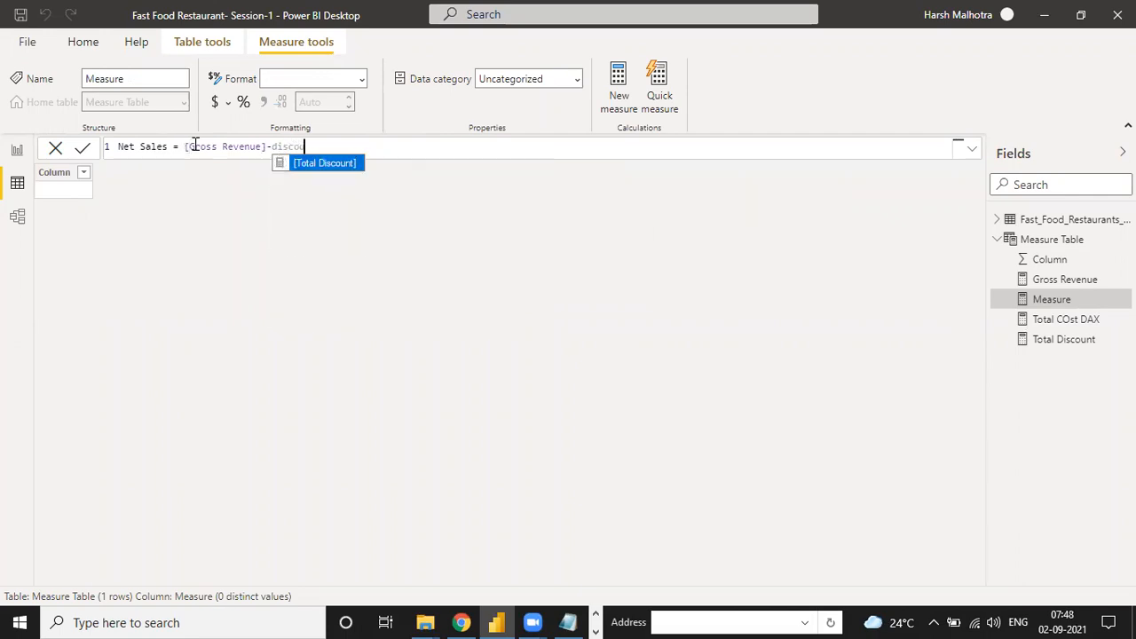
{"action": "key", "text": "Tab"}
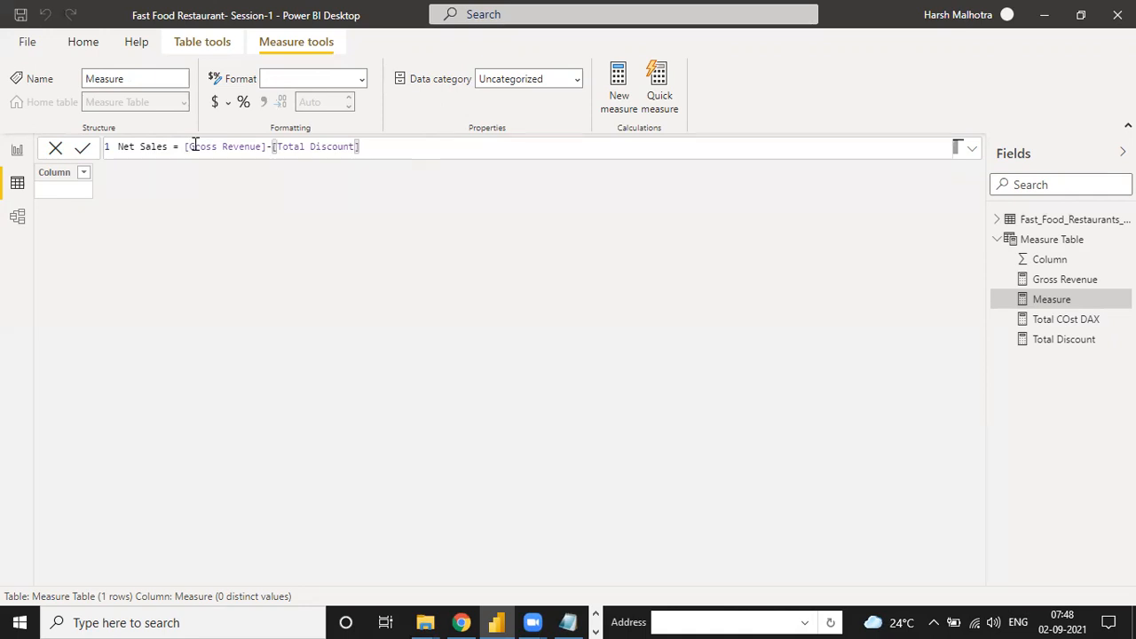
{"action": "key", "text": "Return"}
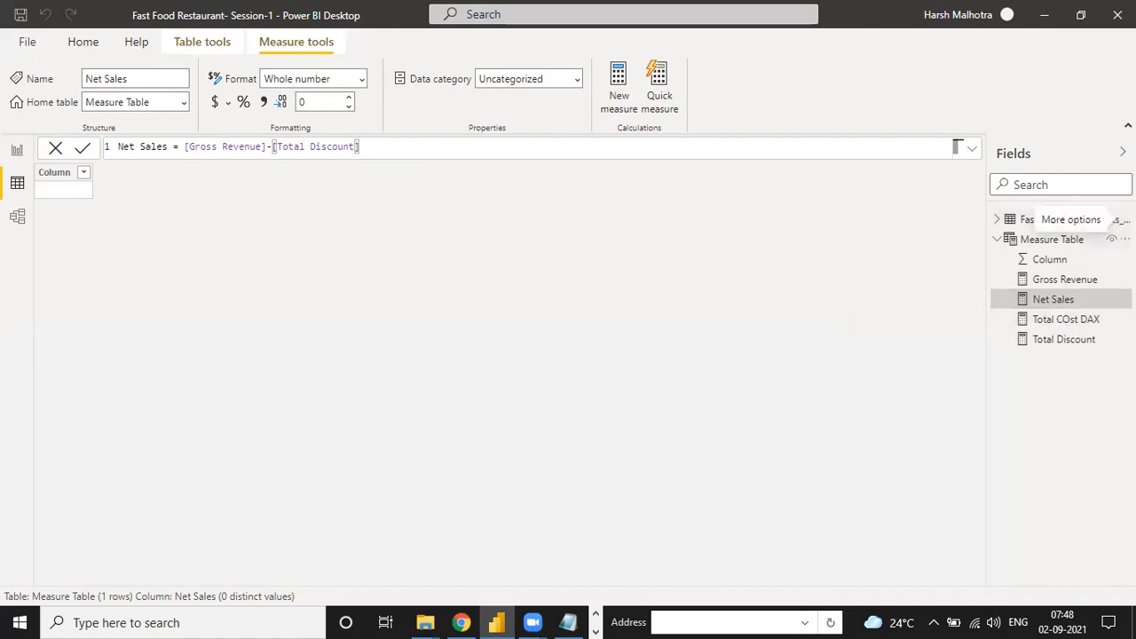
Step: Add a new measure to Measure Table and name it Profit
{"action": "left_click", "coordinate": [1125, 240]}
{"action": "left_click", "coordinate": [1047, 245]}
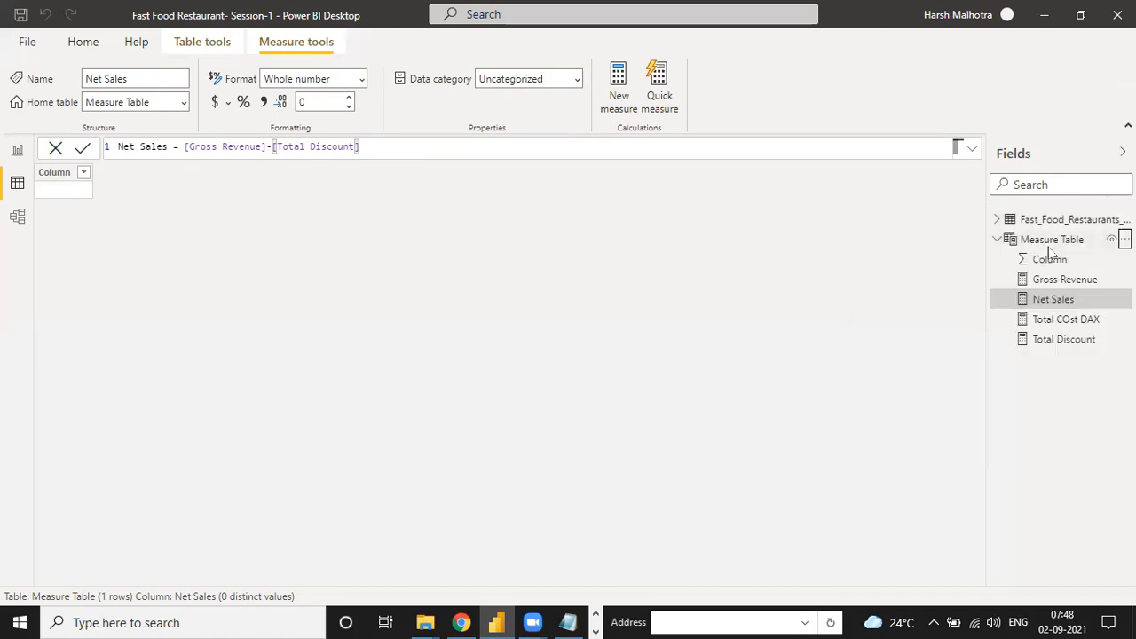
{"action": "left_click", "coordinate": [158, 146]}
{"action": "key", "text": "BackSpace"}
{"action": "key", "text": "BackSpace"}
{"action": "key", "text": "BackSpace"}
{"action": "key", "text": "BackSpace"}
{"action": "key", "text": "BackSpace"}
{"action": "key", "text": "BackSpace"}
{"action": "key", "text": "BackSpace"}
{"action": "type", "text": "Profit  = "}
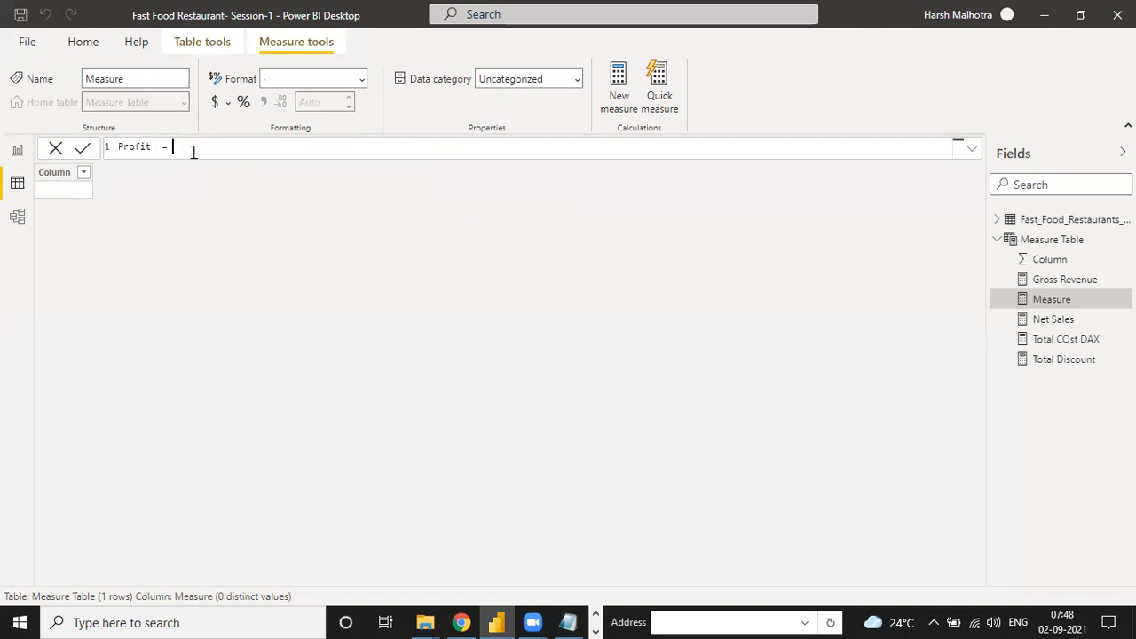
Step: Define Profit as [Net Sales]-[Total COst DAX] and commit the measure
{"action": "type", "text": "[Ne"}
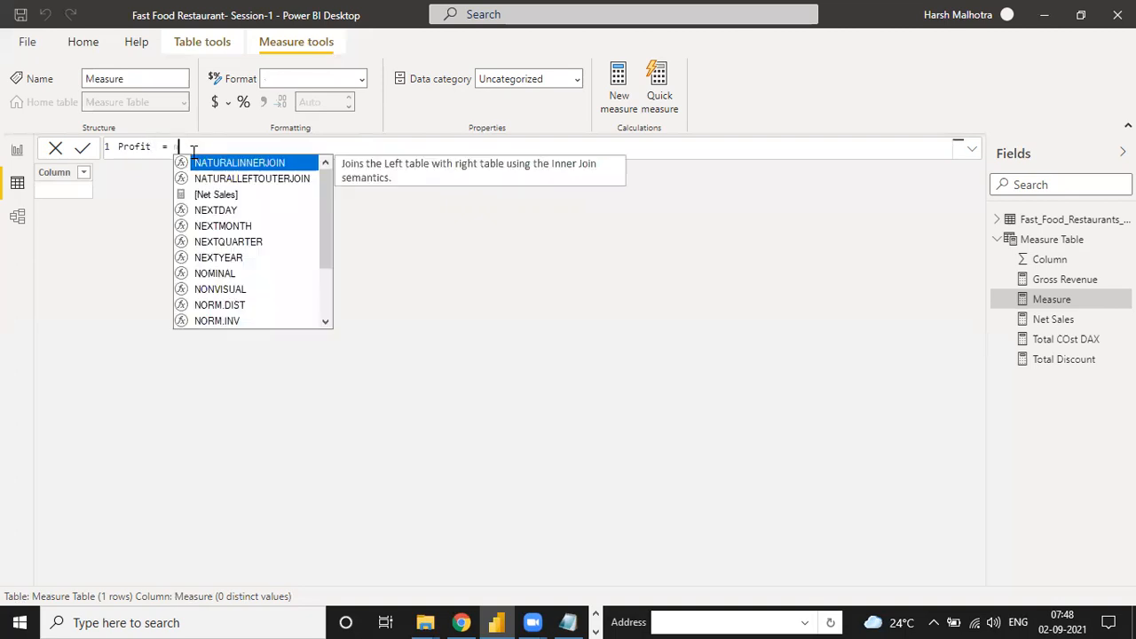
{"action": "key", "text": "Tab"}
{"action": "type", "text": "-"}
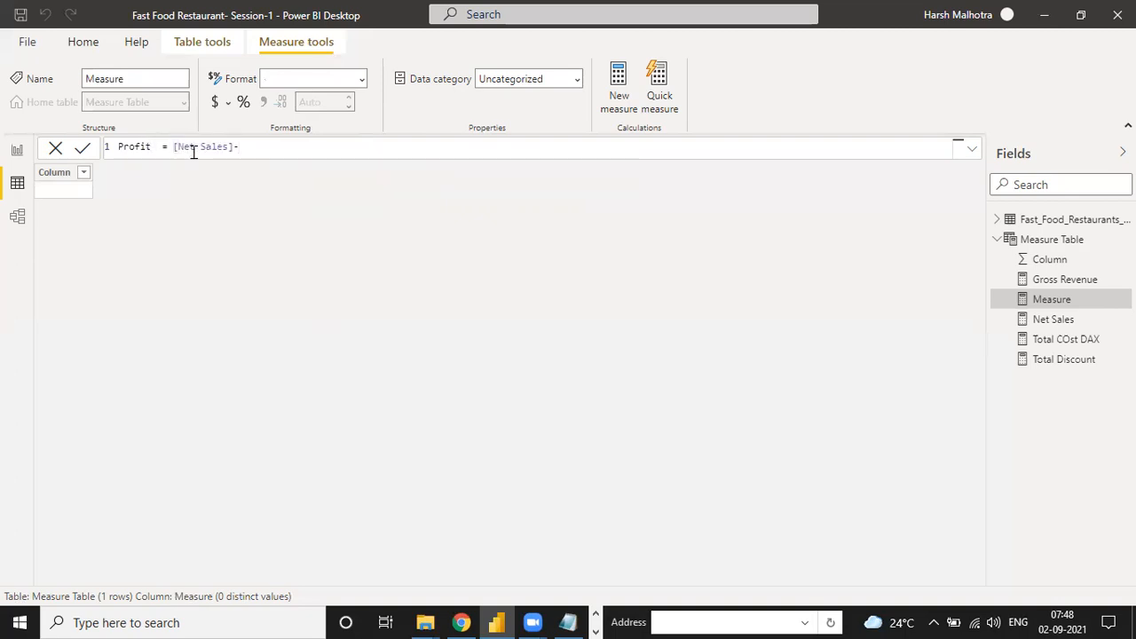
{"action": "type", "text": "tota"}
{"action": "key", "text": "Tab"}
{"action": "key", "text": "Return"}
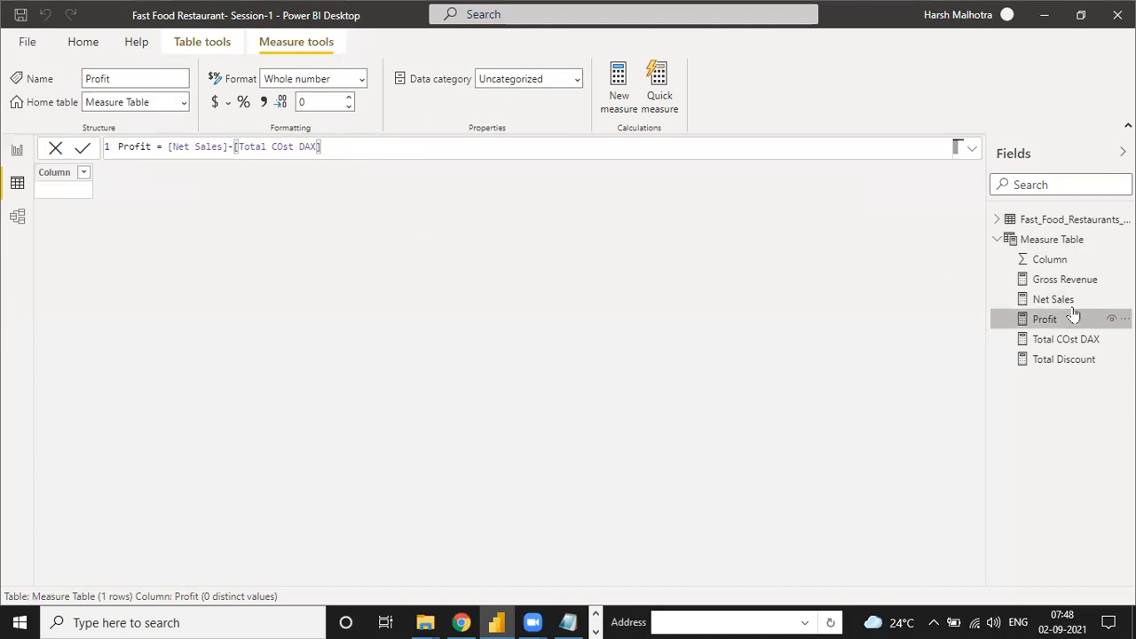
Step: Add a new measure to Measure Table and name it Profit %
{"action": "left_click", "coordinate": [1125, 240]}
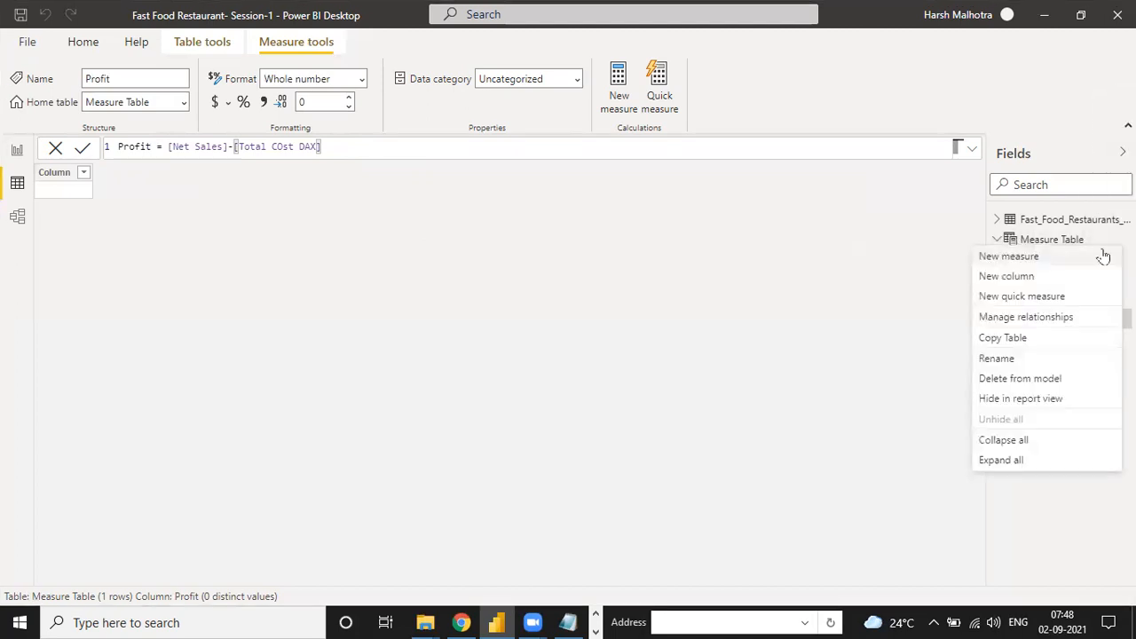
{"action": "left_click", "coordinate": [1073, 258]}
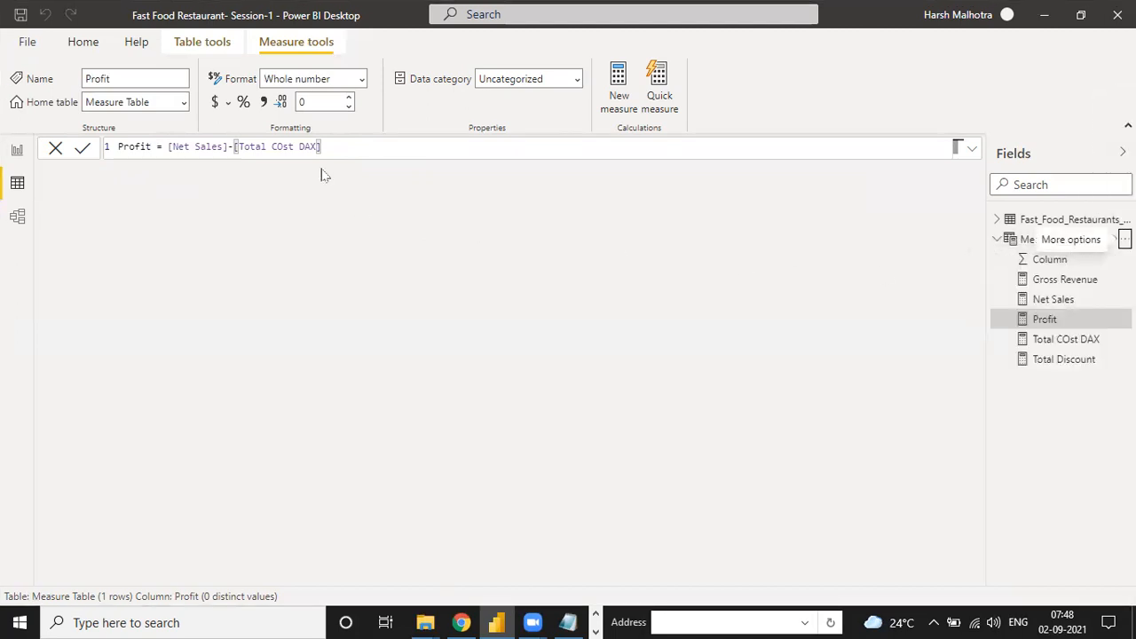
{"action": "left_click", "coordinate": [157, 147]}
{"action": "key", "text": "BackSpace"}
{"action": "key", "text": "BackSpace"}
{"action": "key", "text": "BackSpace"}
{"action": "key", "text": "BackSpace"}
{"action": "key", "text": "BackSpace"}
{"action": "key", "text": "BackSpace"}
{"action": "key", "text": "BackSpace"}
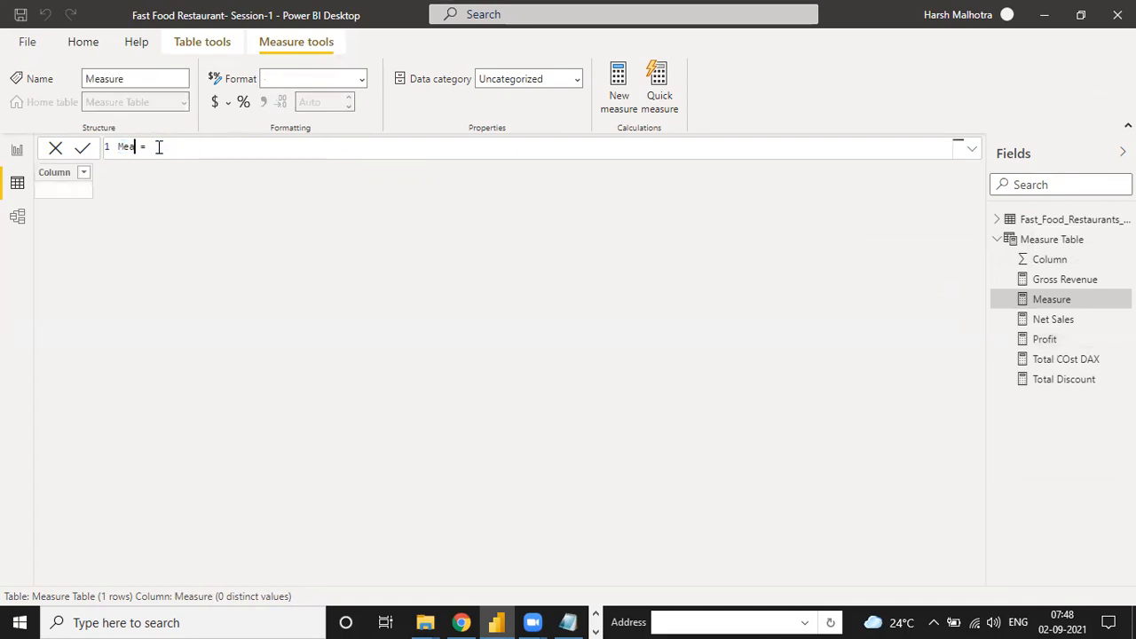
{"action": "type", "text": "Proft"}
{"action": "type", "text": "it "}
{"action": "type", "text": "%"}
Step: Define Profit % as DIVIDE([Profit],[Net Sales]) and commit the measure
{"action": "type", "text": "d"}
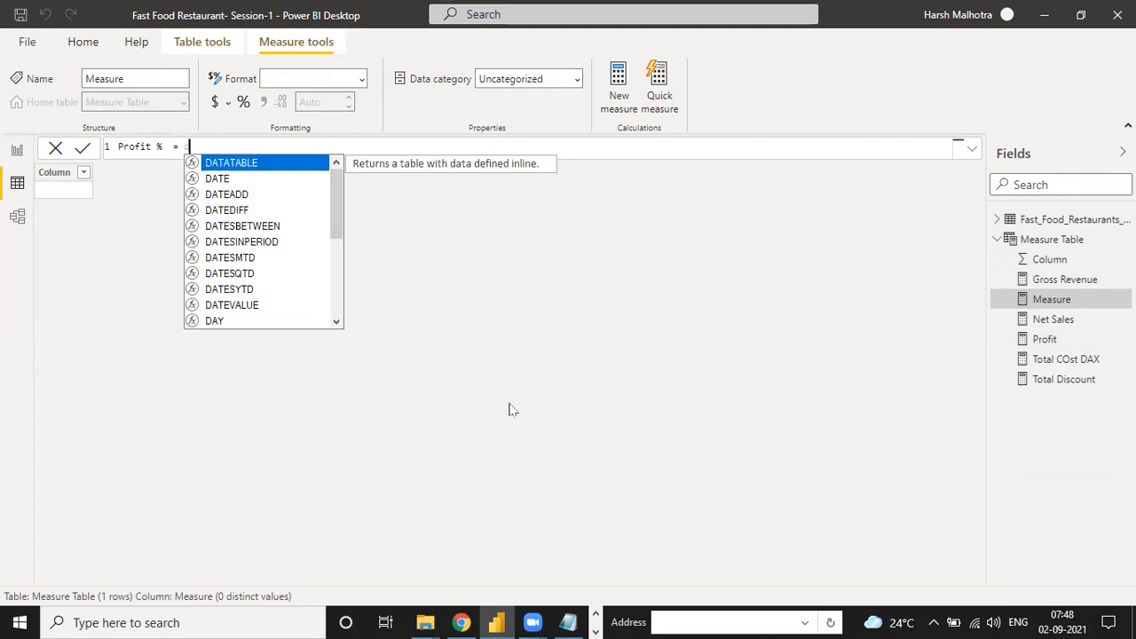
{"action": "type", "text": "ivie"}
{"action": "key", "text": "BackSpace"}
{"action": "key", "text": "Tab"}
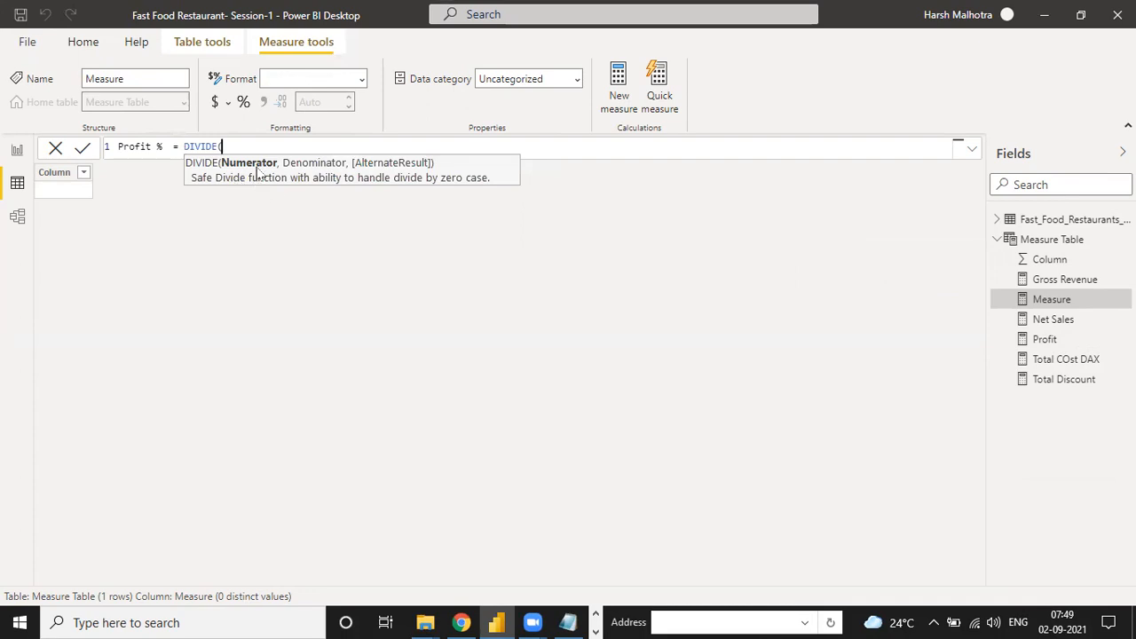
{"action": "type", "text": "pro"}
{"action": "key", "text": "Down"}
{"action": "key", "text": "Down"}
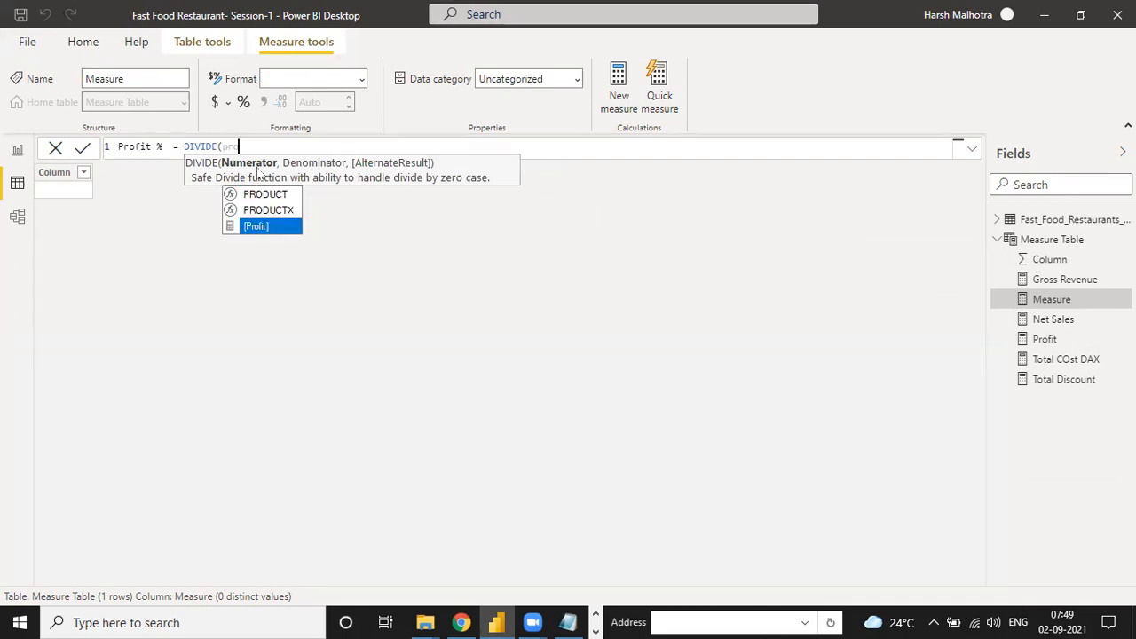
{"action": "key", "text": "Tab"}
{"action": "type", "text": ","}
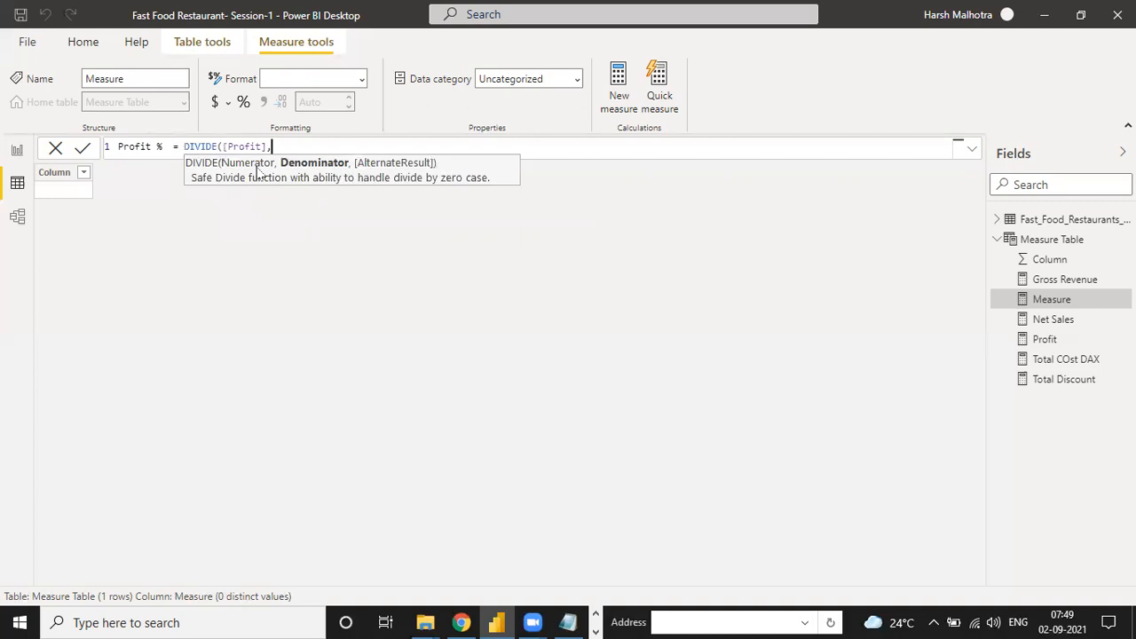
{"action": "type", "text": "net"}
{"action": "key", "text": "Tab"}
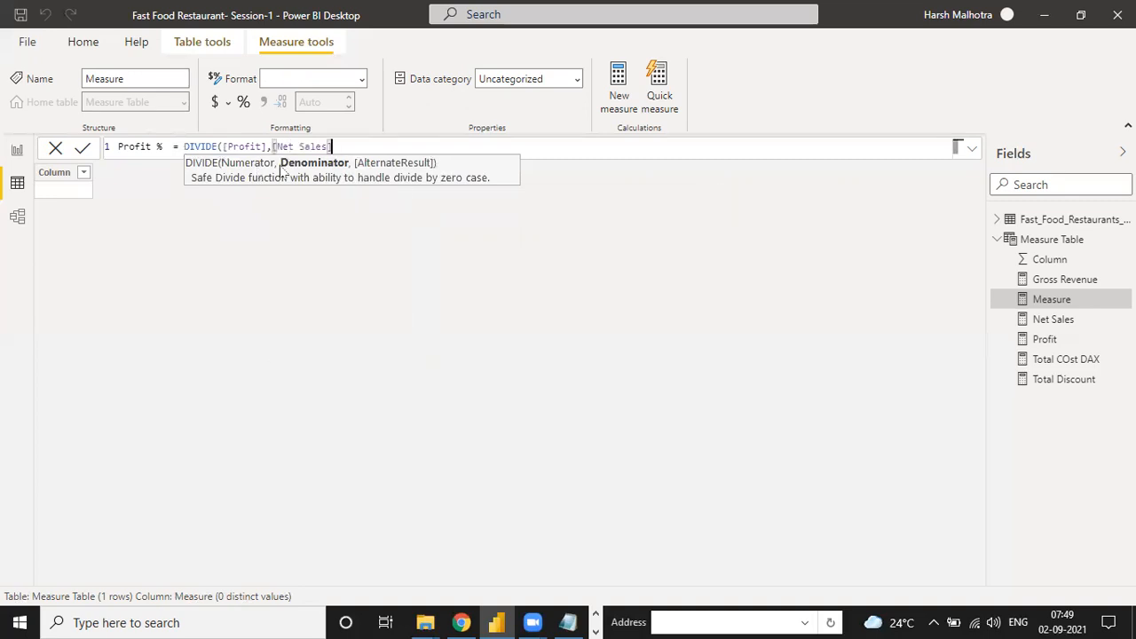
{"action": "type", "text": ")"}
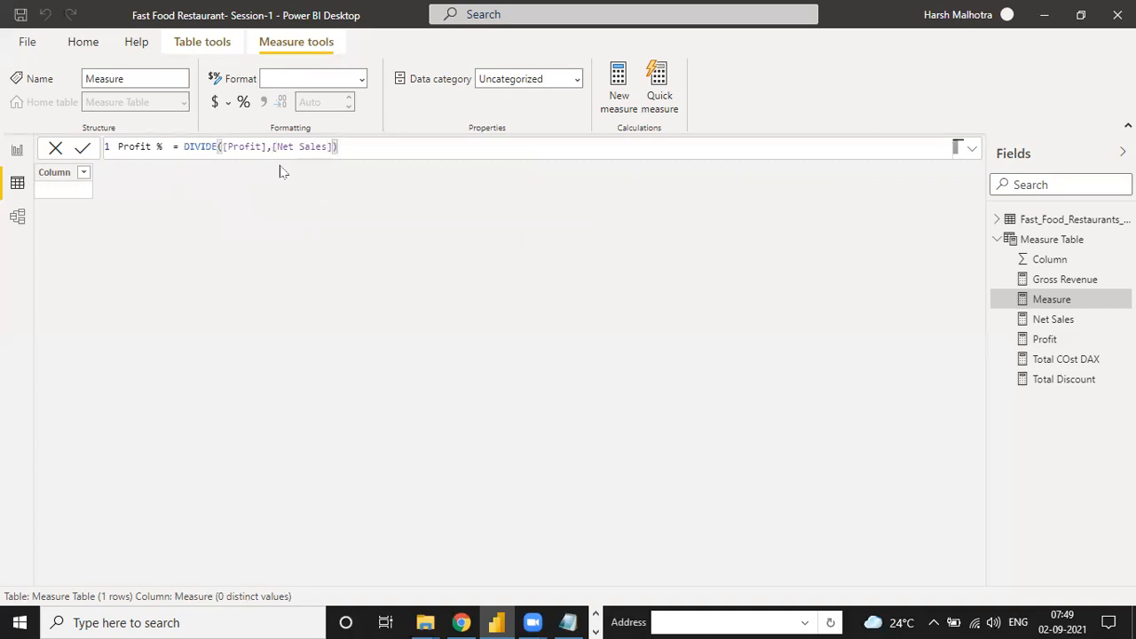
{"action": "key", "text": "Return"}
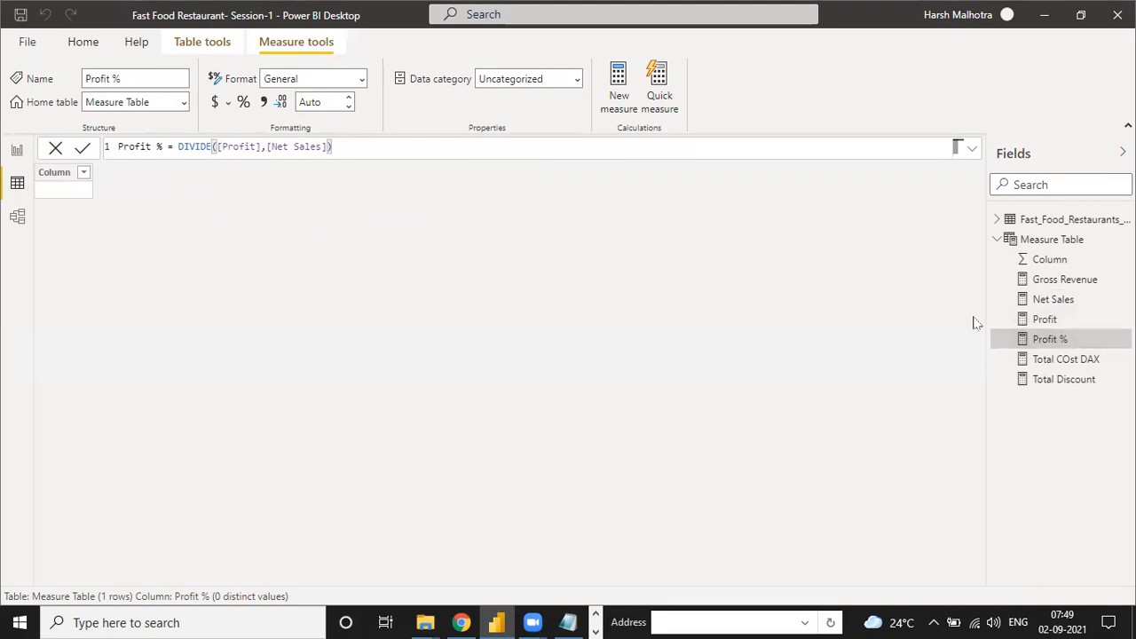
Step: Save the report as Fast Food Restaurant- Session-1 in the Session-1 folder, replacing the existing file
{"action": "left_click", "coordinate": [25, 46]}
{"action": "key", "text": "Escape"}
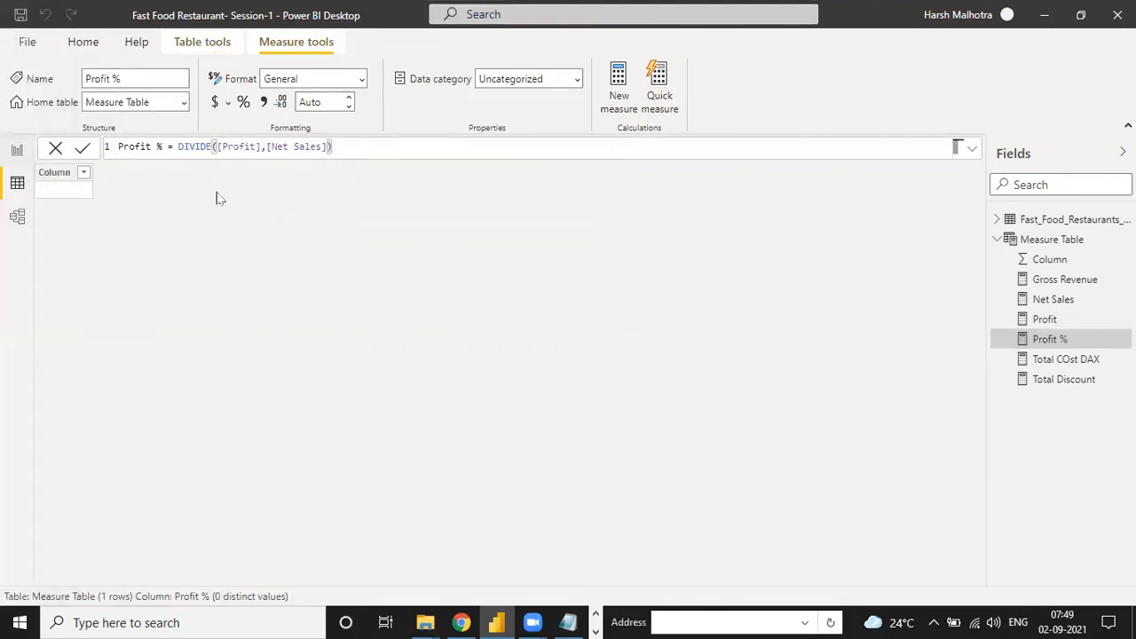
{"action": "left_click", "coordinate": [242, 126]}
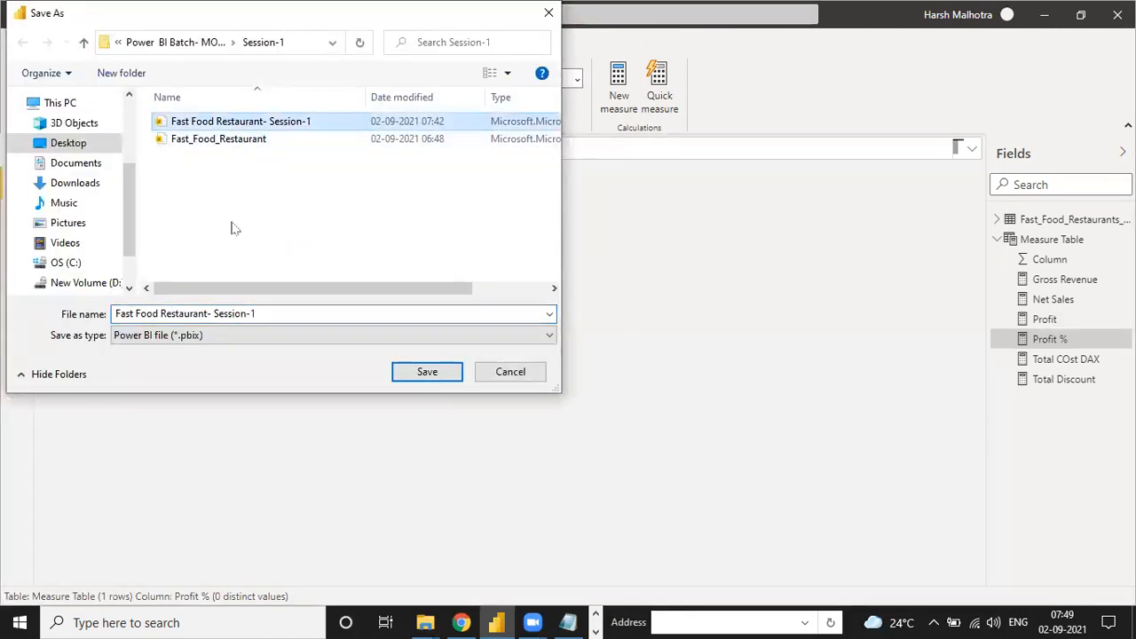
{"action": "left_click", "coordinate": [400, 372]}
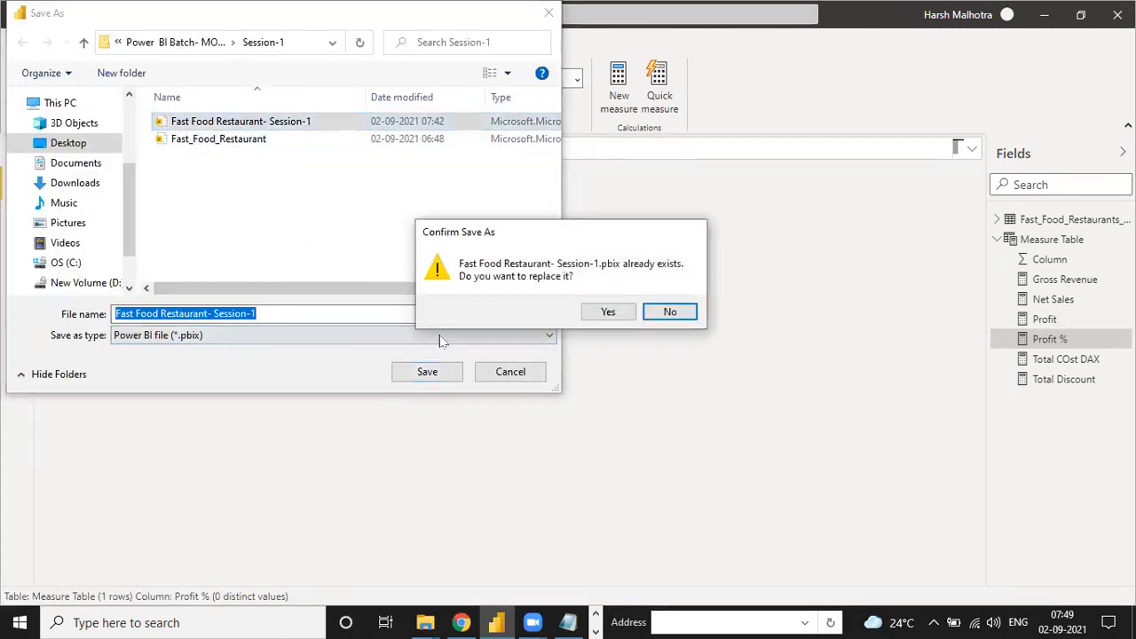
{"action": "left_click", "coordinate": [600, 312]}
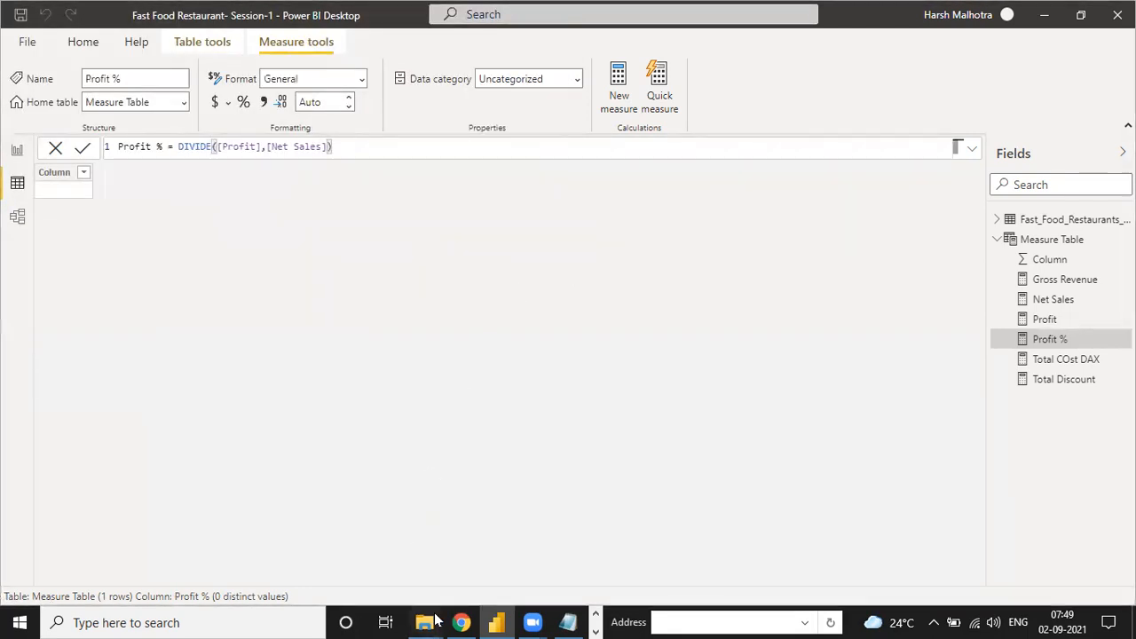
Step: Check the size of the saved report file in the Session-1 folder in File Explorer, comparing it with the model's measures
{"action": "mouse_move", "coordinate": [430, 623]}
{"action": "left_click", "coordinate": [381, 554]}
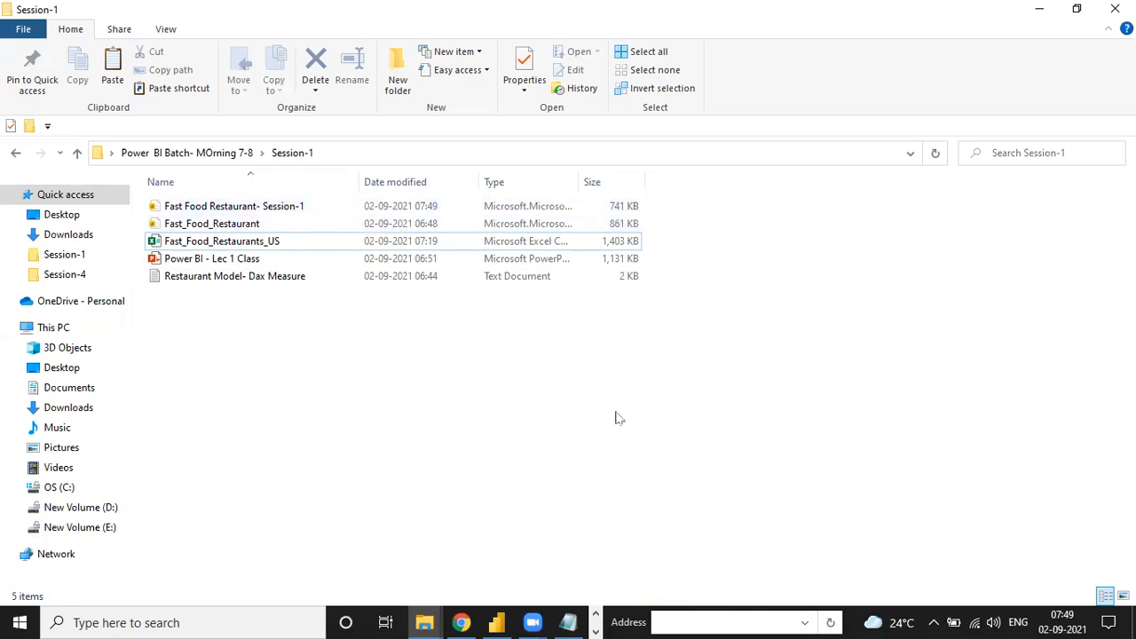
{"action": "left_click", "coordinate": [495, 622]}
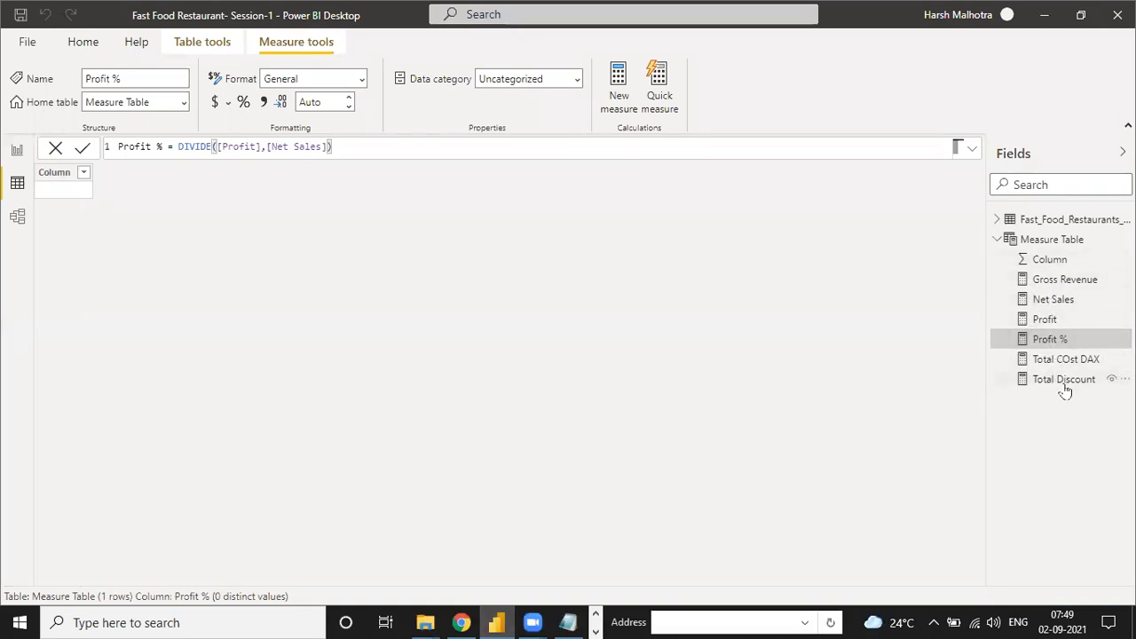
{"action": "key", "text": "alt+Tab"}
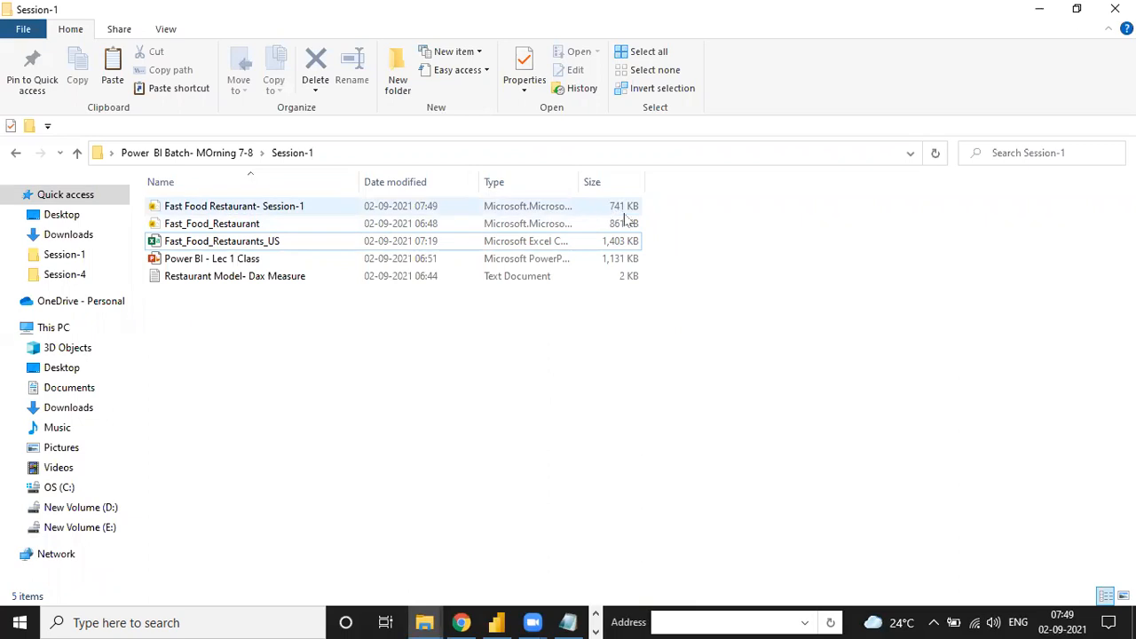
{"action": "key", "text": "alt+Tab"}
{"action": "key", "text": "alt+Tab"}
{"action": "key", "text": "alt+Tab"}
Step: Review the calculated columns at the end of the Fast_Food_Restaurants_US table, from Total Cost to Profit %
{"action": "left_click", "coordinate": [17, 182]}
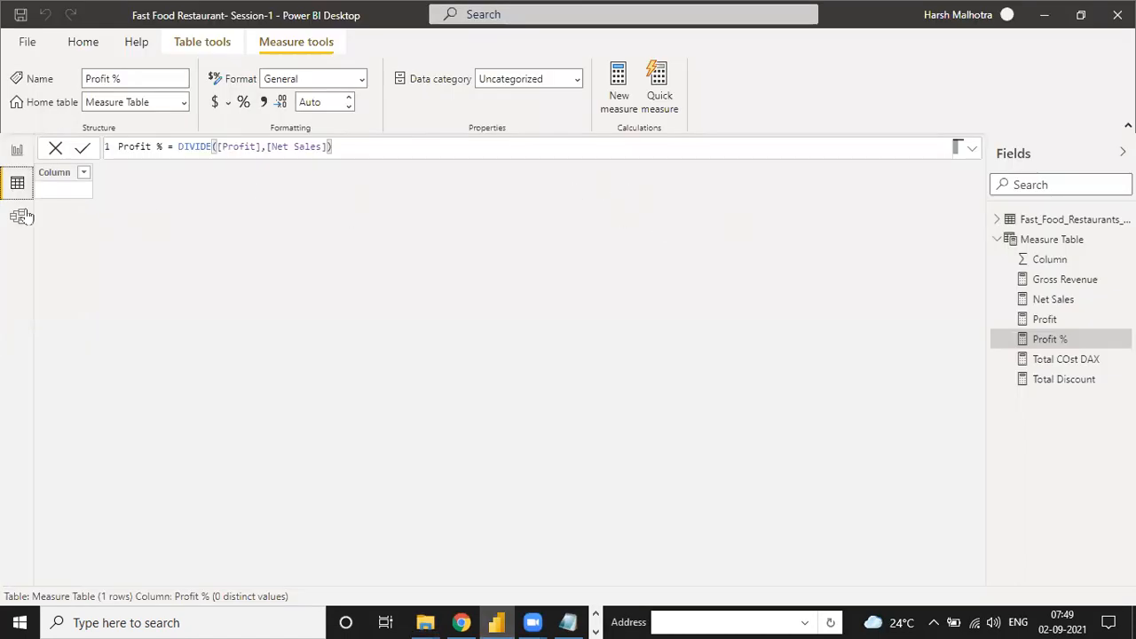
{"action": "left_click", "coordinate": [1028, 222]}
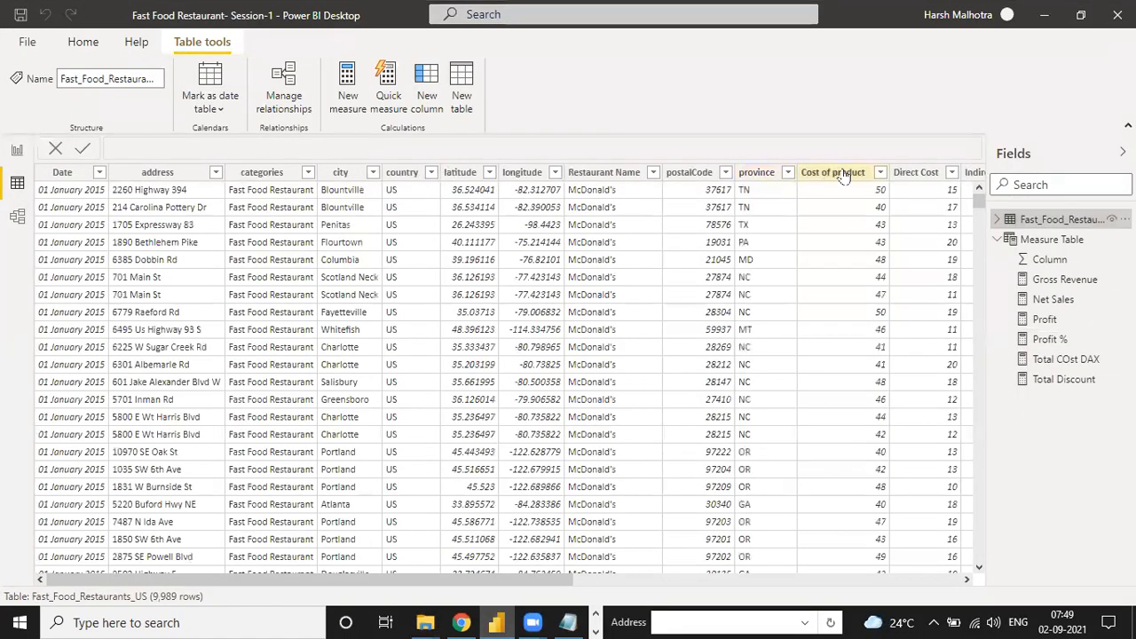
{"action": "left_click", "coordinate": [929, 581]}
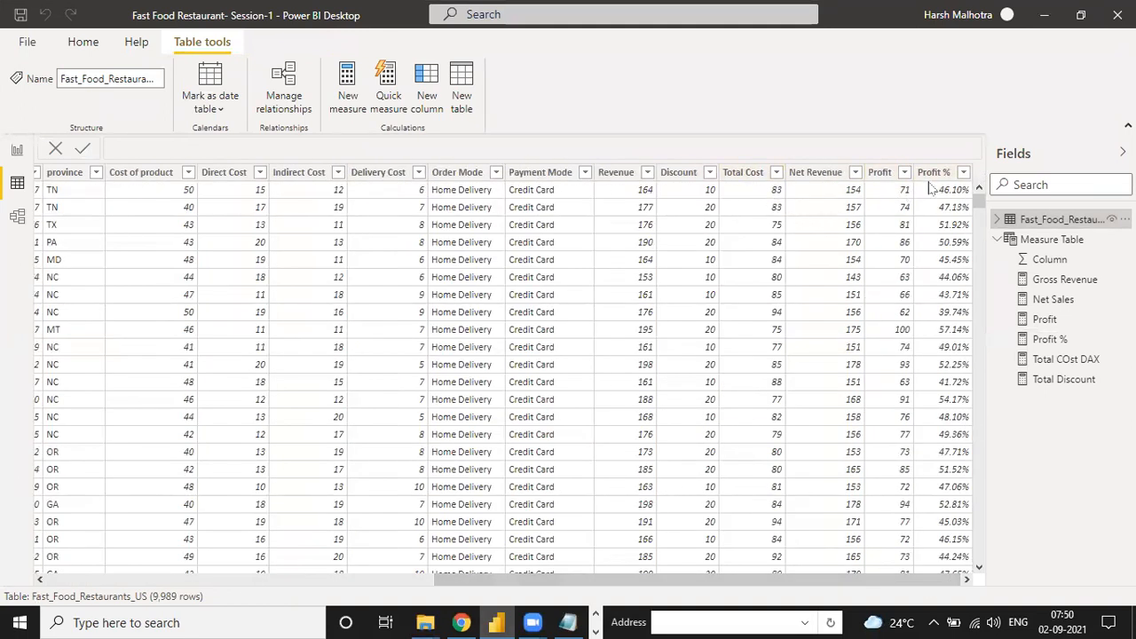
Step: Switch to Notepad and add "We should always use mostly to create a measure instead of calculated column" below the Calculated column & Measure line
{"action": "key", "text": "alt+Tab"}
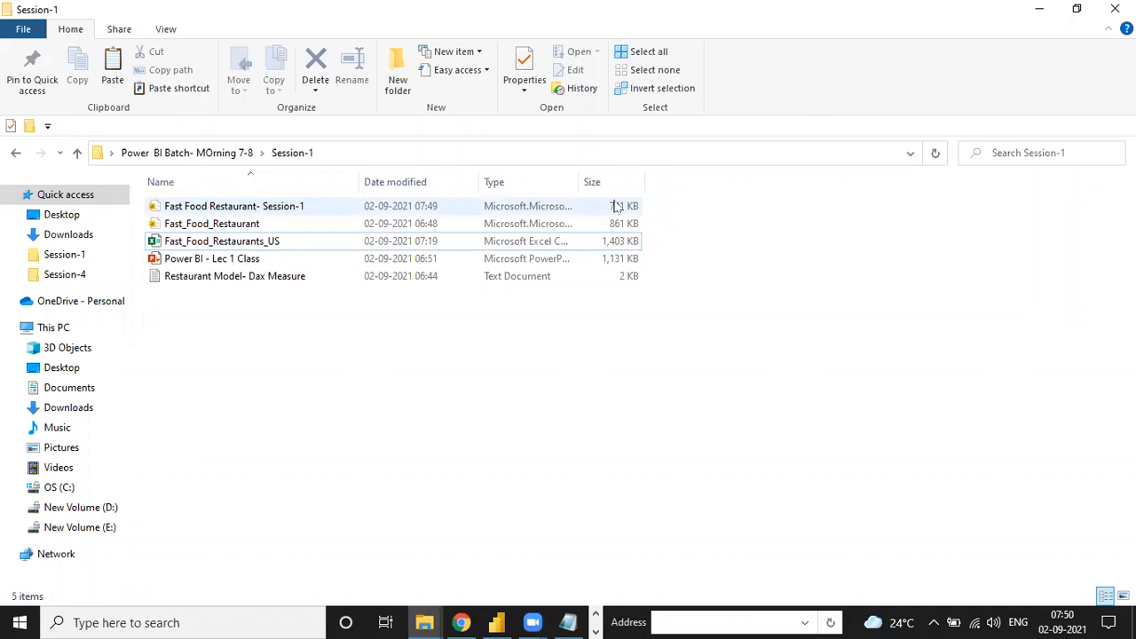
{"action": "left_click", "coordinate": [568, 623]}
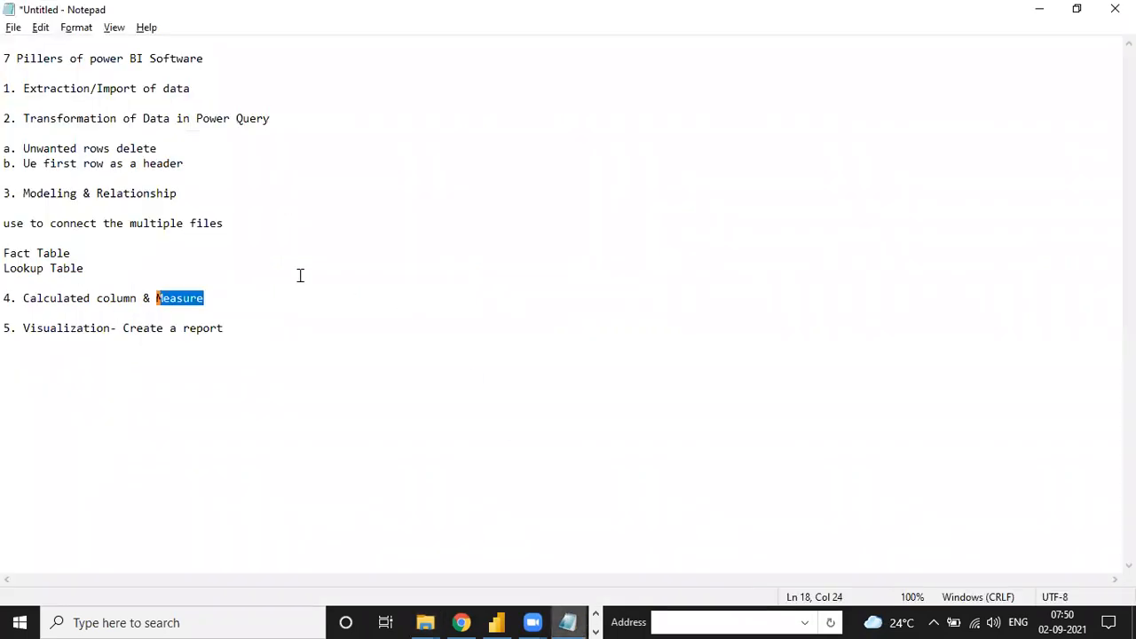
{"action": "left_click", "coordinate": [236, 298]}
{"action": "key", "text": "Return"}
{"action": "key", "text": "Return"}
{"action": "type", "text": "We should always use mosttly to create a measure instead of calculated column"}
{"action": "left_click", "coordinate": [197, 348]}
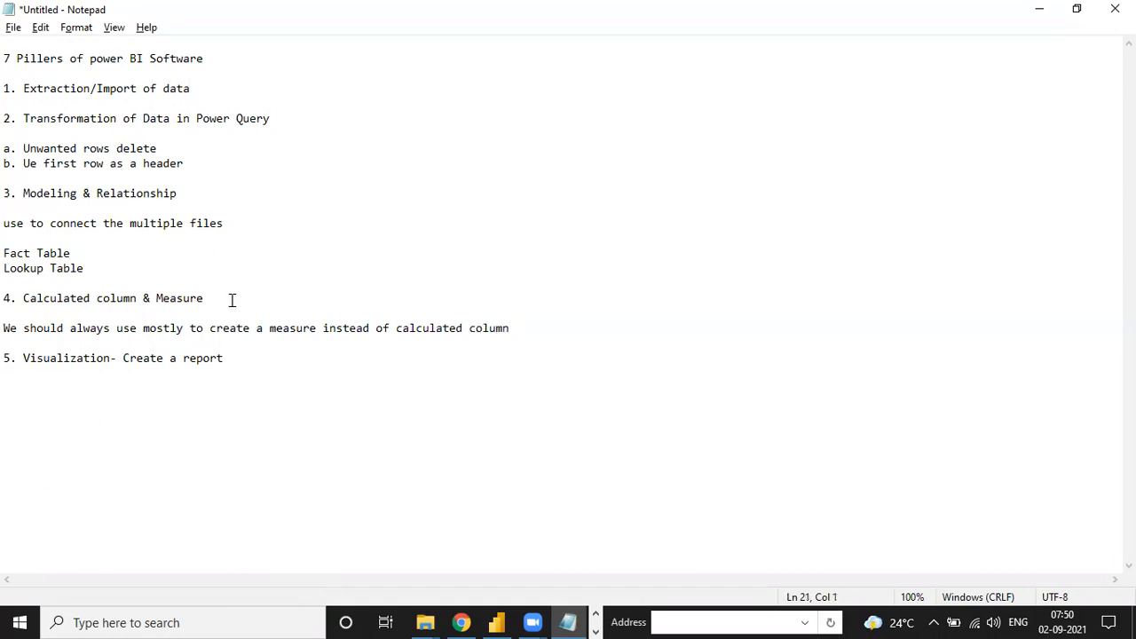
Step: Review the Notepad note on preferring measures and the Calculated column & Measure heading above it
{"action": "key", "text": "alt+Tab"}
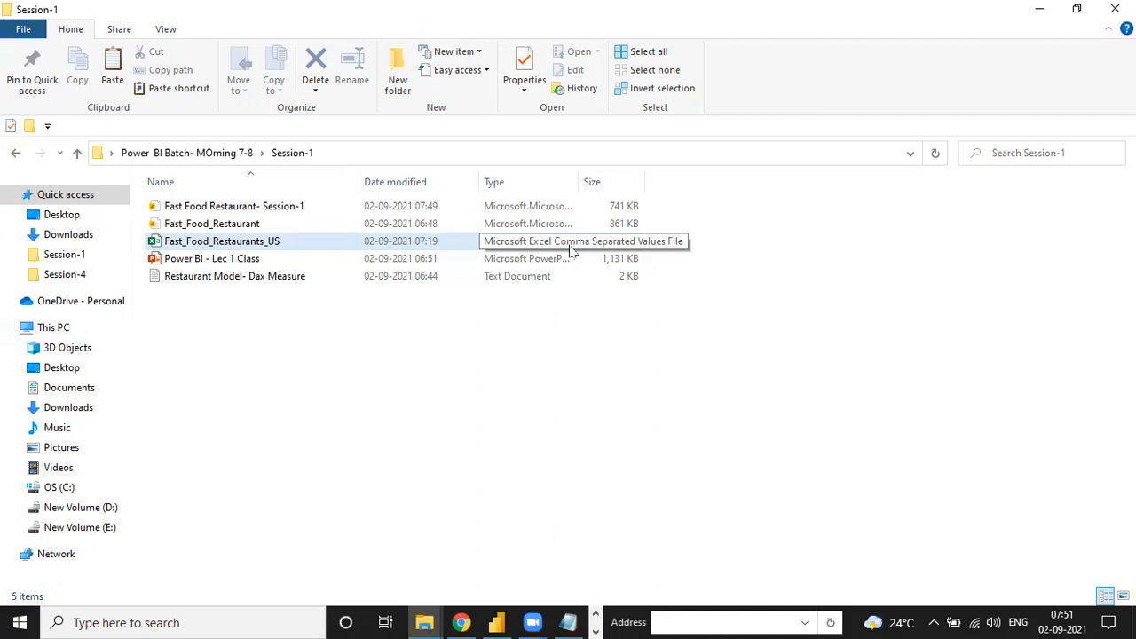
{"action": "left_click", "coordinate": [568, 623]}
{"action": "left_click_drag", "start_coordinate": [510, 329], "coordinate": [7, 326]}
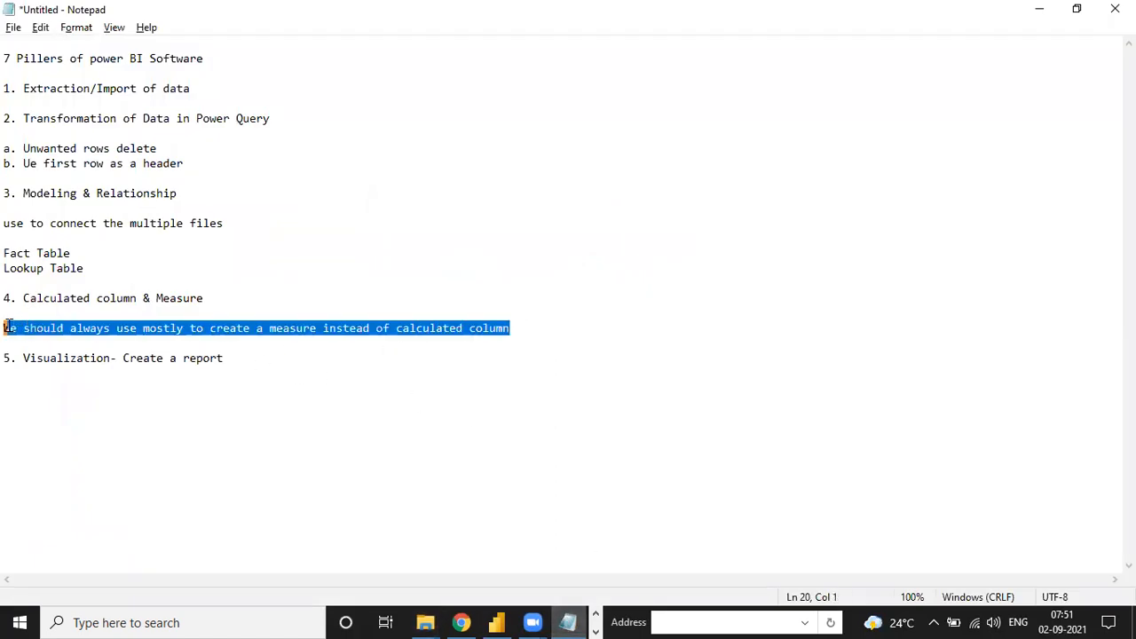
{"action": "left_click", "coordinate": [7, 326]}
{"action": "left_click", "coordinate": [51, 312]}
{"action": "left_click_drag", "start_coordinate": [137, 299], "coordinate": [98, 300]}
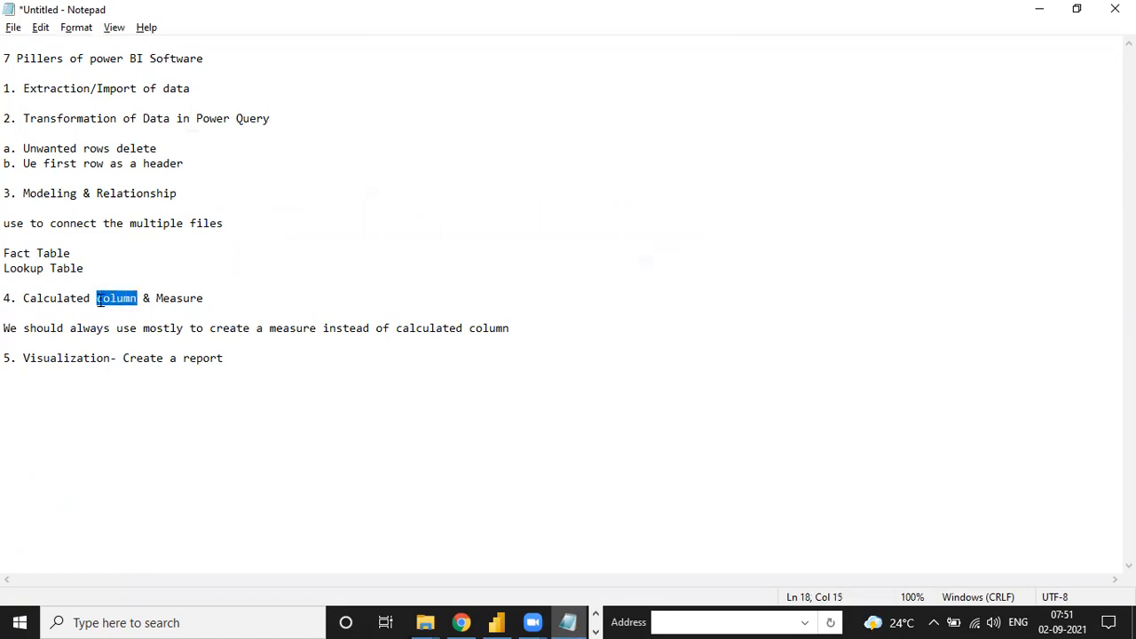
Step: Switch to Power BI Desktop and review the Total Cost, Net Revenue, Profit and Profit % calculated columns and the Measure Table's fields
{"action": "left_click", "coordinate": [496, 623]}
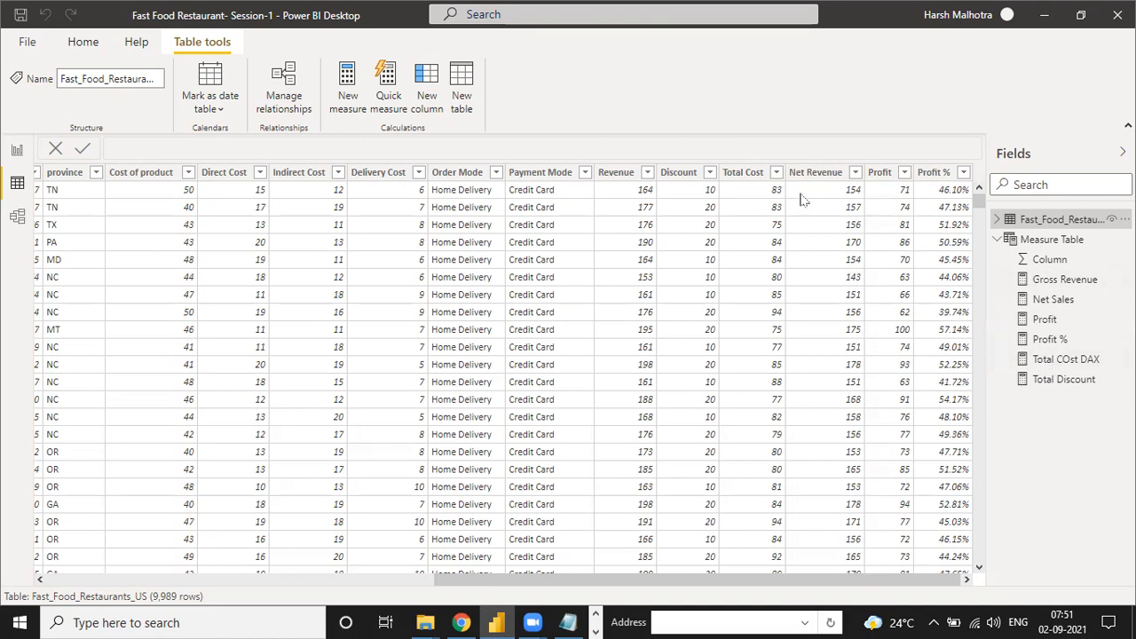
{"action": "left_click", "coordinate": [757, 181]}
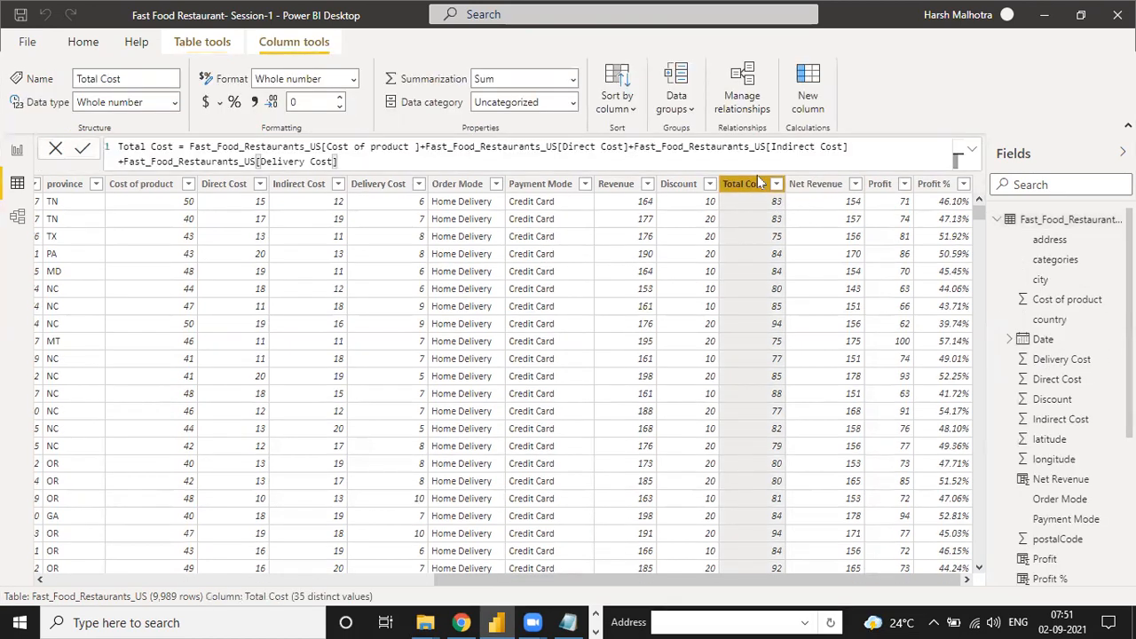
{"action": "left_click", "coordinate": [803, 184]}
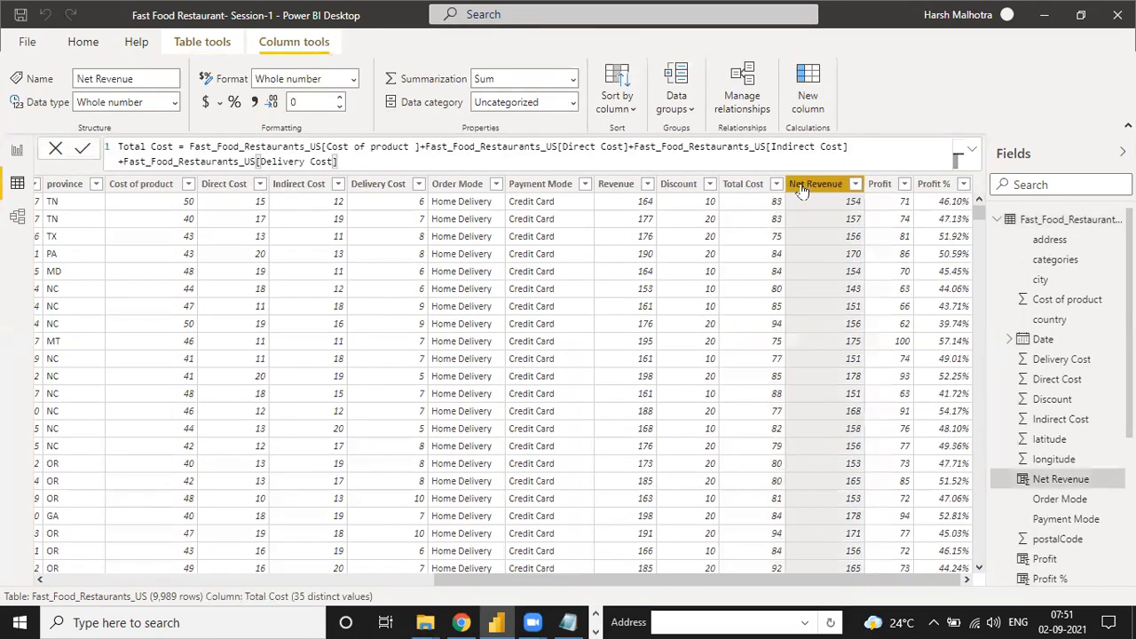
{"action": "left_click", "coordinate": [877, 184]}
{"action": "left_click", "coordinate": [928, 173]}
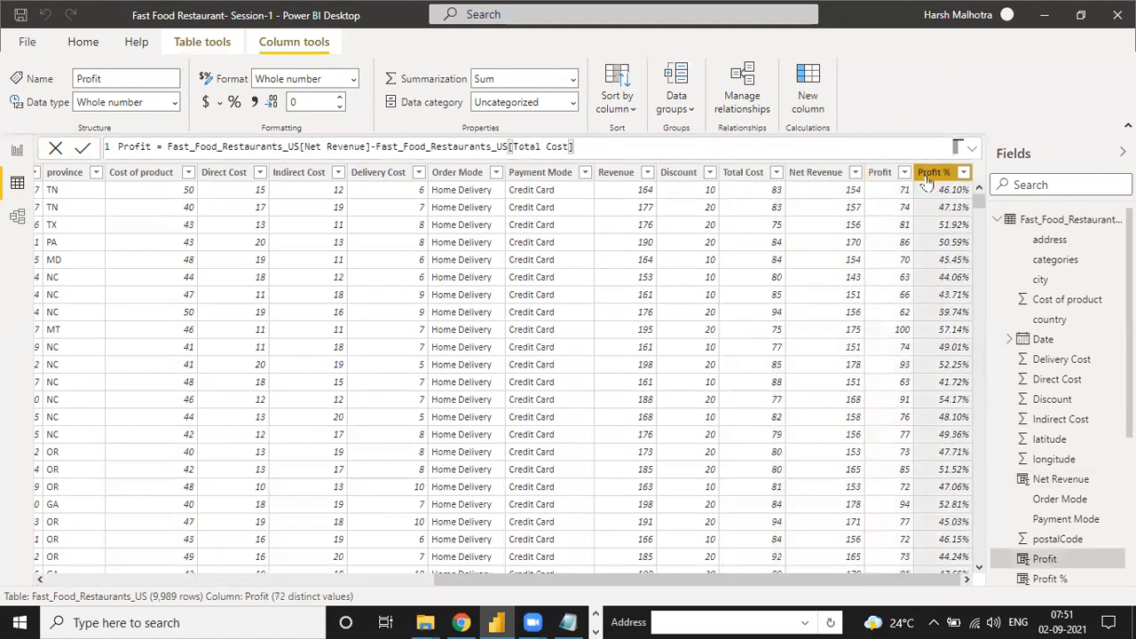
{"action": "key", "text": "alt+Tab"}
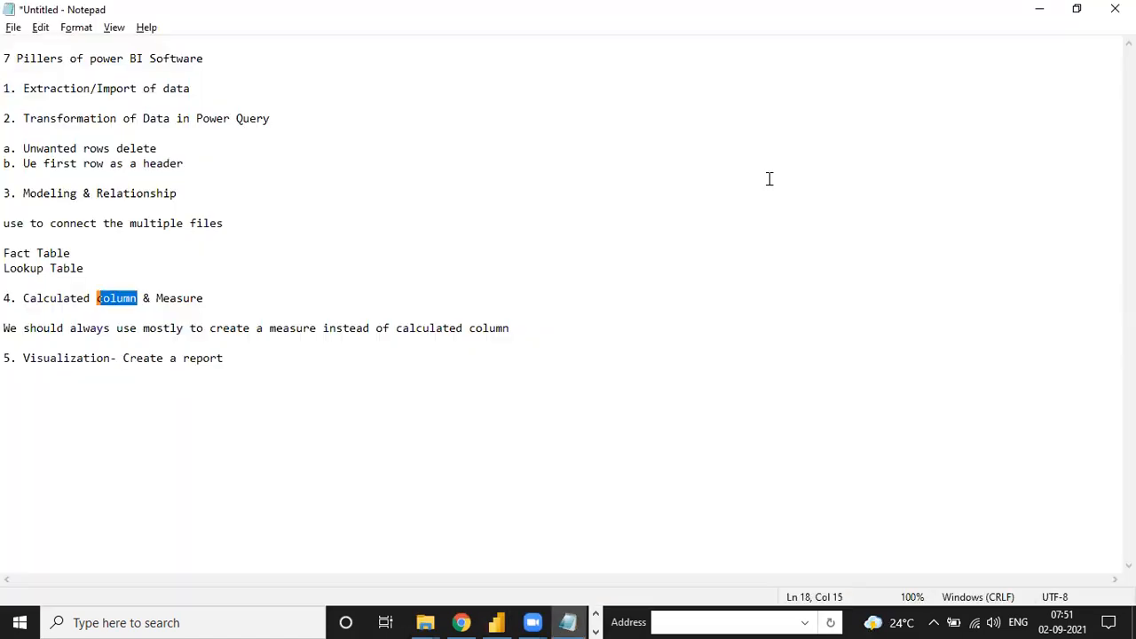
{"action": "key", "text": "alt+Tab"}
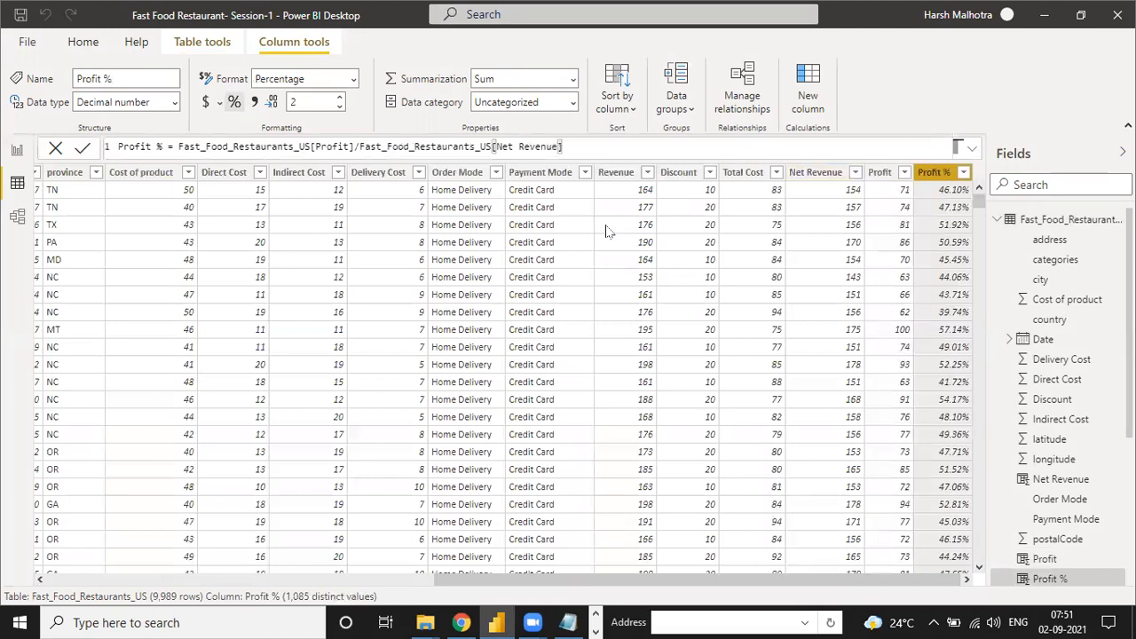
{"action": "scroll", "coordinate": [1055, 399], "scroll_direction": "down", "scroll_amount": 4}
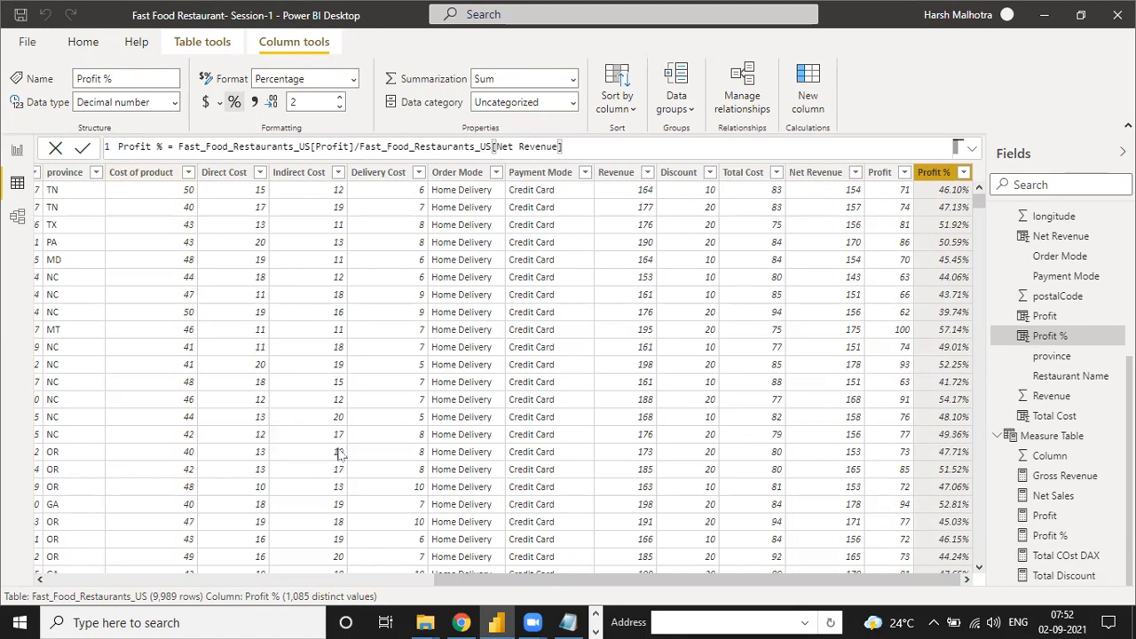
Step: Insert an enlarged table visual on Page 1 of the report and add Date as plain dates instead of the date hierarchy
{"action": "left_click", "coordinate": [16, 150]}
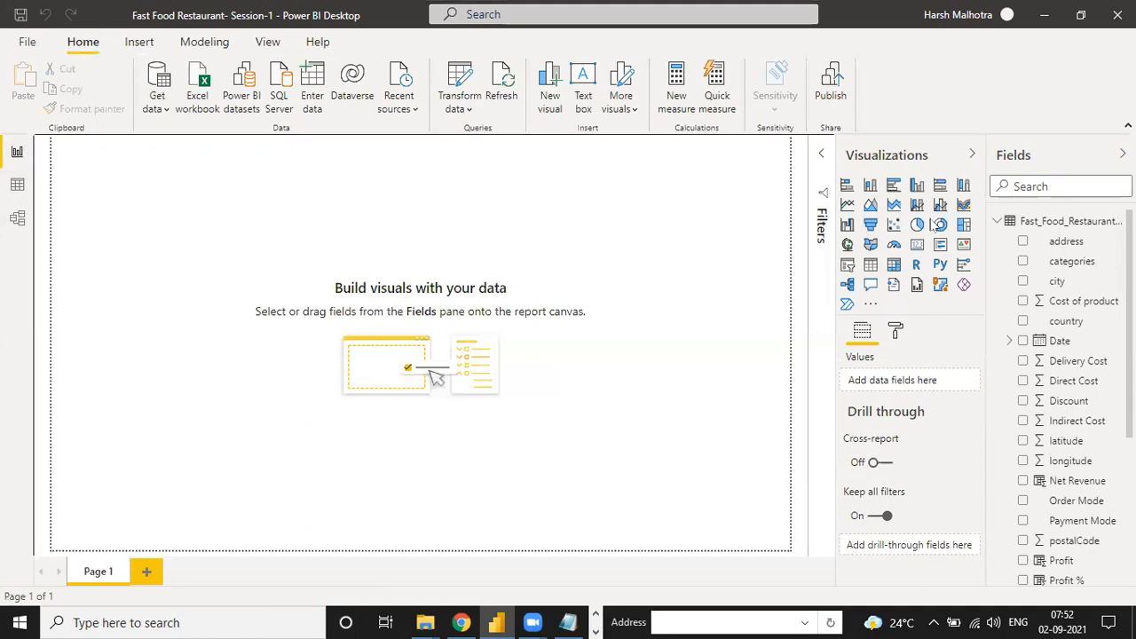
{"action": "left_click", "coordinate": [871, 264]}
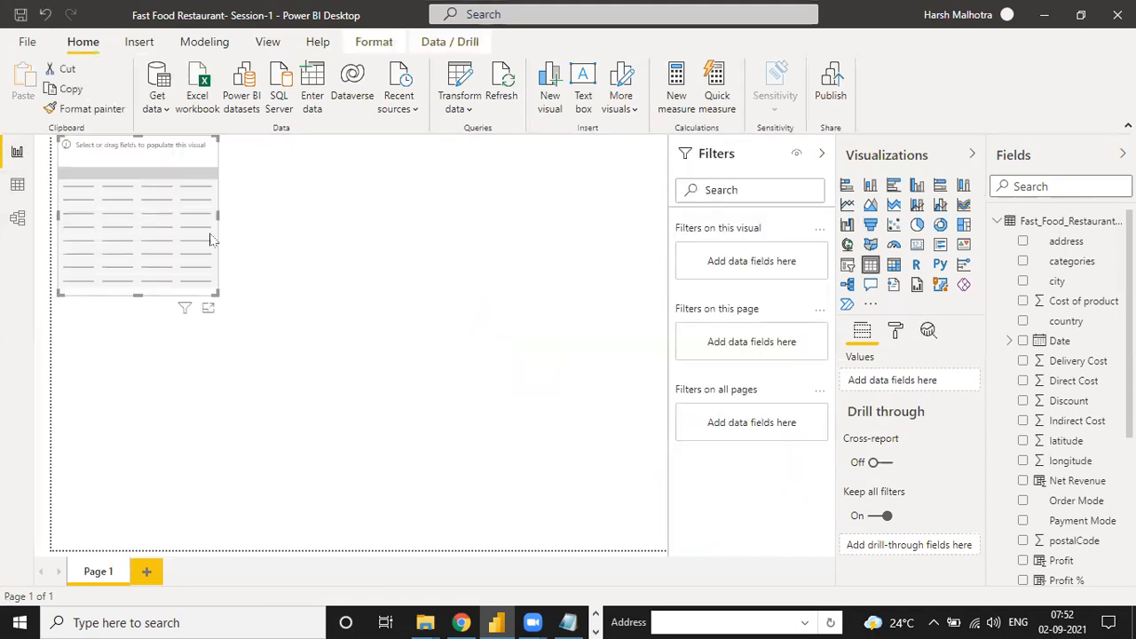
{"action": "left_click_drag", "start_coordinate": [200, 301], "coordinate": [446, 423]}
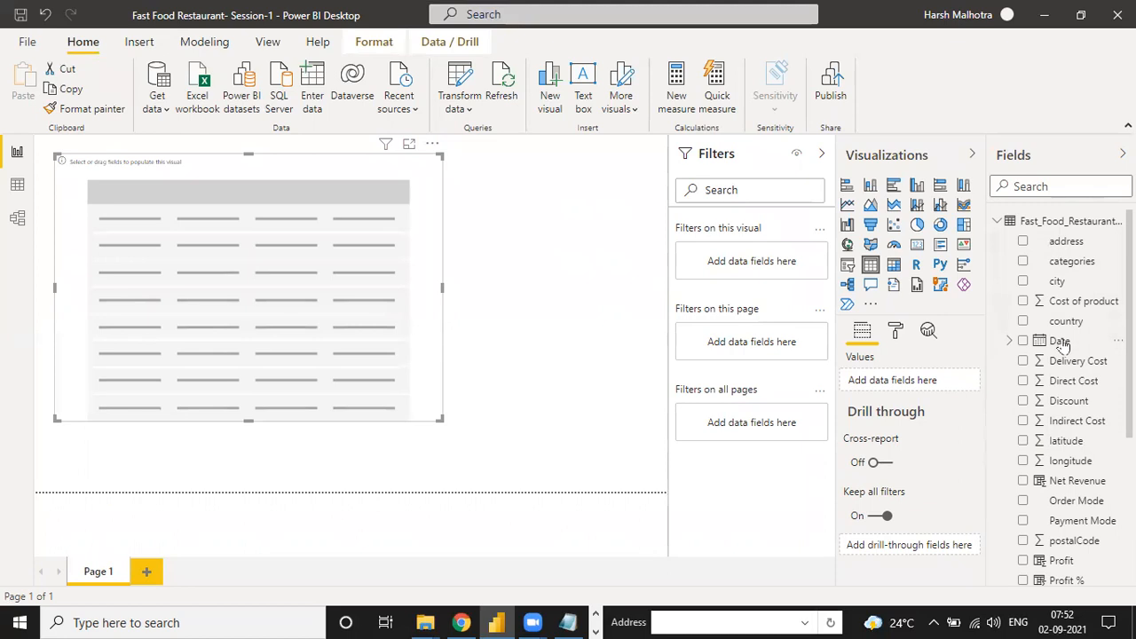
{"action": "left_click", "coordinate": [1023, 341]}
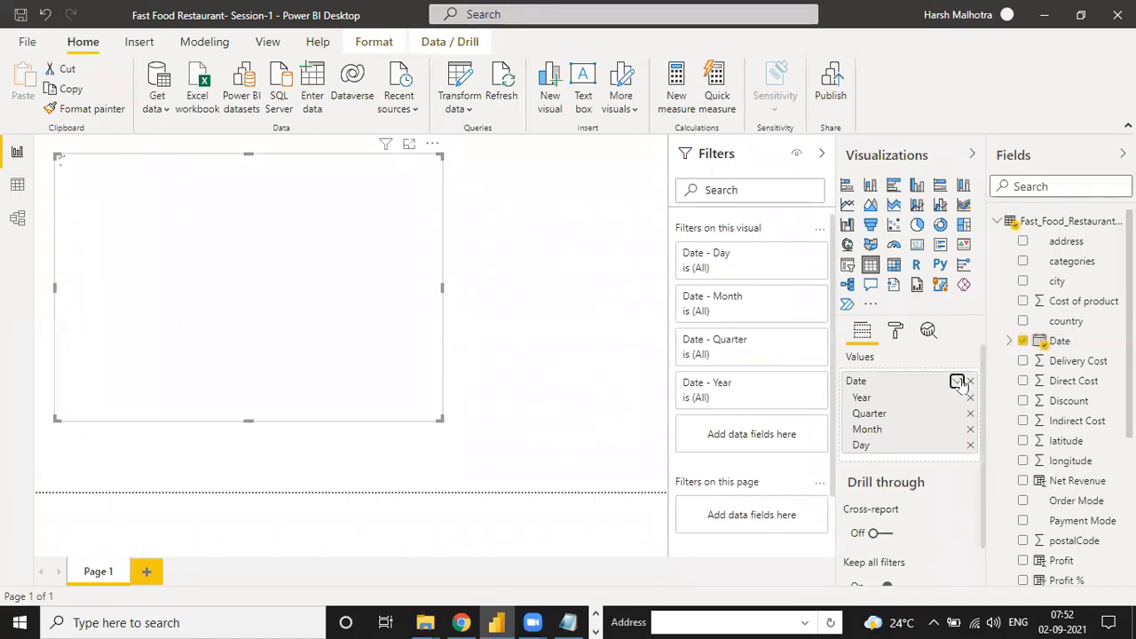
{"action": "left_click", "coordinate": [957, 382]}
{"action": "left_click", "coordinate": [986, 467]}
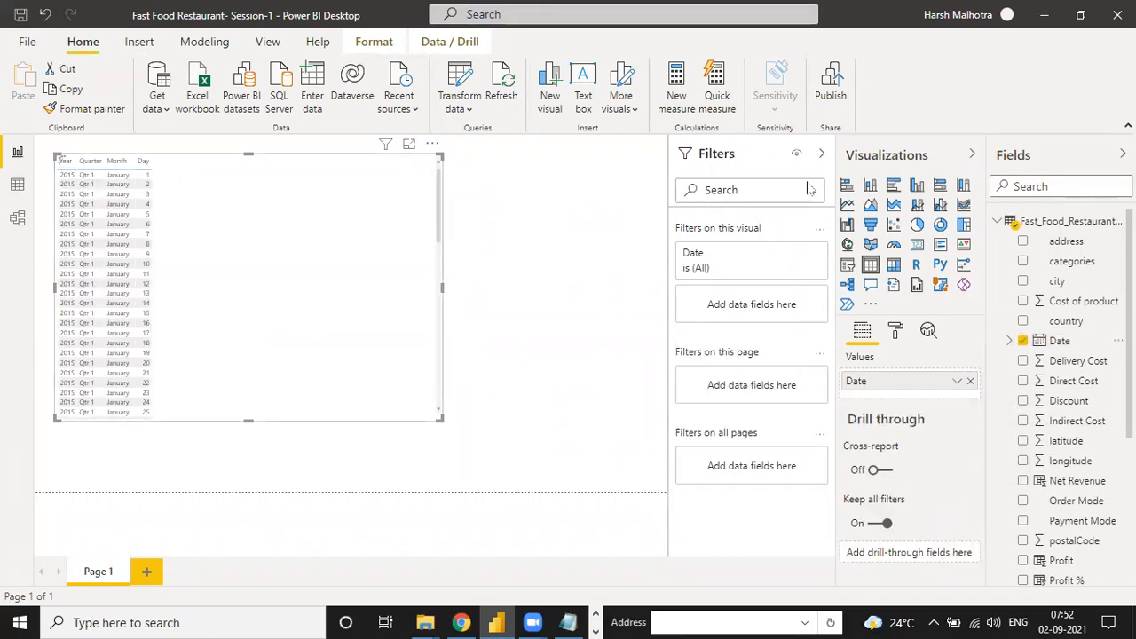
Step: Set the Date column's format to 14-03-2001 (dd/mm/yyyy)
{"action": "left_click", "coordinate": [1057, 342]}
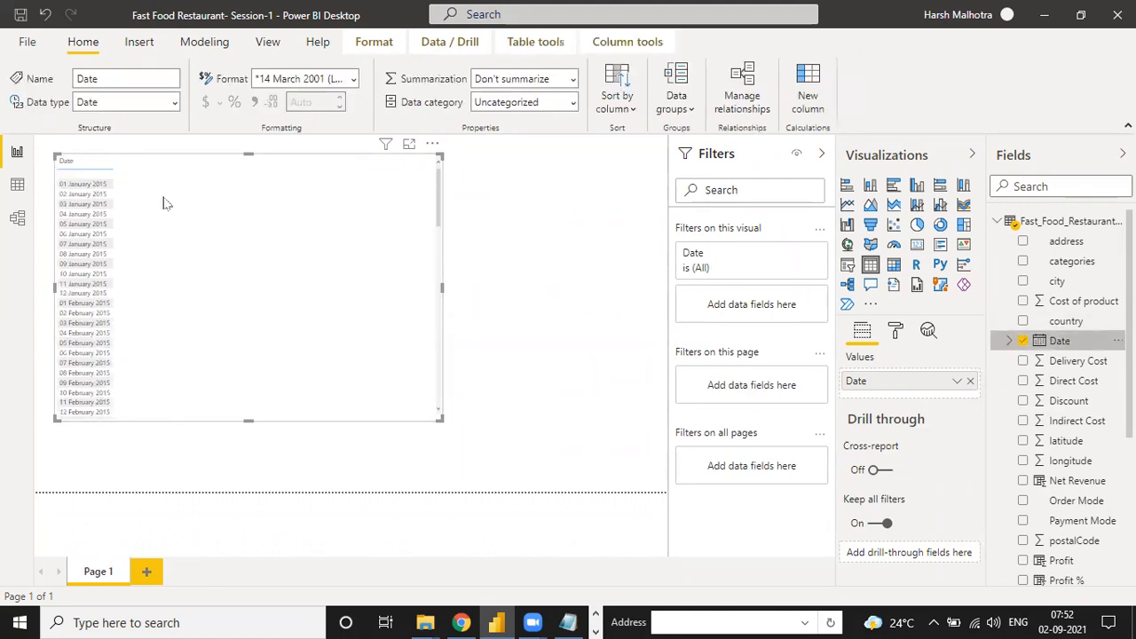
{"action": "left_click", "coordinate": [340, 79]}
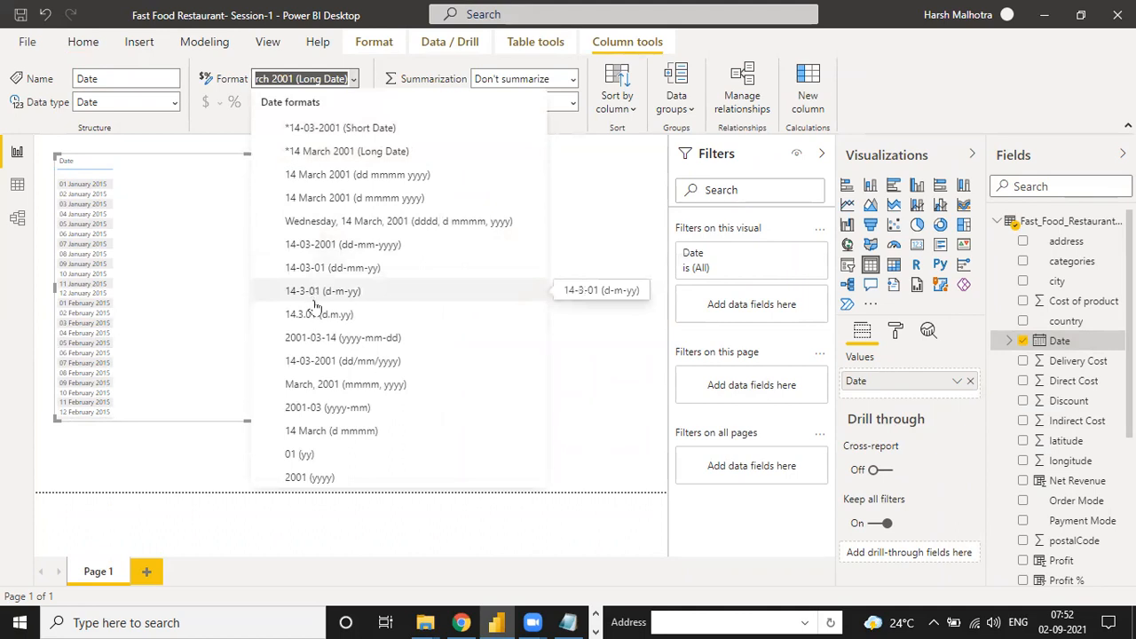
{"action": "left_click", "coordinate": [312, 362]}
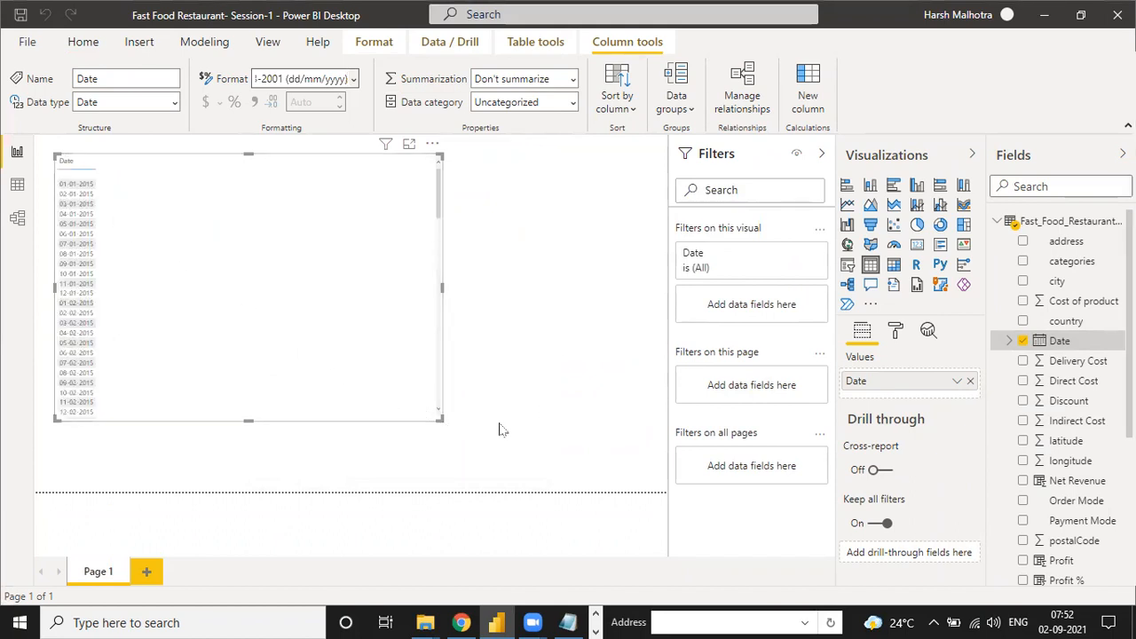
Step: Enlarge the table visual and add the Total Cost calculated column and the Total COst DAX measure to it
{"action": "left_click_drag", "start_coordinate": [439, 418], "coordinate": [519, 471]}
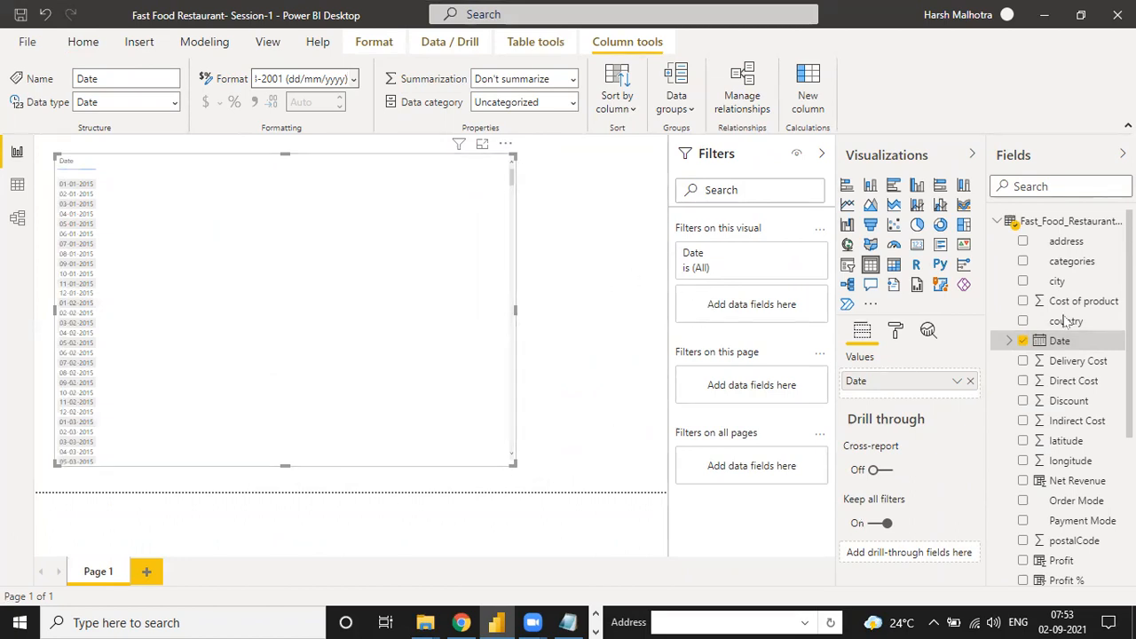
{"action": "scroll", "coordinate": [1065, 394], "scroll_direction": "down", "scroll_amount": 5}
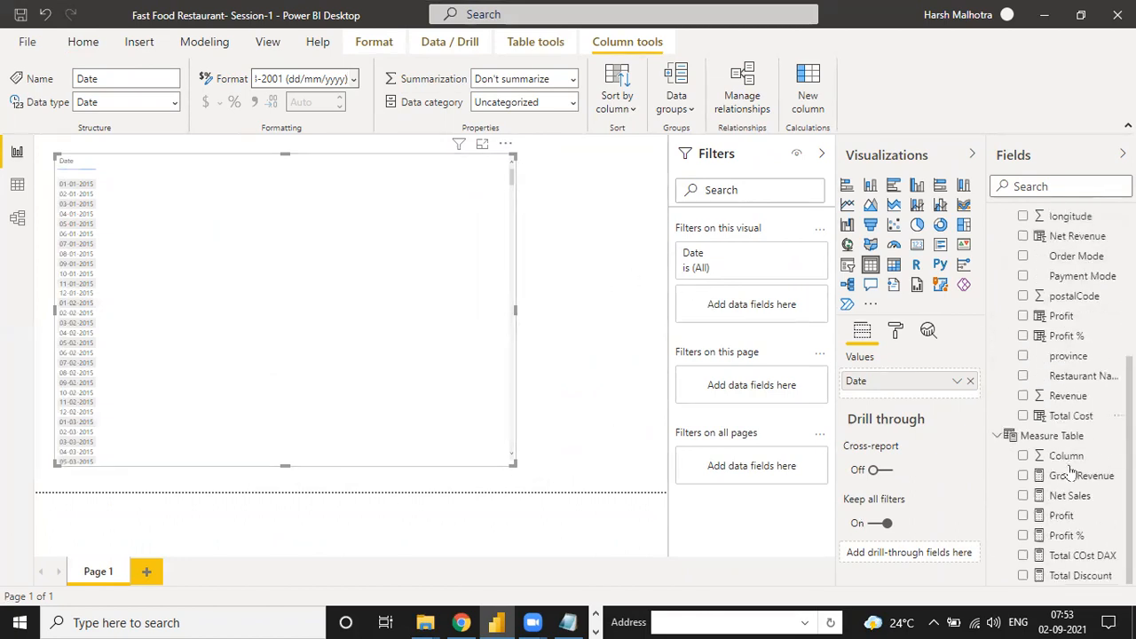
{"action": "left_click", "coordinate": [1022, 416]}
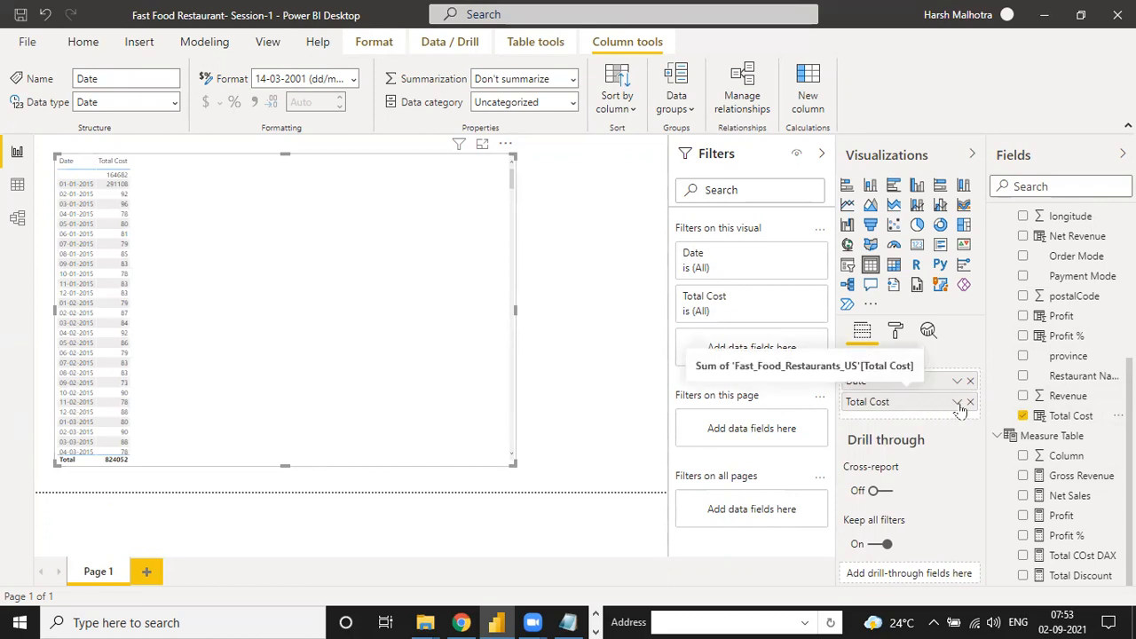
{"action": "left_click", "coordinate": [1023, 556]}
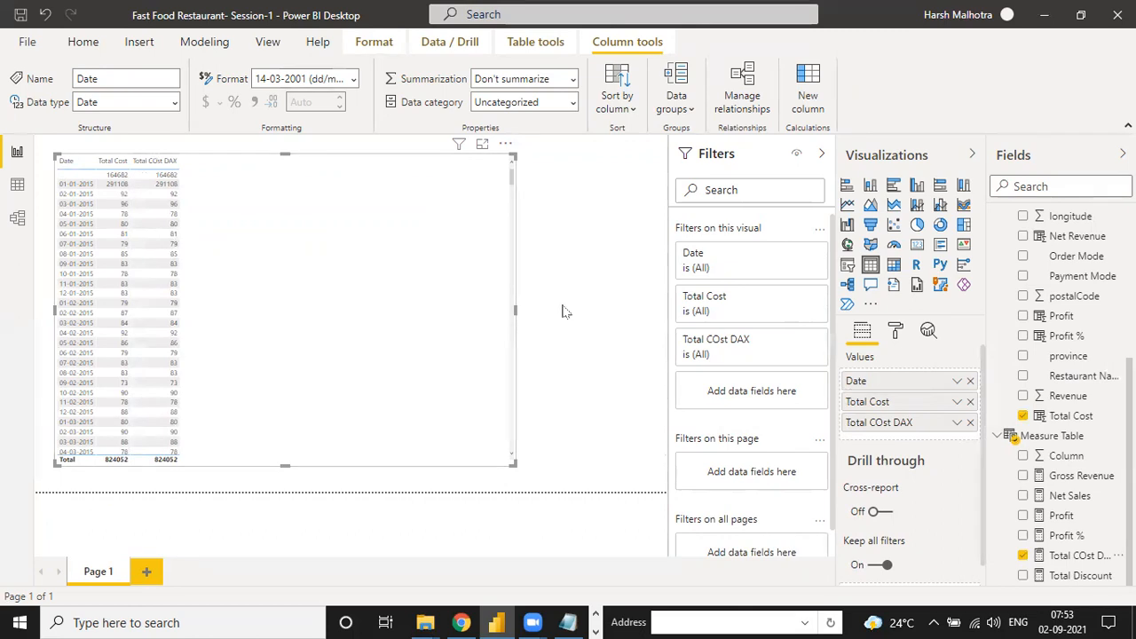
Step: Compare the field options of Total Cost with those of Total COst DAX in the table visual, checking which offers aggregation choices
{"action": "left_click", "coordinate": [957, 402]}
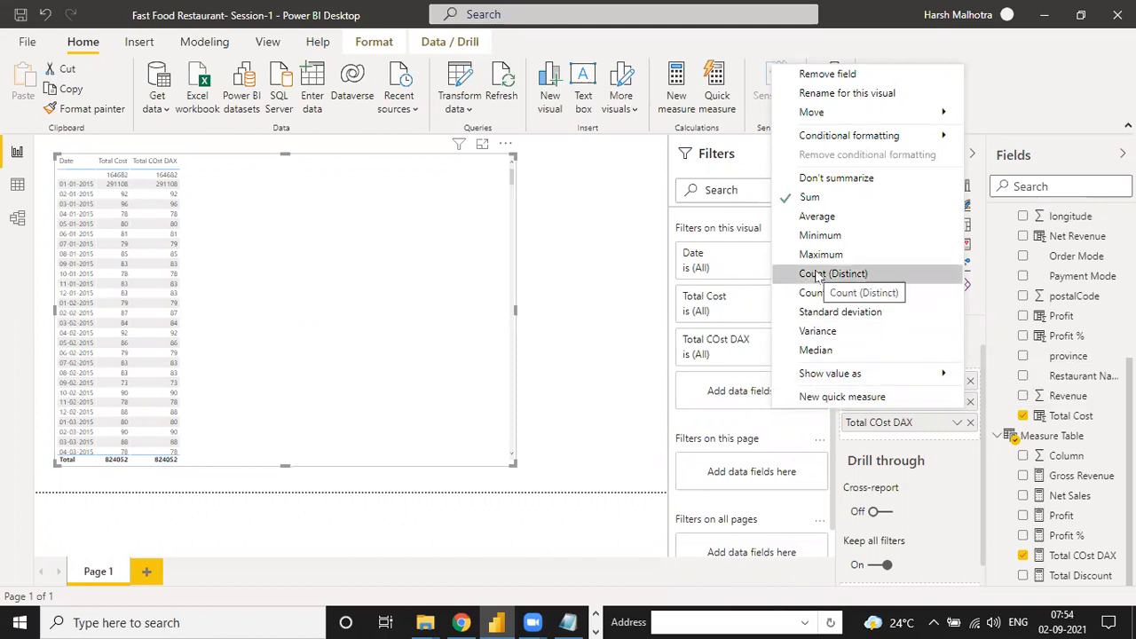
{"action": "left_click", "coordinate": [607, 304]}
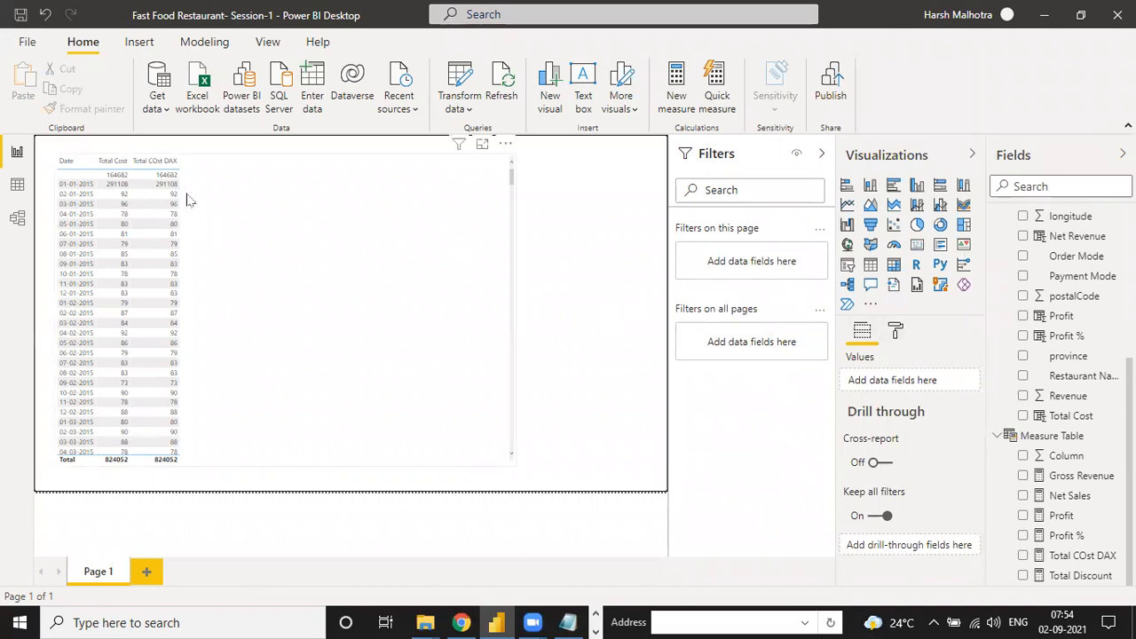
{"action": "left_click", "coordinate": [356, 240]}
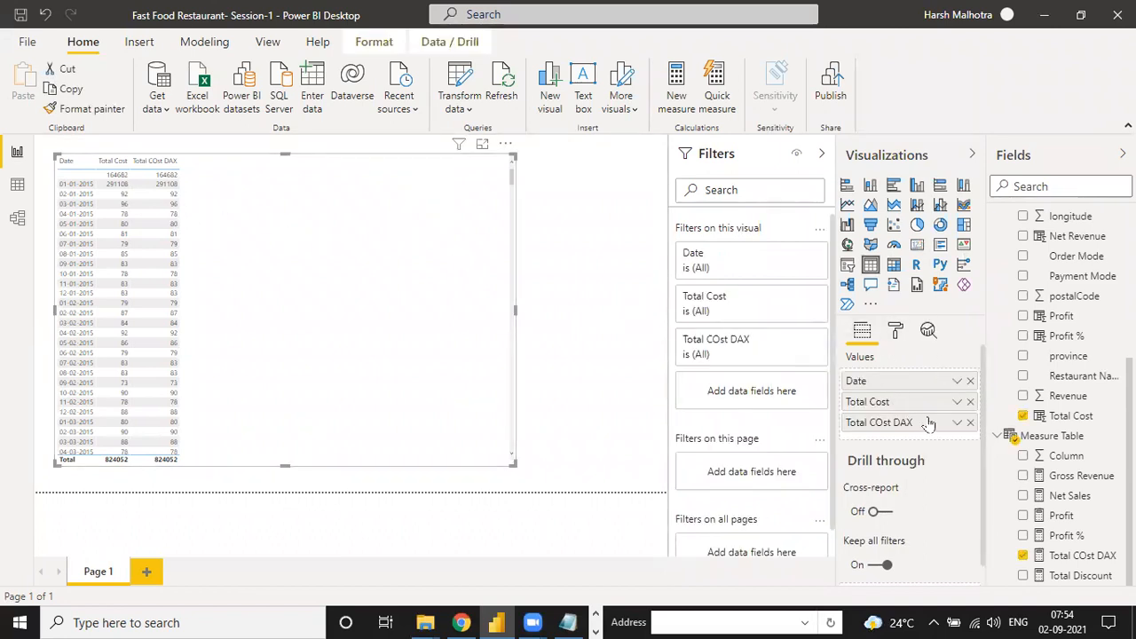
{"action": "left_click", "coordinate": [957, 423]}
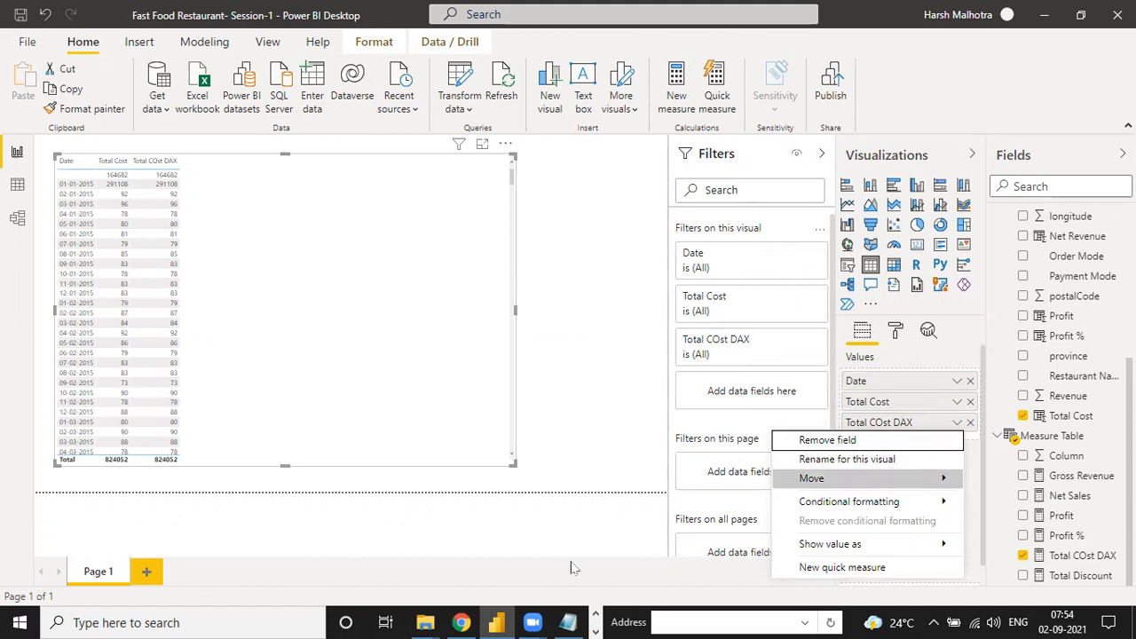
{"action": "mouse_move", "coordinate": [888, 479]}
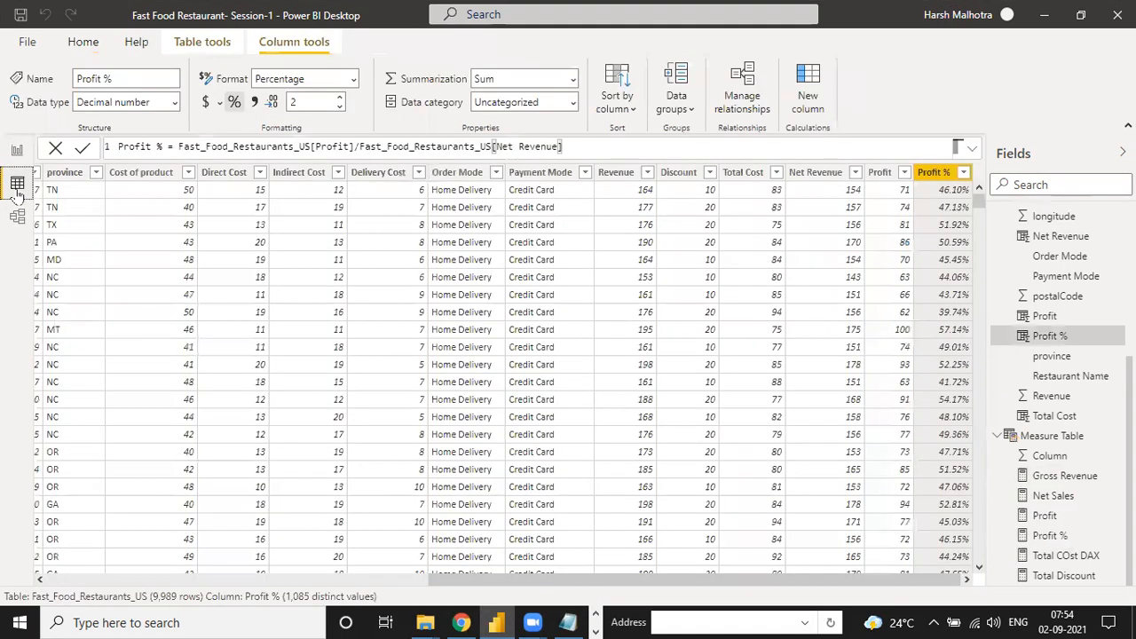
Step: Examine the category values in the Fast_Food_Restaurants_US data, and compare Total Cost with Total COst DAX by date in the report table
{"action": "left_click", "coordinate": [17, 184]}
{"action": "left_click", "coordinate": [62, 579]}
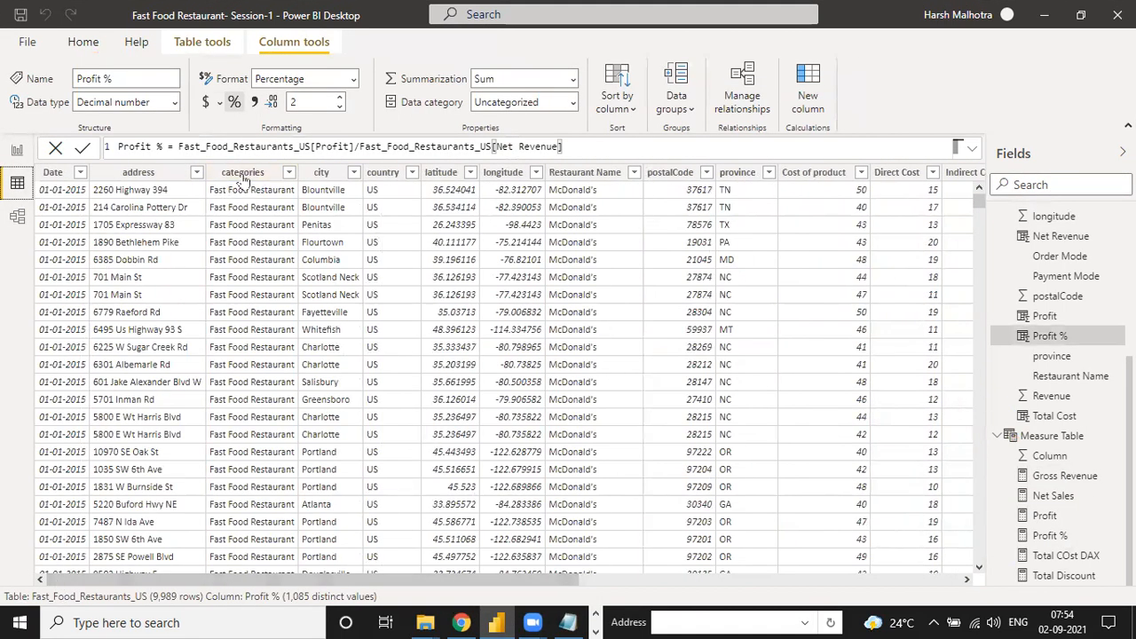
{"action": "left_click", "coordinate": [289, 173]}
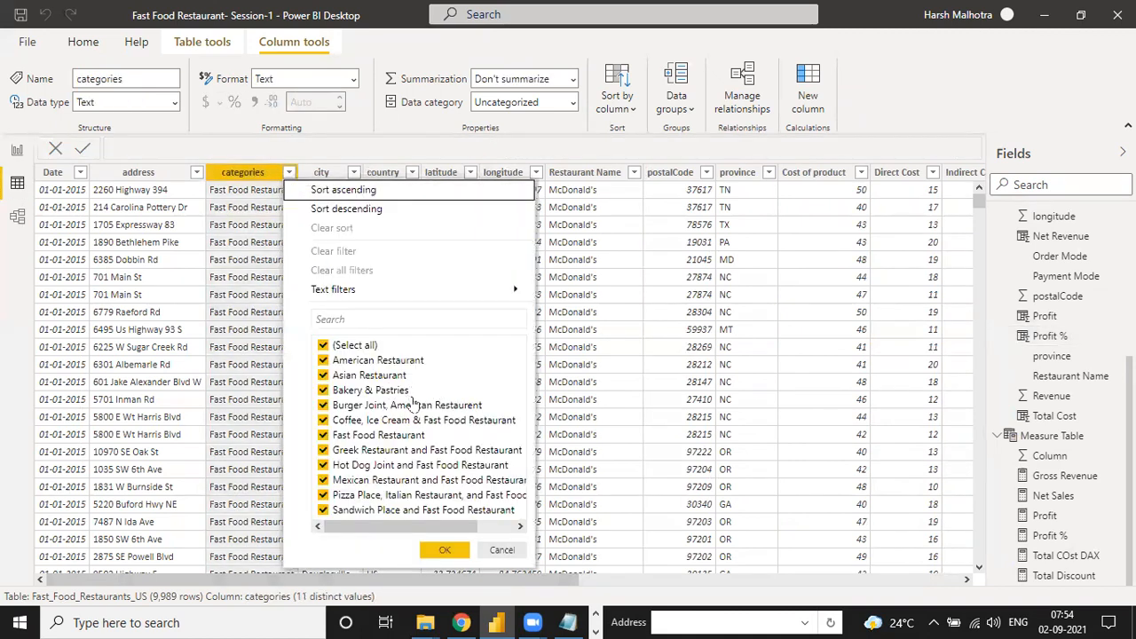
{"action": "left_click", "coordinate": [448, 550]}
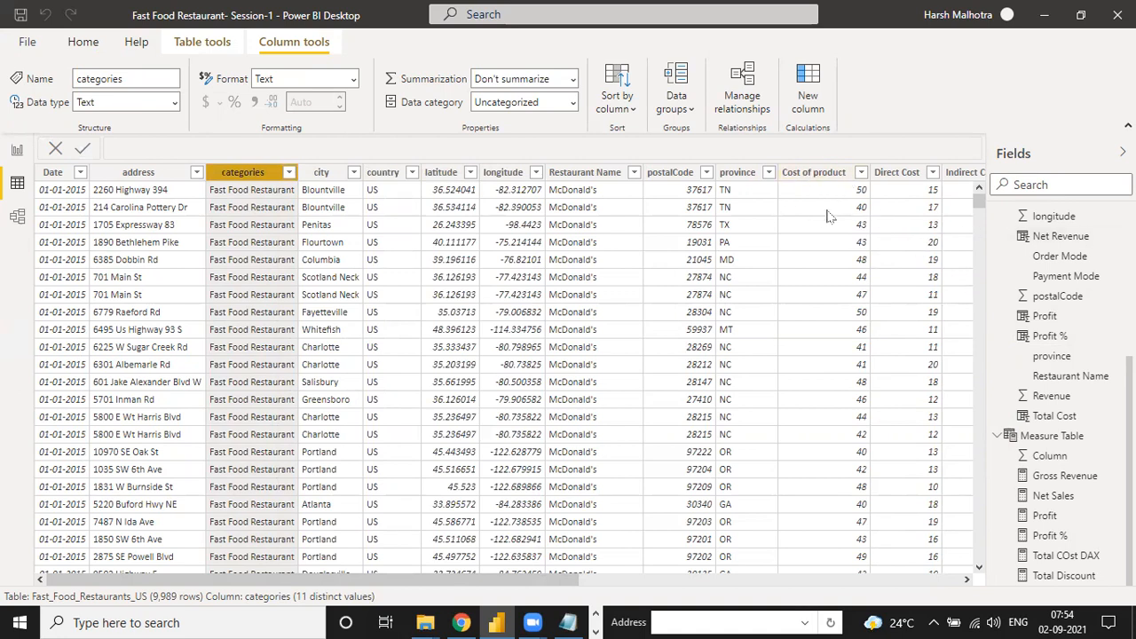
{"action": "left_click", "coordinate": [16, 150]}
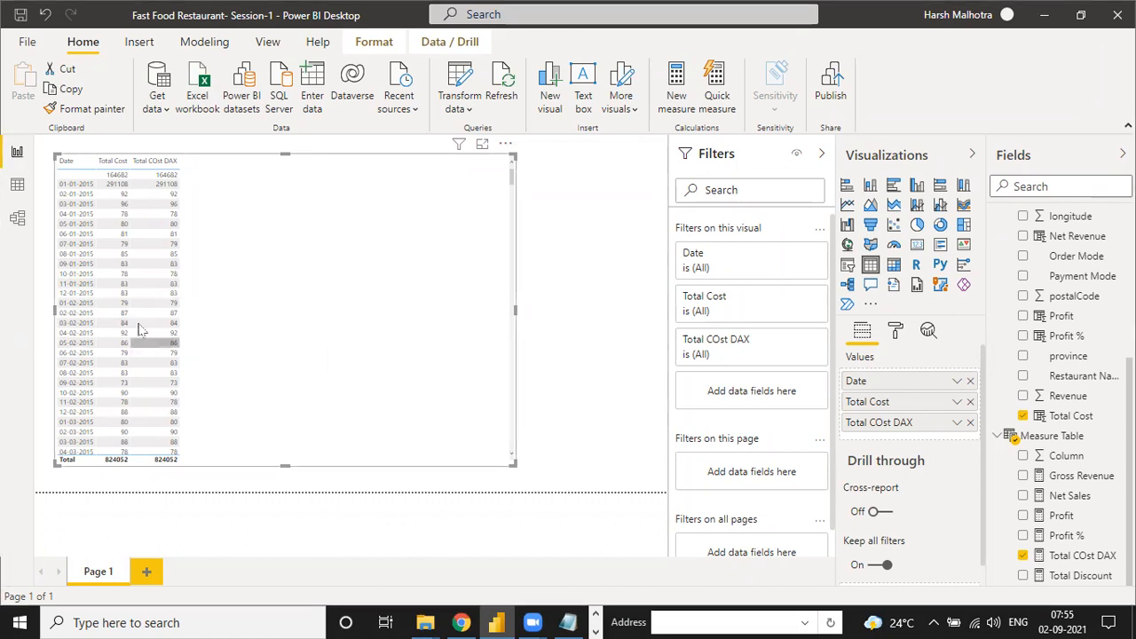
{"action": "scroll", "coordinate": [173, 319], "scroll_direction": "down", "scroll_amount": 10}
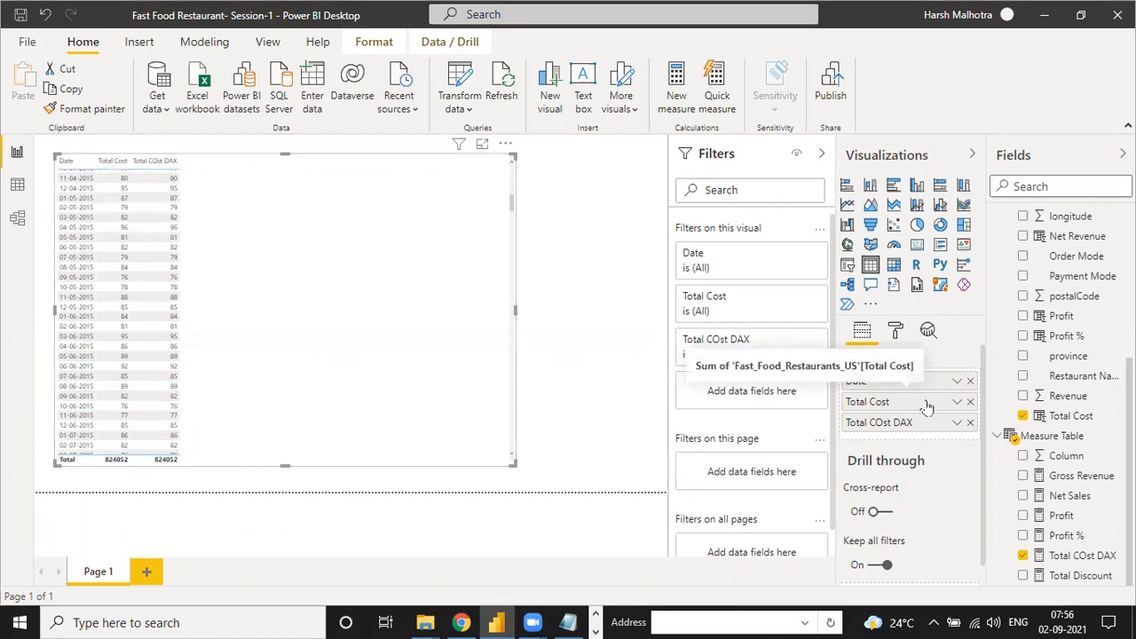
Step: Switch to Notepad and review the Calculated column & Measure and Visualization pillars
{"action": "left_click", "coordinate": [571, 622]}
{"action": "left_click", "coordinate": [205, 298]}
{"action": "left_click_drag", "start_coordinate": [30, 358], "coordinate": [176, 380]}
{"action": "left_click", "coordinate": [168, 391]}
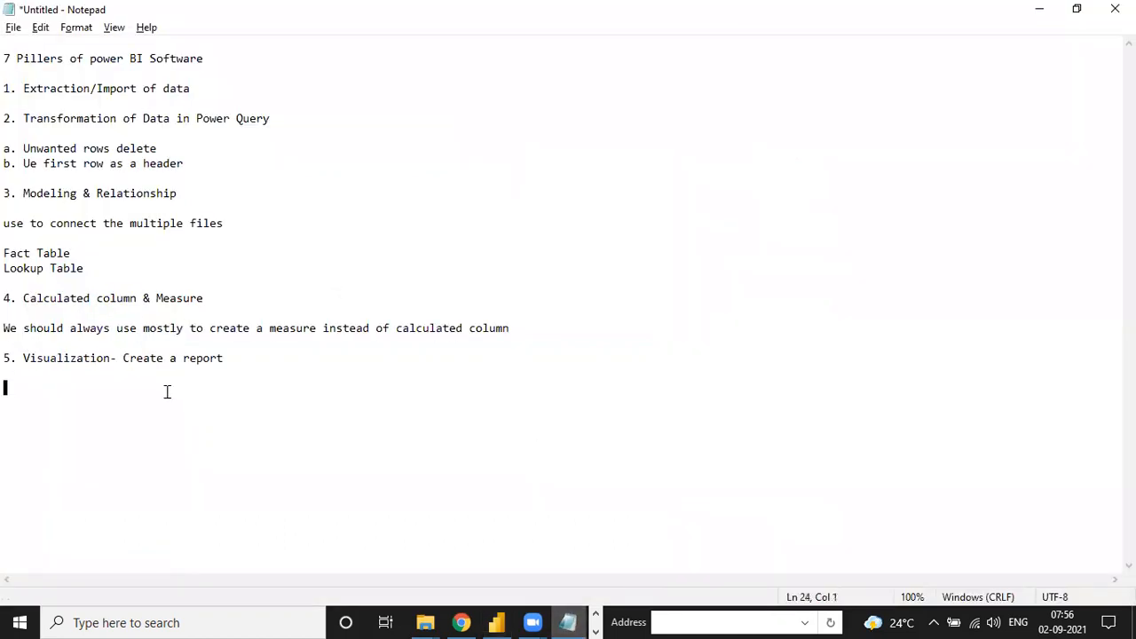
Step: Return to Power BI Desktop and narrow the table visual to fit its Date, Total Cost and Total COst DAX columns
{"action": "key", "text": "alt+Tab"}
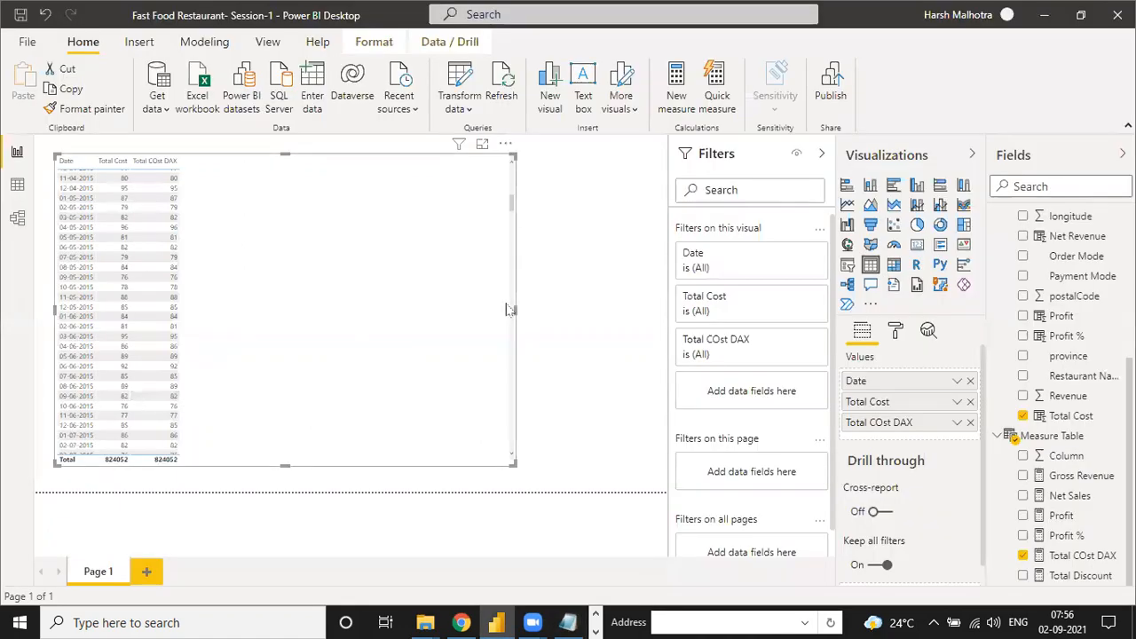
{"action": "left_click_drag", "start_coordinate": [516, 311], "coordinate": [213, 318]}
{"action": "left_click", "coordinate": [365, 310]}
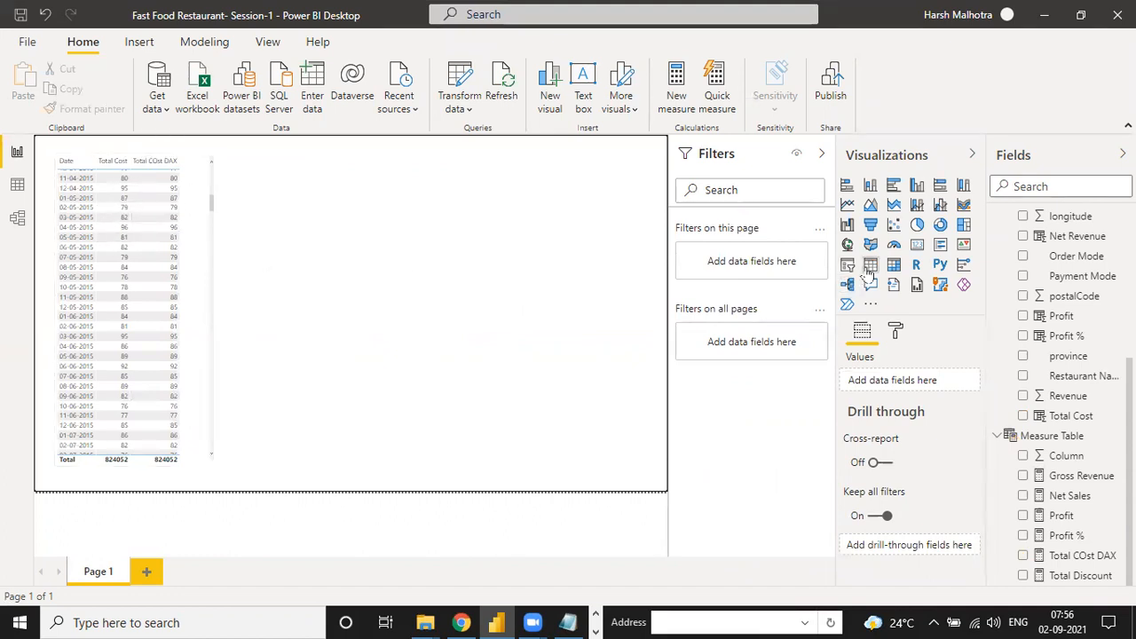
Step: Turn on the border and shadow for the table visual of Date, Total Cost and Total COst DAX
{"action": "left_click", "coordinate": [185, 229]}
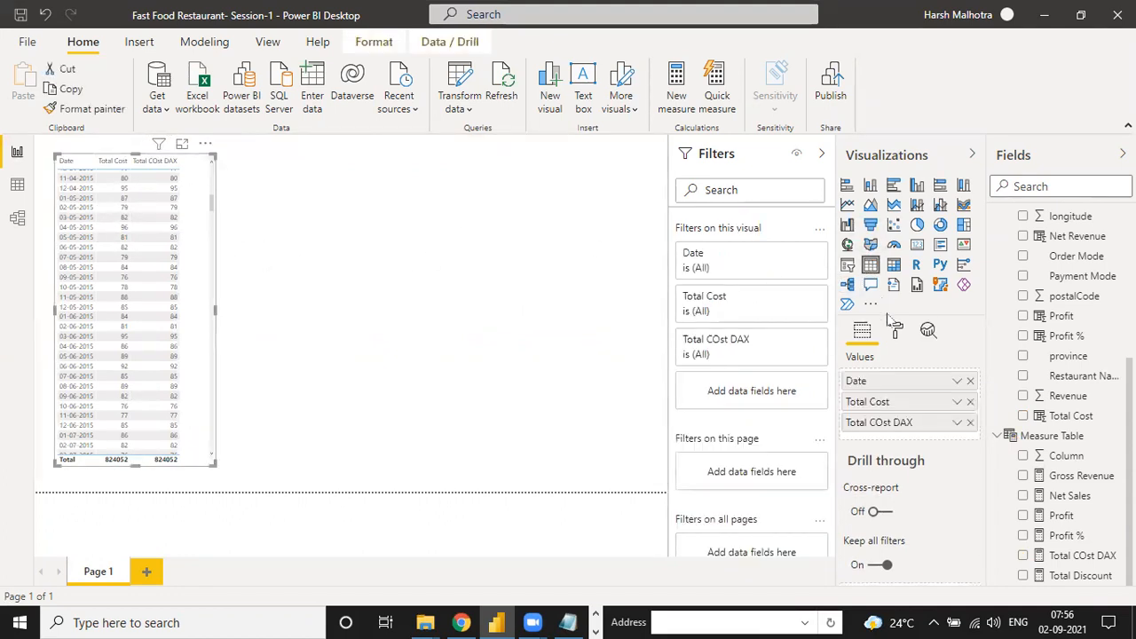
{"action": "left_click", "coordinate": [897, 332]}
{"action": "scroll", "coordinate": [924, 484], "scroll_direction": "down", "scroll_amount": 1}
{"action": "left_click", "coordinate": [943, 487]}
{"action": "left_click", "coordinate": [939, 518]}
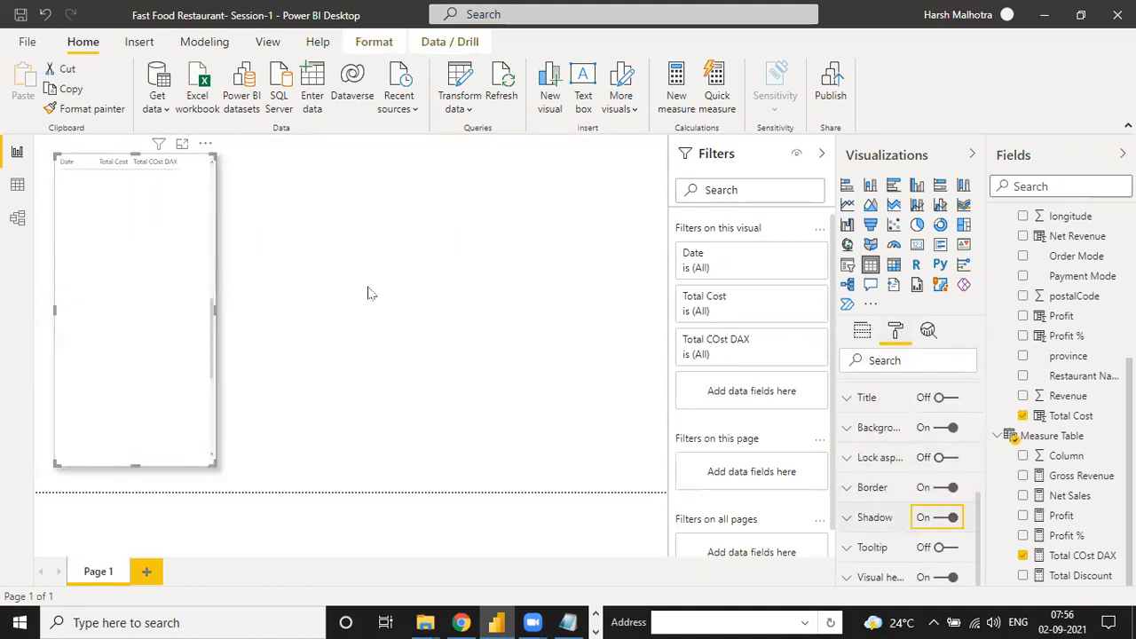
{"action": "left_click", "coordinate": [391, 310]}
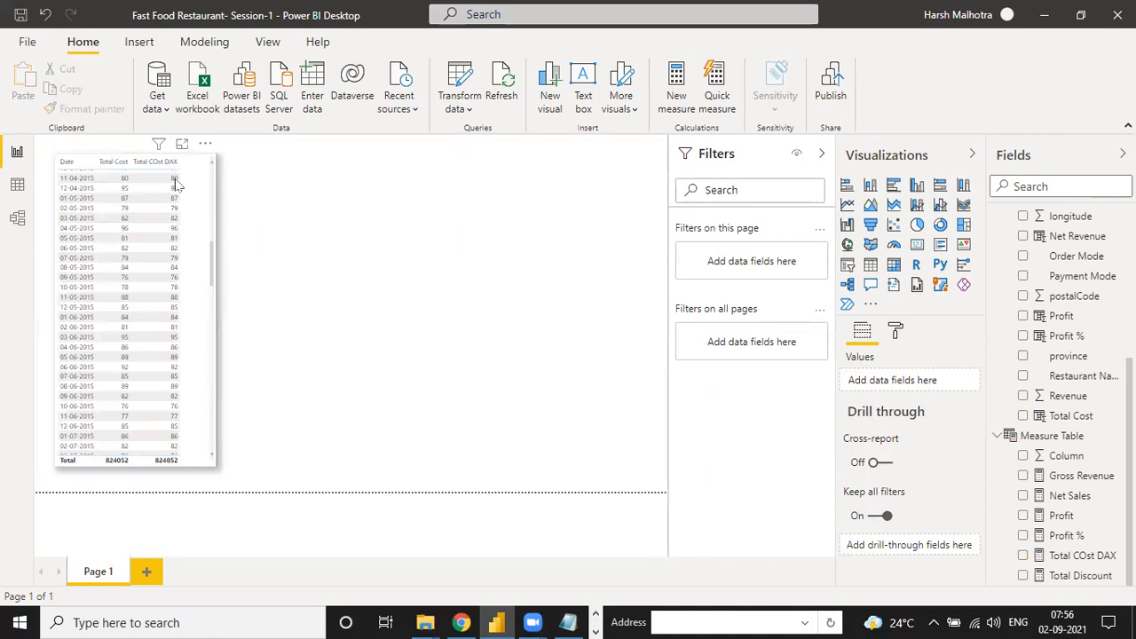
Step: Convert the table visual into a line and clustered column chart and widen it to about twice its width
{"action": "left_click", "coordinate": [178, 184]}
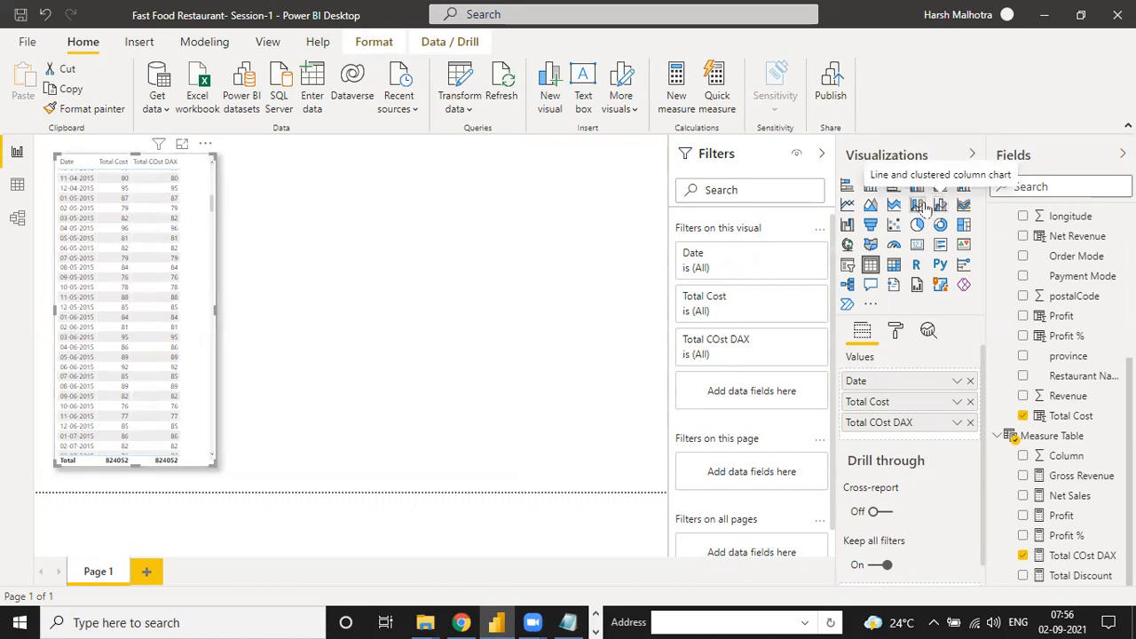
{"action": "left_click", "coordinate": [941, 205]}
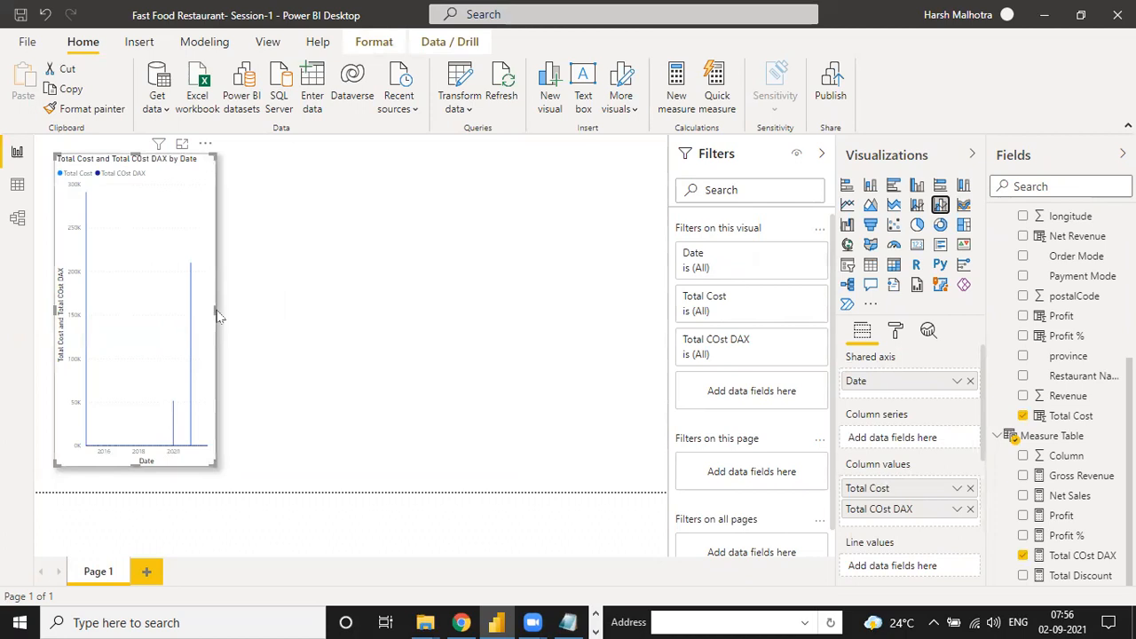
{"action": "left_click_drag", "start_coordinate": [211, 310], "coordinate": [378, 317]}
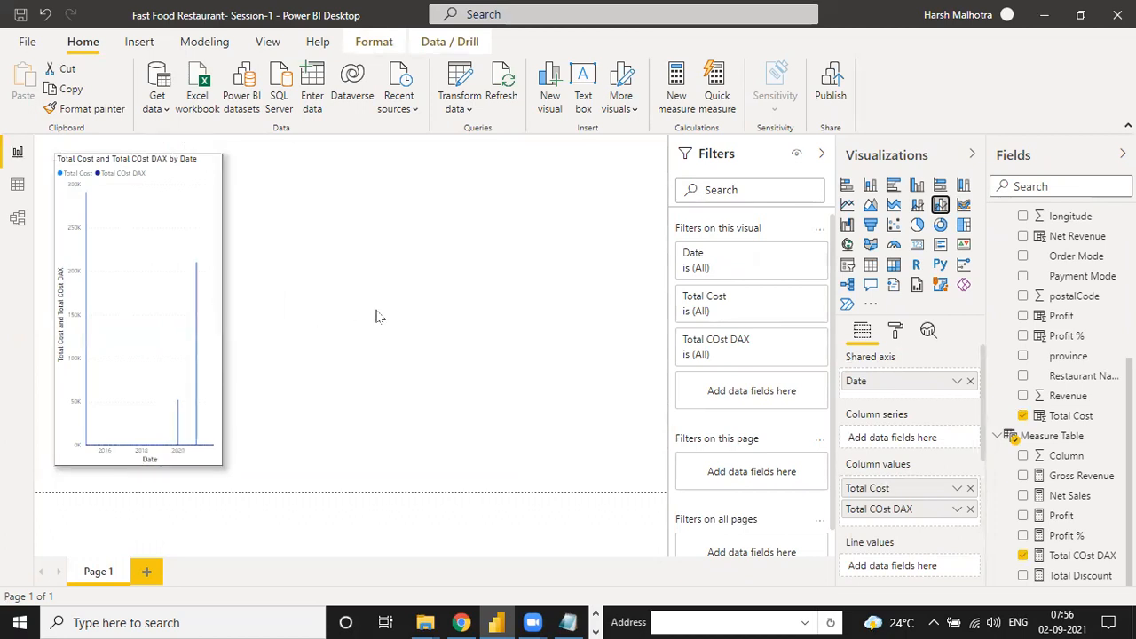
Step: Replace the plain Date on the chart's shared axis with the Date hierarchy, and narrow the chart slightly
{"action": "left_click", "coordinate": [970, 382]}
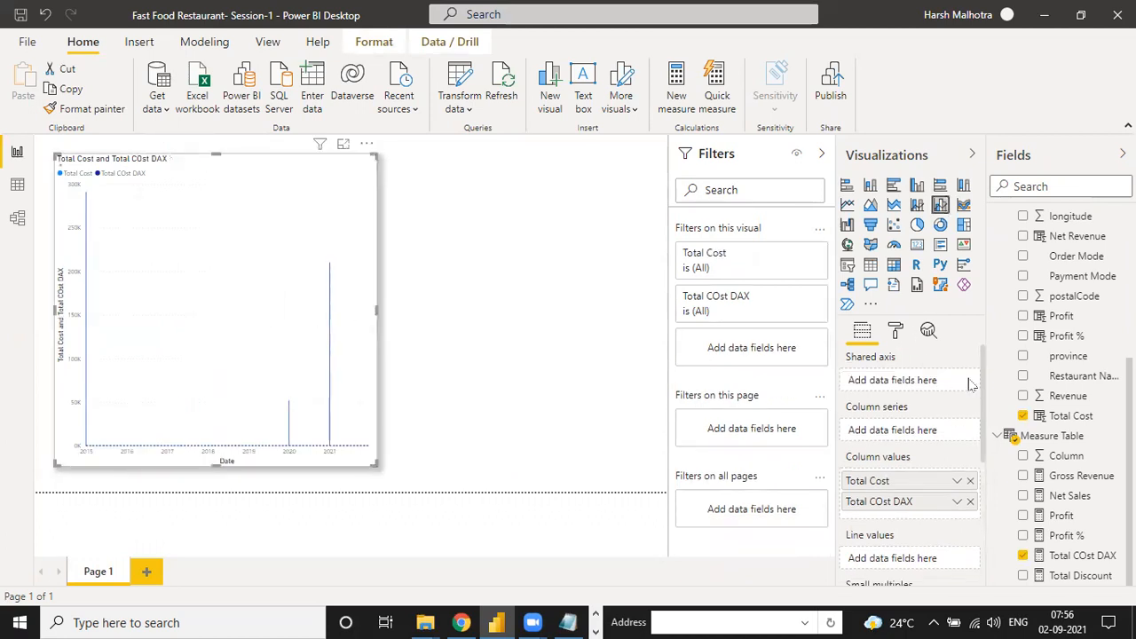
{"action": "scroll", "coordinate": [1025, 372], "scroll_direction": "up", "scroll_amount": 5}
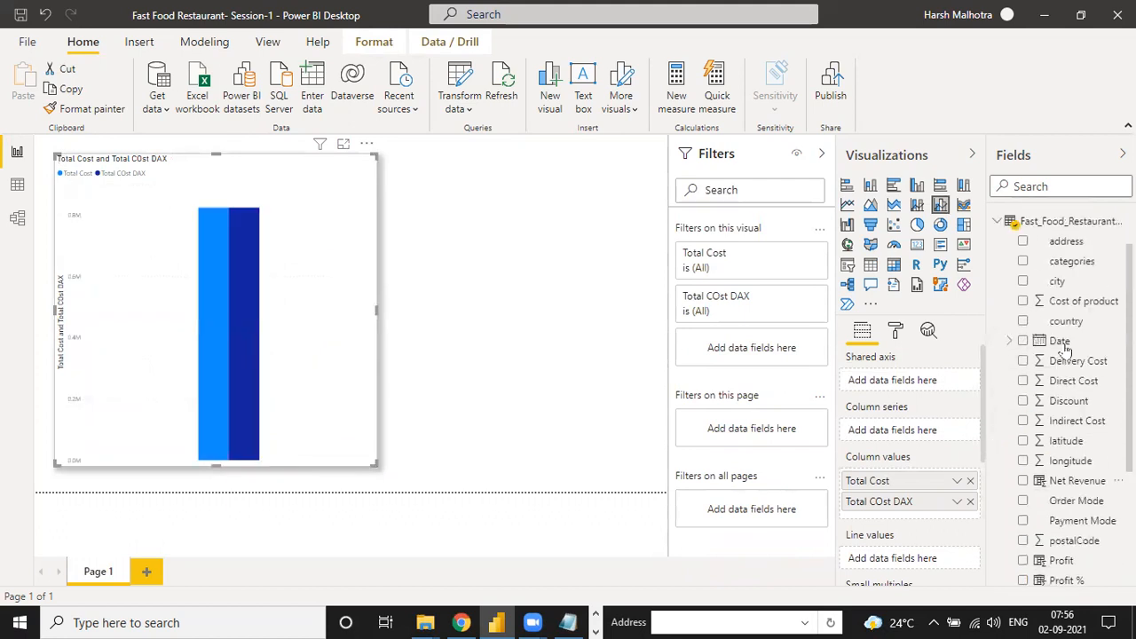
{"action": "left_click", "coordinate": [1023, 341]}
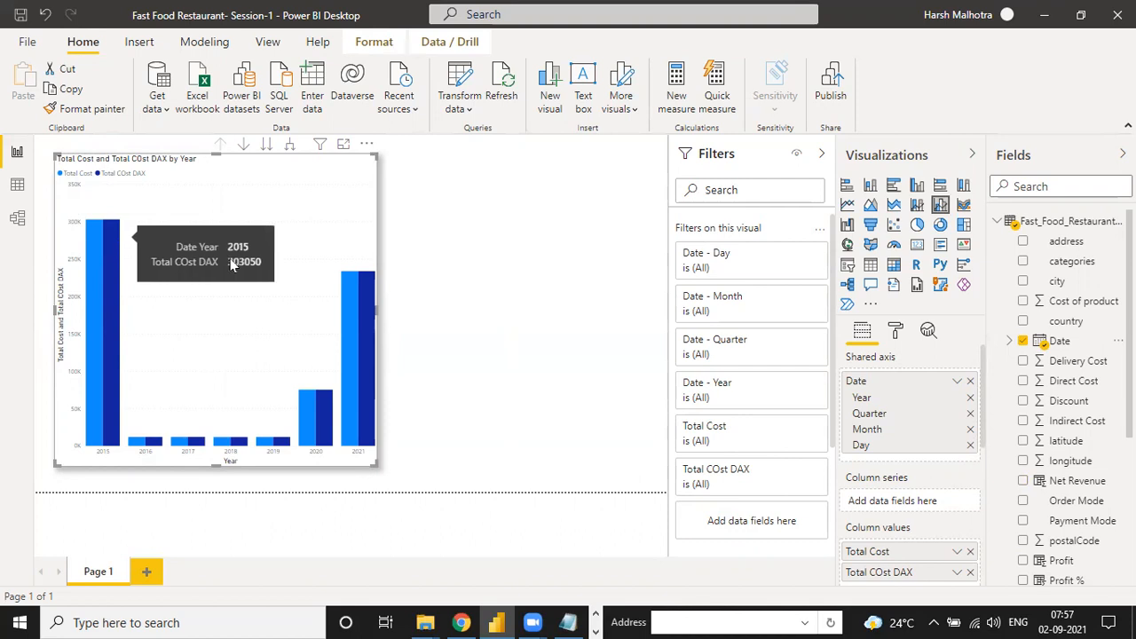
{"action": "left_click_drag", "start_coordinate": [376, 308], "coordinate": [334, 309]}
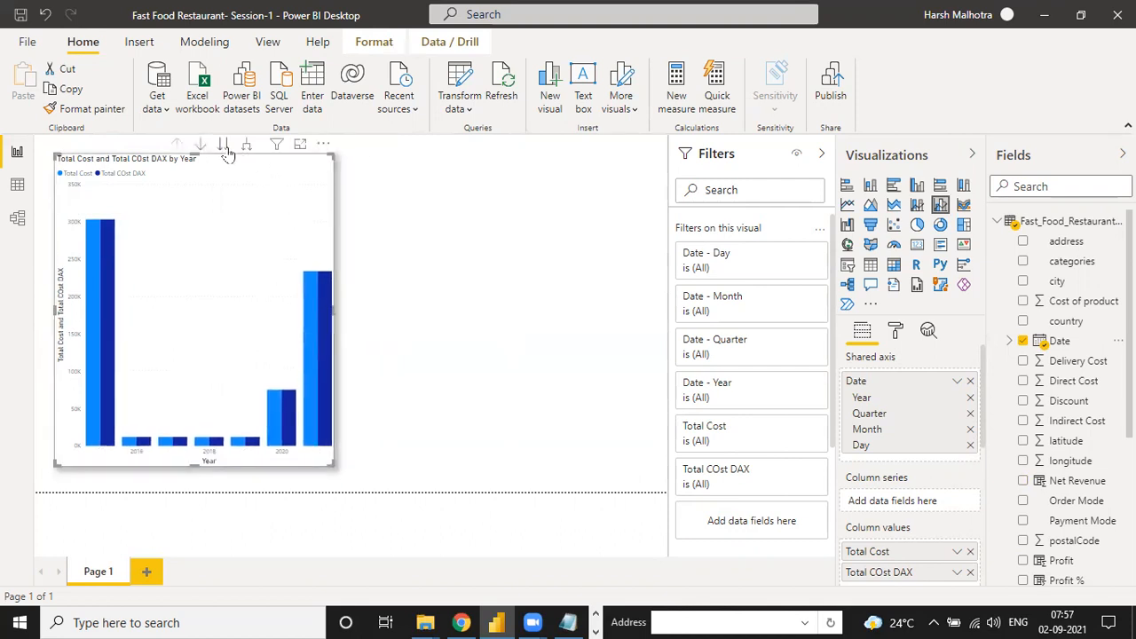
Step: Examine the cost chart at the quarter, month and day levels of the date hierarchy, and return it to the year level
{"action": "left_click", "coordinate": [223, 144]}
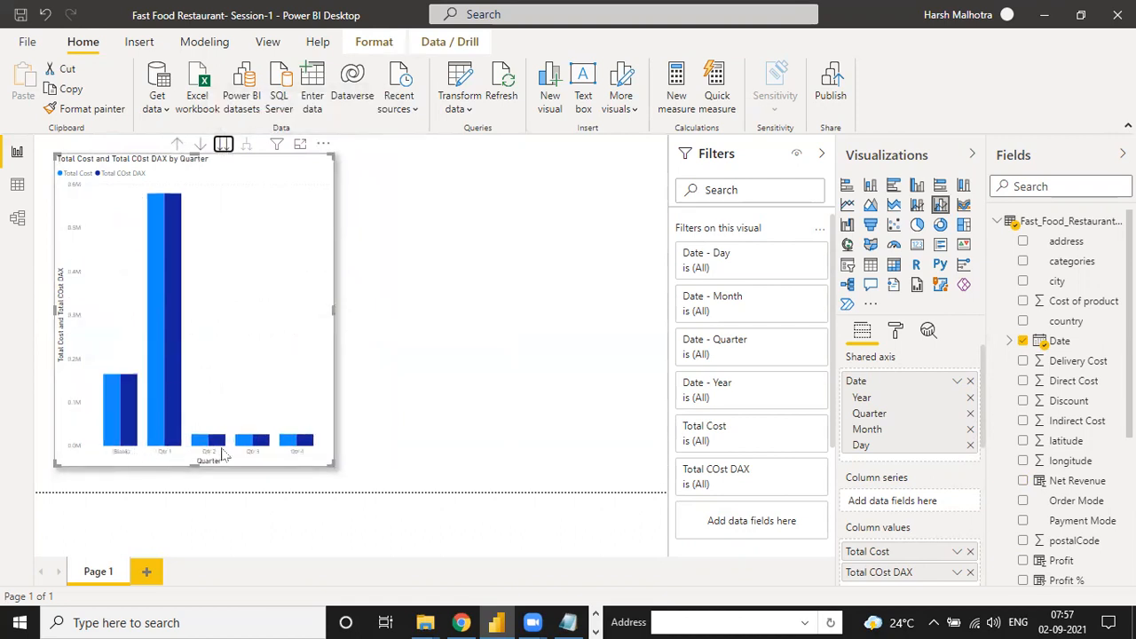
{"action": "left_click", "coordinate": [223, 145]}
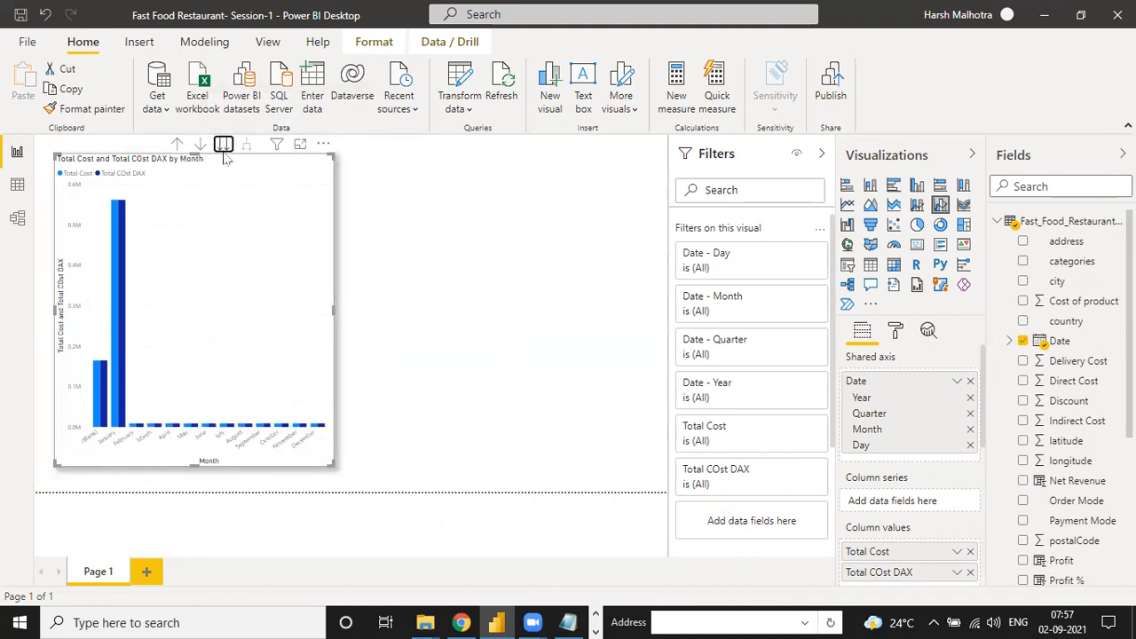
{"action": "left_click", "coordinate": [223, 145]}
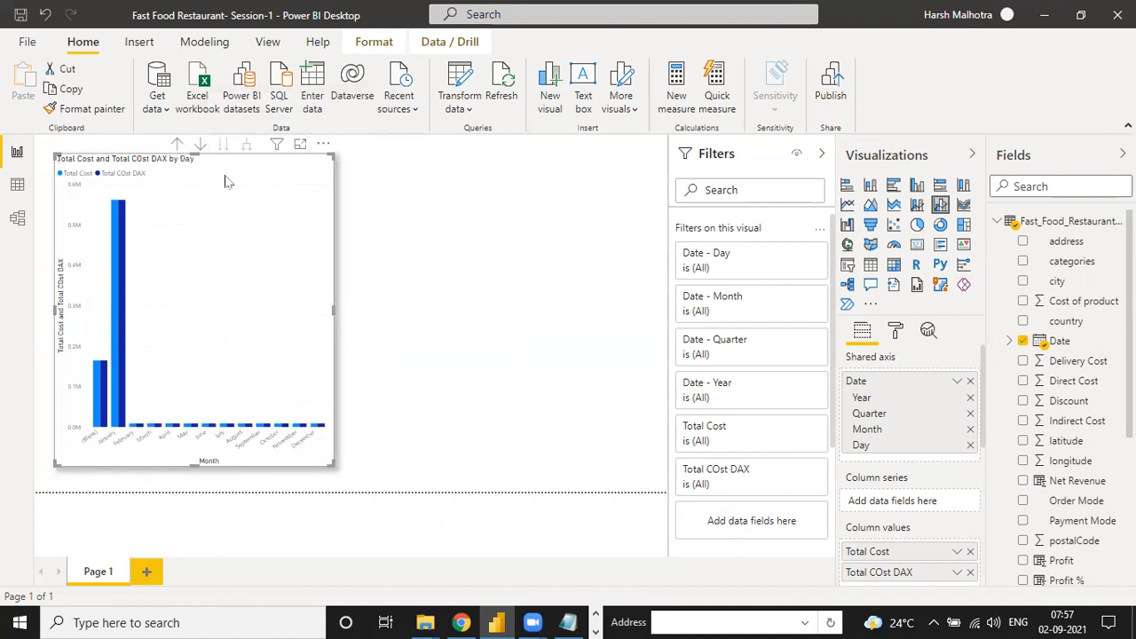
{"action": "left_click", "coordinate": [177, 145]}
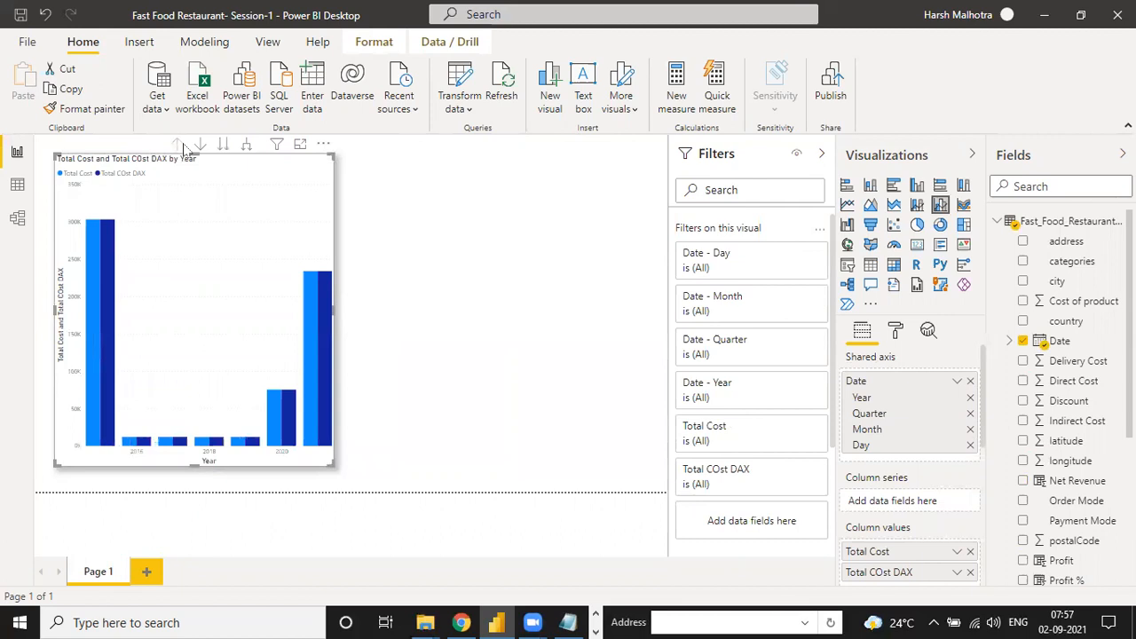
{"action": "left_click", "coordinate": [376, 265]}
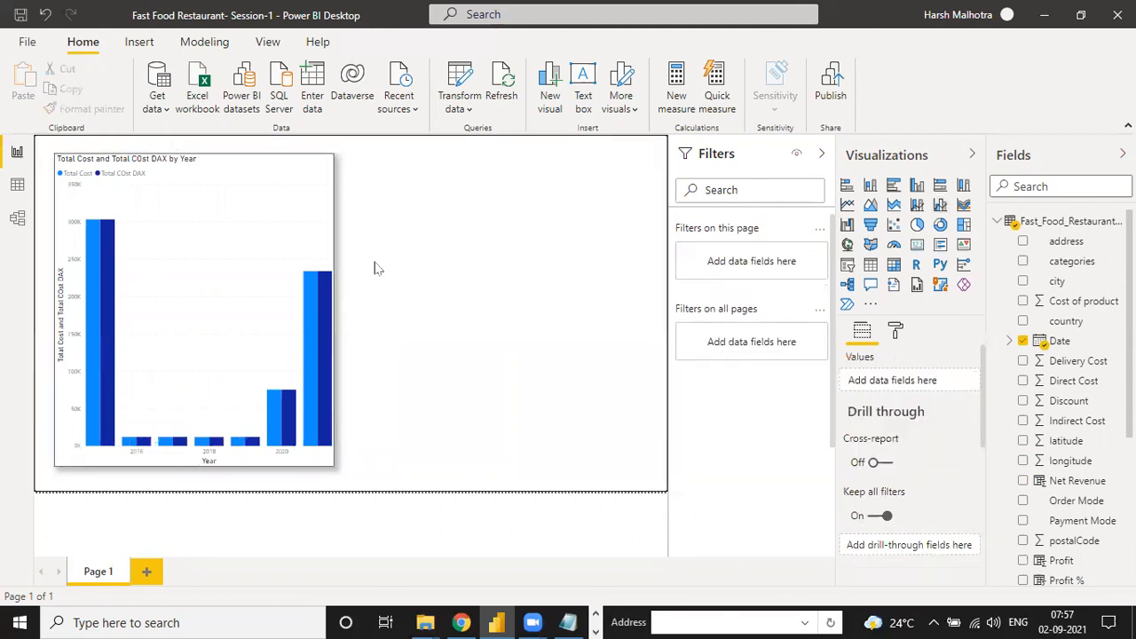
{"action": "mouse_move", "coordinate": [333, 313]}
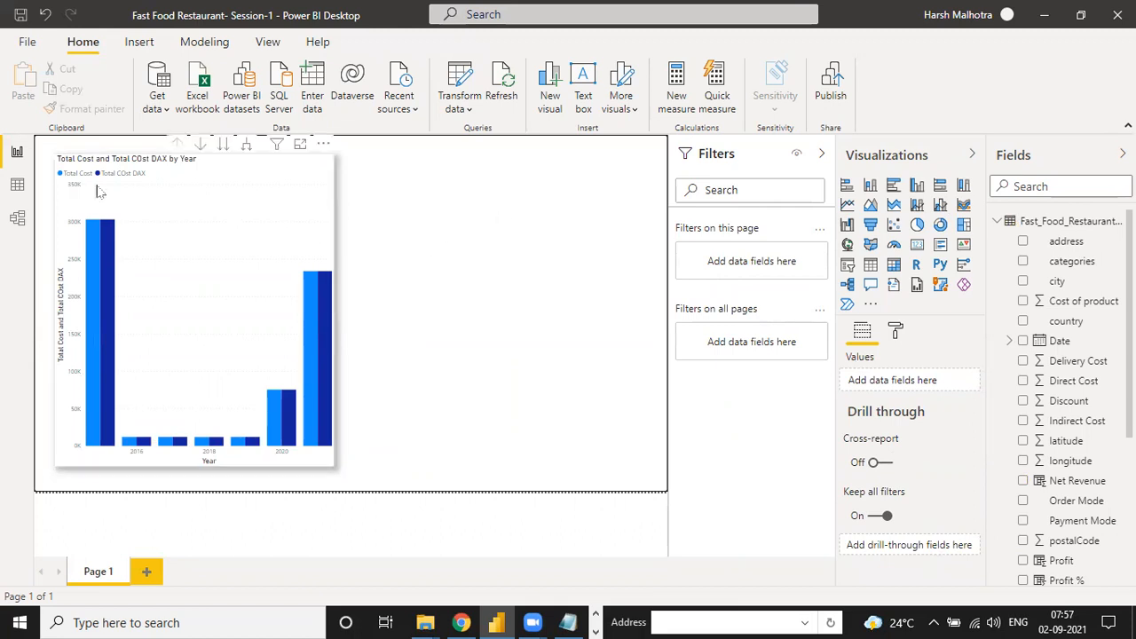
{"action": "left_click", "coordinate": [18, 184]}
{"action": "left_click", "coordinate": [19, 153]}
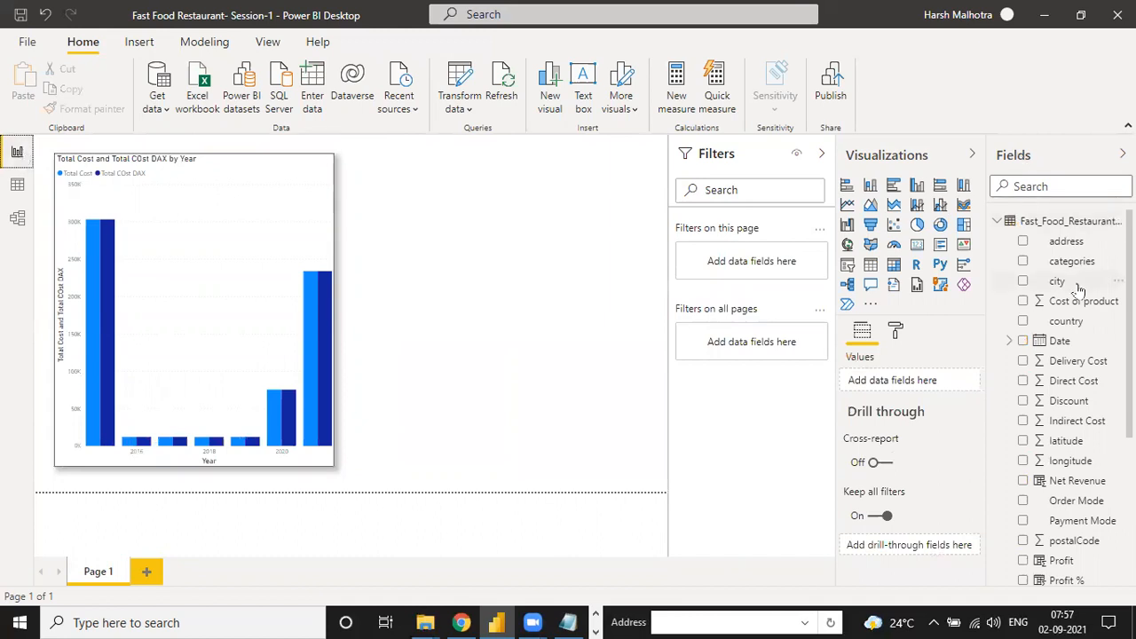
{"action": "scroll", "coordinate": [1039, 453], "scroll_direction": "down", "scroll_amount": 5}
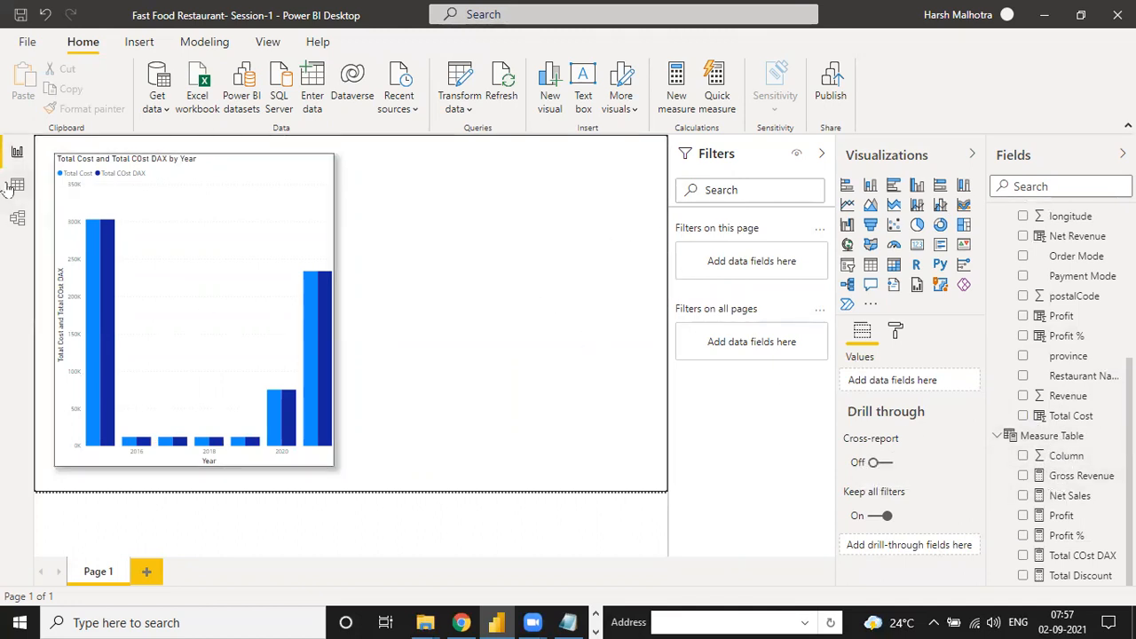
{"action": "scroll", "coordinate": [1065, 347], "scroll_direction": "up", "scroll_amount": 3}
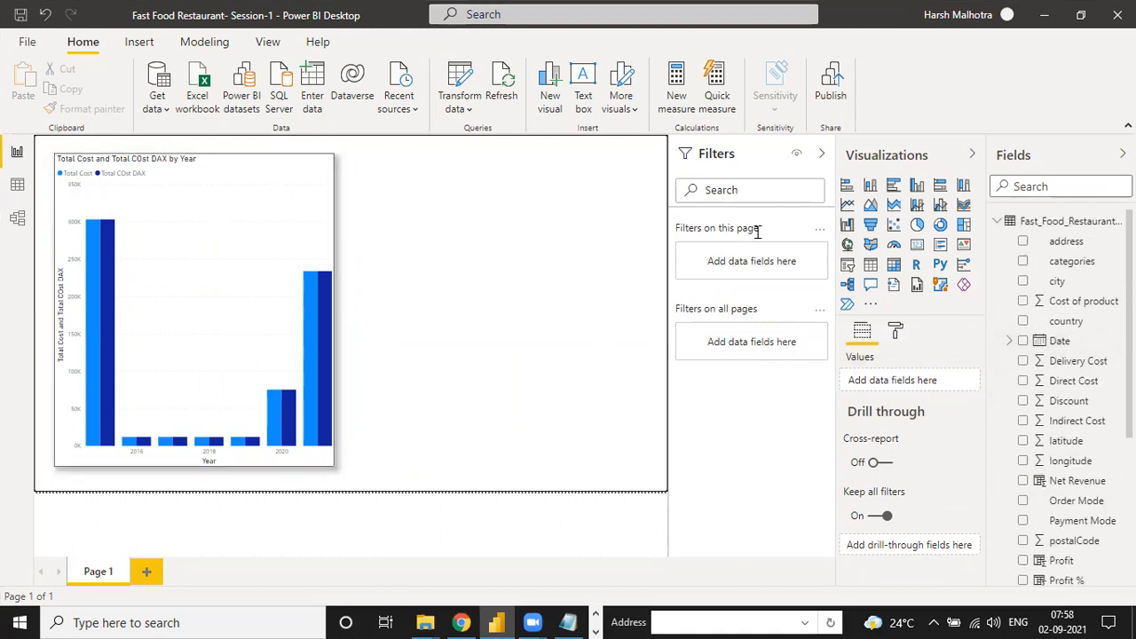
Step: Add a small card visual beside the column chart showing the Net Sales measure
{"action": "left_click", "coordinate": [917, 244]}
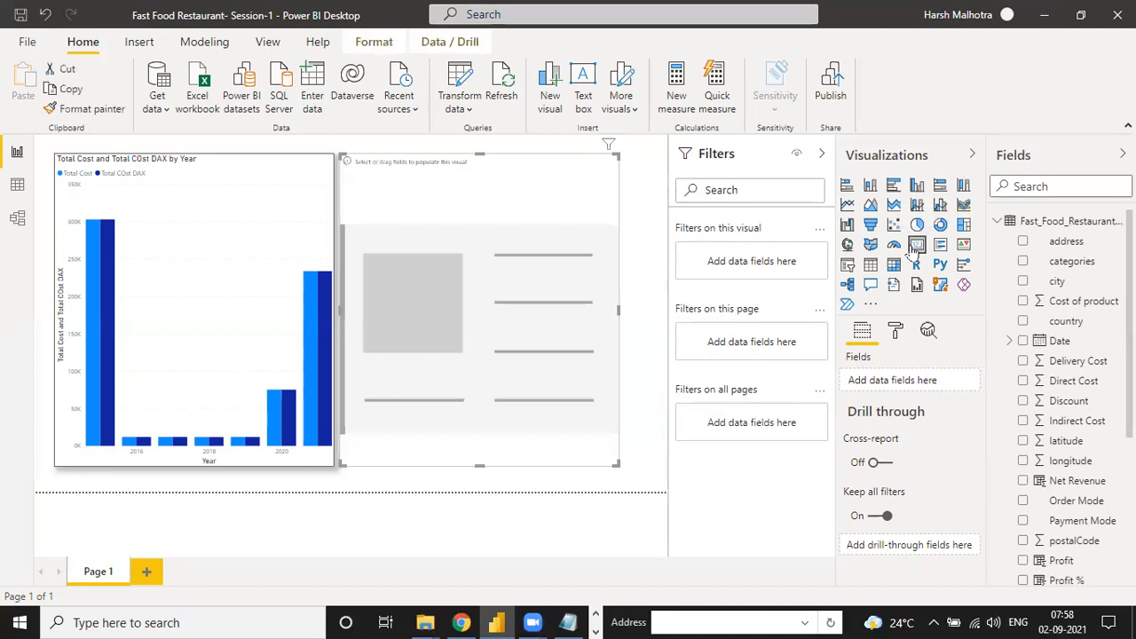
{"action": "left_click_drag", "start_coordinate": [616, 464], "coordinate": [495, 235]}
{"action": "scroll", "coordinate": [1048, 395], "scroll_direction": "down", "scroll_amount": 5}
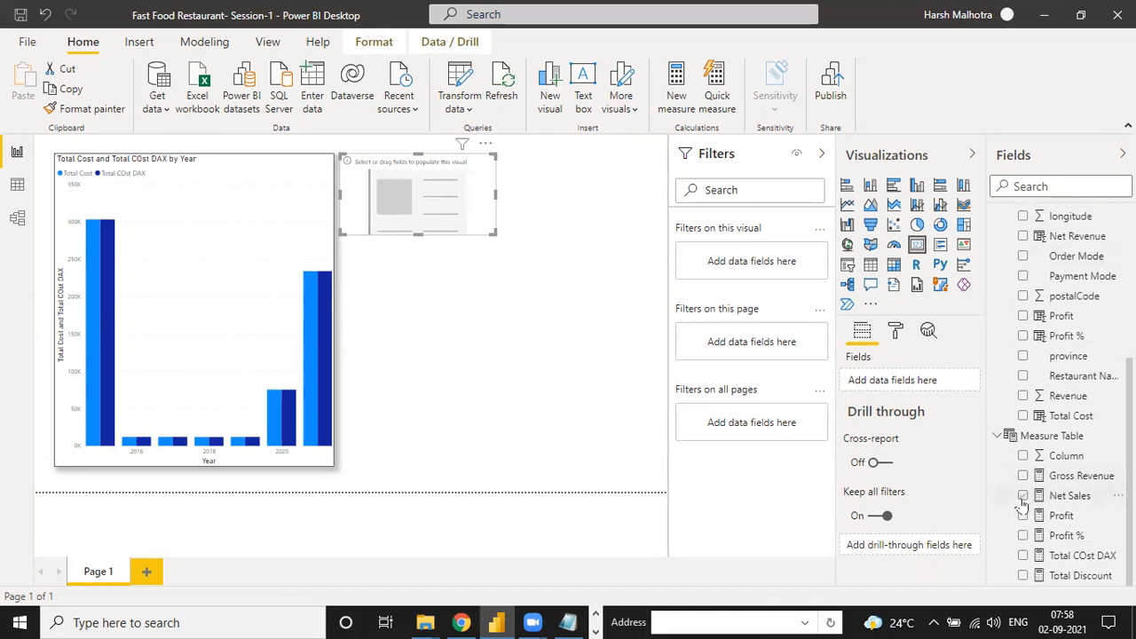
{"action": "left_click", "coordinate": [1023, 497]}
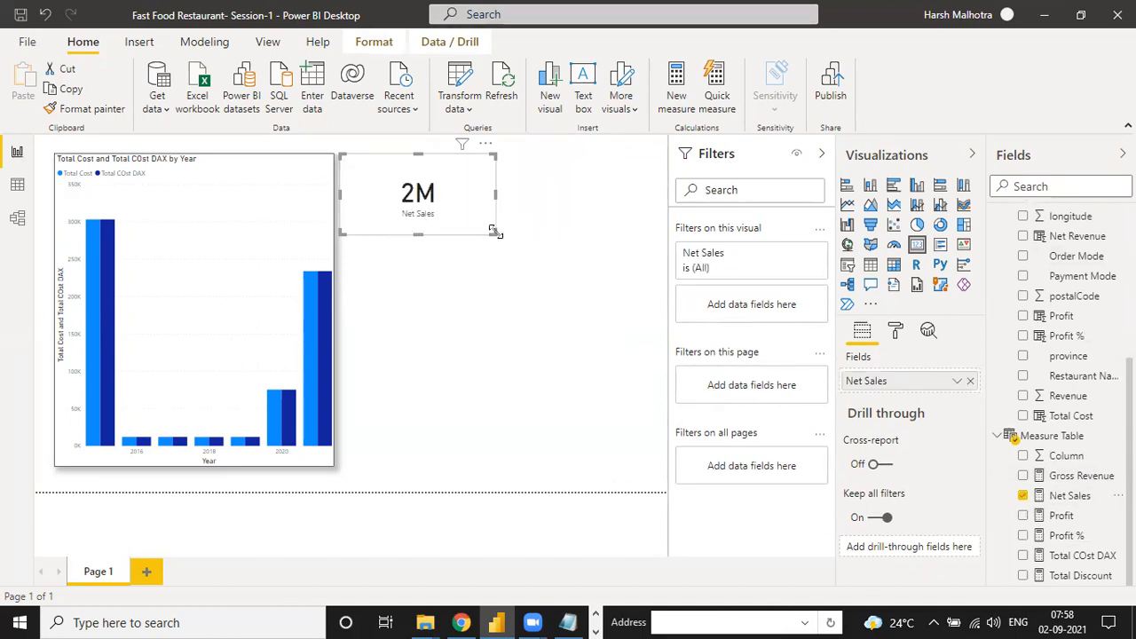
{"action": "left_click_drag", "start_coordinate": [511, 245], "coordinate": [513, 227]}
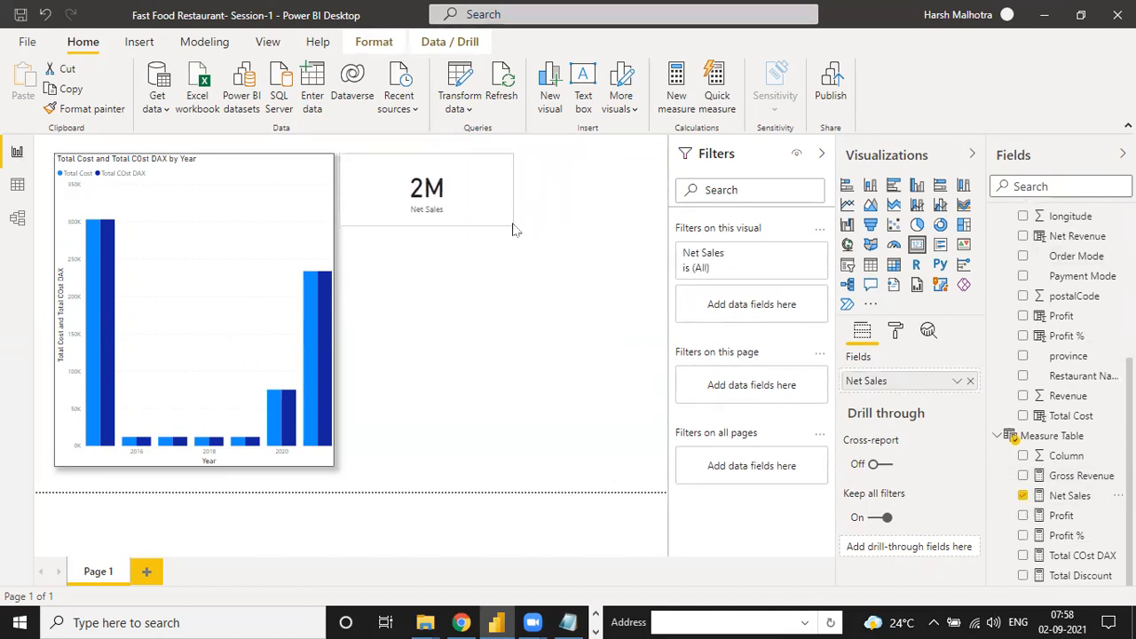
Step: Try to set the decimal places of the Net Sales measure to auto
{"action": "left_click", "coordinate": [1068, 496]}
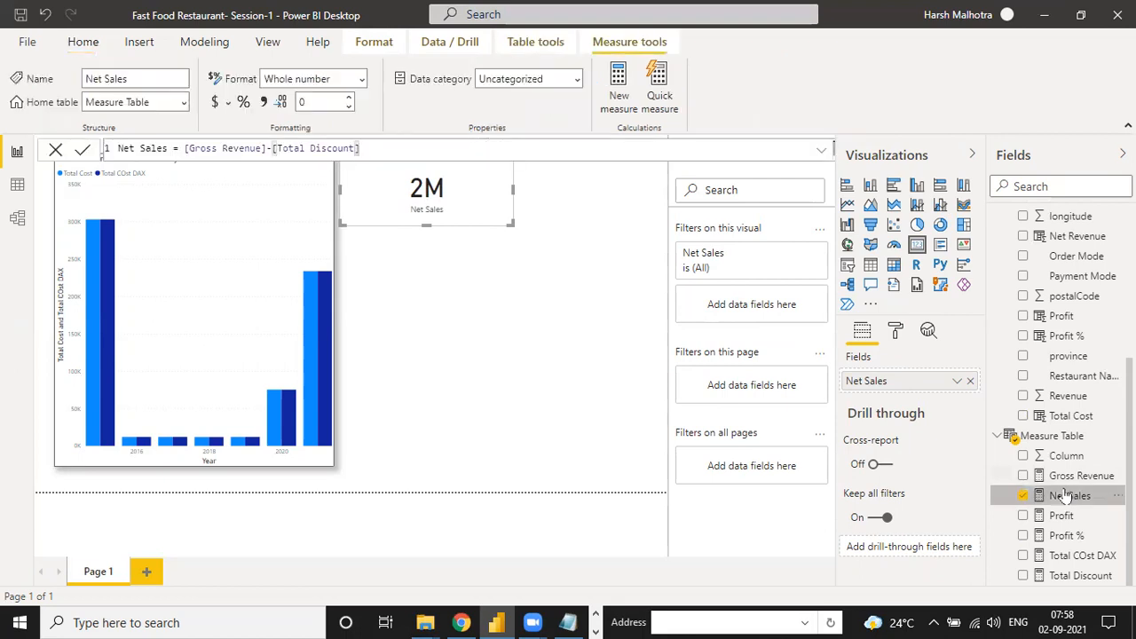
{"action": "left_click", "coordinate": [322, 104]}
{"action": "type", "text": "auto"}
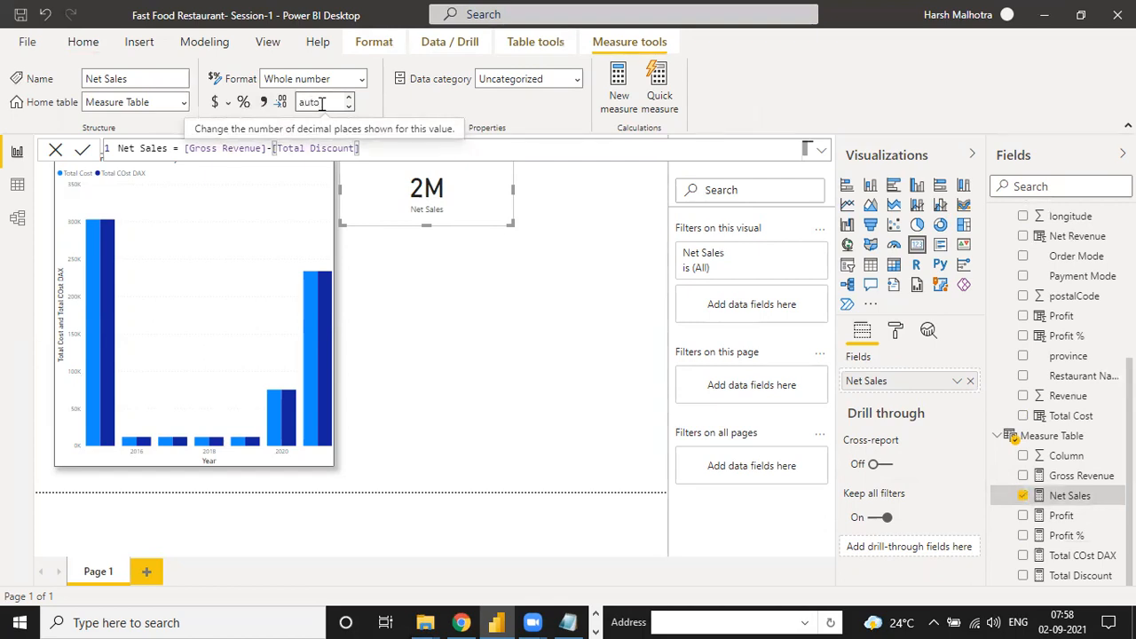
{"action": "key", "text": "Return"}
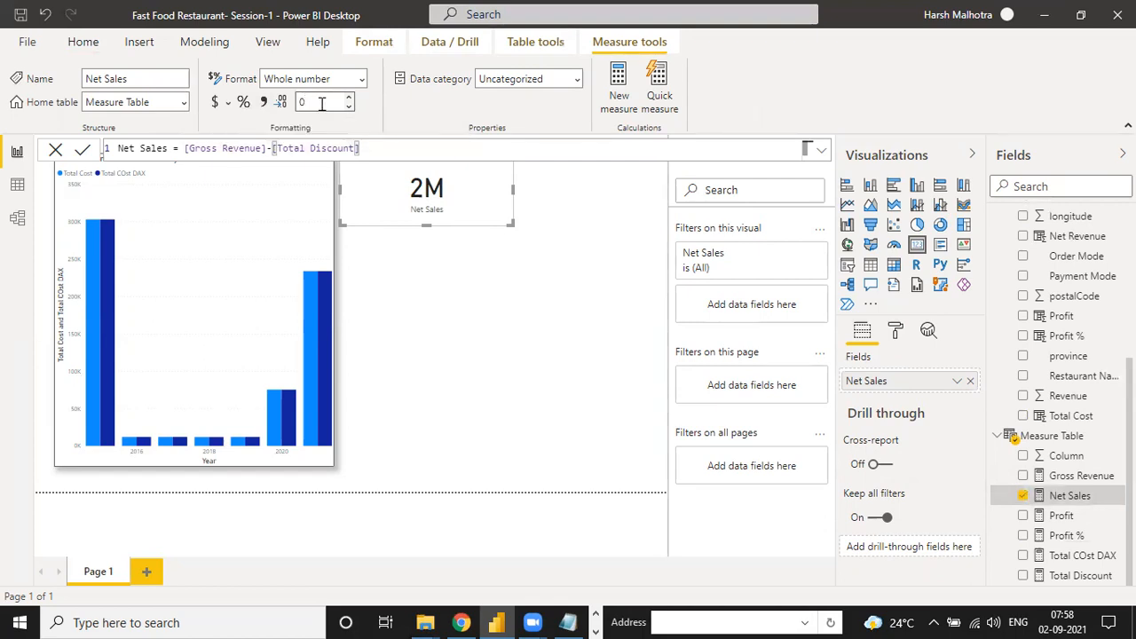
Step: Move the Net Sales card slightly down and away from the column chart
{"action": "left_click", "coordinate": [491, 192]}
{"action": "left_click_drag", "start_coordinate": [477, 179], "coordinate": [489, 208]}
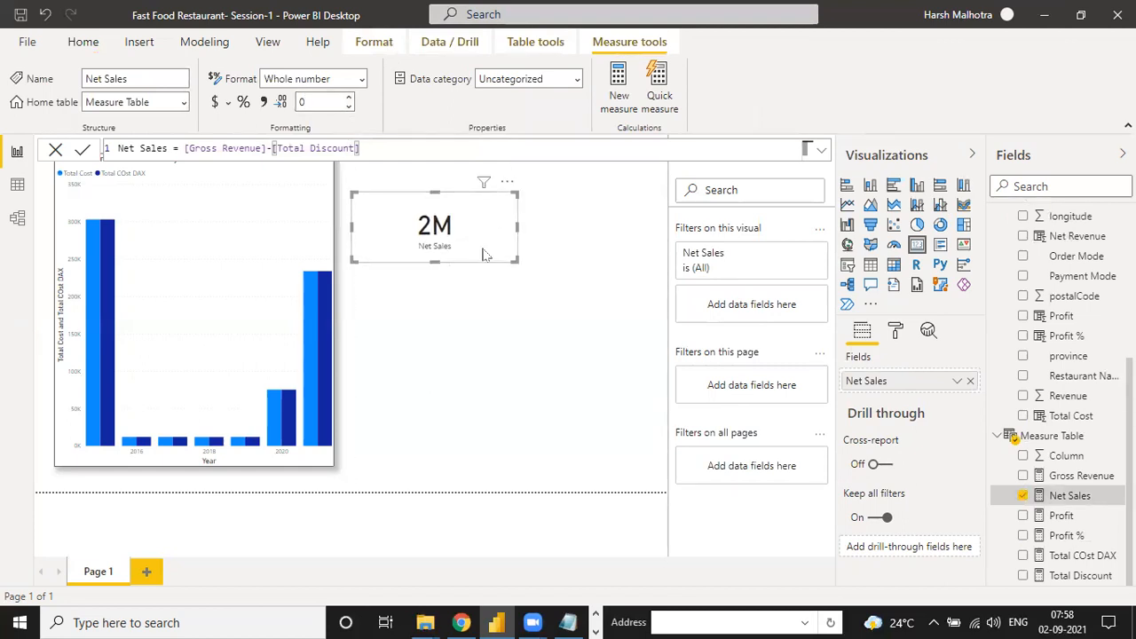
{"action": "left_click", "coordinate": [896, 331]}
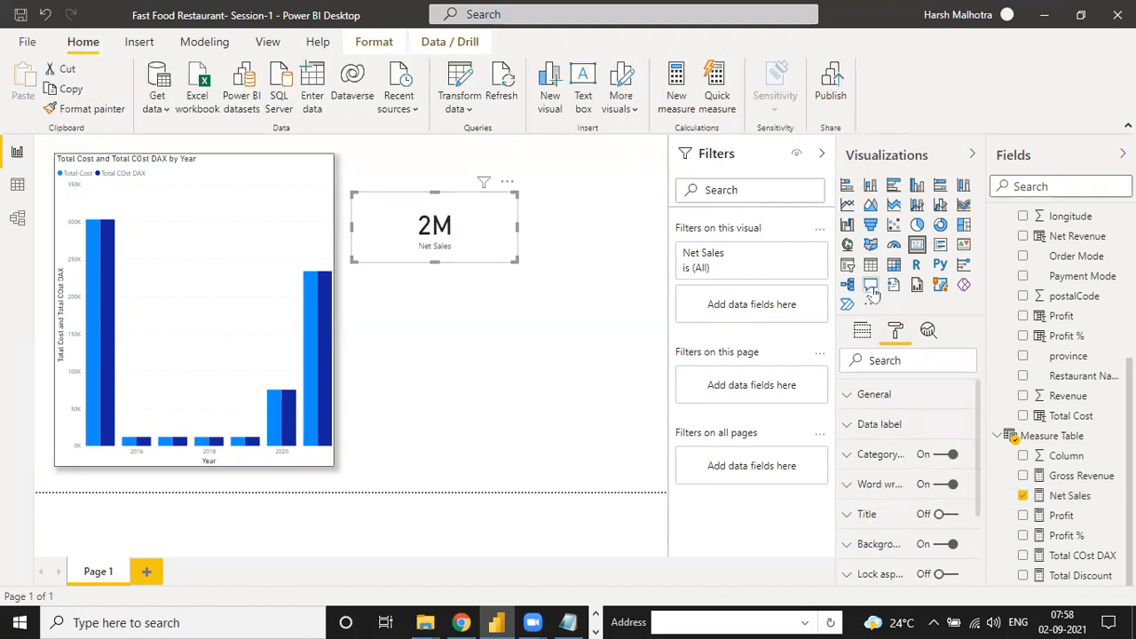
{"action": "left_click", "coordinate": [863, 330]}
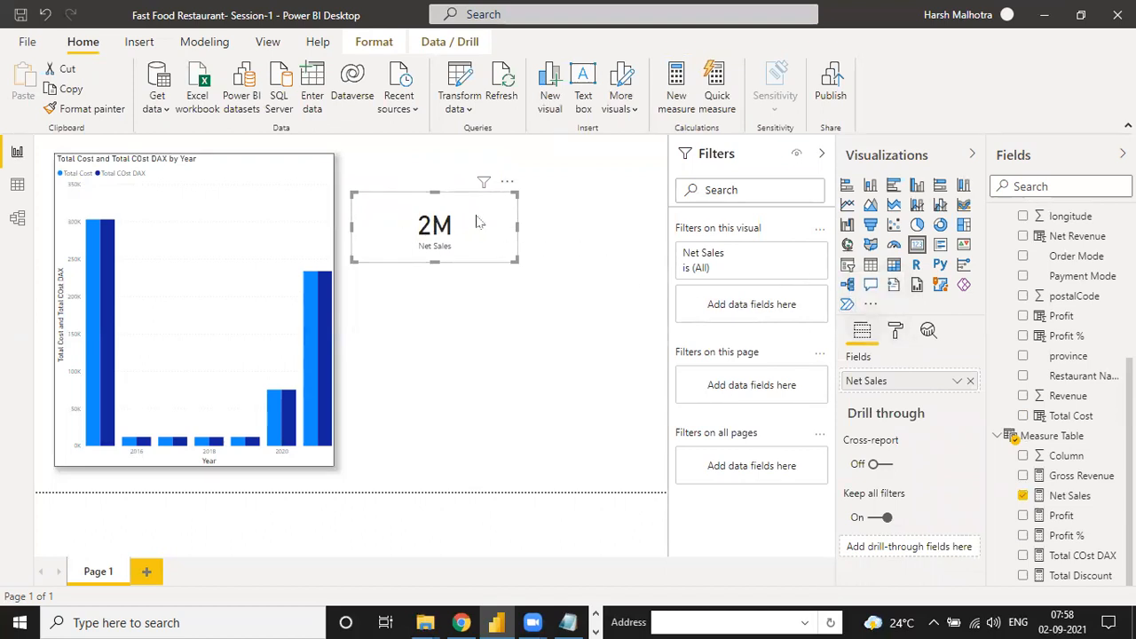
Step: Turn on the title of the Net Sales card and set its text to "Total Sales"
{"action": "left_click", "coordinate": [896, 330]}
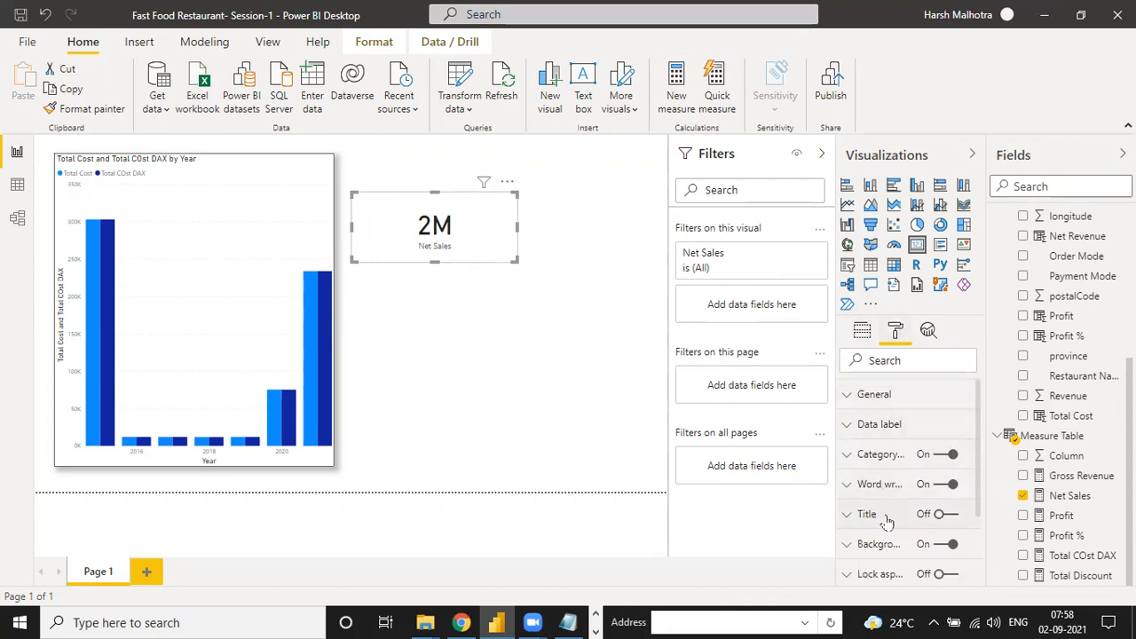
{"action": "left_click", "coordinate": [854, 515]}
{"action": "left_click", "coordinate": [938, 515]}
{"action": "left_click", "coordinate": [881, 561]}
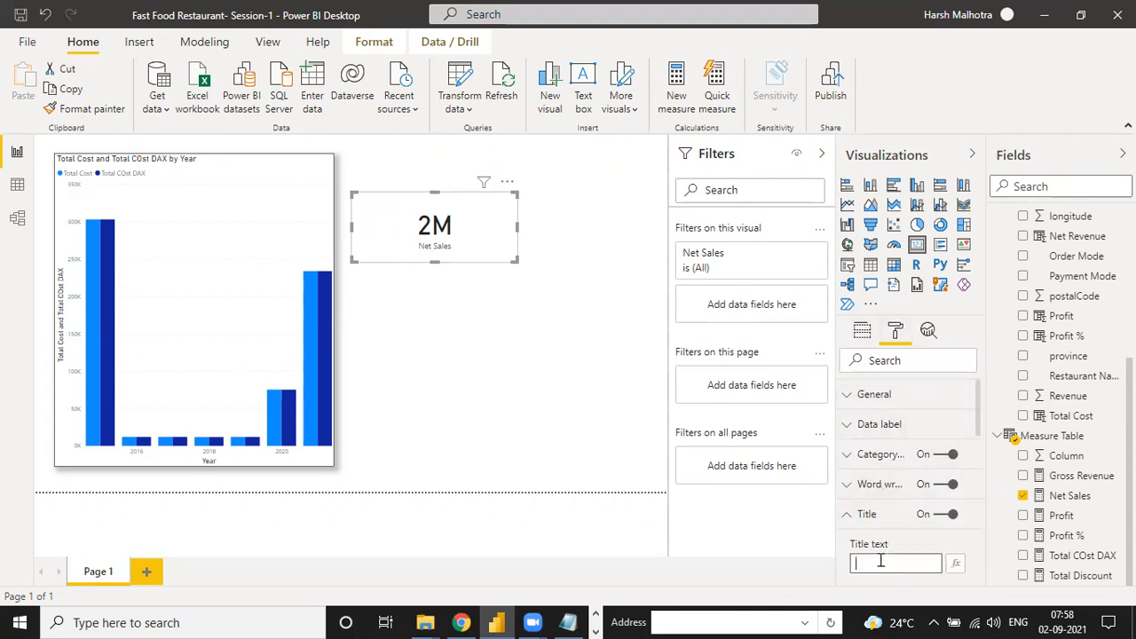
{"action": "type", "text": "Total Sales"}
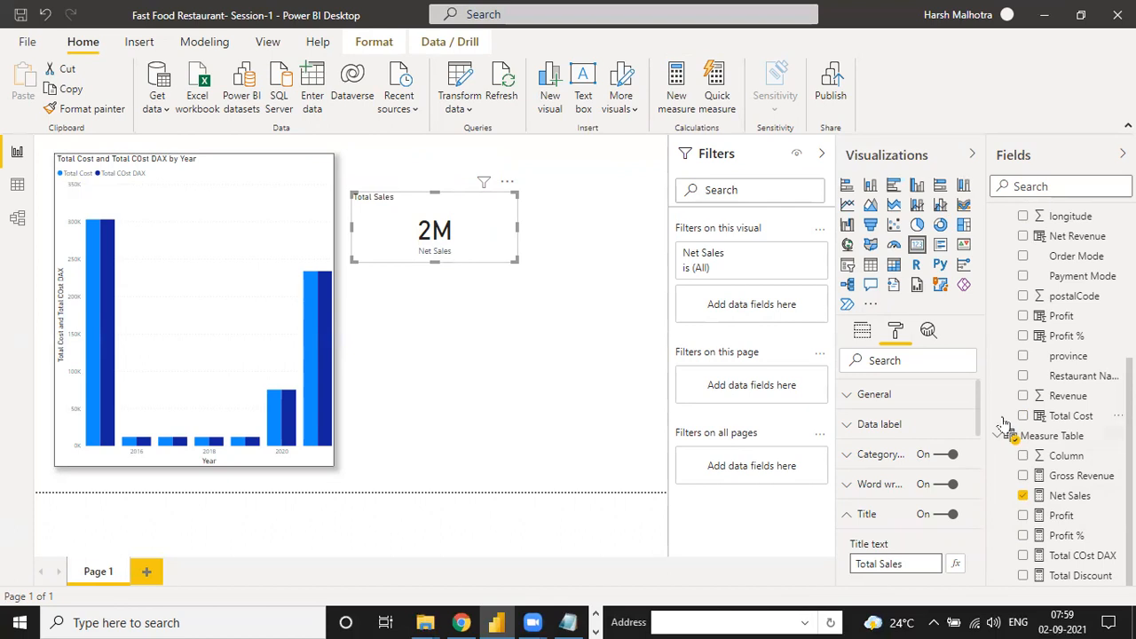
Step: Set the font color of the Total Sales card title to white
{"action": "left_click_drag", "start_coordinate": [980, 433], "coordinate": [985, 500]}
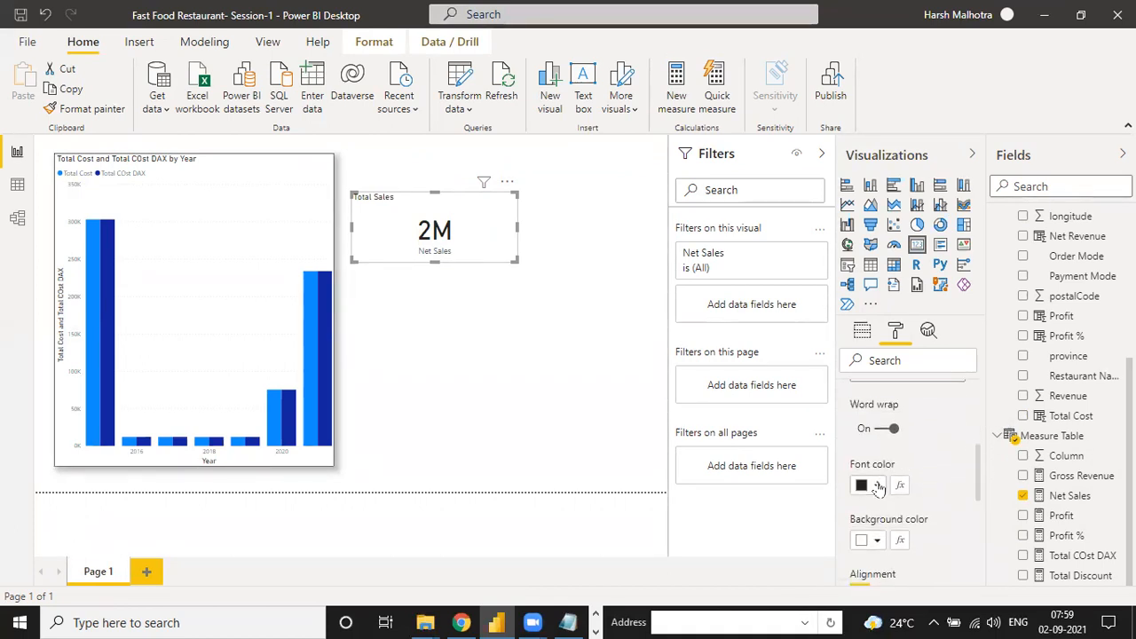
{"action": "left_click", "coordinate": [878, 487]}
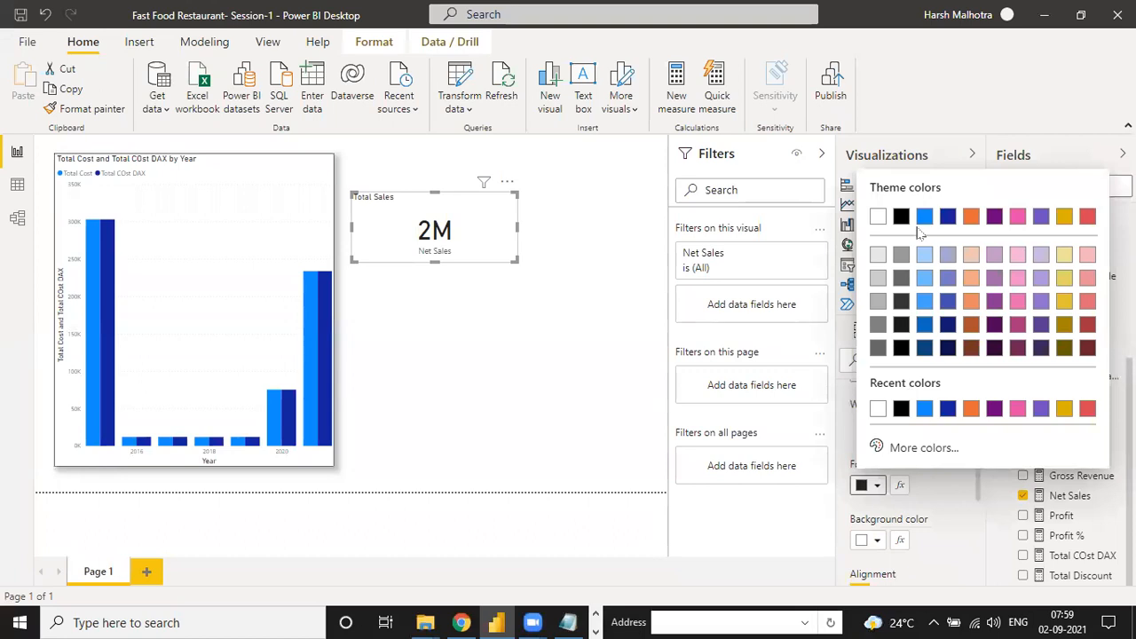
{"action": "left_click", "coordinate": [878, 217]}
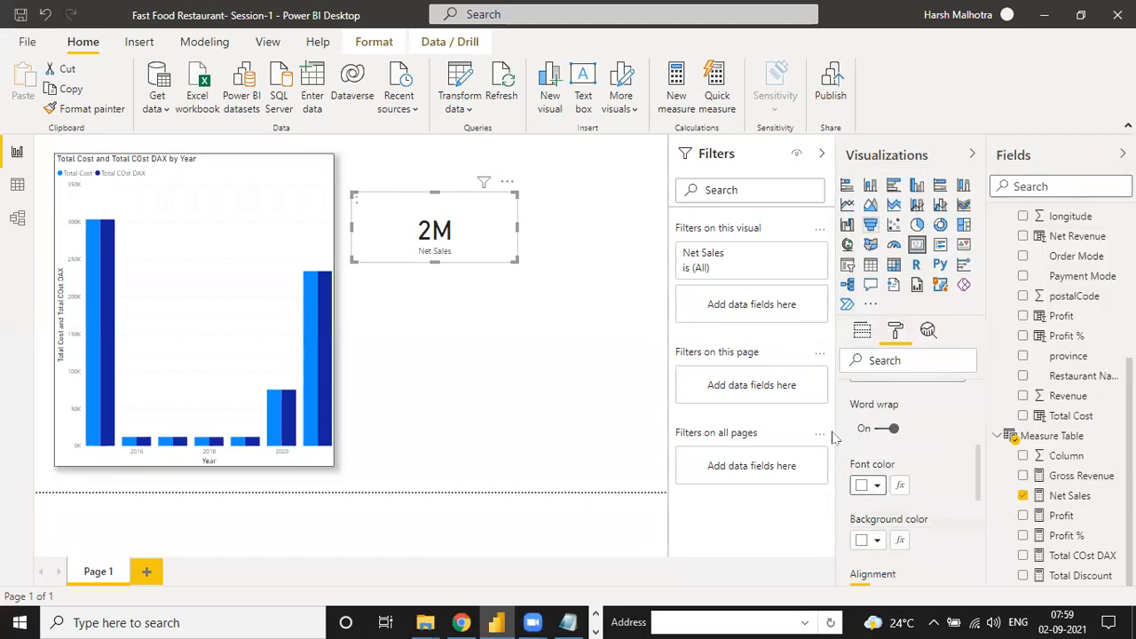
Step: Give the Total Sales card's title a blue background and center its text
{"action": "left_click", "coordinate": [876, 540]}
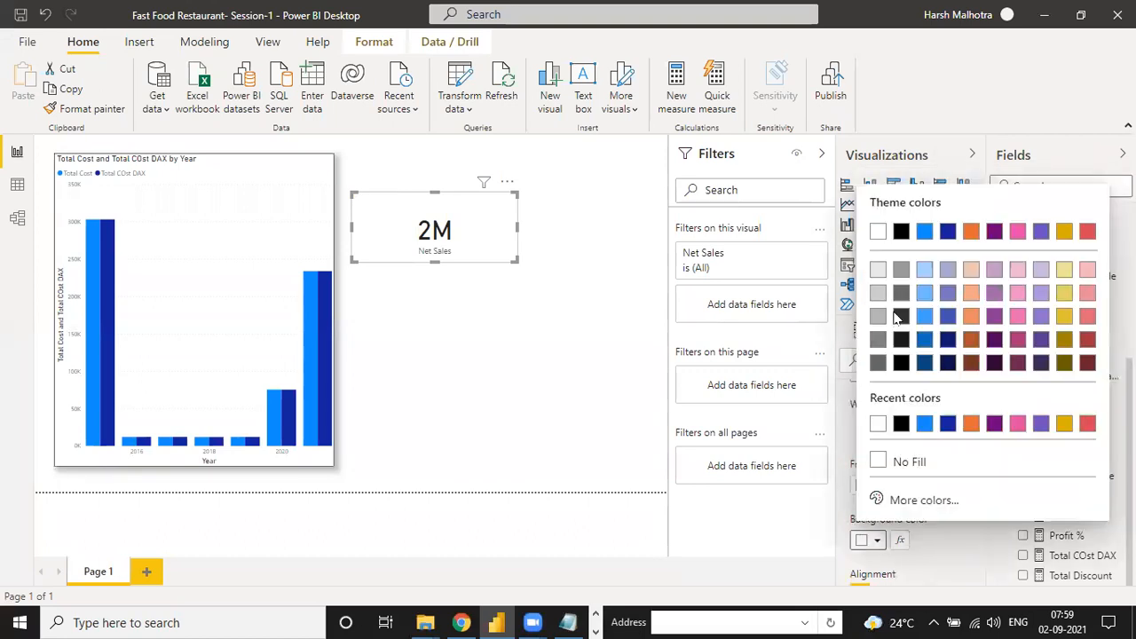
{"action": "left_click", "coordinate": [925, 232]}
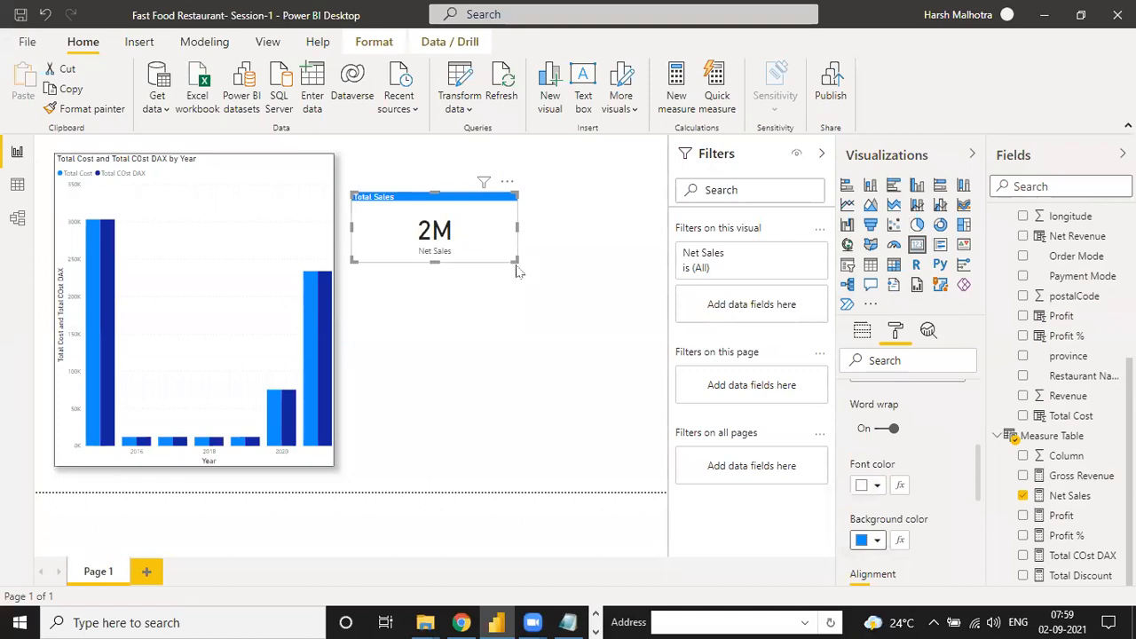
{"action": "scroll", "coordinate": [979, 502], "scroll_direction": "down", "scroll_amount": 1}
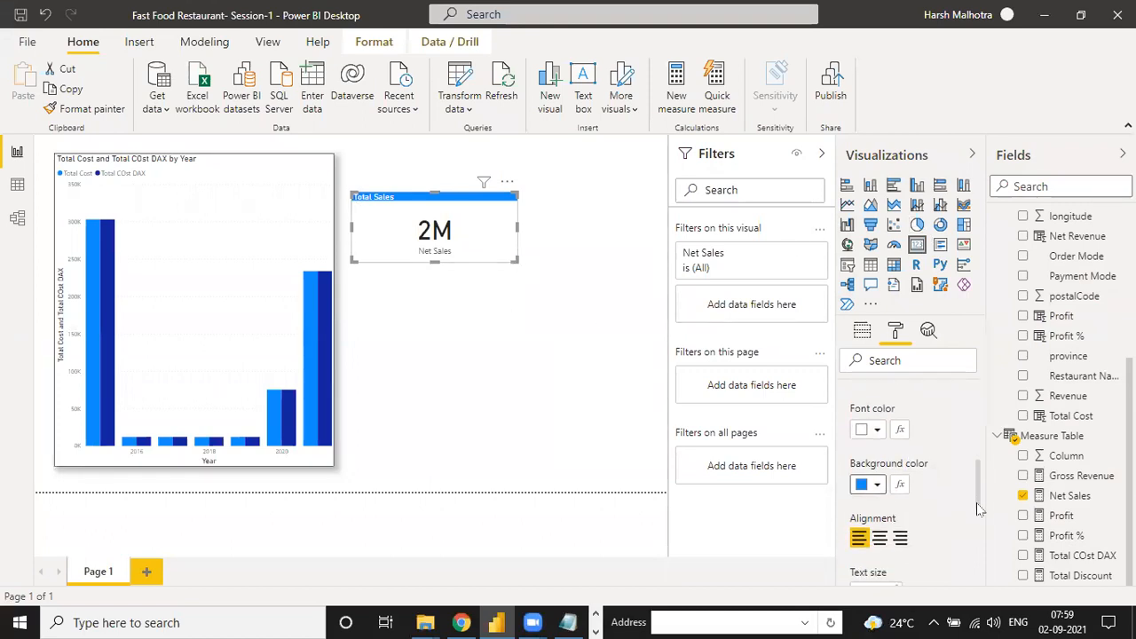
{"action": "left_click", "coordinate": [881, 539]}
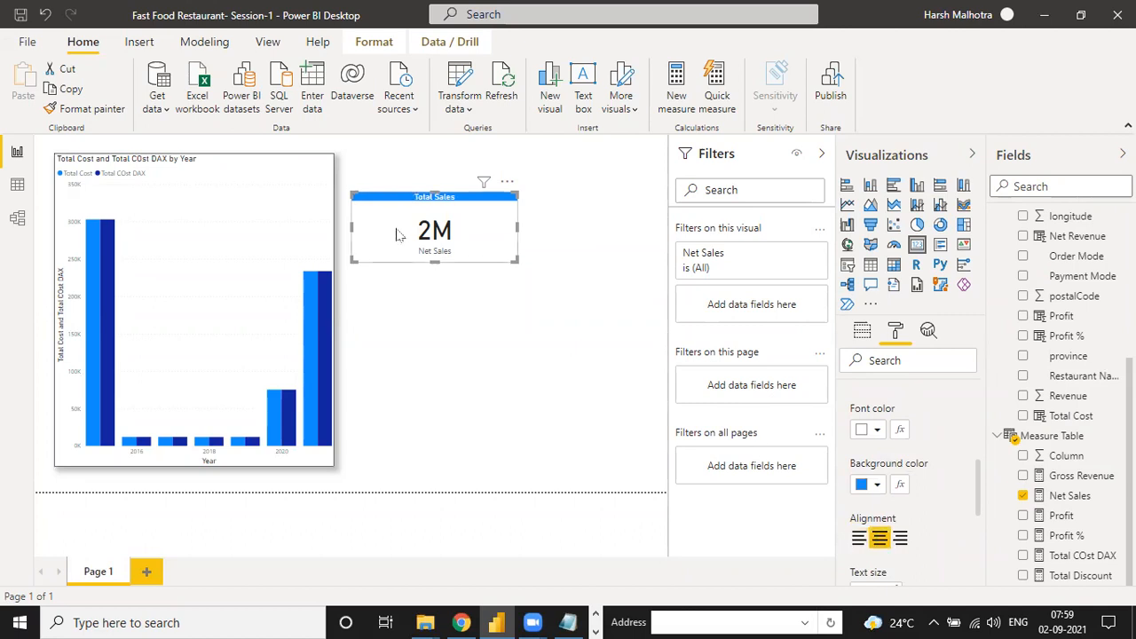
Step: Set the Total Sales card title's text size to 18 pt and its font family to Comic Sans MS
{"action": "scroll", "coordinate": [979, 508], "scroll_direction": "down", "scroll_amount": 3}
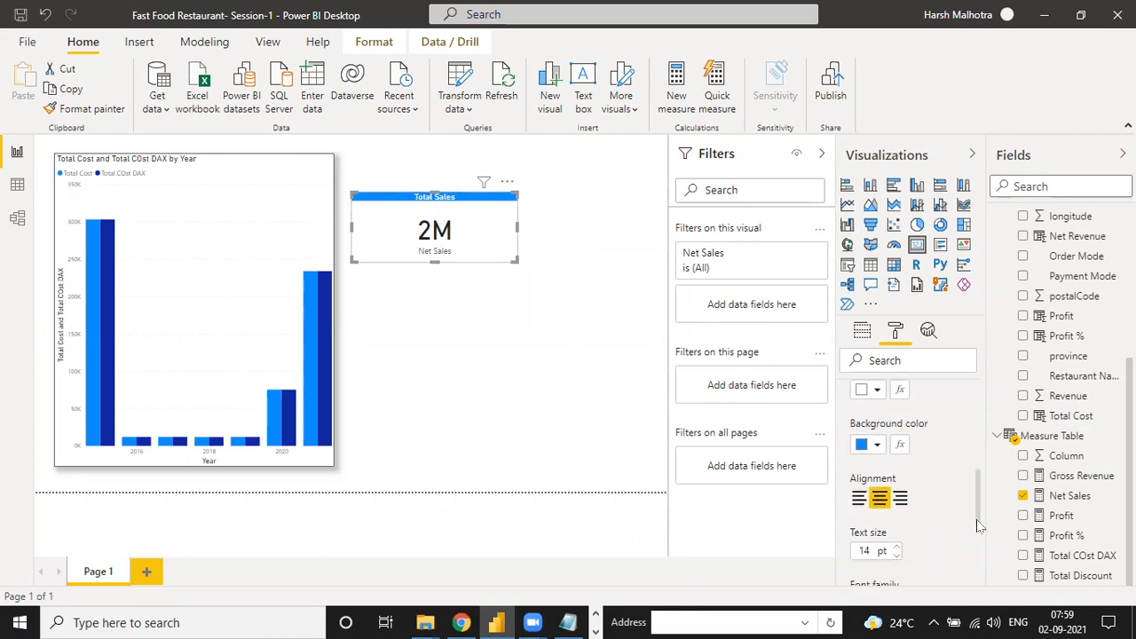
{"action": "left_click", "coordinate": [897, 450]}
{"action": "left_click", "coordinate": [897, 450]}
{"action": "left_click", "coordinate": [897, 450]}
{"action": "left_click", "coordinate": [897, 450]}
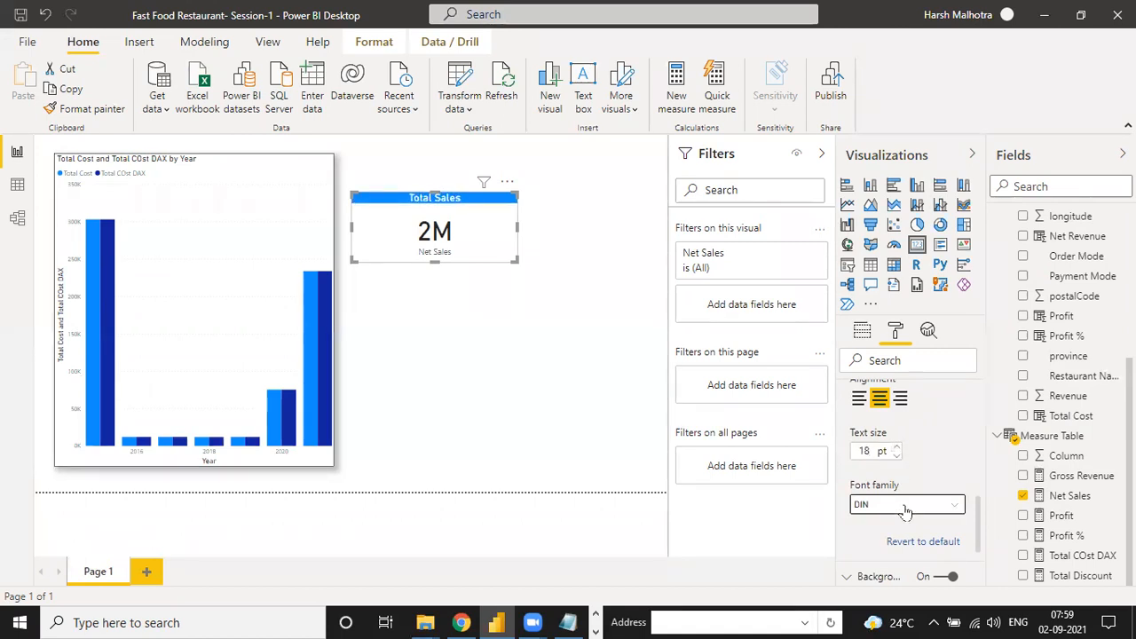
{"action": "left_click", "coordinate": [907, 513]}
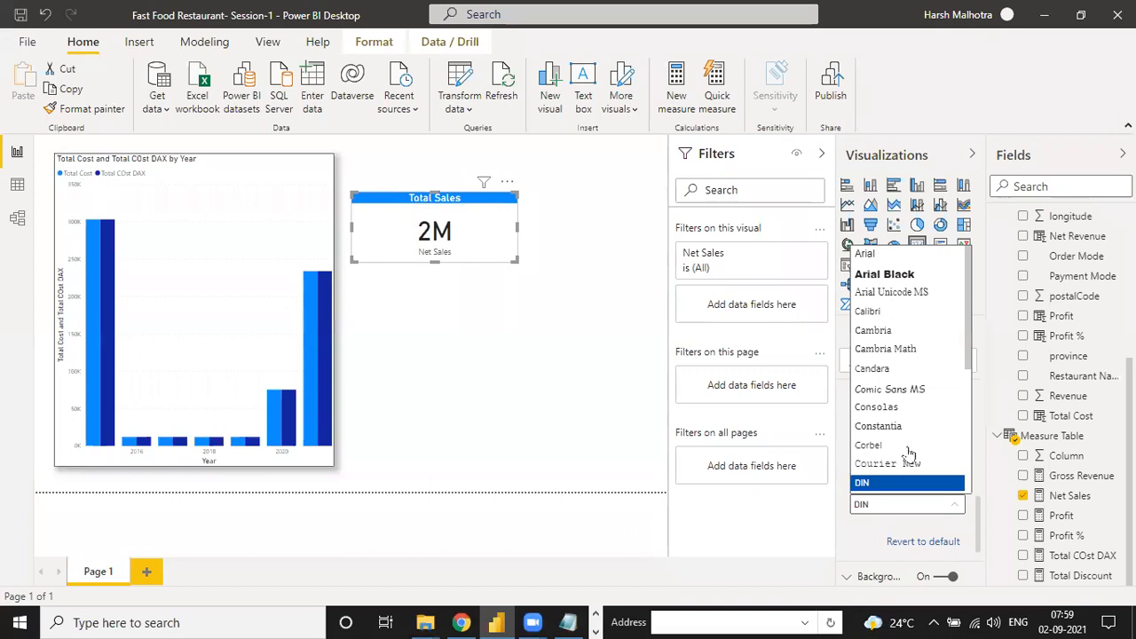
{"action": "left_click", "coordinate": [898, 392]}
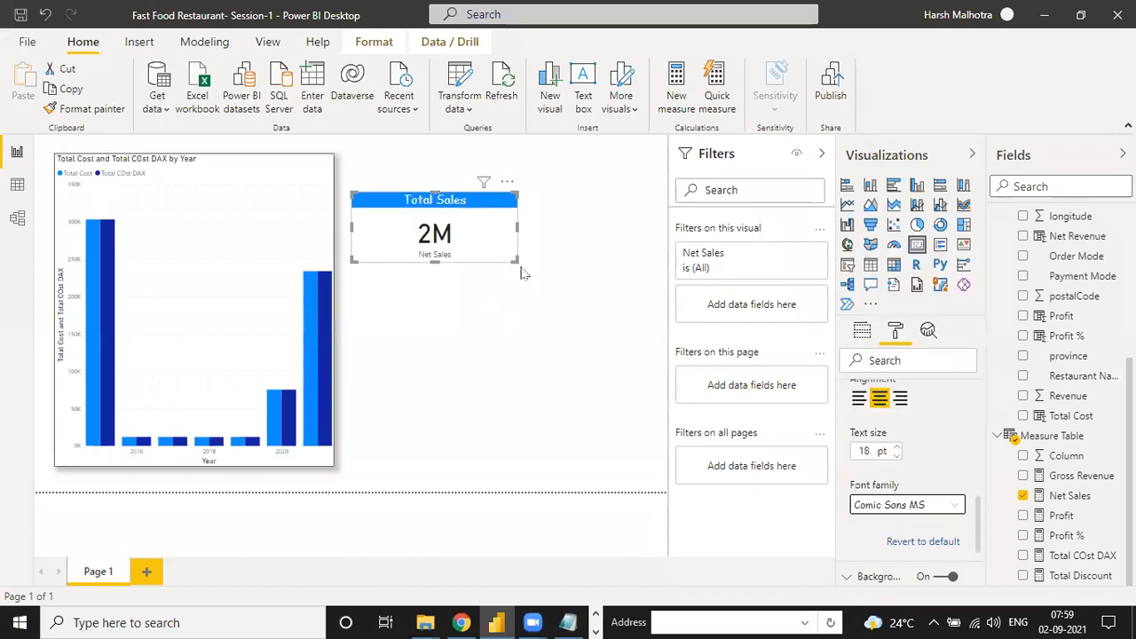
Step: Turn off the Total Sales card's category label, then resize the card and place it in the page's upper-right corner
{"action": "left_click_drag", "start_coordinate": [524, 274], "coordinate": [535, 285]}
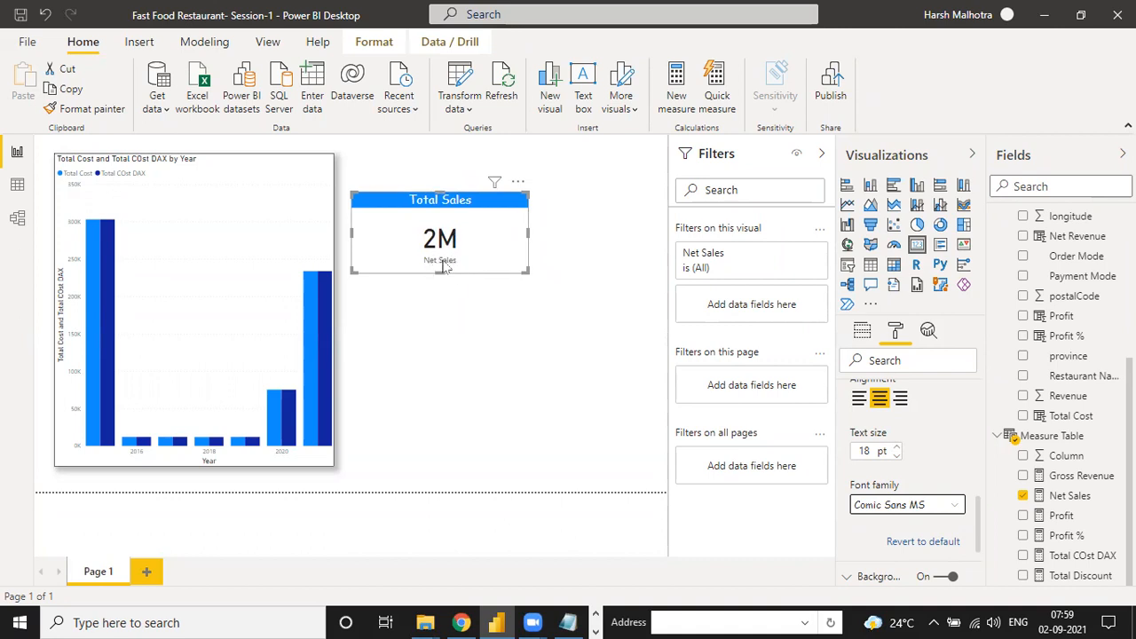
{"action": "scroll", "coordinate": [853, 462], "scroll_direction": "up", "scroll_amount": 5}
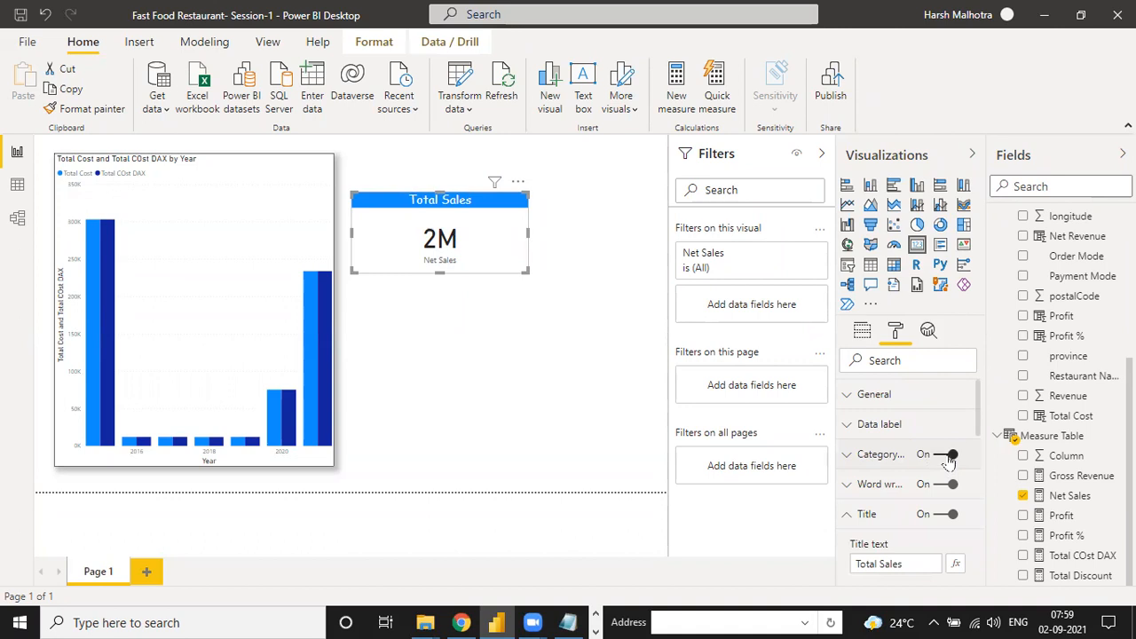
{"action": "left_click", "coordinate": [949, 455]}
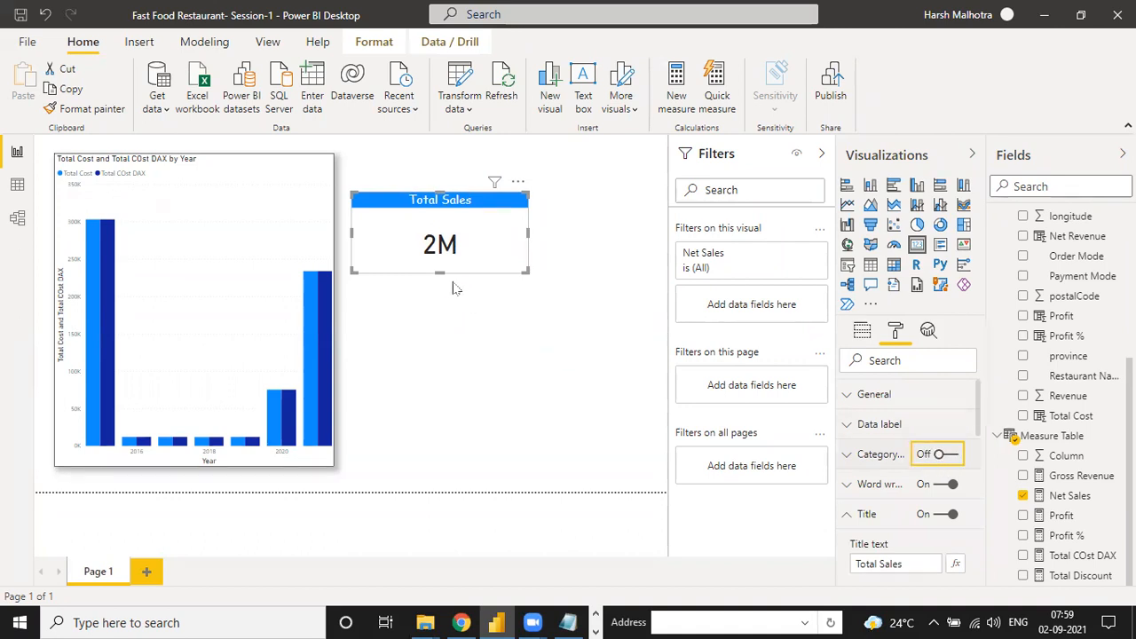
{"action": "left_click_drag", "start_coordinate": [437, 272], "coordinate": [437, 251]}
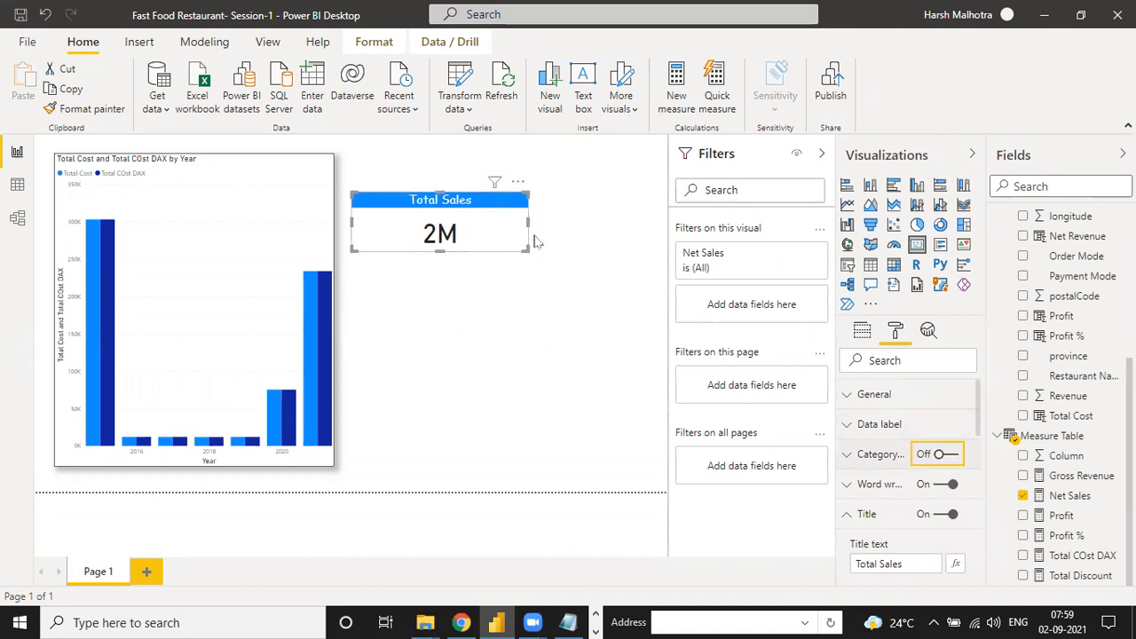
{"action": "left_click_drag", "start_coordinate": [527, 222], "coordinate": [614, 181]}
Step: Turn on the border and shadow of the Total Sales card
{"action": "scroll", "coordinate": [915, 462], "scroll_direction": "down", "scroll_amount": 5}
{"action": "left_click", "coordinate": [941, 488]}
{"action": "left_click", "coordinate": [942, 517]}
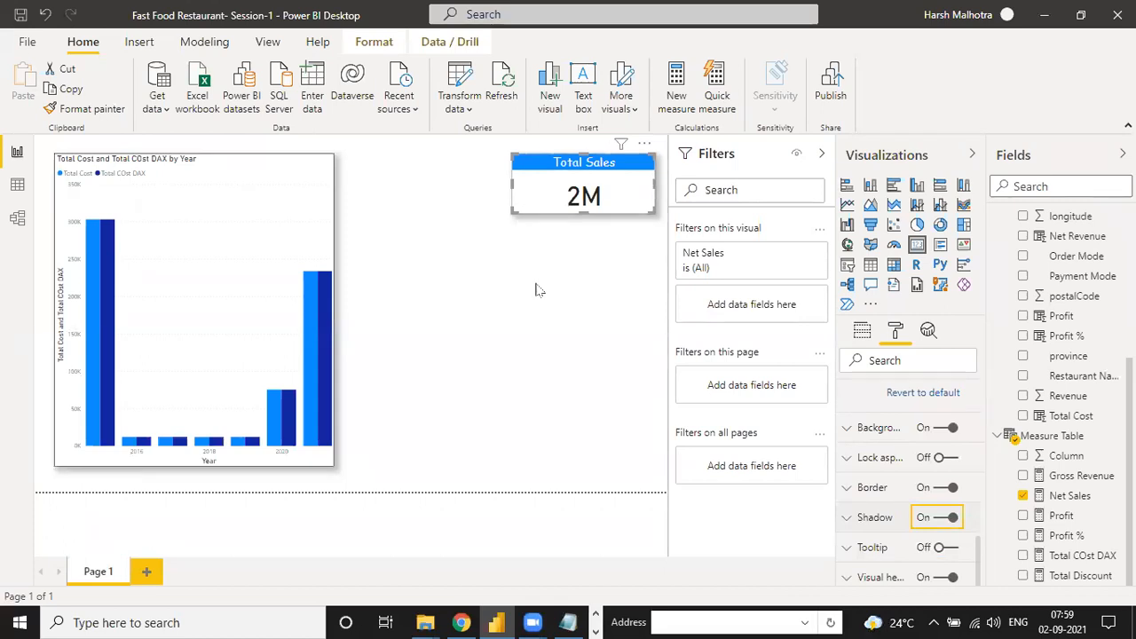
Step: Add a slicer for the Date field and shrink it to fit between the column chart and the Total Sales card
{"action": "left_click", "coordinate": [848, 264]}
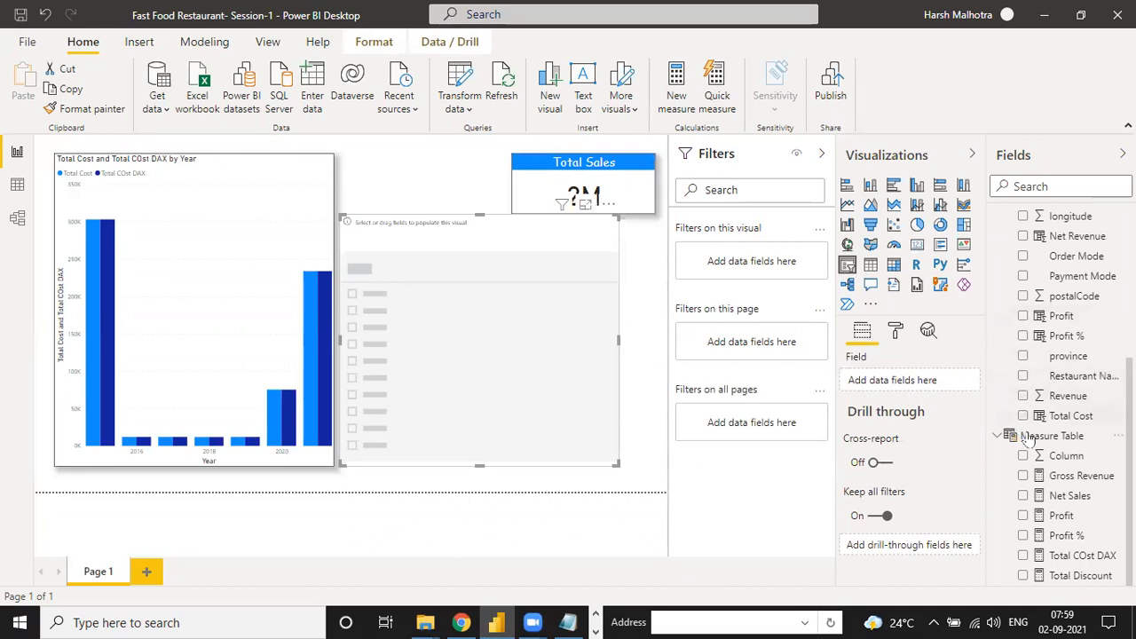
{"action": "scroll", "coordinate": [1033, 366], "scroll_direction": "up", "scroll_amount": 3}
{"action": "scroll", "coordinate": [1033, 366], "scroll_direction": "up", "scroll_amount": 1}
{"action": "left_click", "coordinate": [1022, 341]}
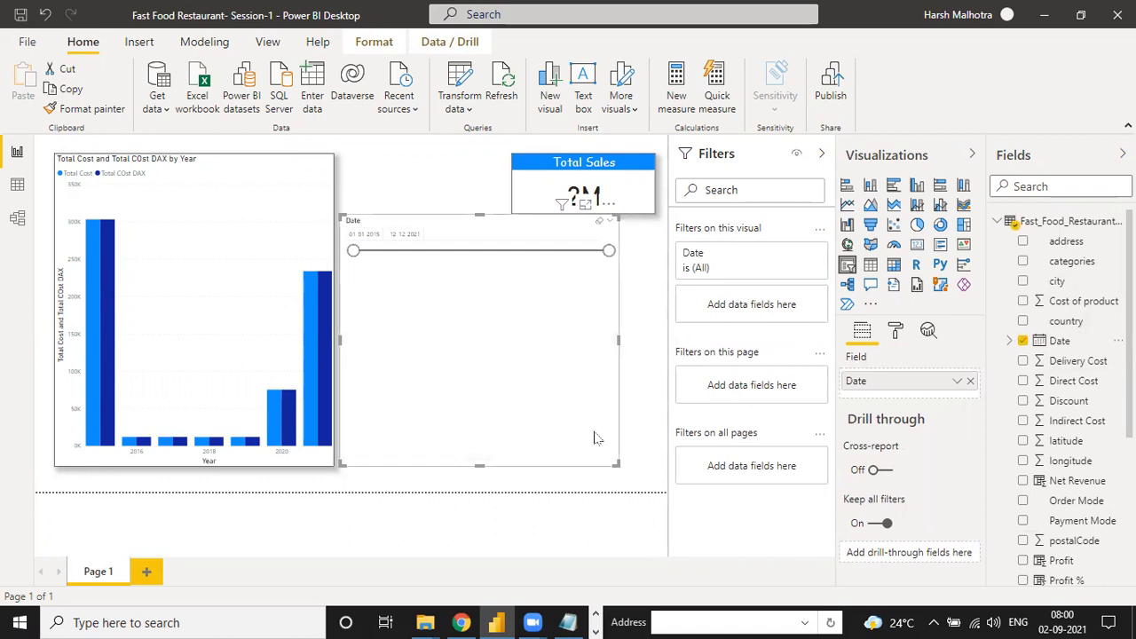
{"action": "left_click_drag", "start_coordinate": [543, 399], "coordinate": [500, 298]}
{"action": "left_click_drag", "start_coordinate": [435, 189], "coordinate": [436, 162]}
Step: Test the Date slicer with start dates in 2017, 2018 and 2019, and leave it starting at 17-10-2016
{"action": "left_click_drag", "start_coordinate": [356, 181], "coordinate": [405, 181]}
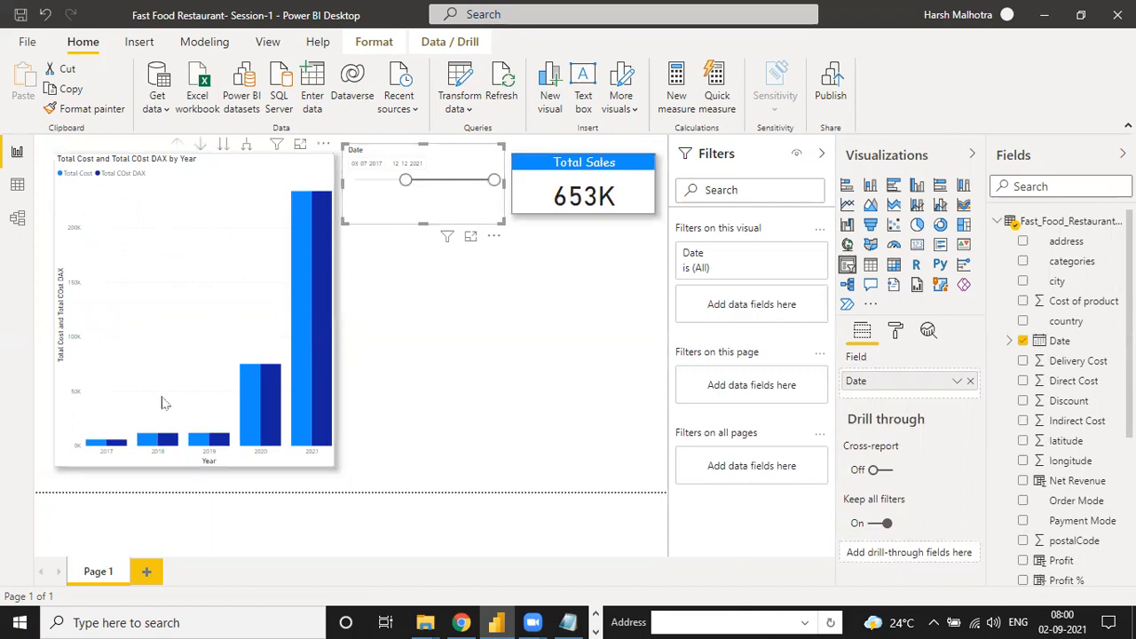
{"action": "left_click_drag", "start_coordinate": [406, 180], "coordinate": [434, 184]}
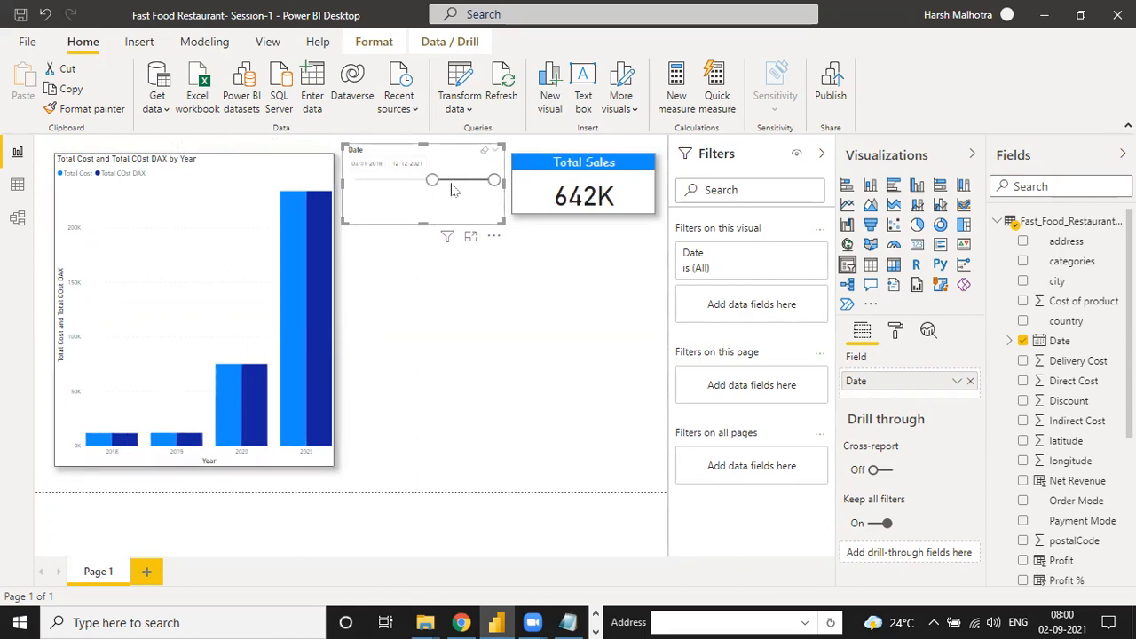
{"action": "left_click_drag", "start_coordinate": [436, 193], "coordinate": [454, 184]}
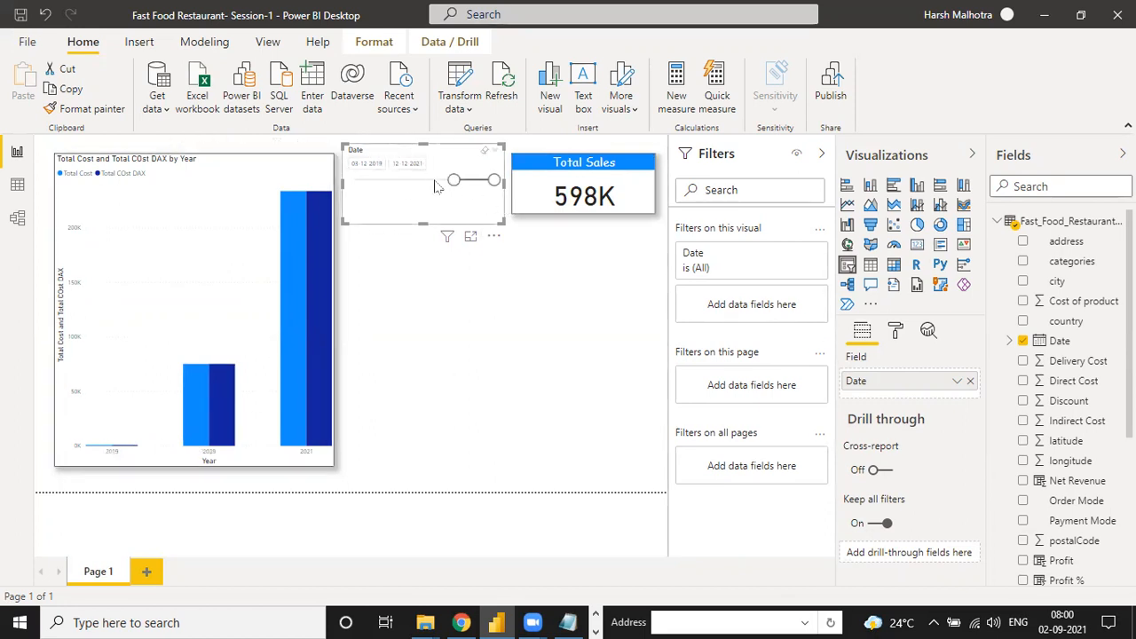
{"action": "left_click_drag", "start_coordinate": [454, 180], "coordinate": [392, 180]}
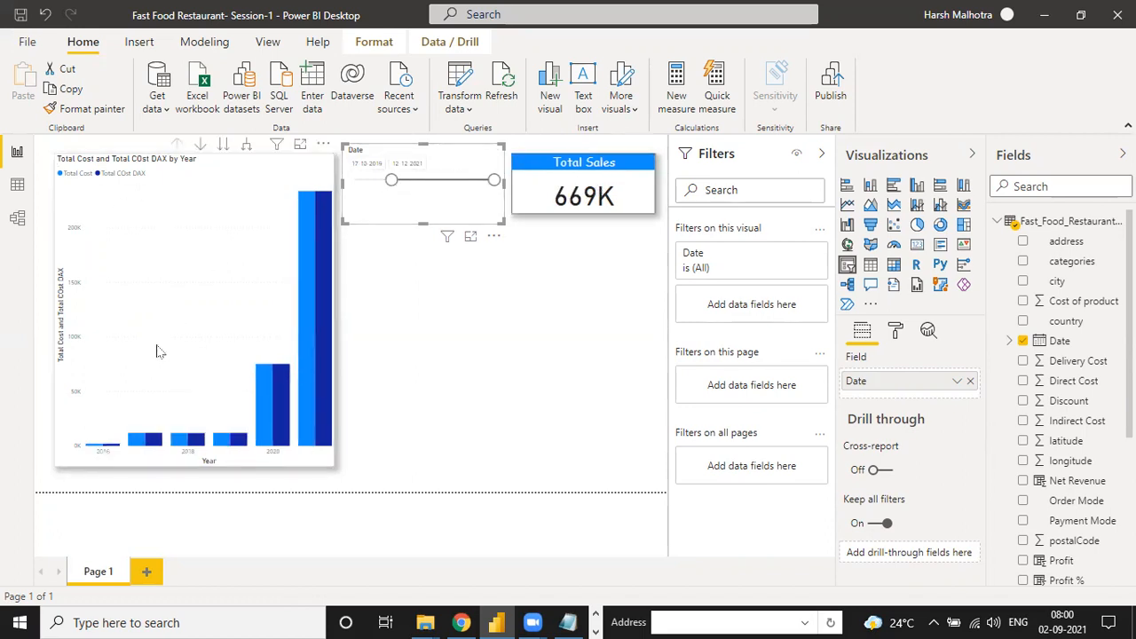
{"action": "left_click", "coordinate": [436, 329]}
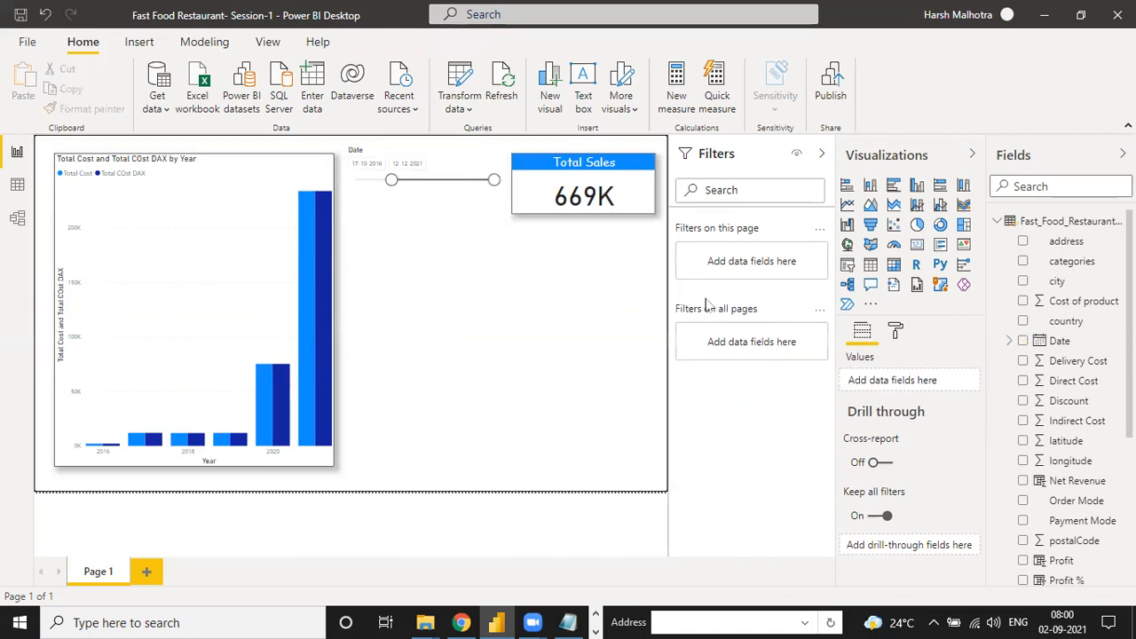
Step: Copy the Total Sales card and stack two pasted copies below the original
{"action": "left_click", "coordinate": [585, 184]}
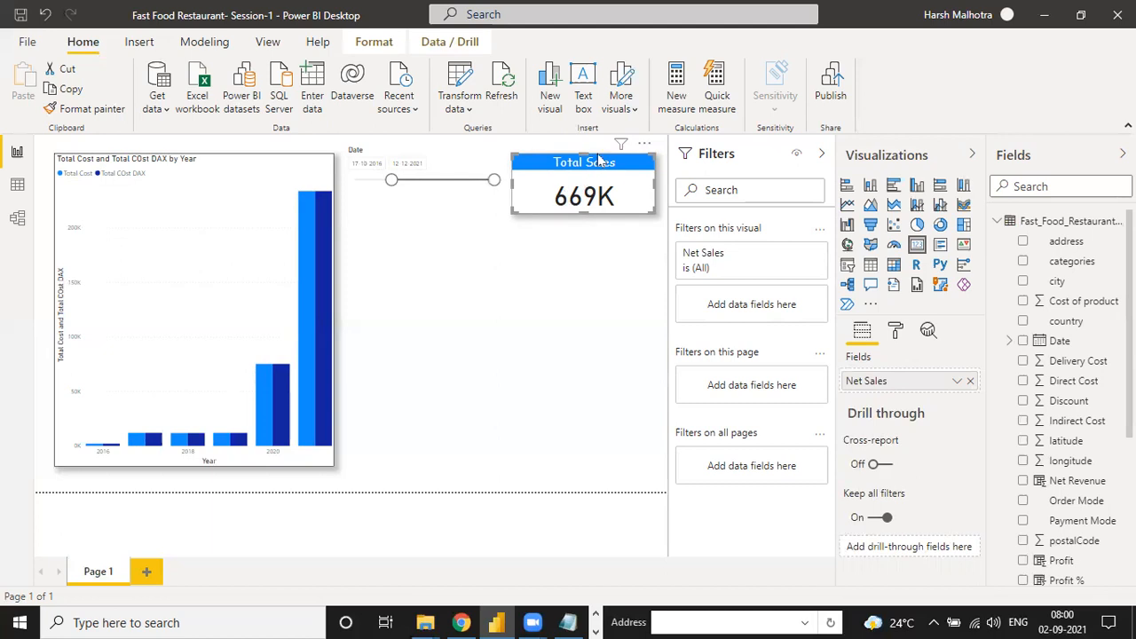
{"action": "left_click", "coordinate": [64, 89]}
{"action": "left_click", "coordinate": [23, 84]}
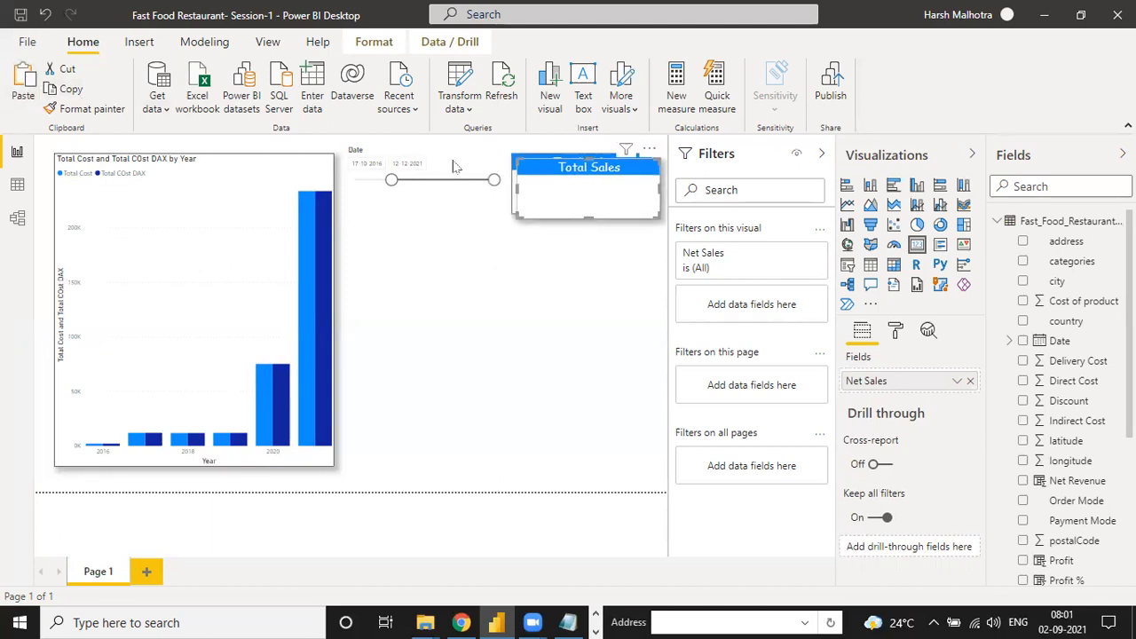
{"action": "left_click_drag", "start_coordinate": [559, 167], "coordinate": [549, 308]}
{"action": "left_click_drag", "start_coordinate": [548, 206], "coordinate": [543, 237]}
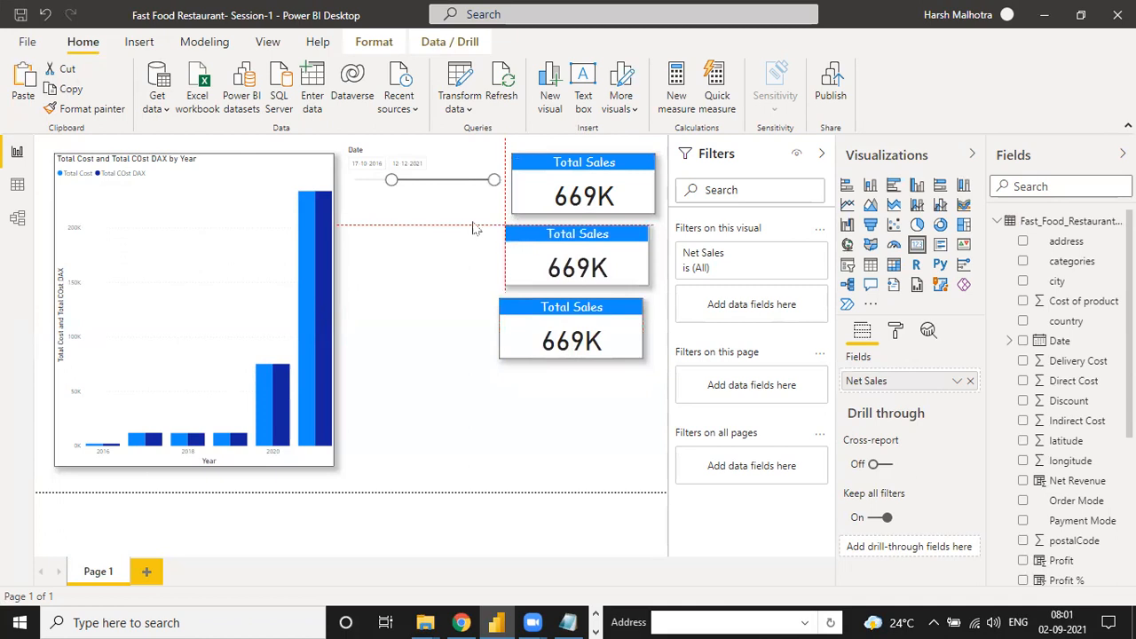
Step: Paste two more copies of the Total Sales card, one beneath the stack and one beside the second card
{"action": "key", "text": "ctrl+v"}
{"action": "left_click_drag", "start_coordinate": [551, 204], "coordinate": [540, 388]}
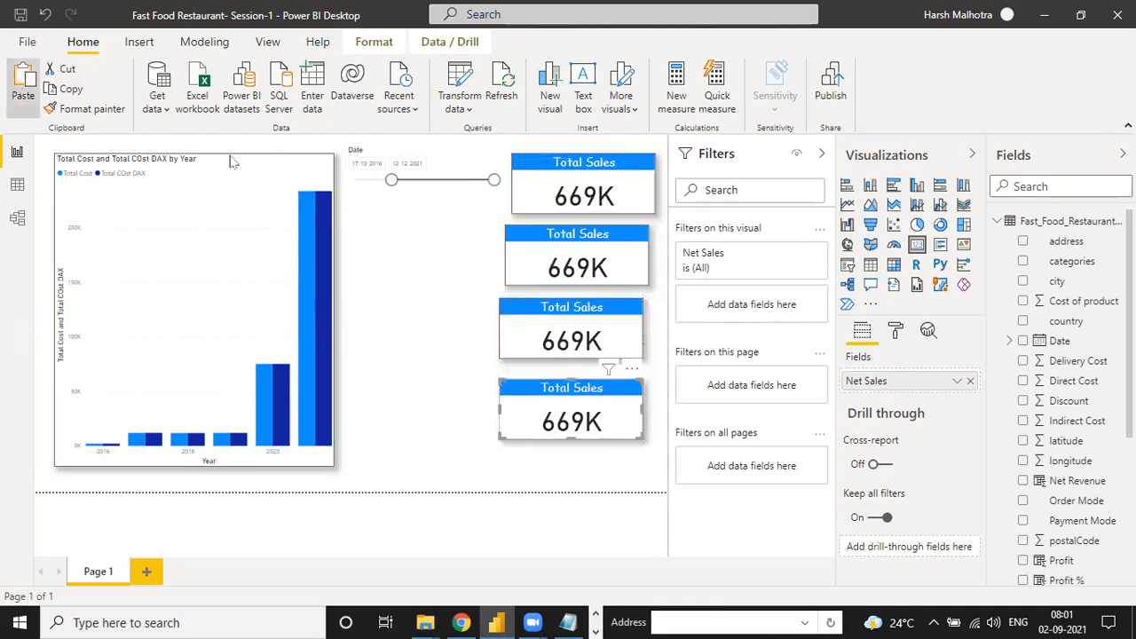
{"action": "left_click", "coordinate": [23, 87]}
{"action": "left_click_drag", "start_coordinate": [561, 180], "coordinate": [405, 245]}
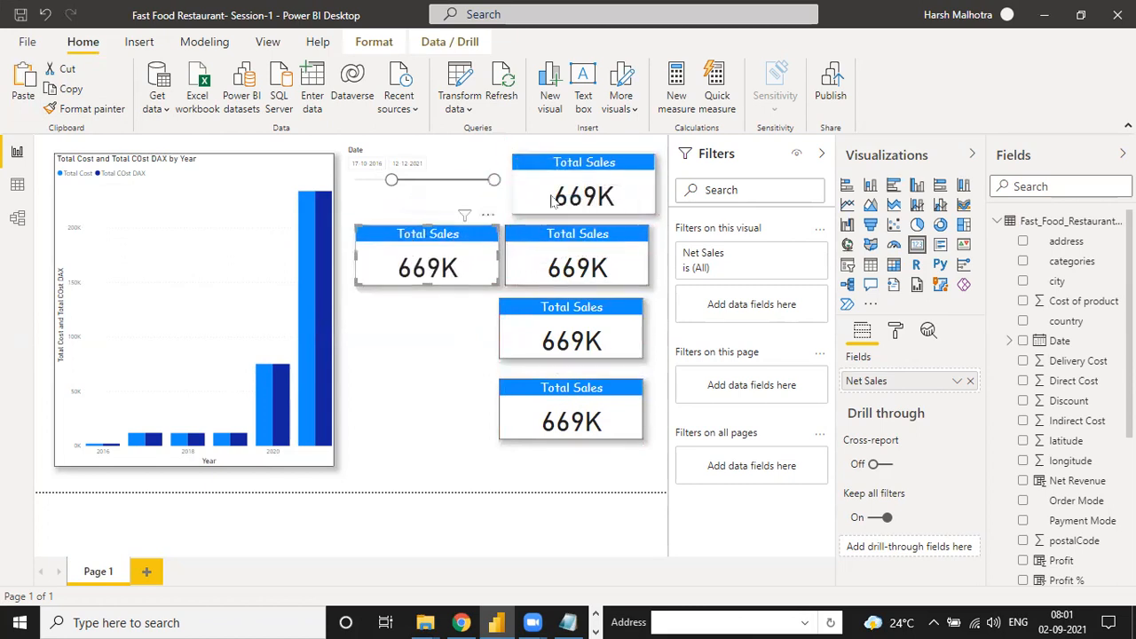
Step: Align the first, third and fourth stacked cards with the second one in a single column
{"action": "left_click_drag", "start_coordinate": [544, 163], "coordinate": [538, 172]}
{"action": "left_click_drag", "start_coordinate": [578, 317], "coordinate": [583, 318]}
{"action": "left_click_drag", "start_coordinate": [568, 392], "coordinate": [573, 388]}
Step: Replace the Net Sales field of the second stacked card with the Gross Revenue measure
{"action": "left_click", "coordinate": [613, 262]}
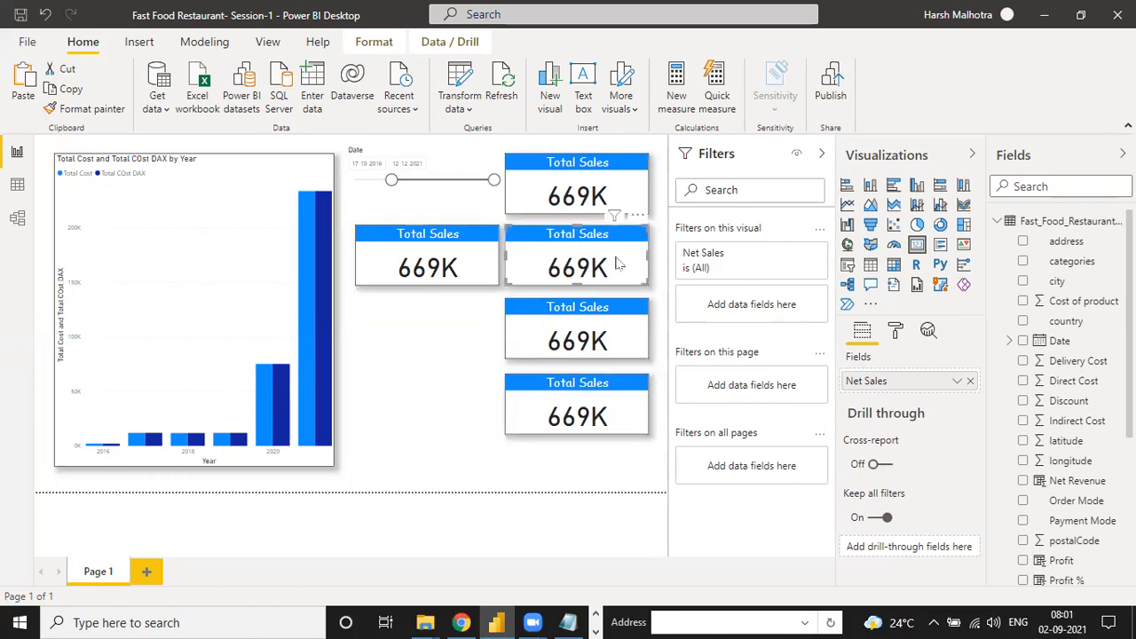
{"action": "scroll", "coordinate": [1030, 480], "scroll_direction": "down", "scroll_amount": 3}
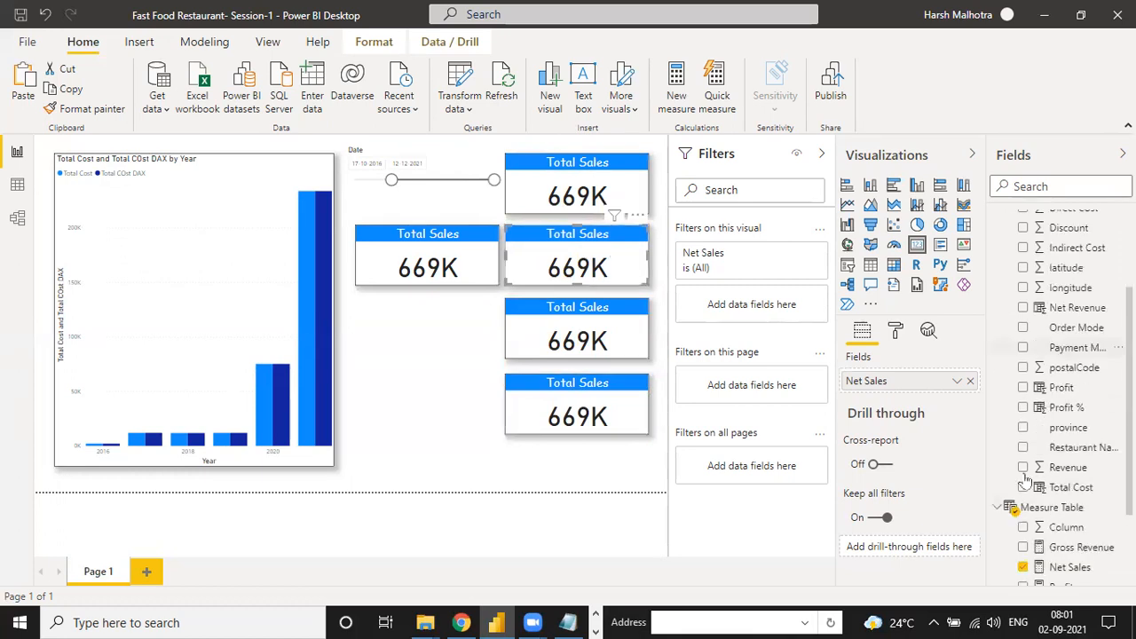
{"action": "left_click", "coordinate": [970, 382]}
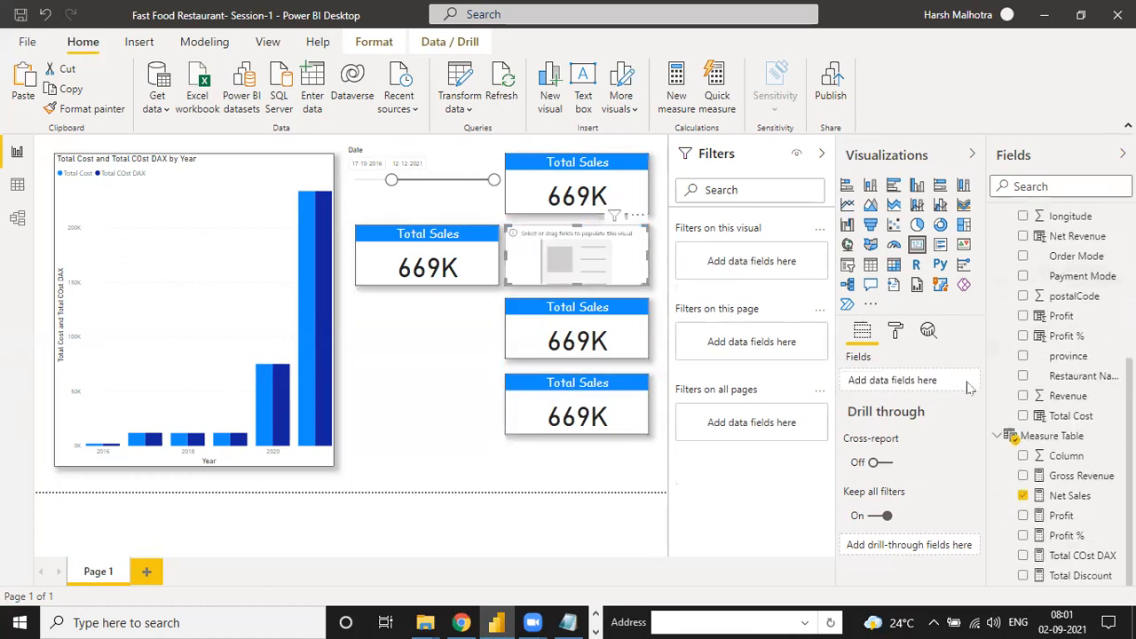
{"action": "left_click", "coordinate": [1023, 476]}
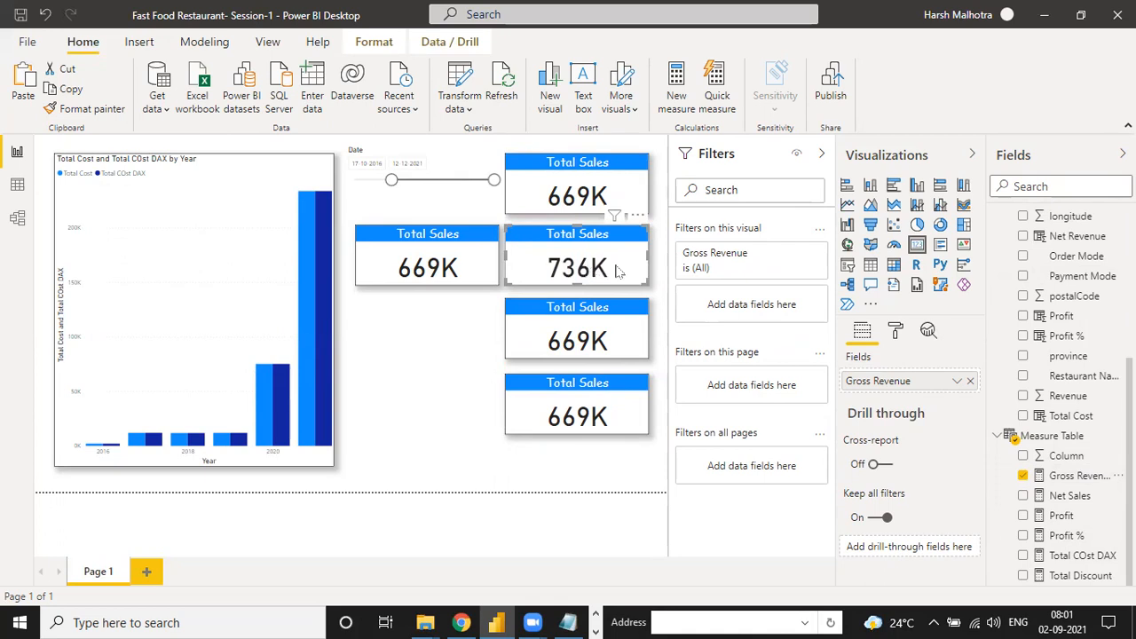
Step: Change the title text of the Gross Revenue card to "Total Gross Sales"
{"action": "left_click", "coordinate": [896, 332]}
{"action": "left_click", "coordinate": [848, 516]}
{"action": "left_click", "coordinate": [904, 566]}
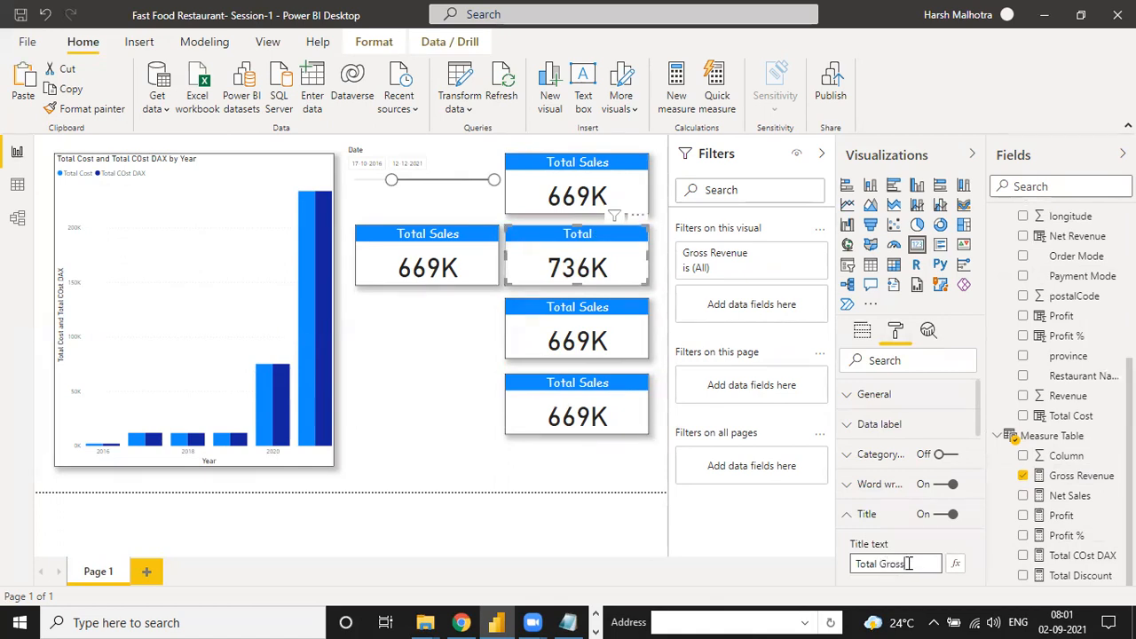
{"action": "type", "text": "Gross Sales"}
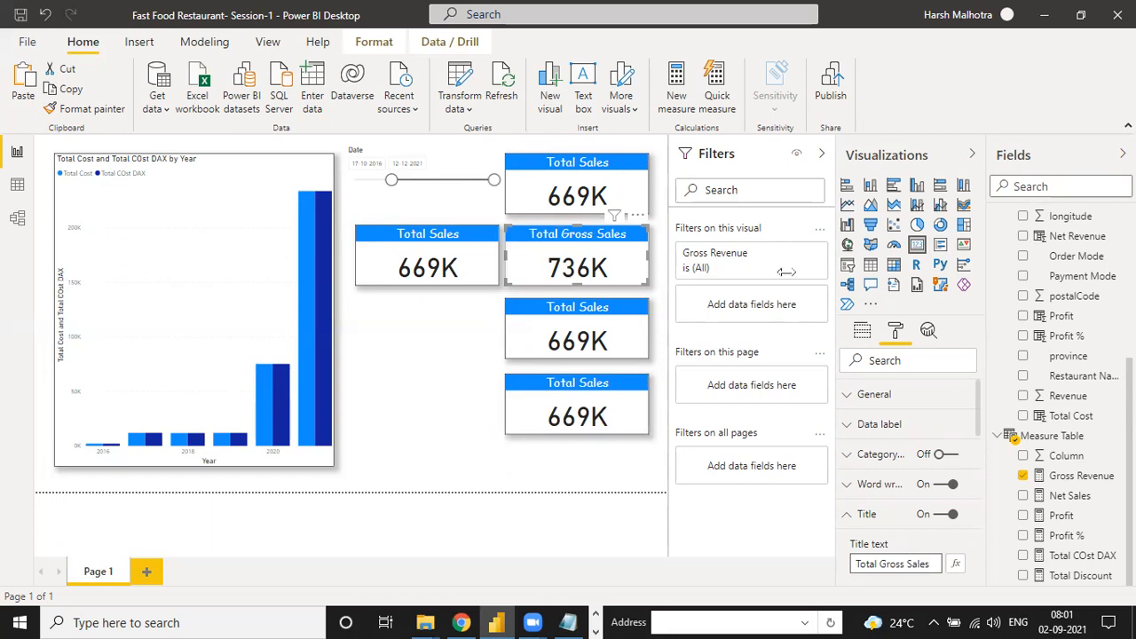
Step: Change the title text of the topmost Net Sales card to "Total Net Sales"
{"action": "left_click", "coordinate": [603, 186]}
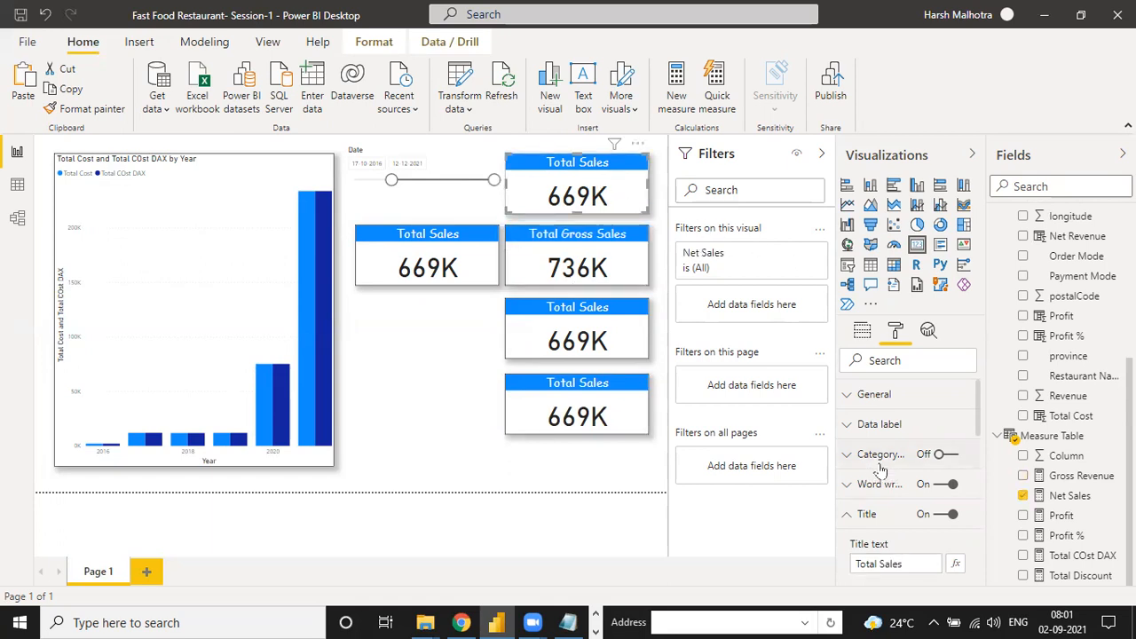
{"action": "left_click", "coordinate": [920, 564]}
{"action": "key", "text": "BackSpace"}
{"action": "key", "text": "BackSpace"}
{"action": "key", "text": "BackSpace"}
{"action": "key", "text": "BackSpace"}
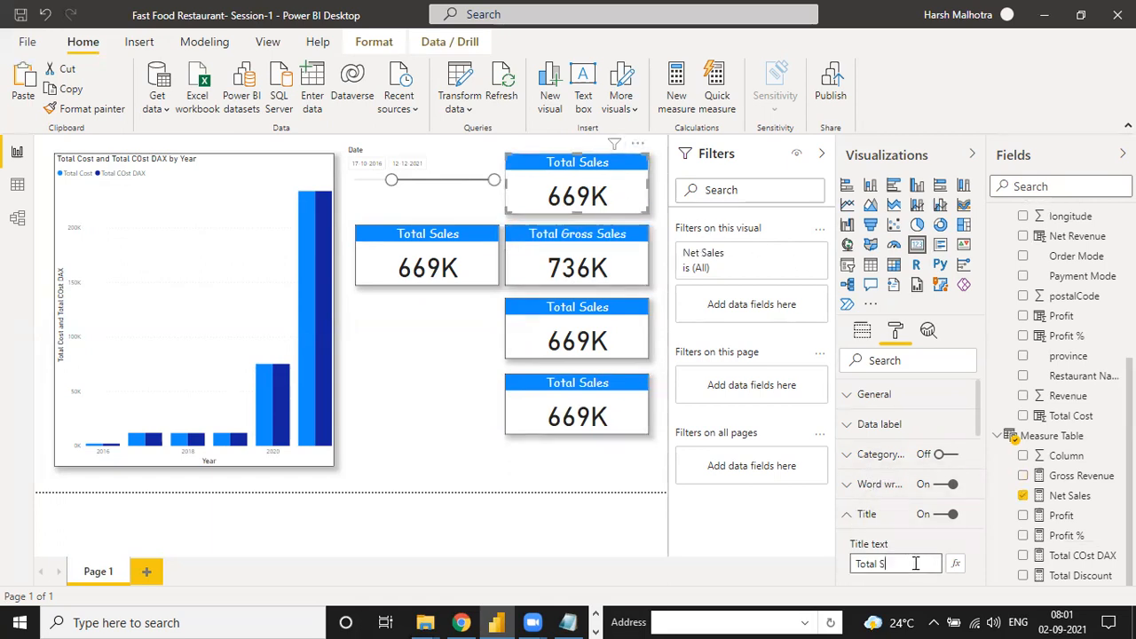
{"action": "type", "text": "Net"}
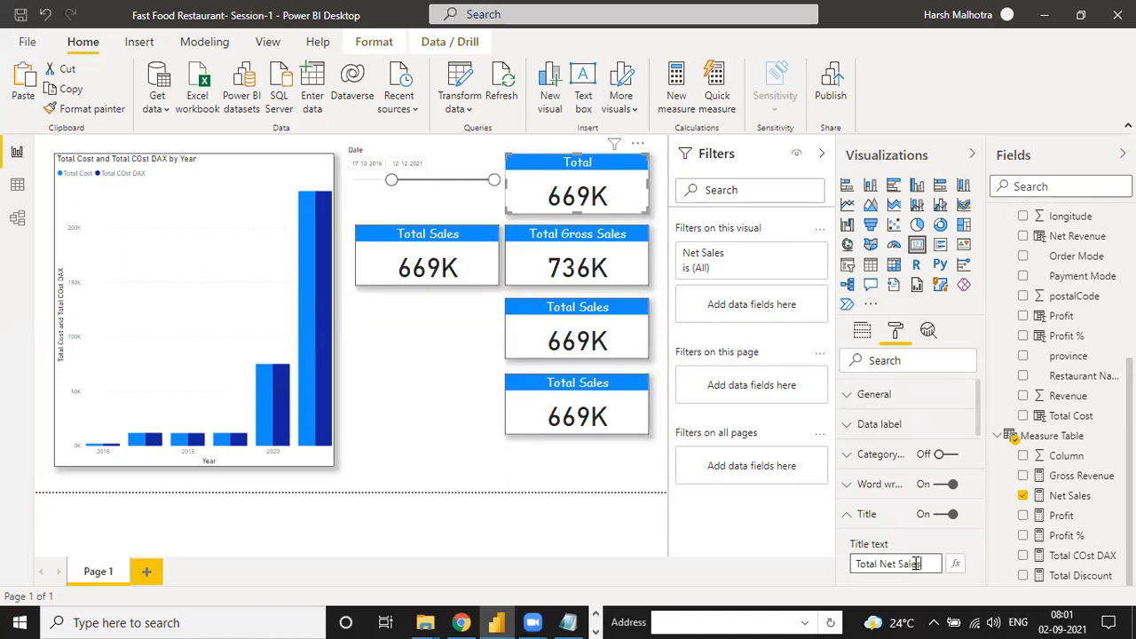
{"action": "type", "text": " Sales"}
{"action": "left_click", "coordinate": [532, 321]}
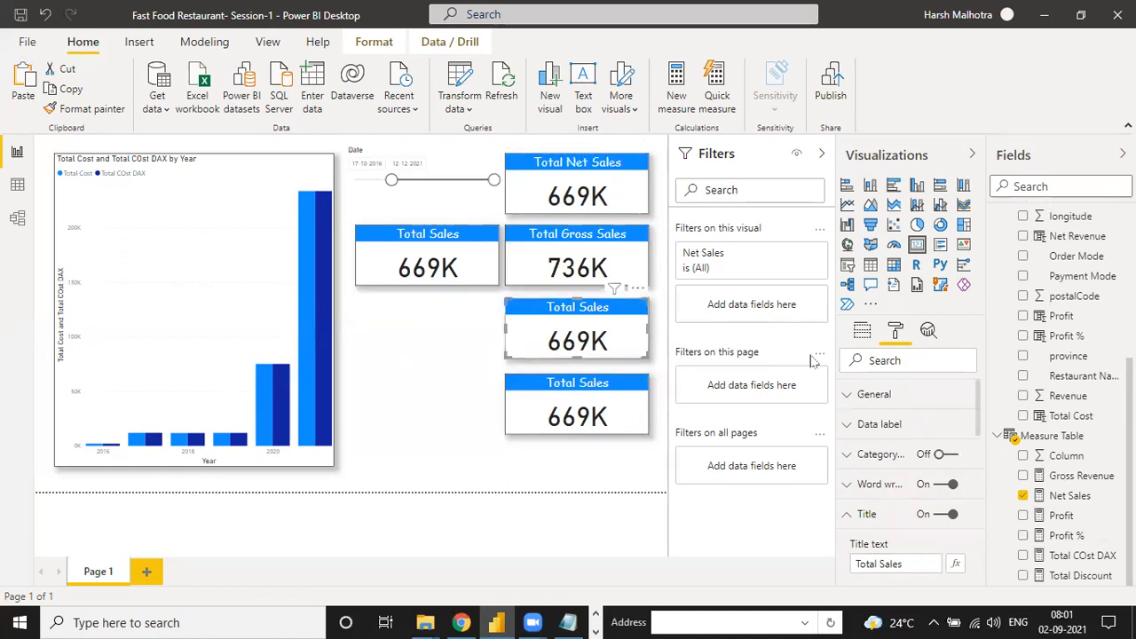
Step: Replace the third stacked card's Net Sales field with the Total COst DAX measure and change its title text to "Total Cost"
{"action": "left_click", "coordinate": [866, 332]}
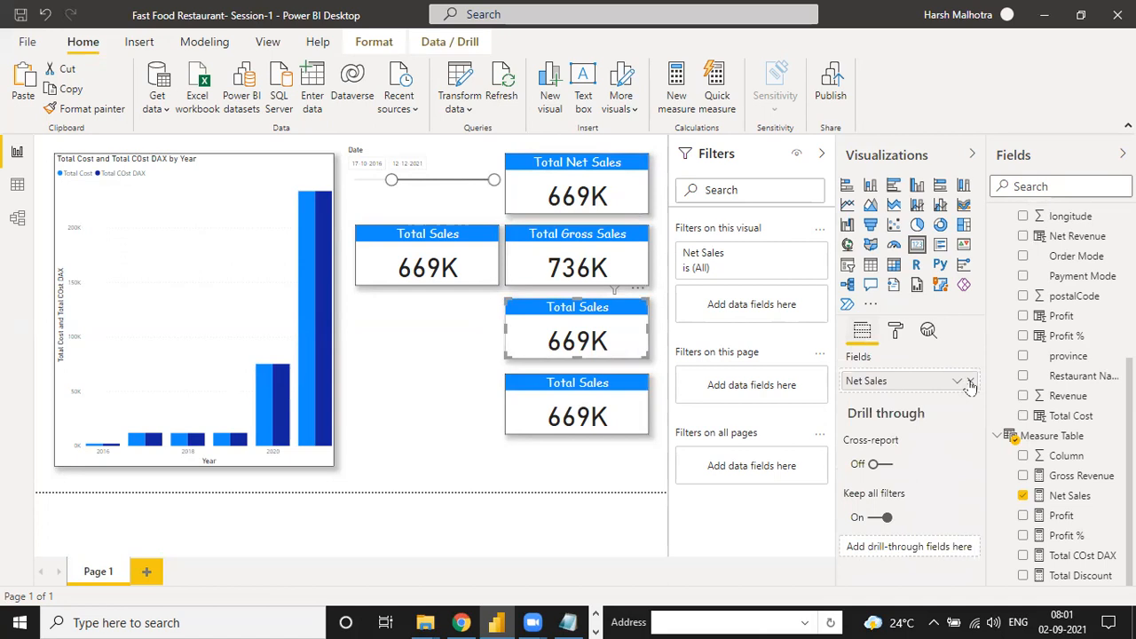
{"action": "left_click", "coordinate": [968, 380]}
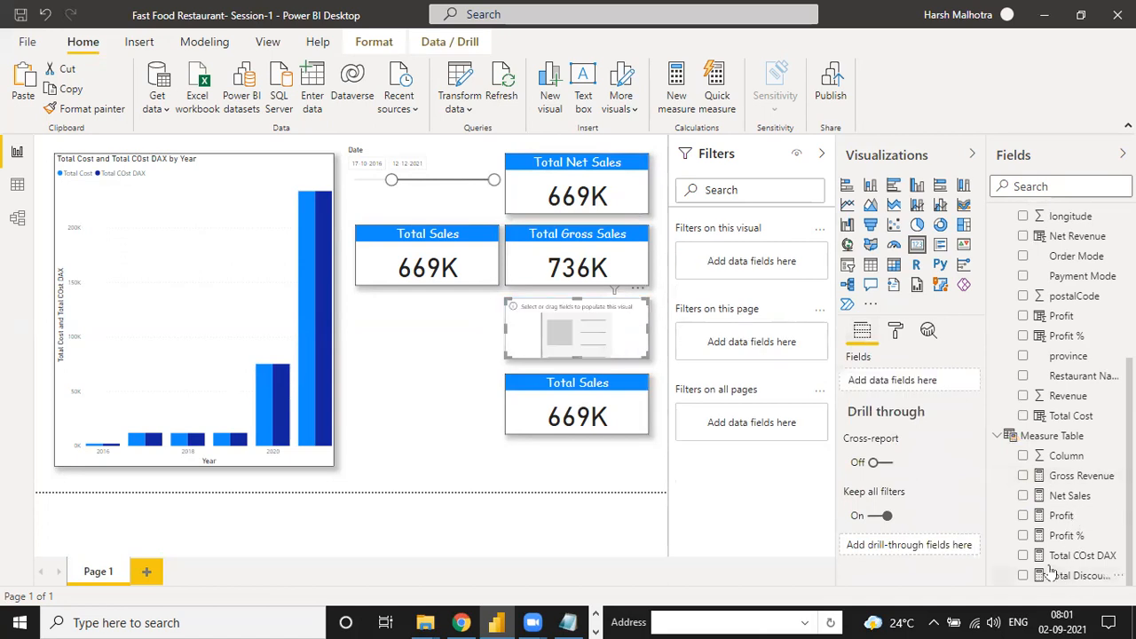
{"action": "left_click", "coordinate": [1023, 556]}
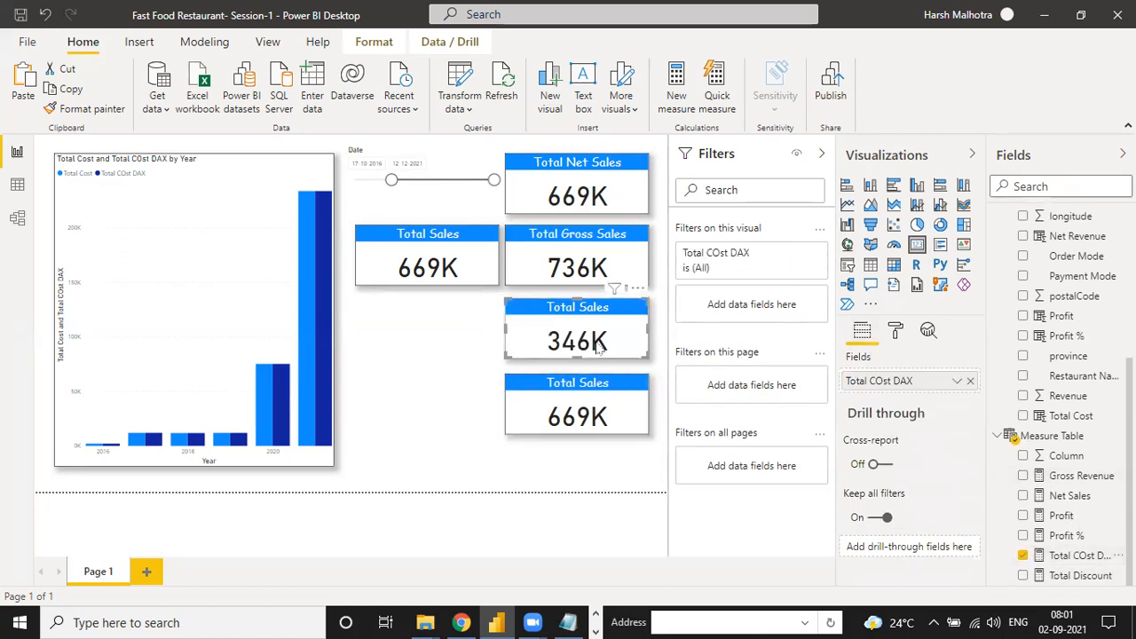
{"action": "left_click", "coordinate": [895, 330]}
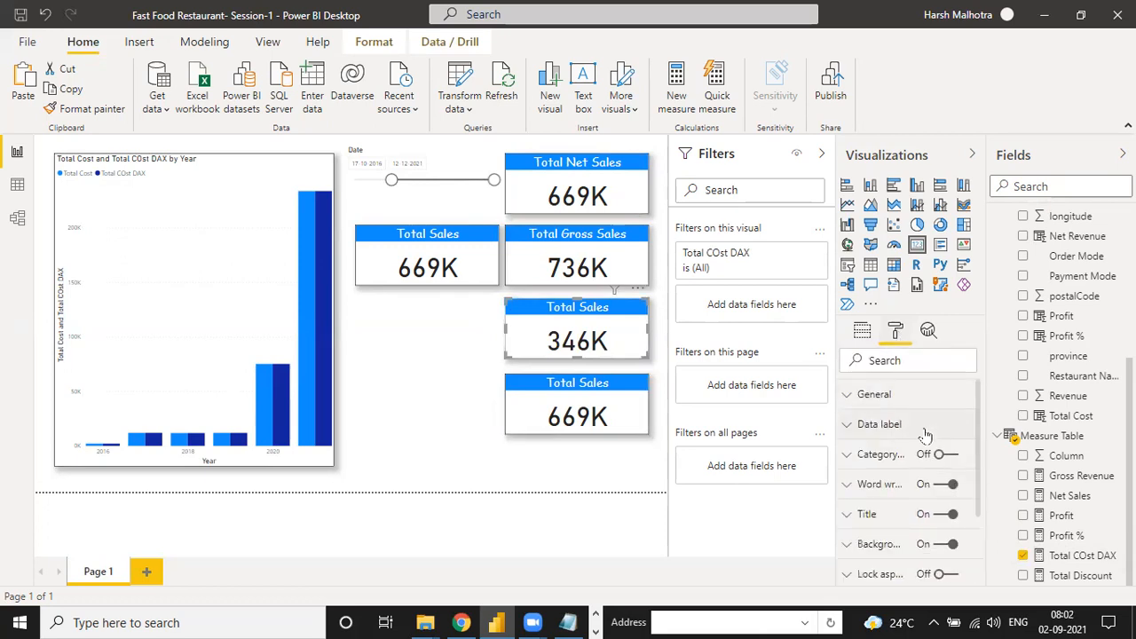
{"action": "left_click", "coordinate": [849, 518]}
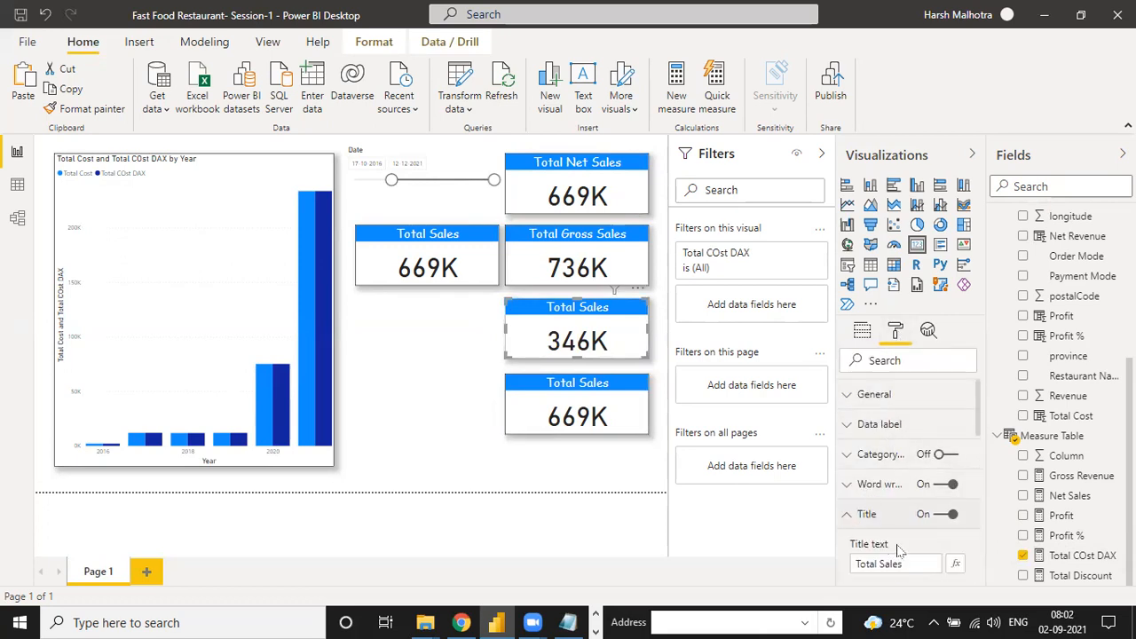
{"action": "type", "text": "Cos"}
Step: Replace the lowest stacked card's Net Sales field with the Total Discount measure and change its title text to "Total Discount"
{"action": "left_click", "coordinate": [552, 431]}
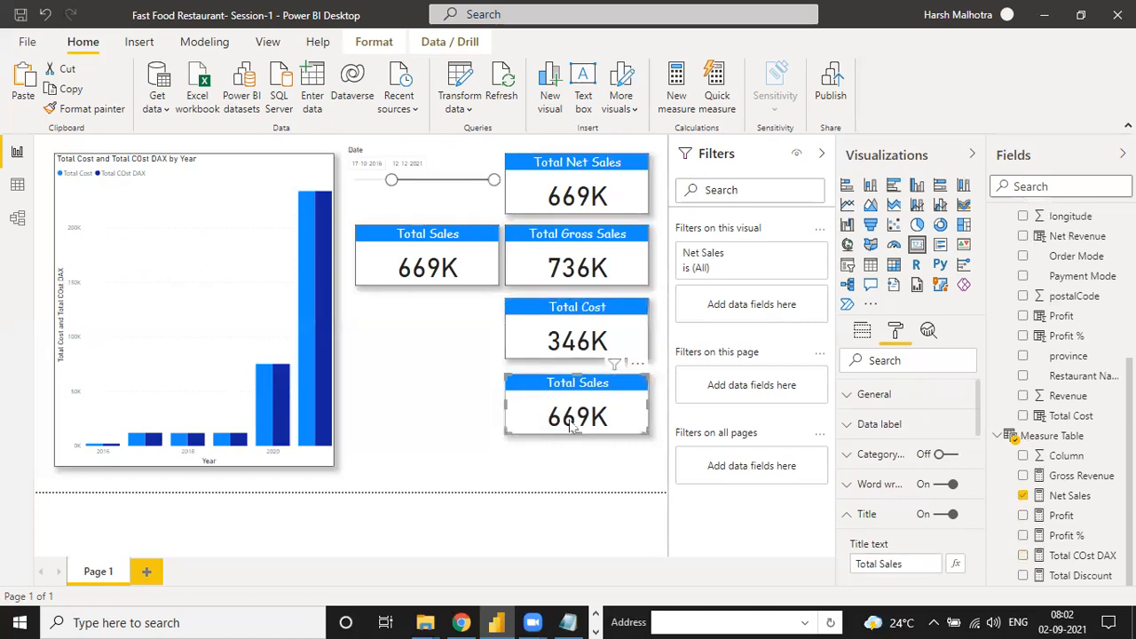
{"action": "left_click", "coordinate": [862, 331]}
{"action": "left_click", "coordinate": [971, 383]}
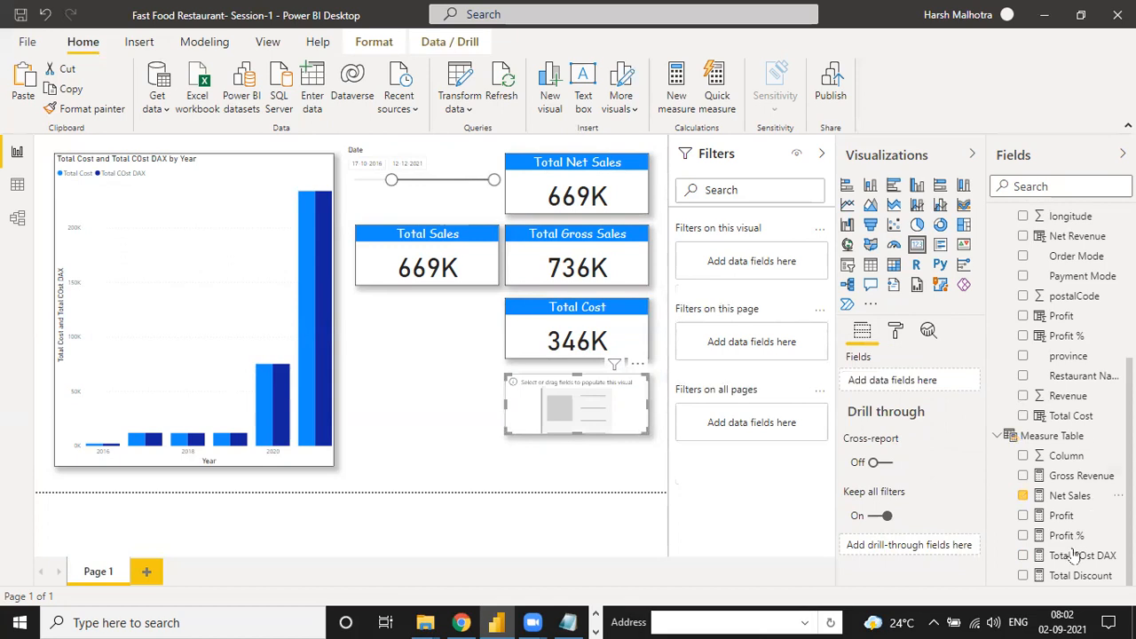
{"action": "left_click", "coordinate": [1023, 576]}
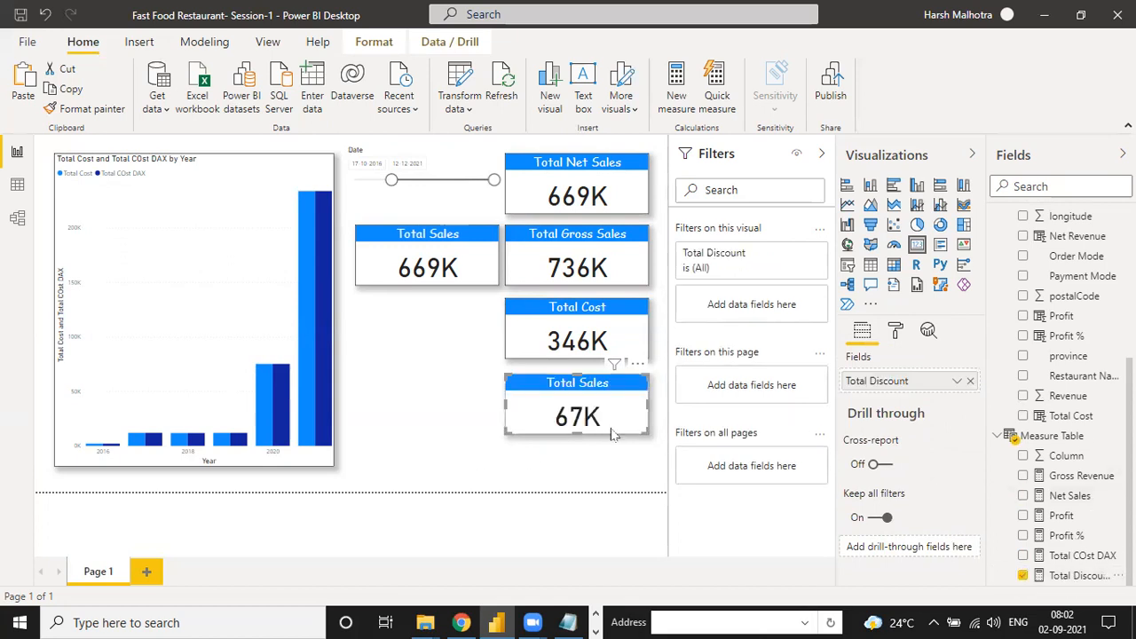
{"action": "left_click", "coordinate": [895, 331]}
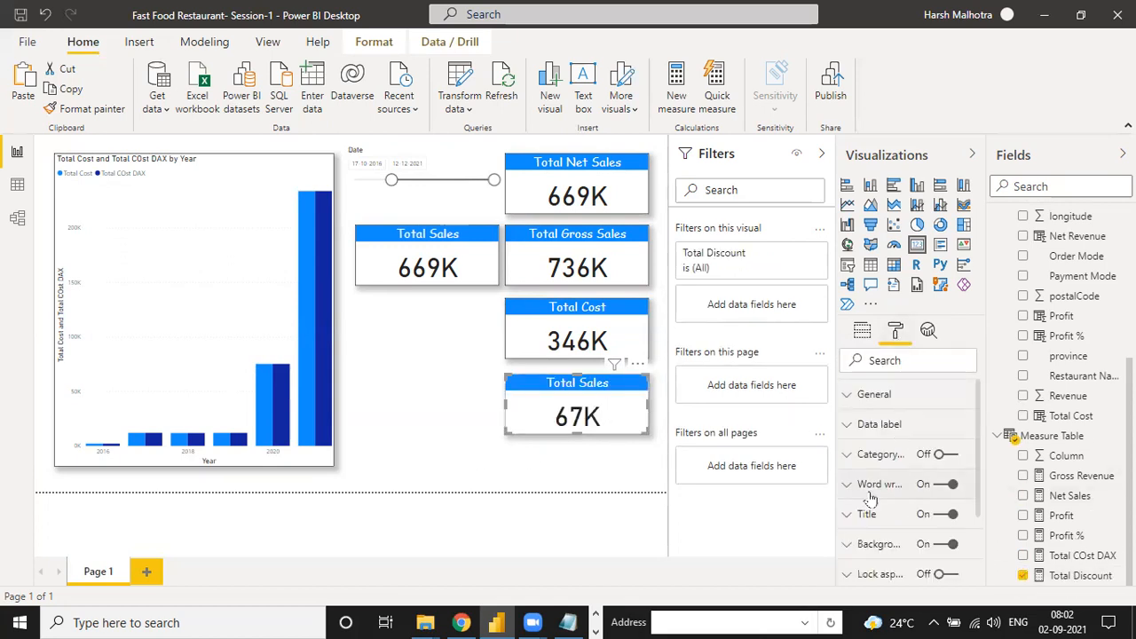
{"action": "left_click", "coordinate": [863, 515]}
{"action": "left_click", "coordinate": [903, 563]}
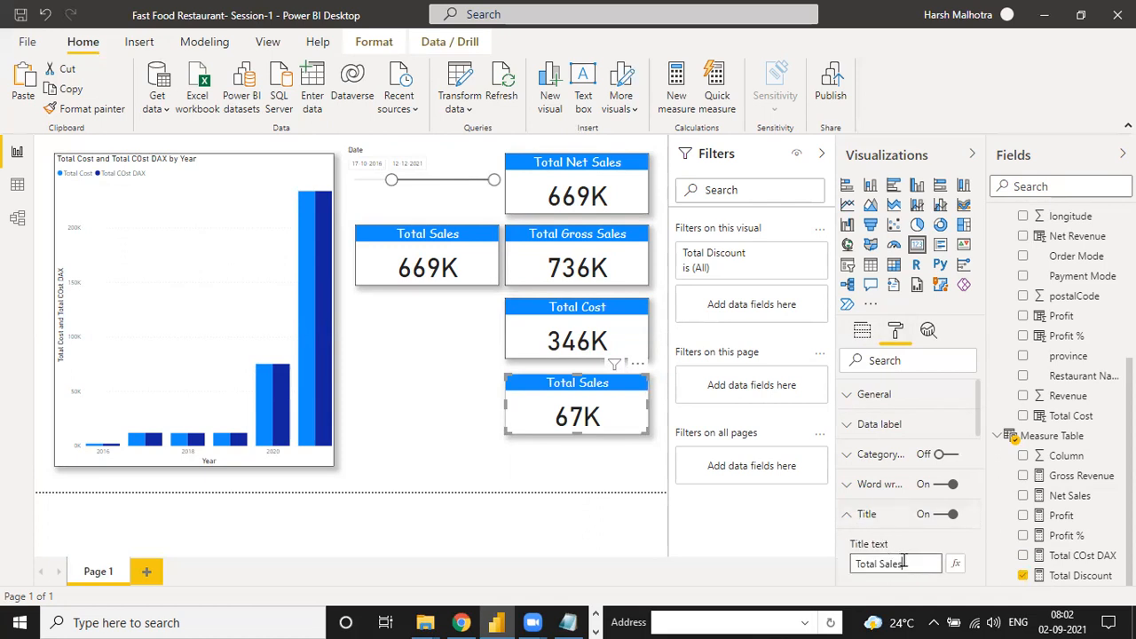
{"action": "type", "text": "Disc"}
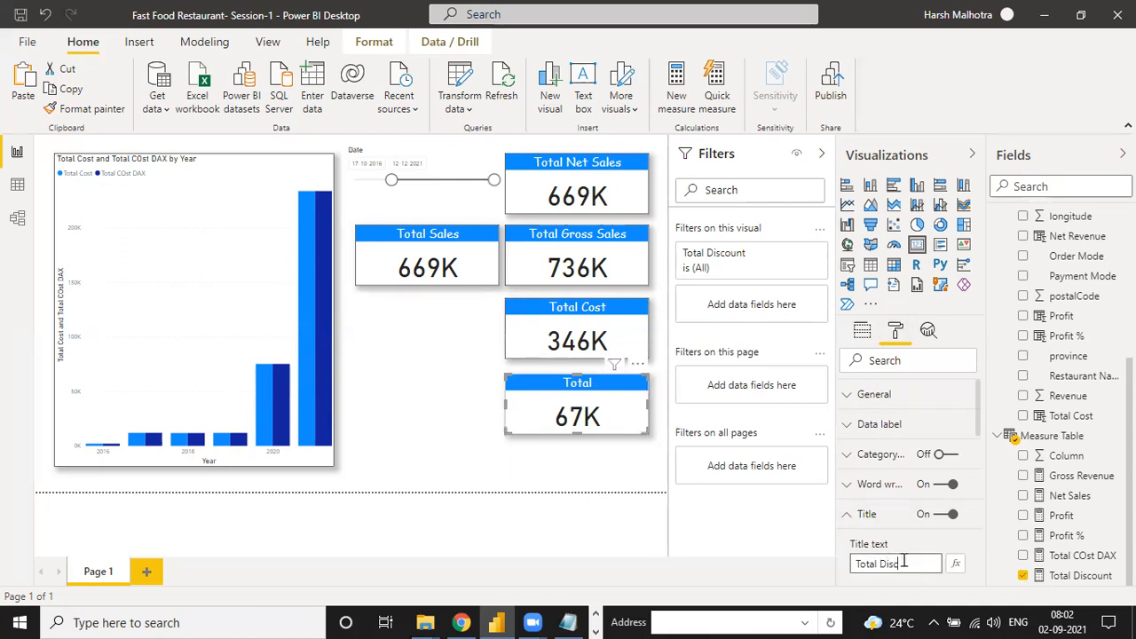
{"action": "type", "text": "ount"}
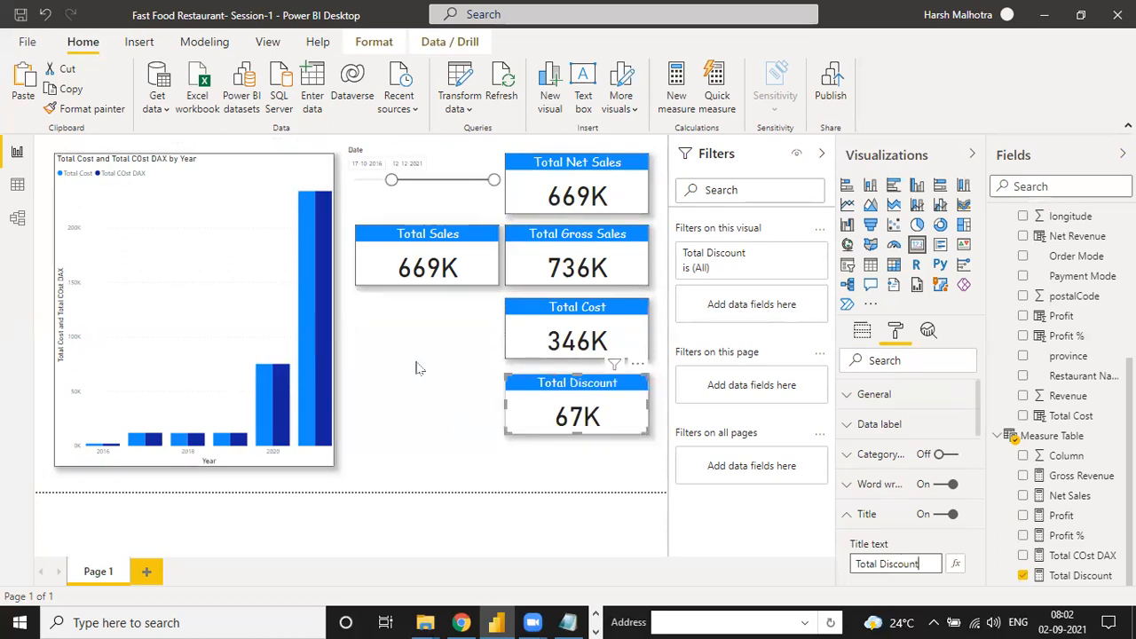
Step: Replace the separate Total Sales card's field with the Profit measure and change its title text to "Total Profit"
{"action": "left_click", "coordinate": [432, 265]}
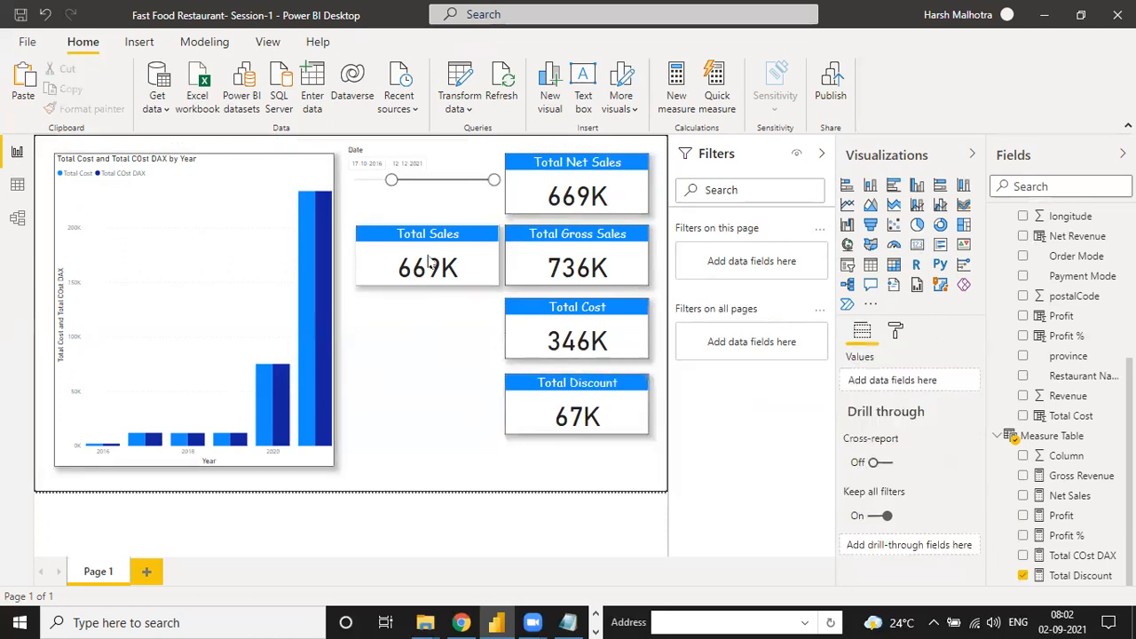
{"action": "left_click", "coordinate": [971, 381]}
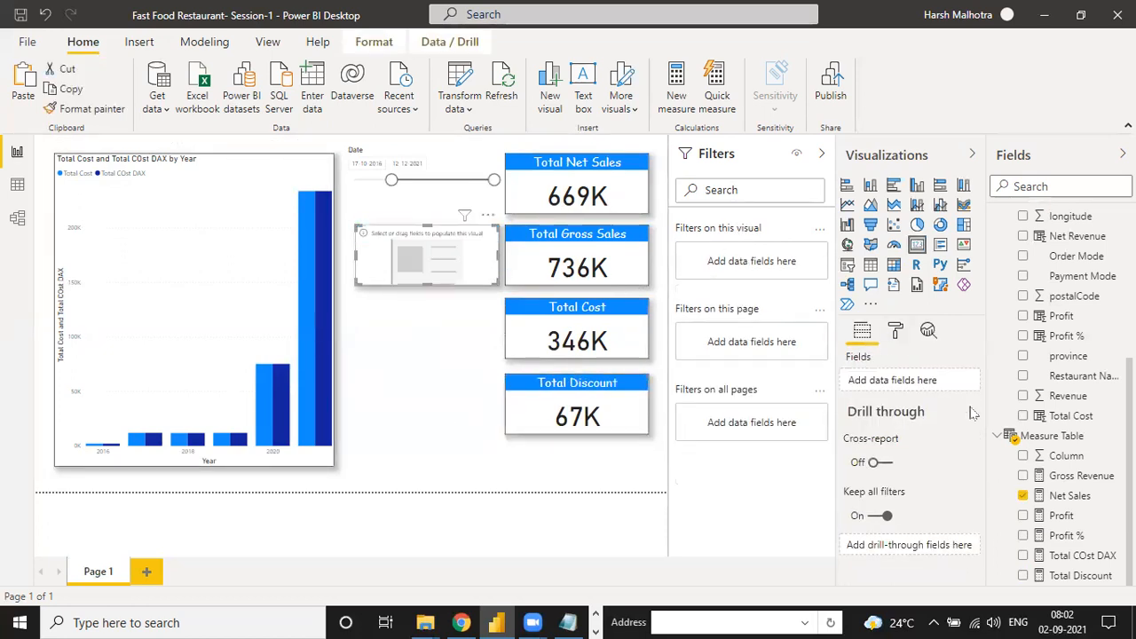
{"action": "left_click", "coordinate": [1024, 516]}
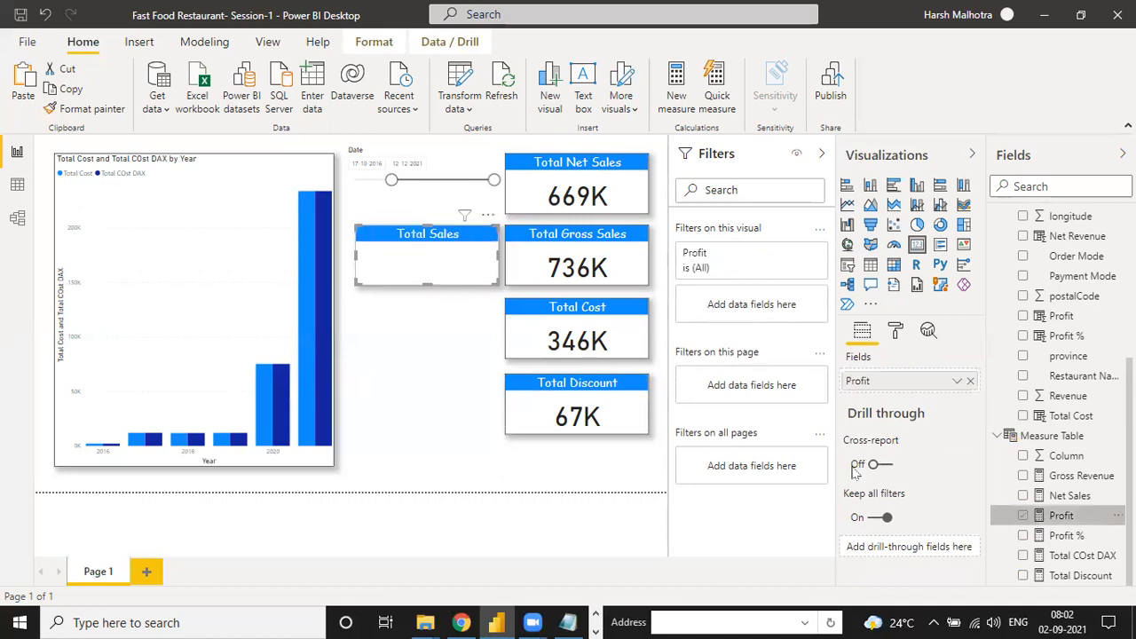
{"action": "left_click", "coordinate": [897, 334]}
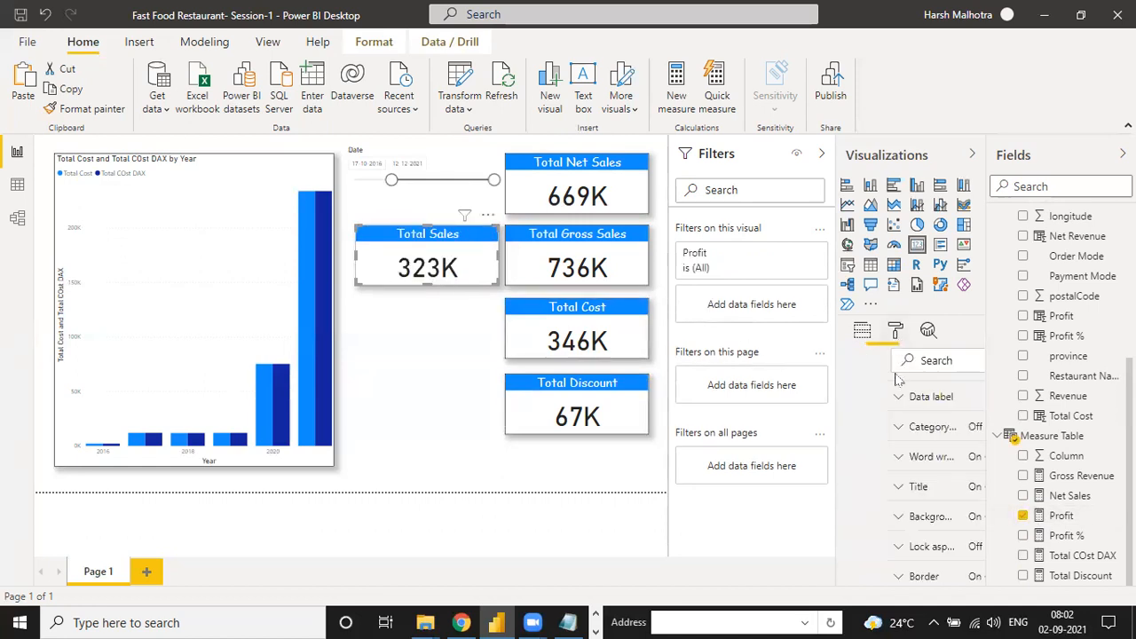
{"action": "left_click", "coordinate": [850, 520]}
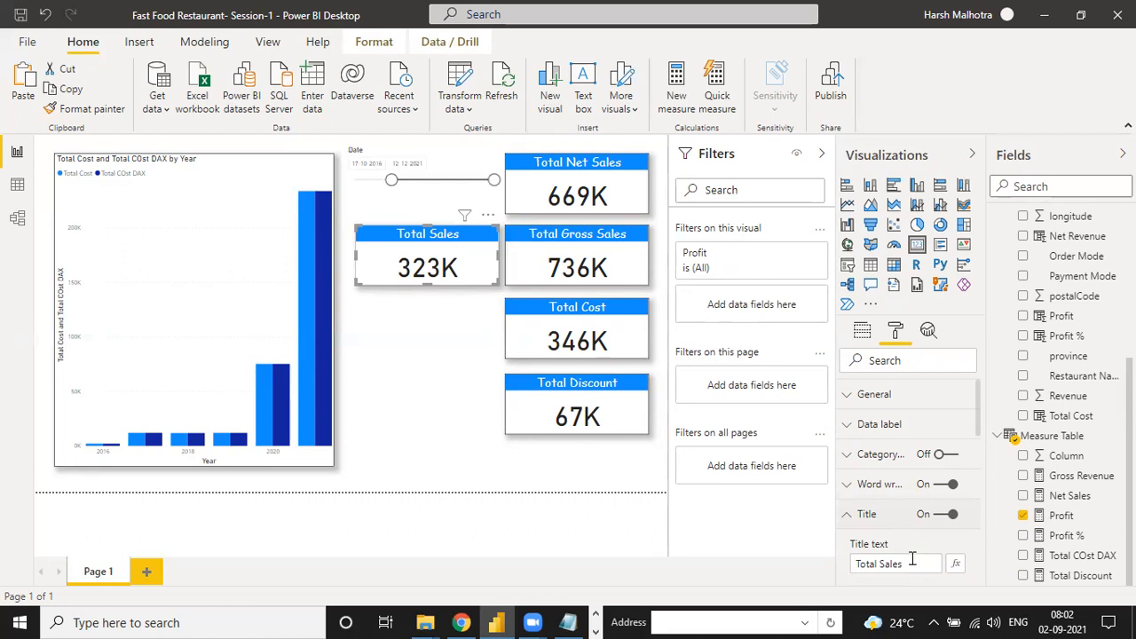
{"action": "type", "text": "Profit"}
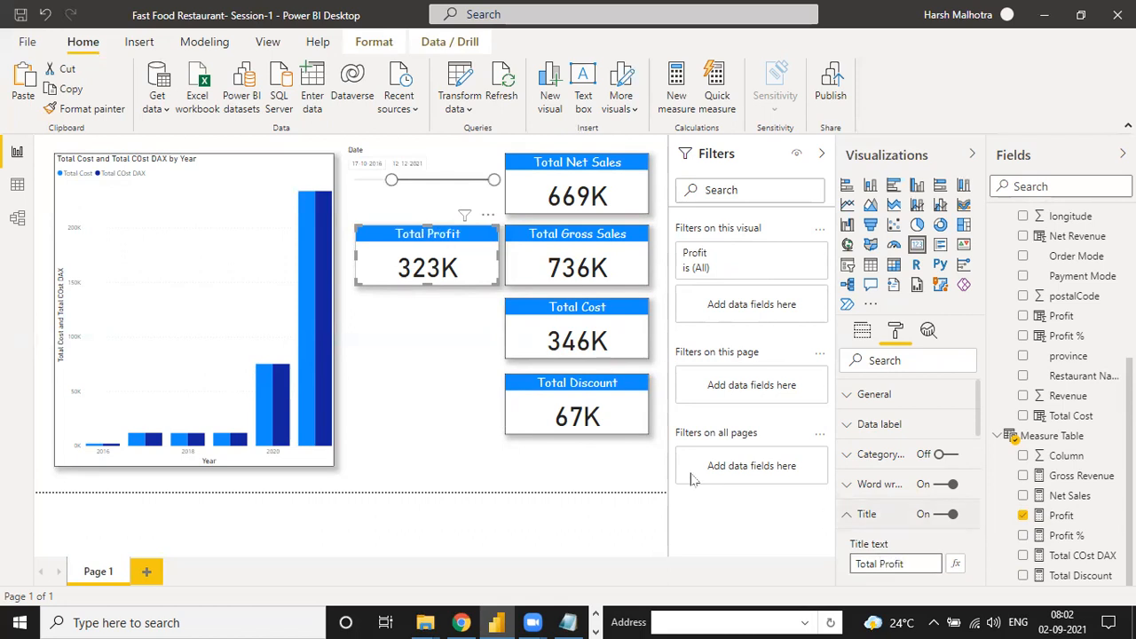
Step: Shift the four stacked cards upward and place the Total Profit card beneath the Total Discount card in the same column
{"action": "left_click", "coordinate": [566, 178]}
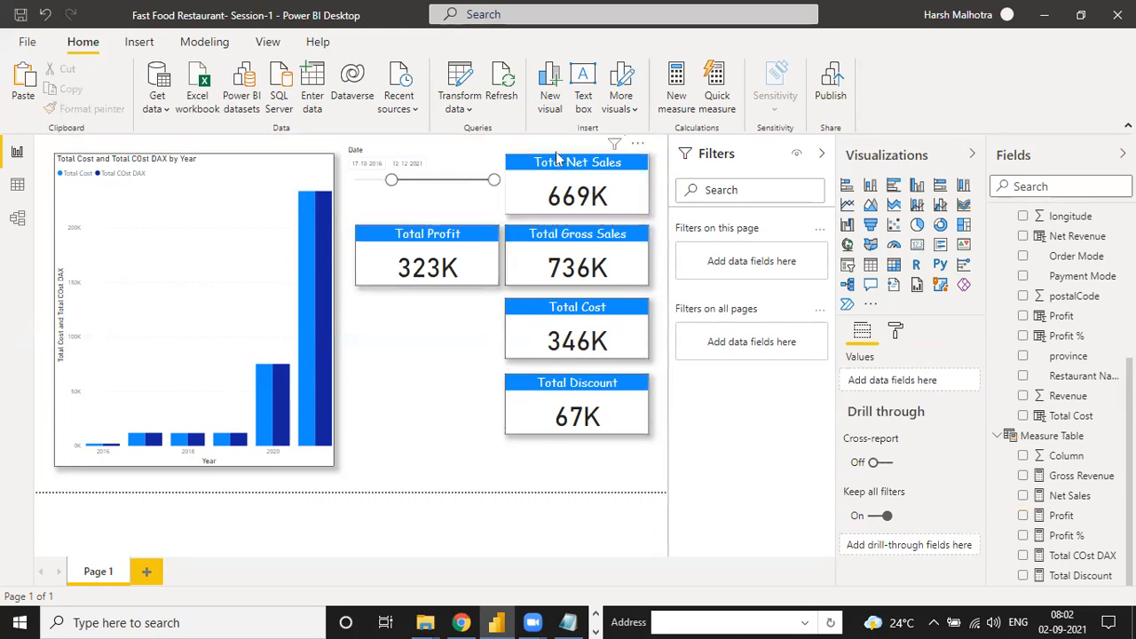
{"action": "left_click_drag", "start_coordinate": [556, 151], "coordinate": [556, 134]}
{"action": "left_click_drag", "start_coordinate": [553, 231], "coordinate": [554, 214]}
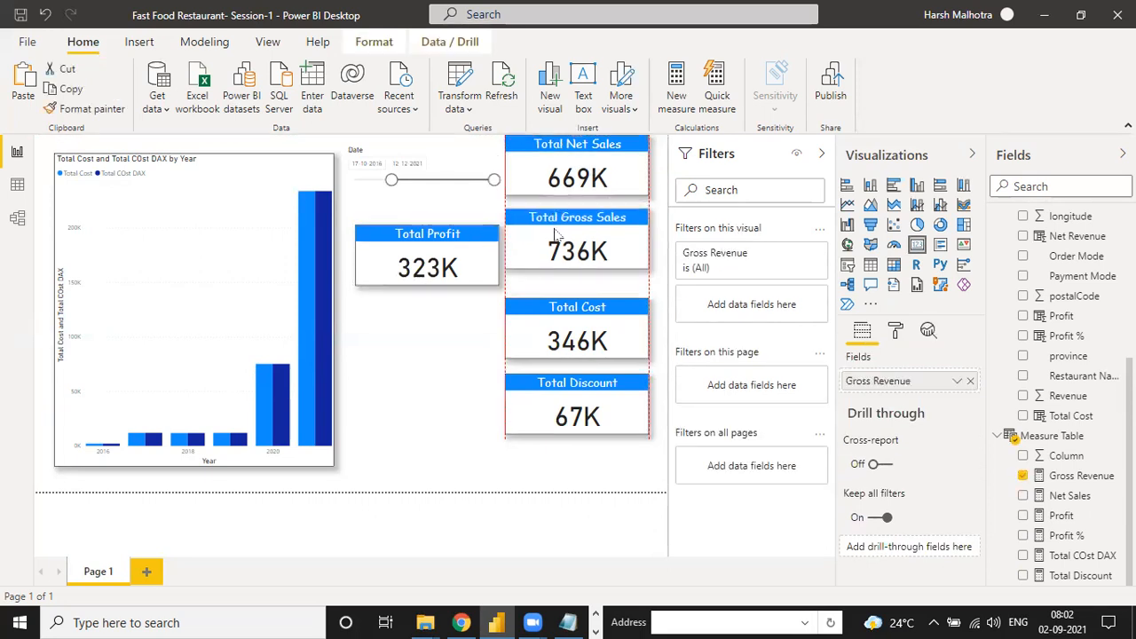
{"action": "left_click_drag", "start_coordinate": [559, 306], "coordinate": [559, 288]}
{"action": "left_click_drag", "start_coordinate": [565, 402], "coordinate": [568, 376]}
{"action": "left_click_drag", "start_coordinate": [451, 244], "coordinate": [600, 433]}
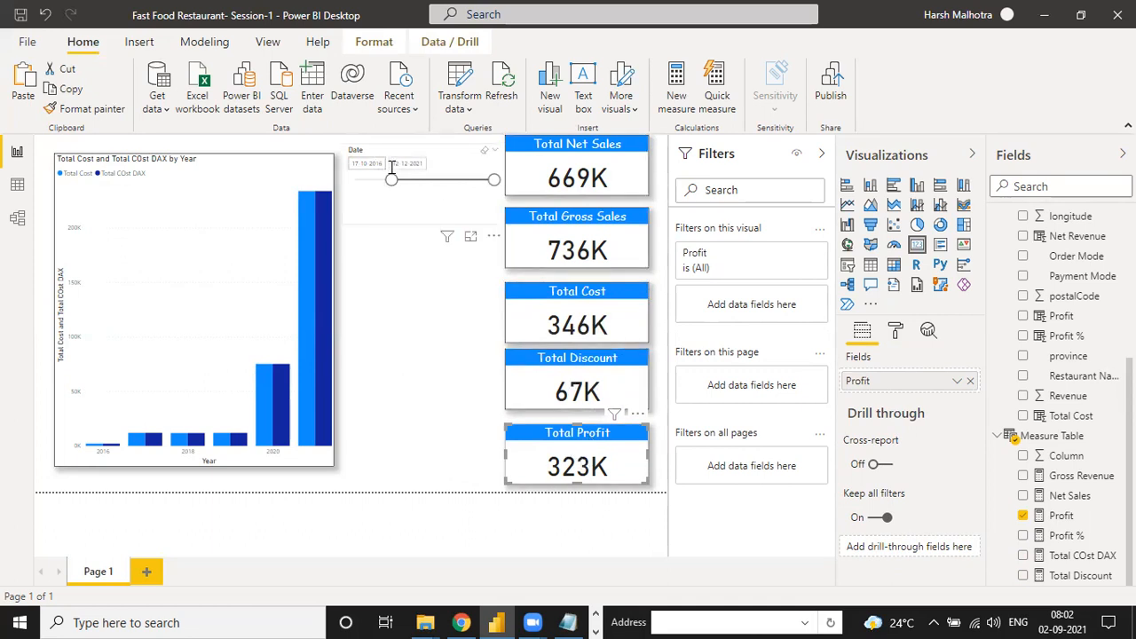
Step: Narrow the Date slicer's range so that it ends on 25-11-2018
{"action": "left_click_drag", "start_coordinate": [495, 181], "coordinate": [434, 181]}
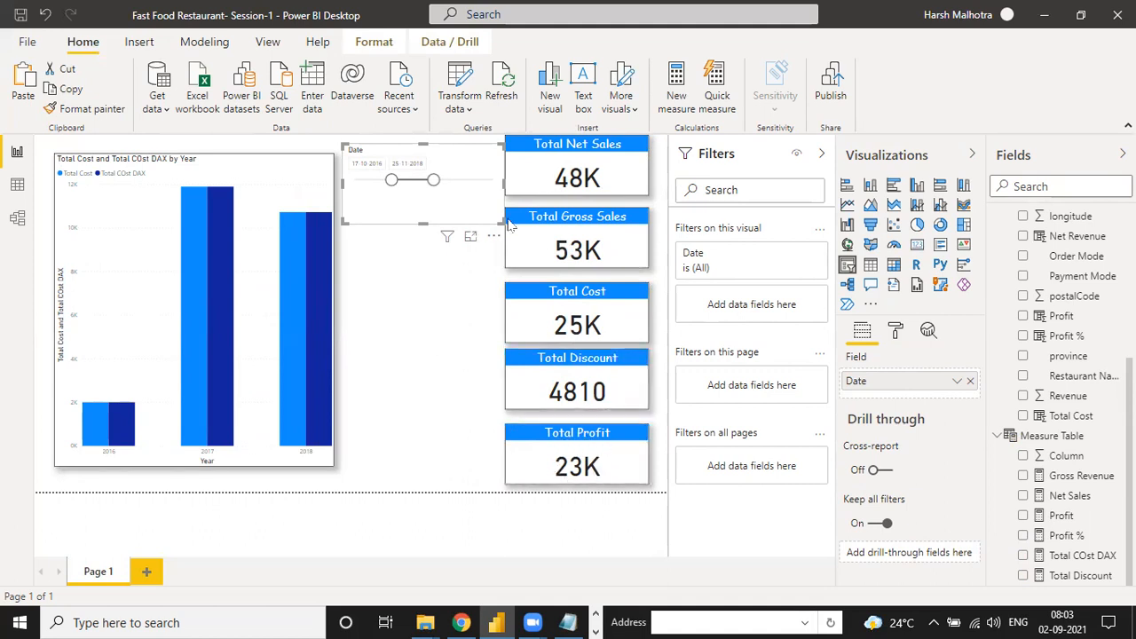
{"action": "left_click", "coordinate": [470, 329]}
Step: Turn on the border and shadow of the Date slicer and reduce its height to just above the Total Gross Sales card
{"action": "left_click", "coordinate": [469, 169]}
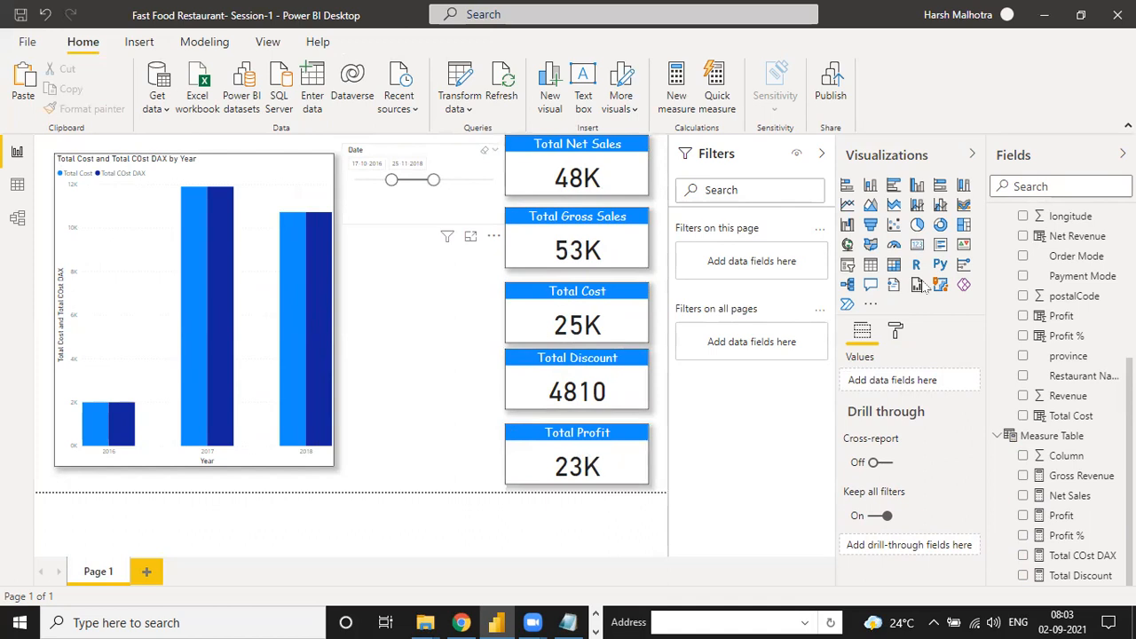
{"action": "left_click", "coordinate": [896, 330]}
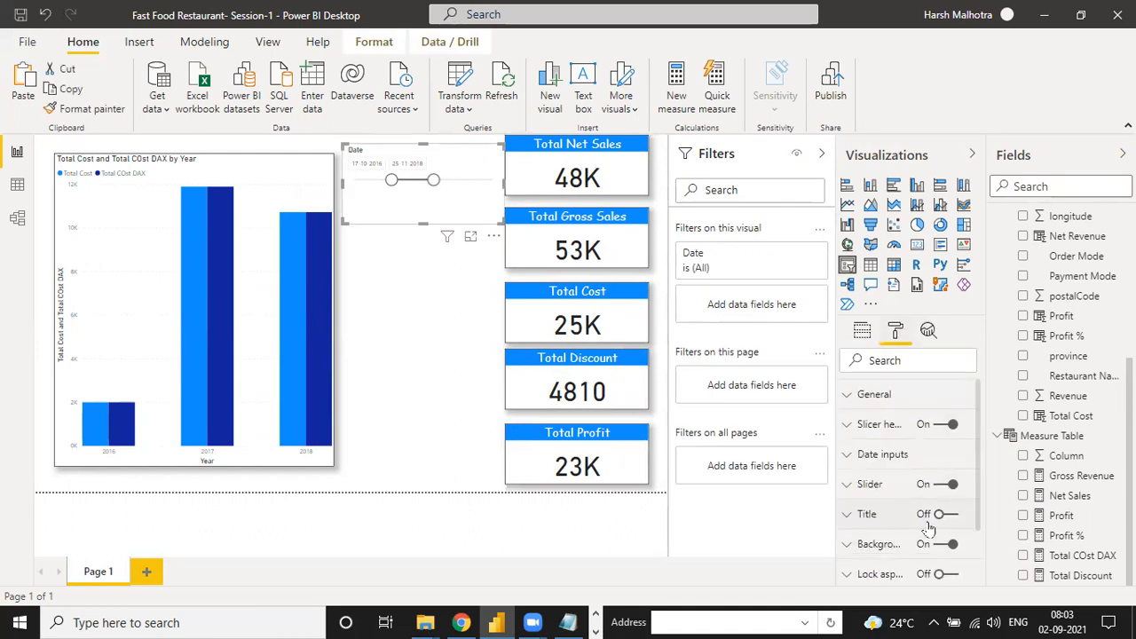
{"action": "scroll", "coordinate": [937, 553], "scroll_direction": "down", "scroll_amount": 2}
{"action": "left_click", "coordinate": [941, 518]}
{"action": "left_click", "coordinate": [940, 546]}
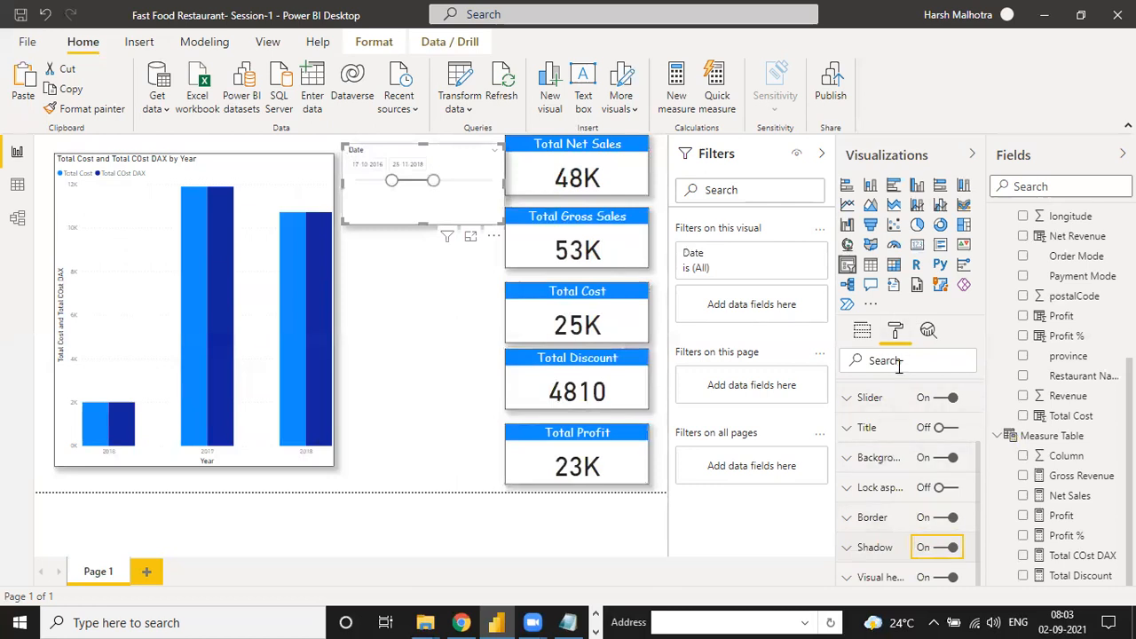
{"action": "left_click_drag", "start_coordinate": [422, 223], "coordinate": [423, 206]}
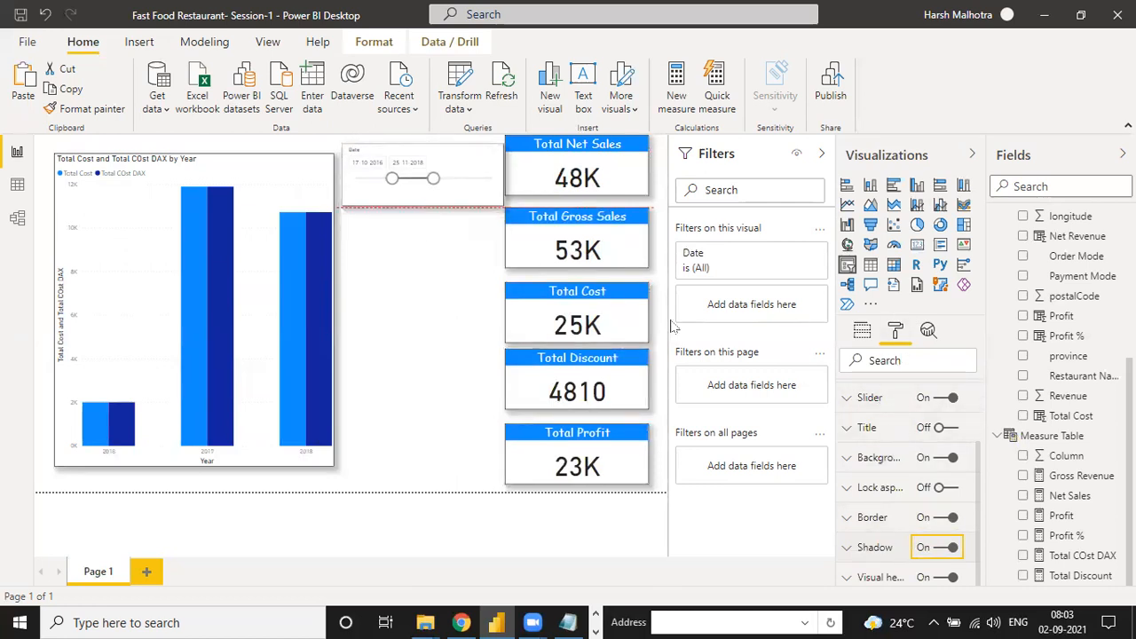
{"action": "left_click", "coordinate": [858, 429]}
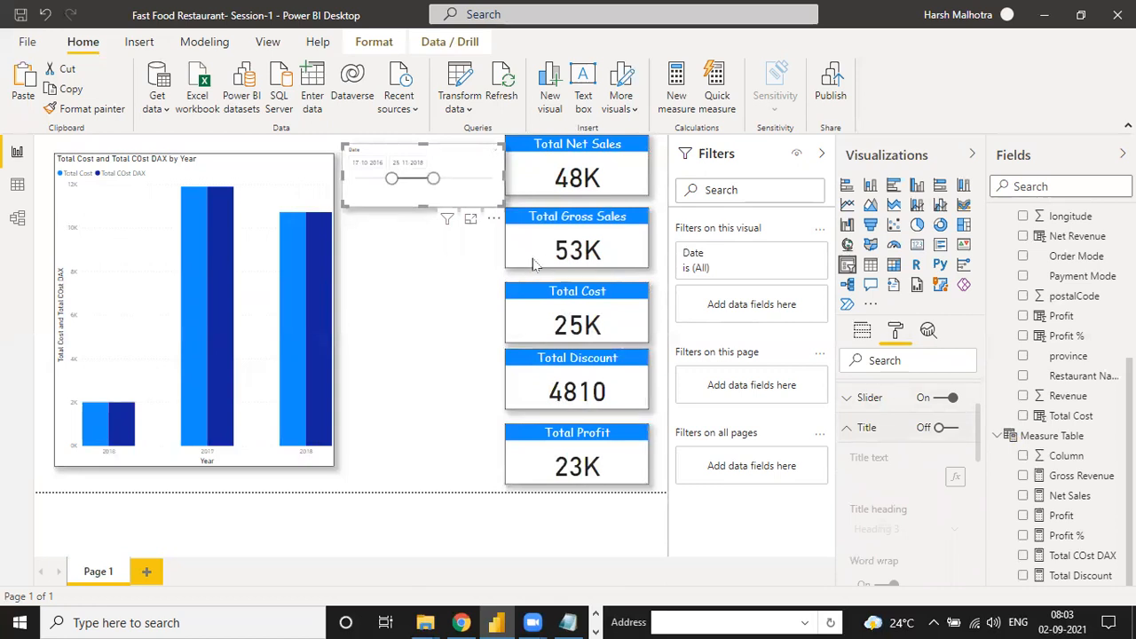
Step: Add a gauge visual below the Date slicer and shrink it to fit between the column chart and the cards
{"action": "left_click", "coordinate": [448, 285]}
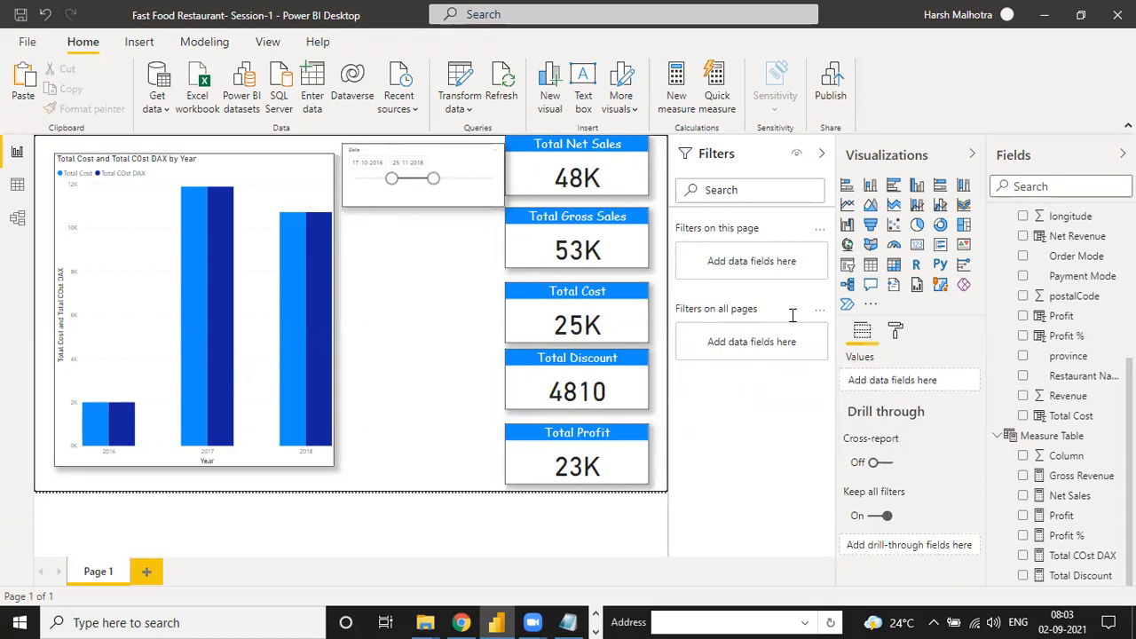
{"action": "left_click", "coordinate": [894, 246]}
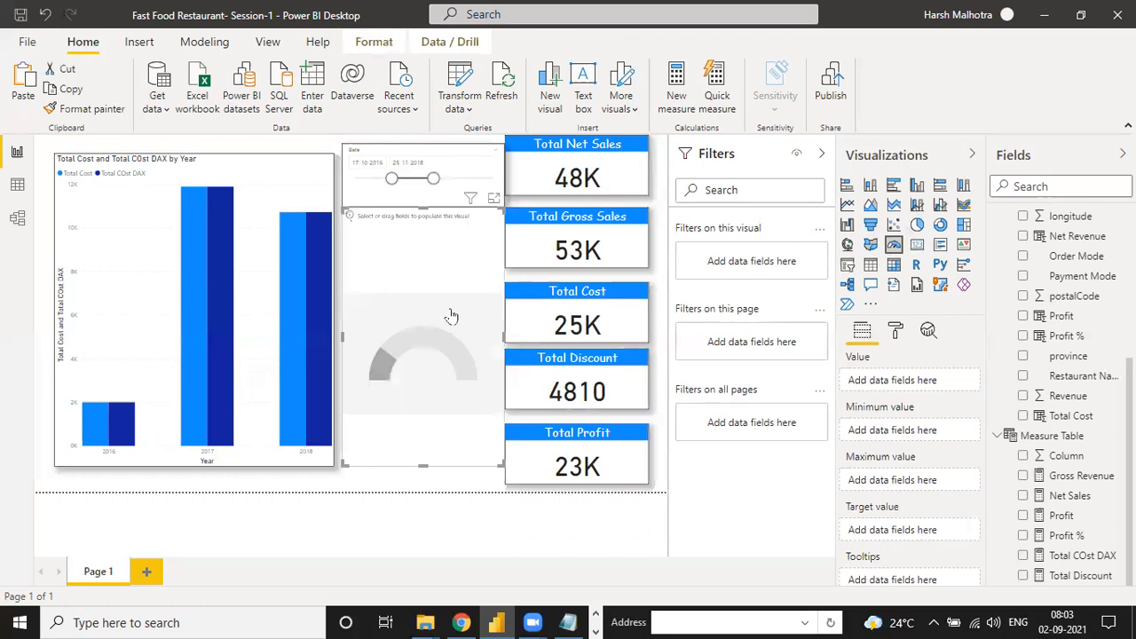
{"action": "left_click_drag", "start_coordinate": [428, 212], "coordinate": [428, 250]}
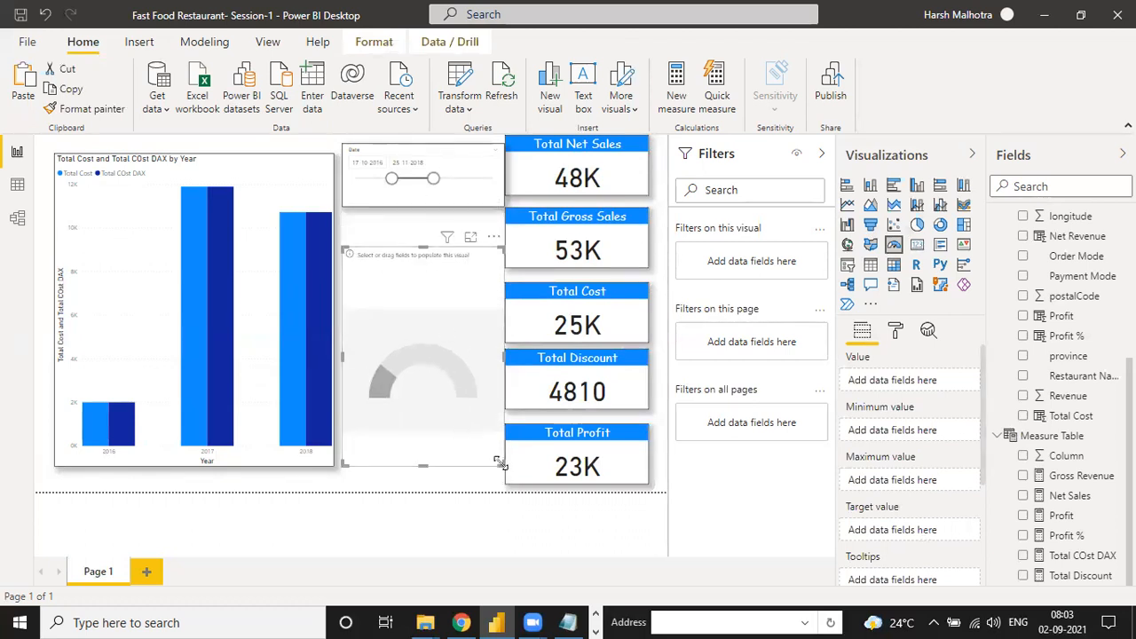
{"action": "left_click_drag", "start_coordinate": [503, 465], "coordinate": [491, 464]}
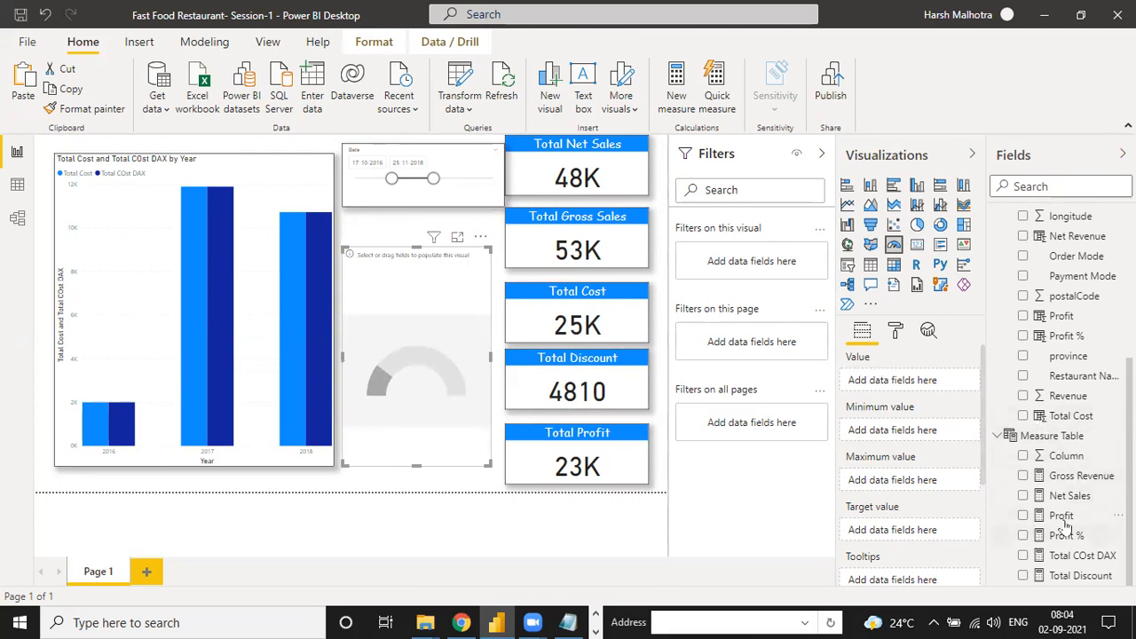
Step: Assign Net Sales as the gauge's value and Gross Revenue as its target value, and lower the gauge's upper edge
{"action": "left_click", "coordinate": [1024, 495]}
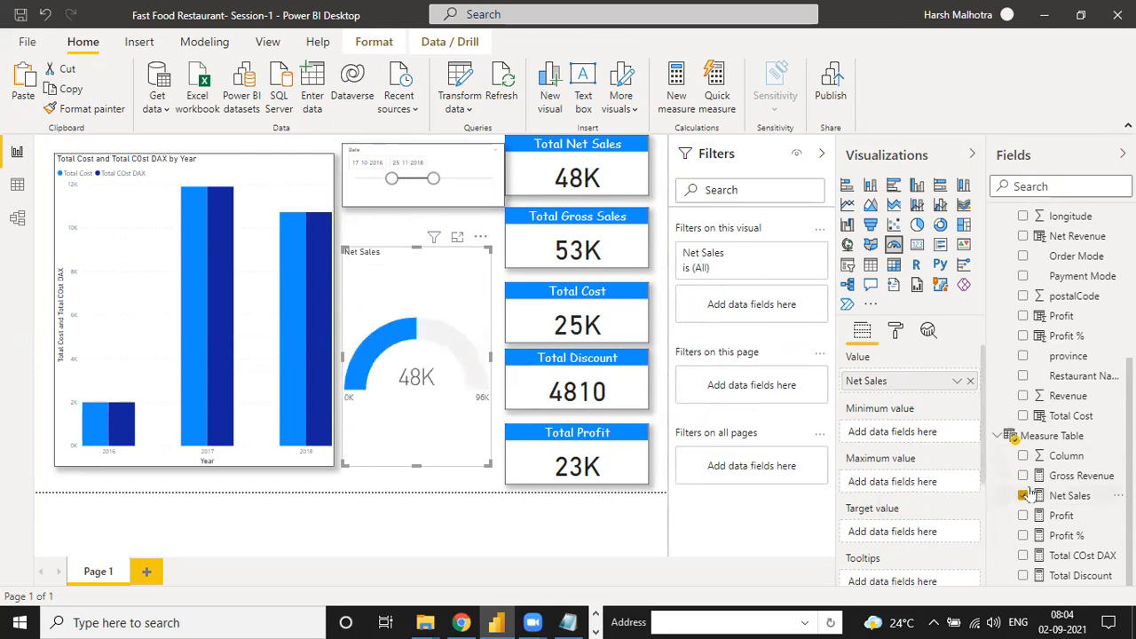
{"action": "left_click", "coordinate": [1024, 476]}
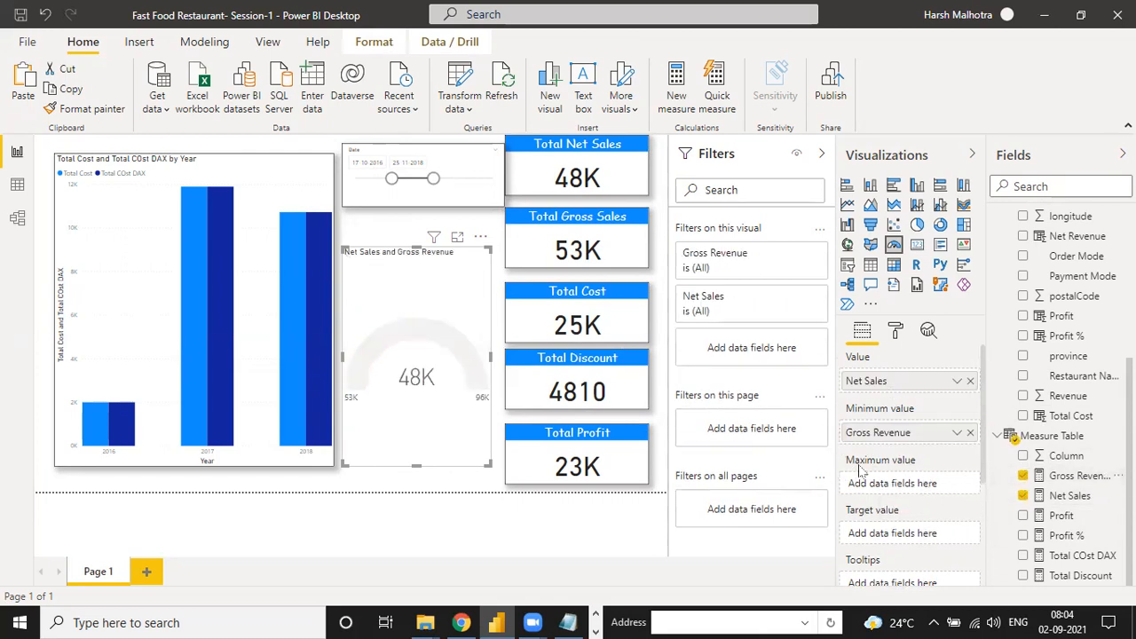
{"action": "left_click_drag", "start_coordinate": [906, 435], "coordinate": [908, 532]}
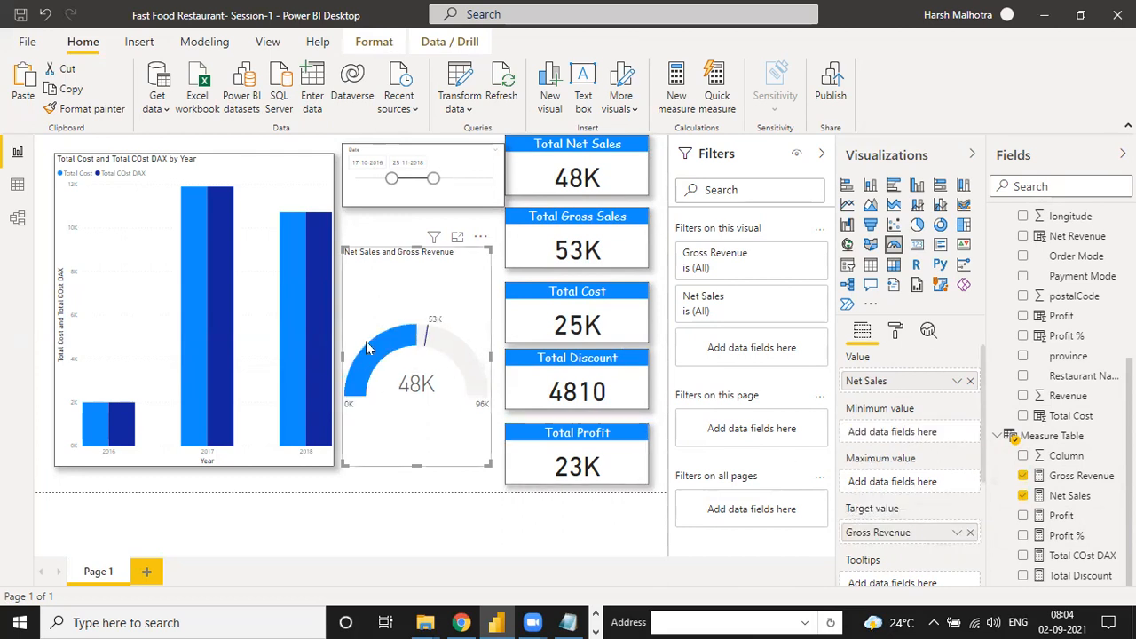
{"action": "left_click_drag", "start_coordinate": [417, 247], "coordinate": [417, 277]}
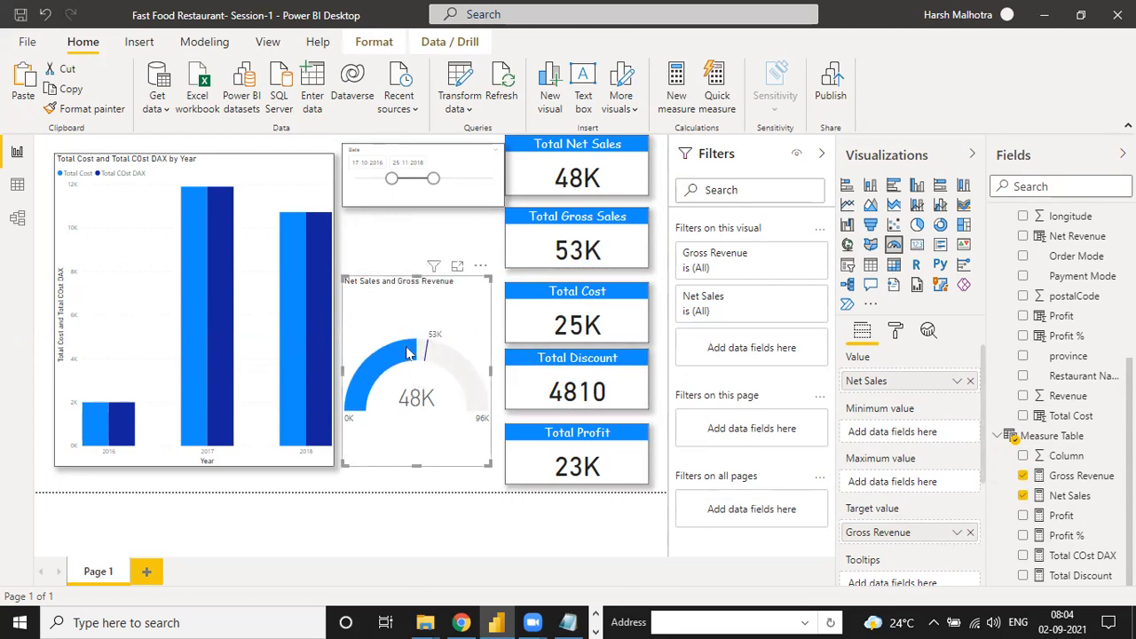
Step: Swap the gauge's fields so that Gross Revenue is the value and Net Sales the target value, and lower the gauge's upper edge
{"action": "left_click_drag", "start_coordinate": [881, 384], "coordinate": [895, 490]}
{"action": "left_click_drag", "start_coordinate": [879, 532], "coordinate": [883, 383]}
{"action": "left_click_drag", "start_coordinate": [895, 482], "coordinate": [902, 532]}
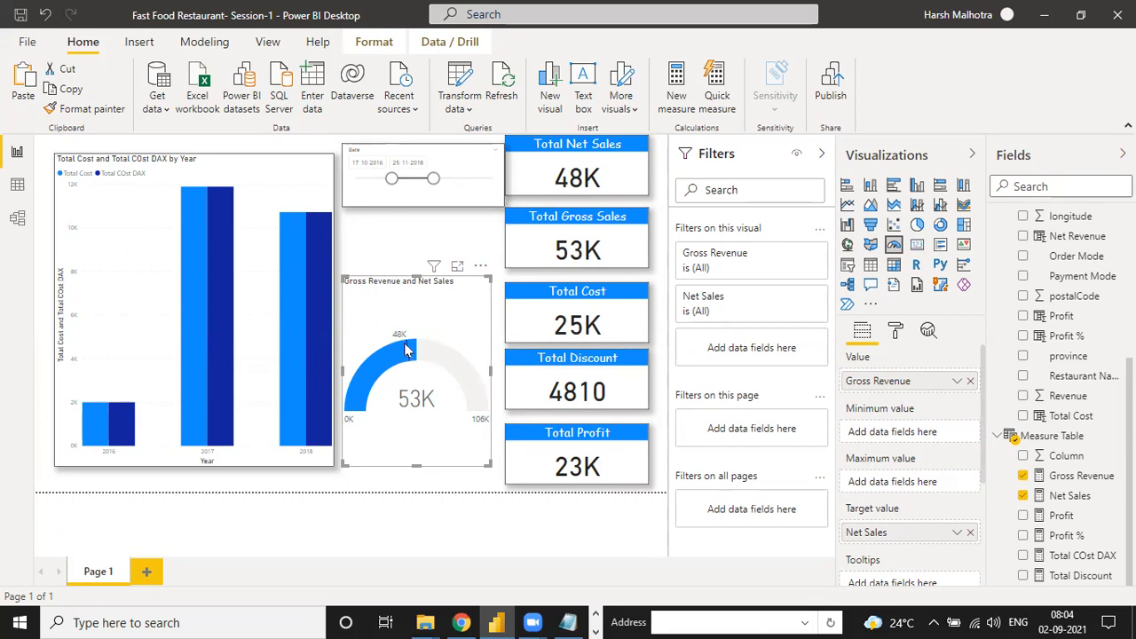
{"action": "mouse_move", "coordinate": [413, 353]}
{"action": "left_click_drag", "start_coordinate": [427, 284], "coordinate": [425, 350]}
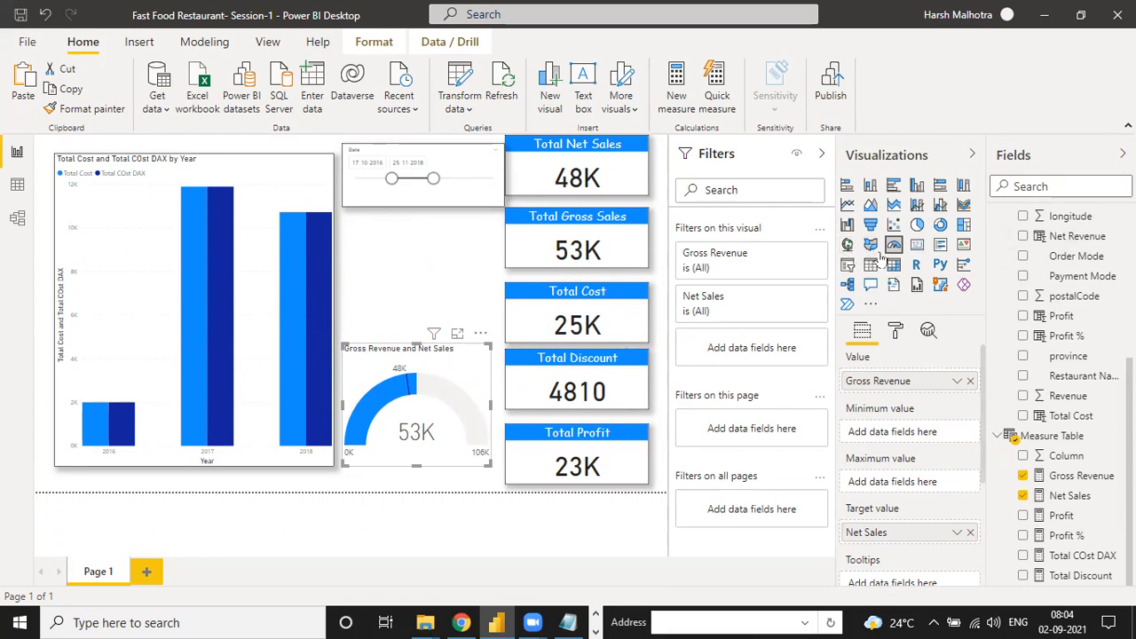
Step: Try the gauge visual as a pie chart, donut chart, table and KPI, and return it to a gauge
{"action": "left_click", "coordinate": [920, 225]}
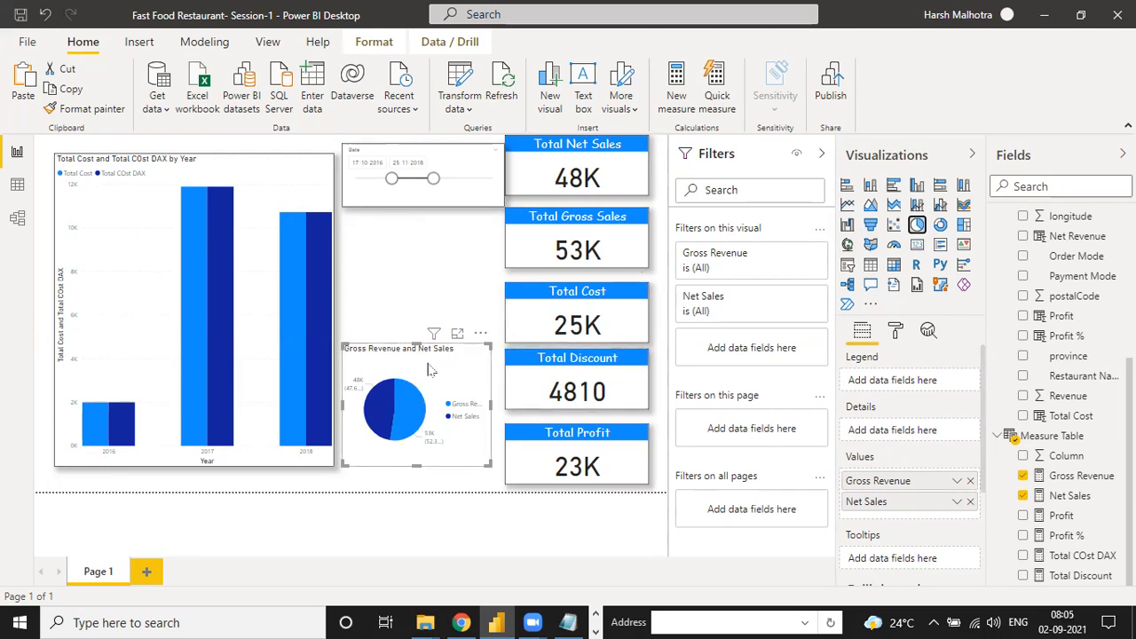
{"action": "left_click", "coordinate": [941, 225]}
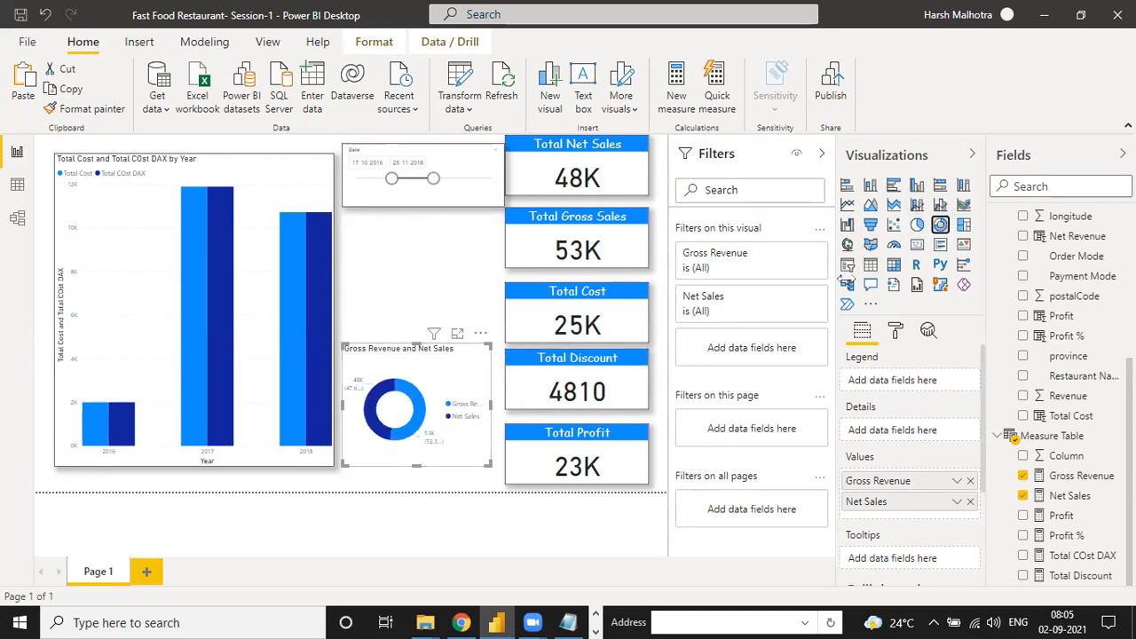
{"action": "left_click", "coordinate": [871, 264]}
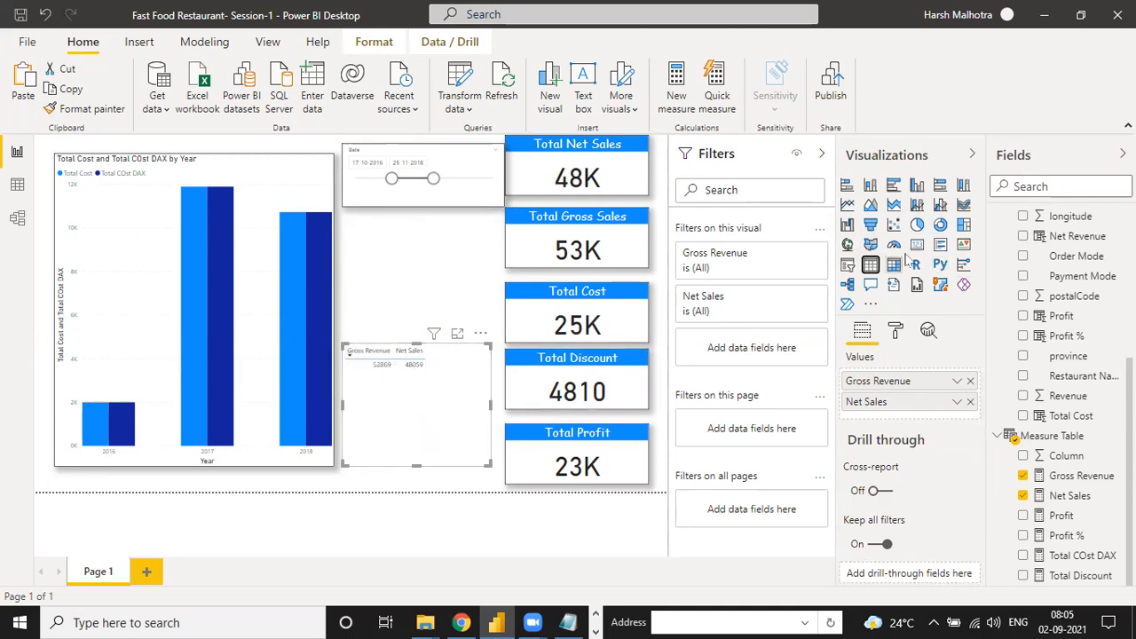
{"action": "left_click", "coordinate": [964, 245]}
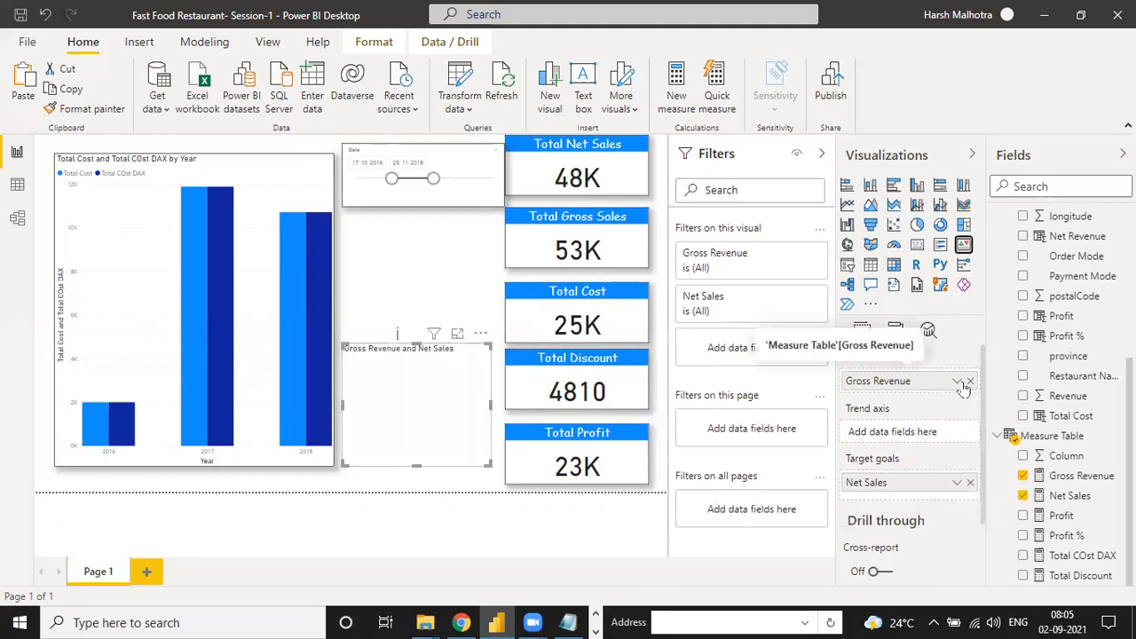
{"action": "left_click", "coordinate": [895, 245]}
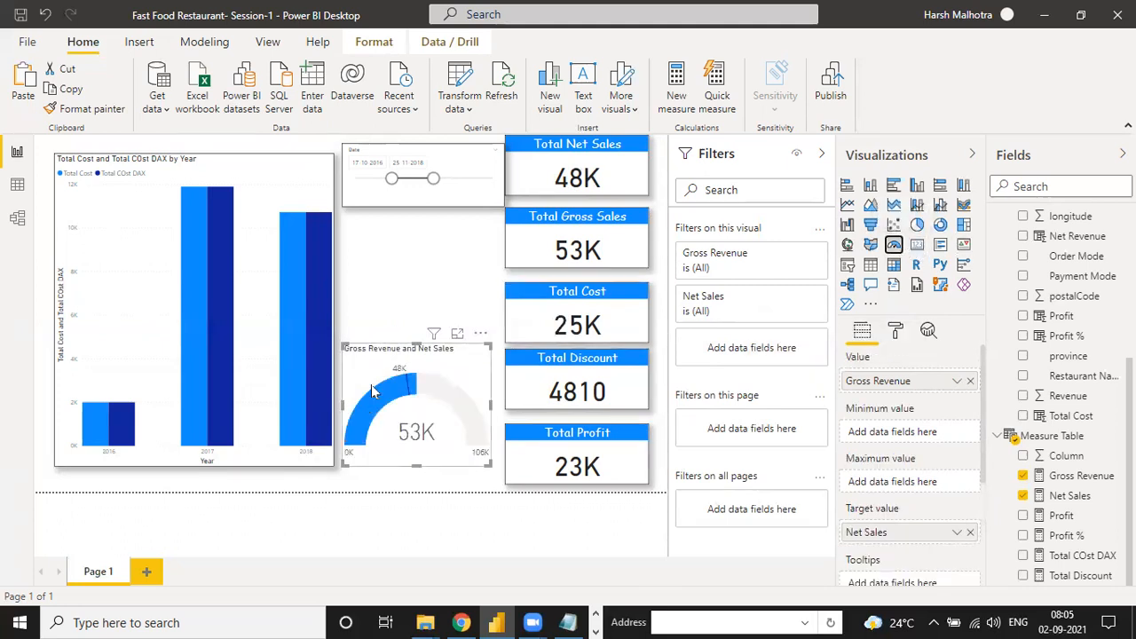
{"action": "left_click", "coordinate": [397, 311]}
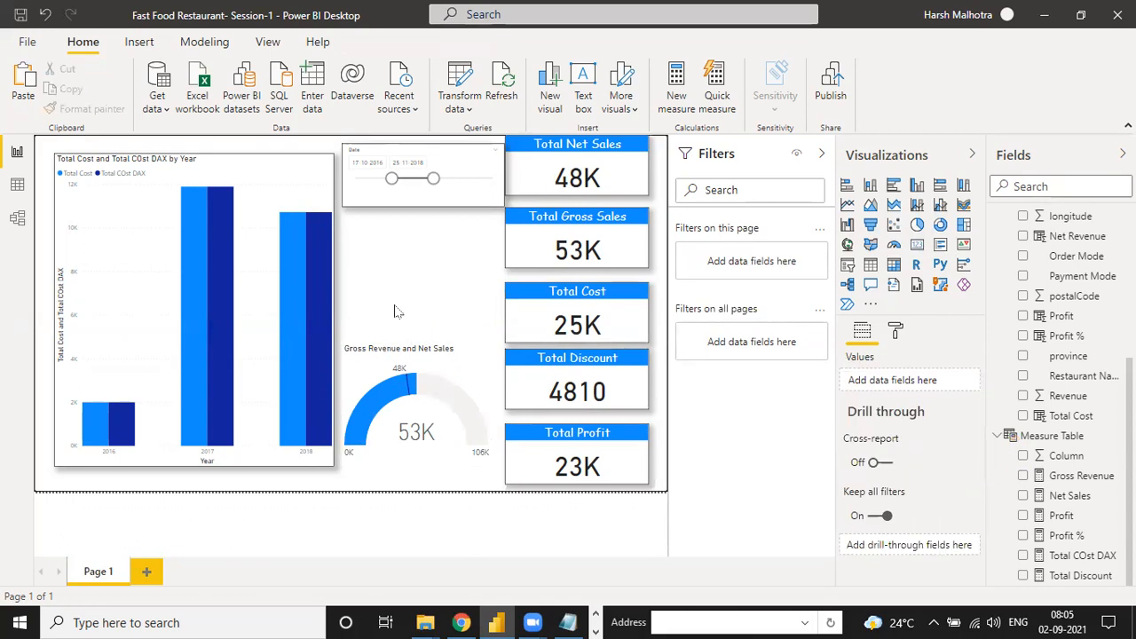
Step: Add a second report page and build an enlarged table on it with categories and Net Sales
{"action": "left_click", "coordinate": [147, 572]}
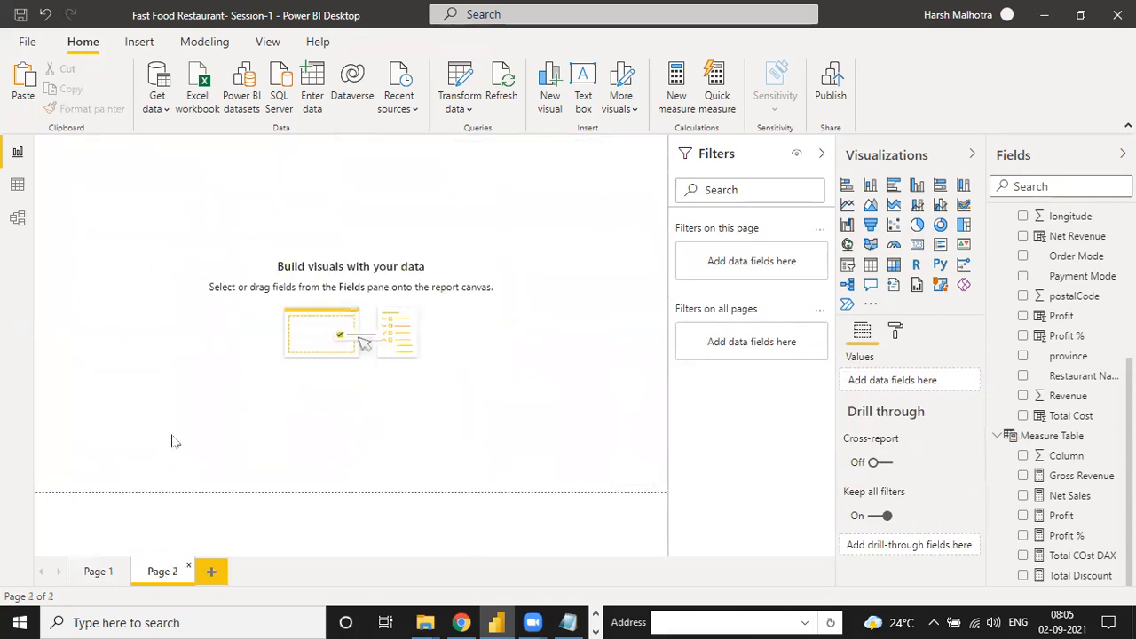
{"action": "scroll", "coordinate": [1066, 334], "scroll_direction": "up", "scroll_amount": 5}
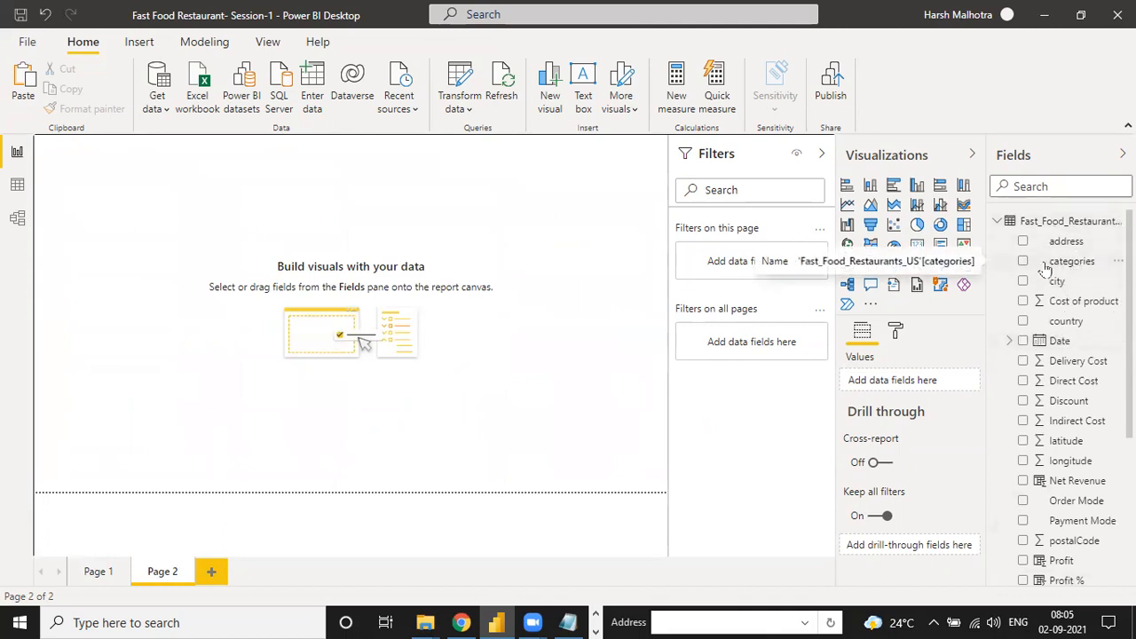
{"action": "left_click_drag", "start_coordinate": [1027, 269], "coordinate": [240, 259]}
{"action": "left_click_drag", "start_coordinate": [236, 305], "coordinate": [232, 409]}
{"action": "left_click_drag", "start_coordinate": [310, 284], "coordinate": [551, 285]}
{"action": "scroll", "coordinate": [1041, 489], "scroll_direction": "down", "scroll_amount": 3}
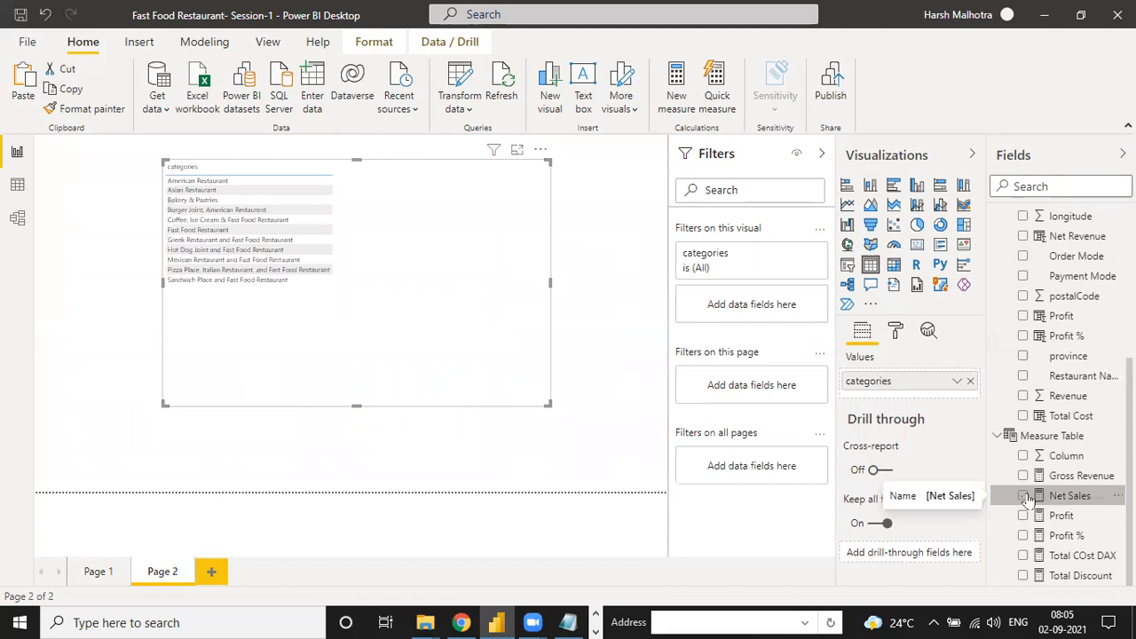
{"action": "left_click", "coordinate": [1025, 497]}
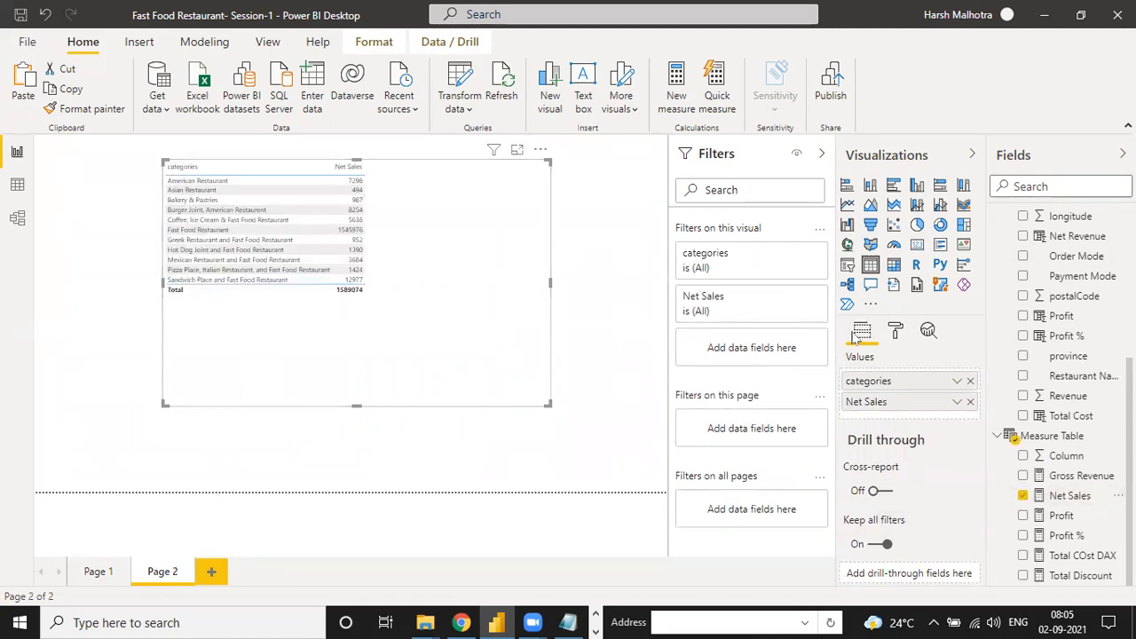
Step: Set the table's grid text size to 19 pt and enlarge the table beyond its total row
{"action": "left_click", "coordinate": [895, 332]}
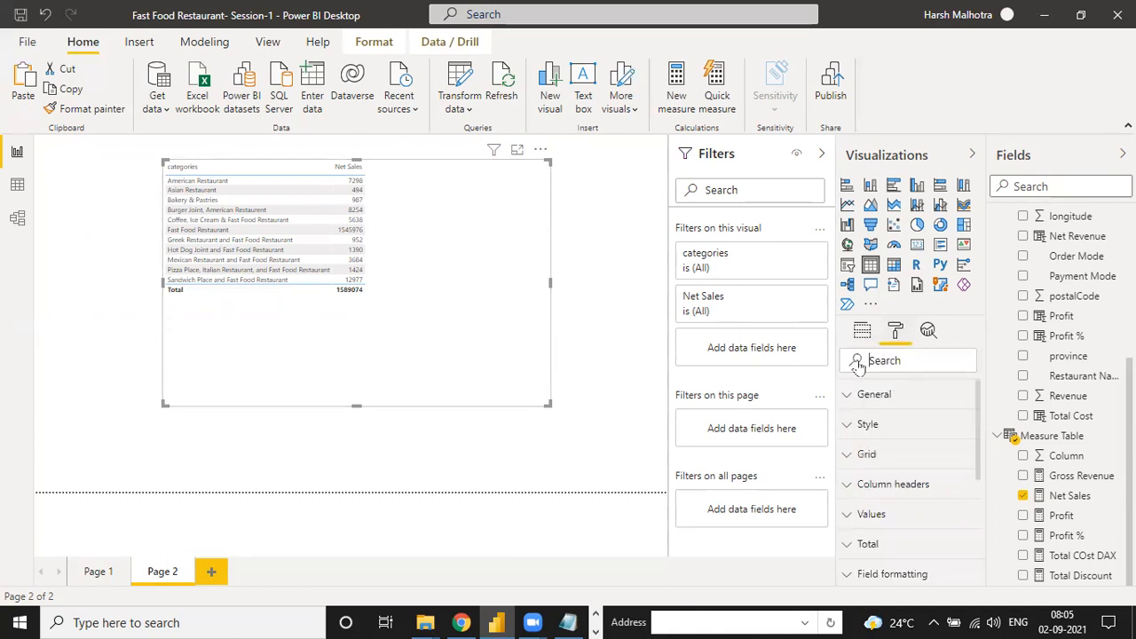
{"action": "left_click", "coordinate": [858, 366]}
{"action": "type", "text": "z"}
{"action": "key", "text": "BackSpace"}
{"action": "type", "text": "size"}
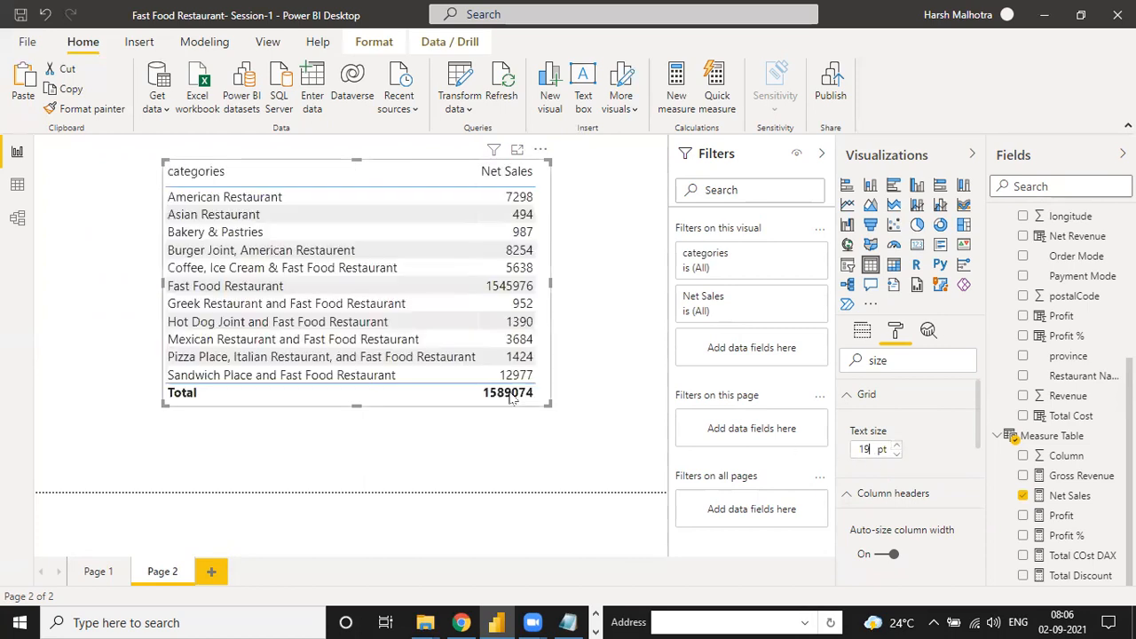
{"action": "left_click_drag", "start_coordinate": [548, 406], "coordinate": [570, 466]}
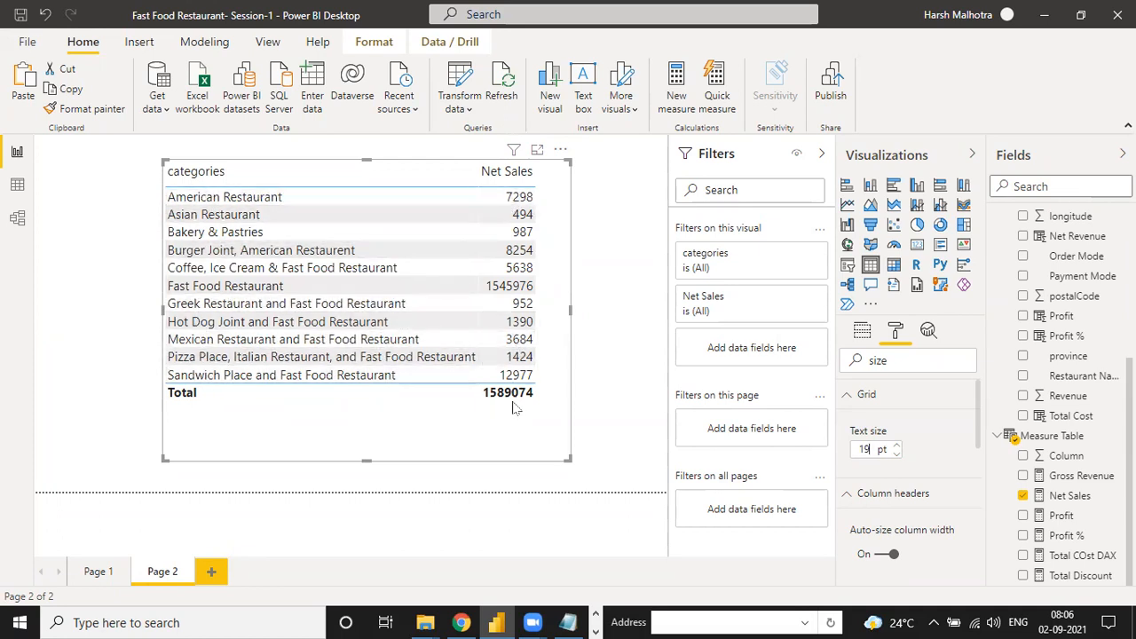
Step: Format the Net Sales measure as dollar currency and narrow the table slightly to fit its columns
{"action": "left_click", "coordinate": [1074, 498]}
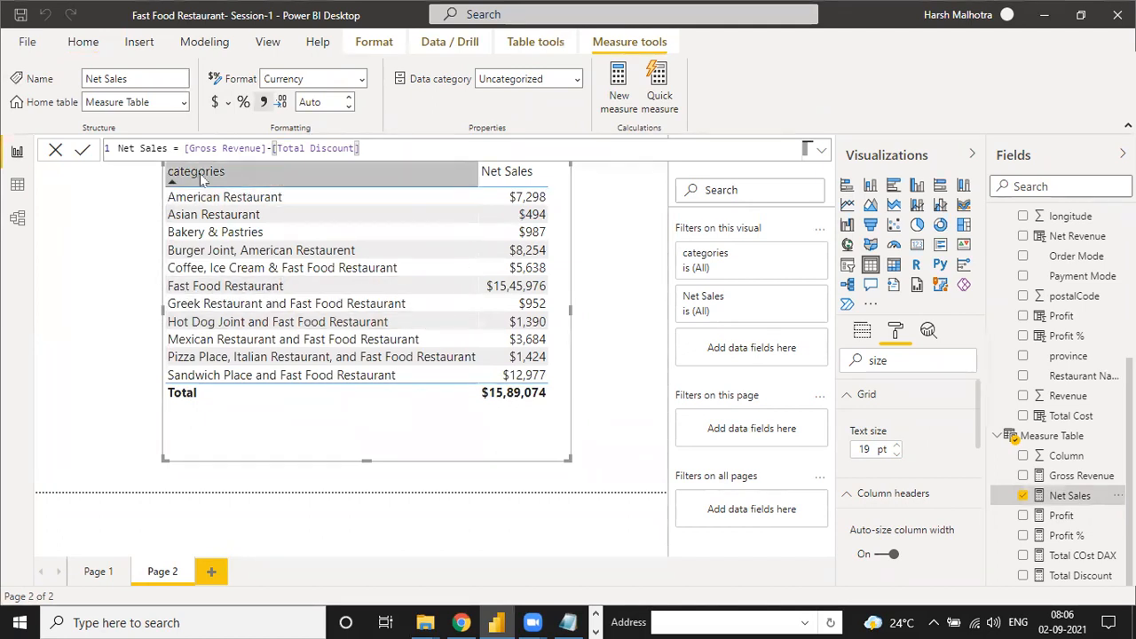
{"action": "left_click_drag", "start_coordinate": [569, 315], "coordinate": [559, 316]}
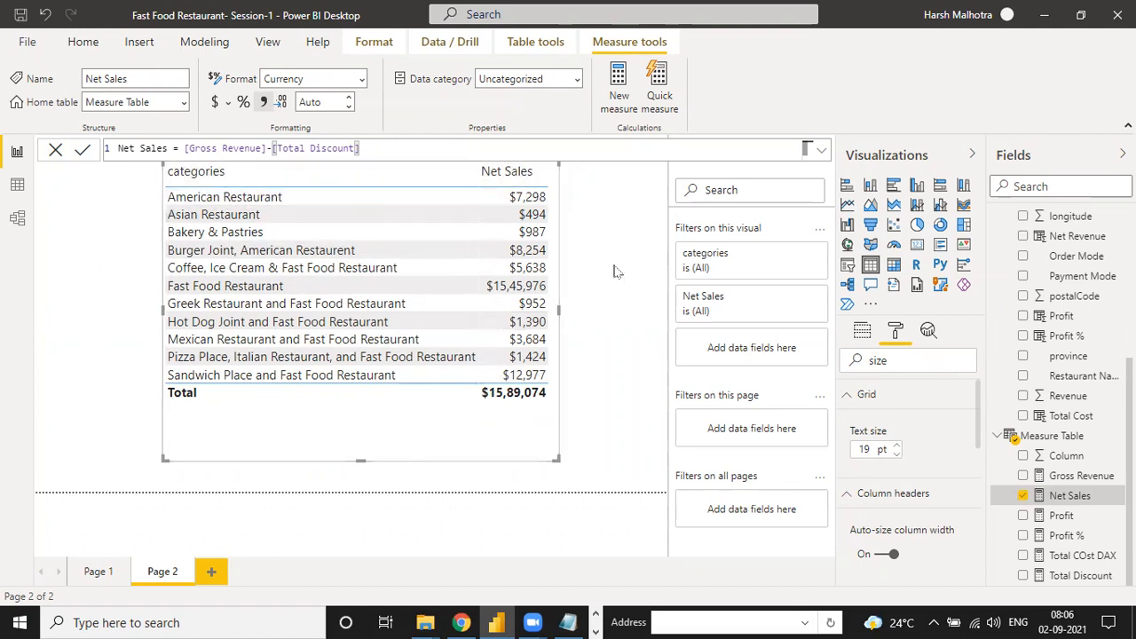
{"action": "left_click", "coordinate": [135, 232]}
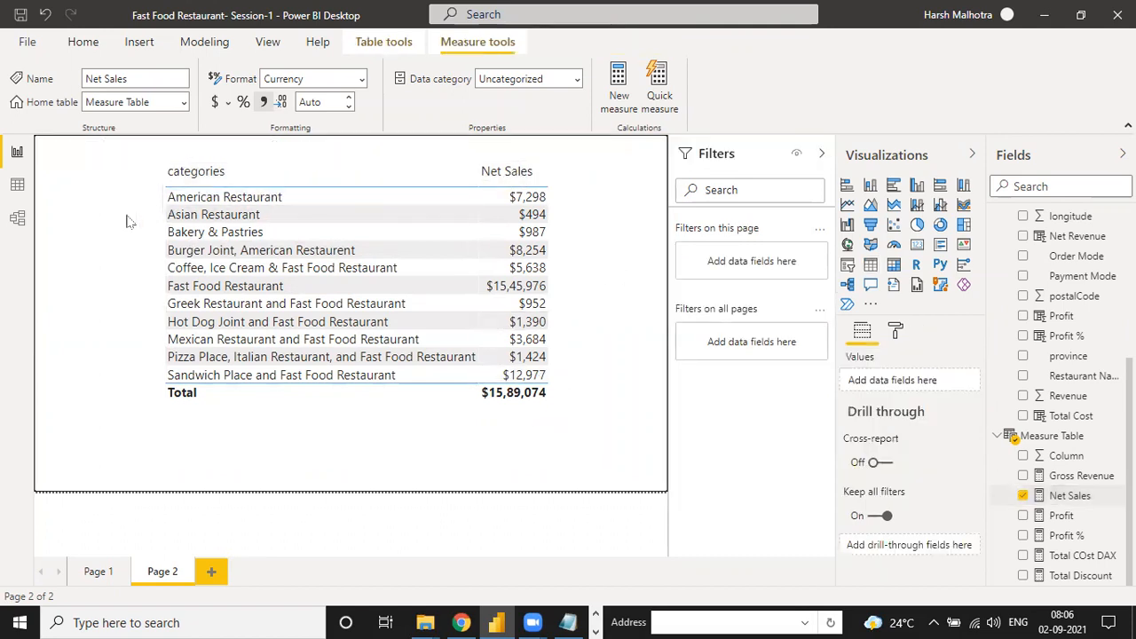
Step: Move the table to the page's upper-left corner and adjust its width to fit both columns
{"action": "left_click", "coordinate": [550, 153]}
{"action": "left_click_drag", "start_coordinate": [411, 156], "coordinate": [388, 151]}
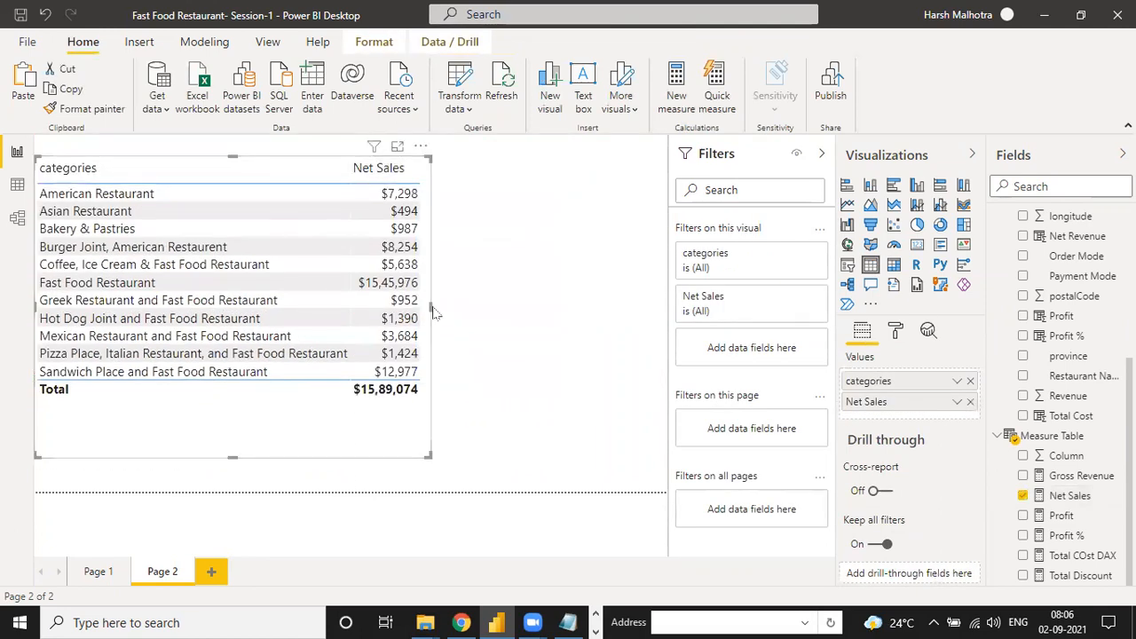
{"action": "left_click_drag", "start_coordinate": [423, 311], "coordinate": [318, 317]}
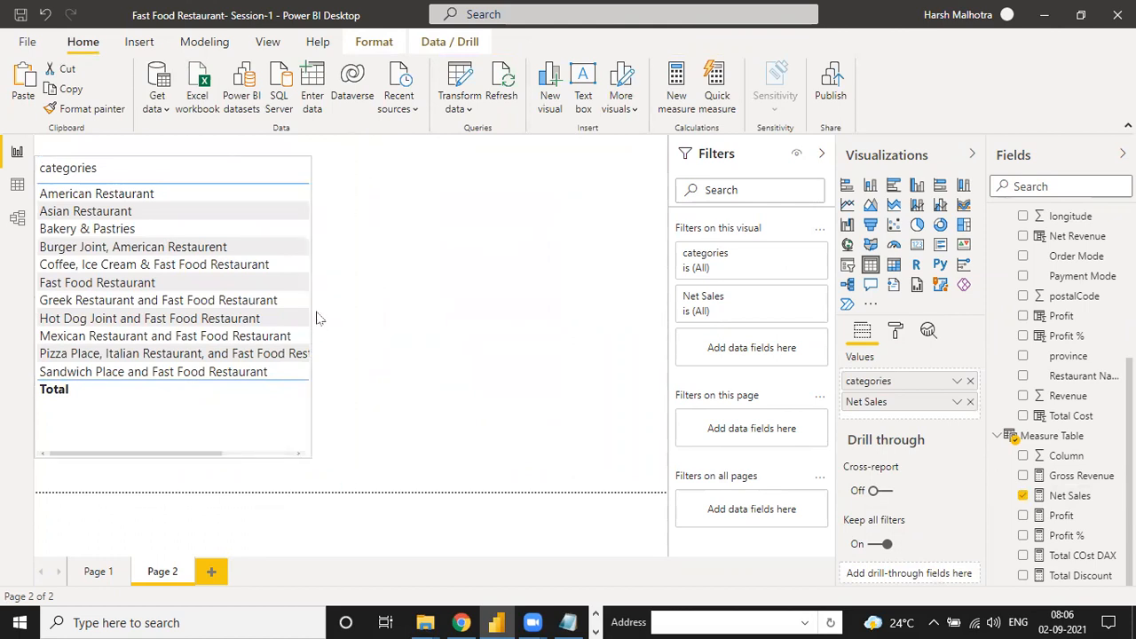
{"action": "left_click_drag", "start_coordinate": [308, 455], "coordinate": [427, 463]}
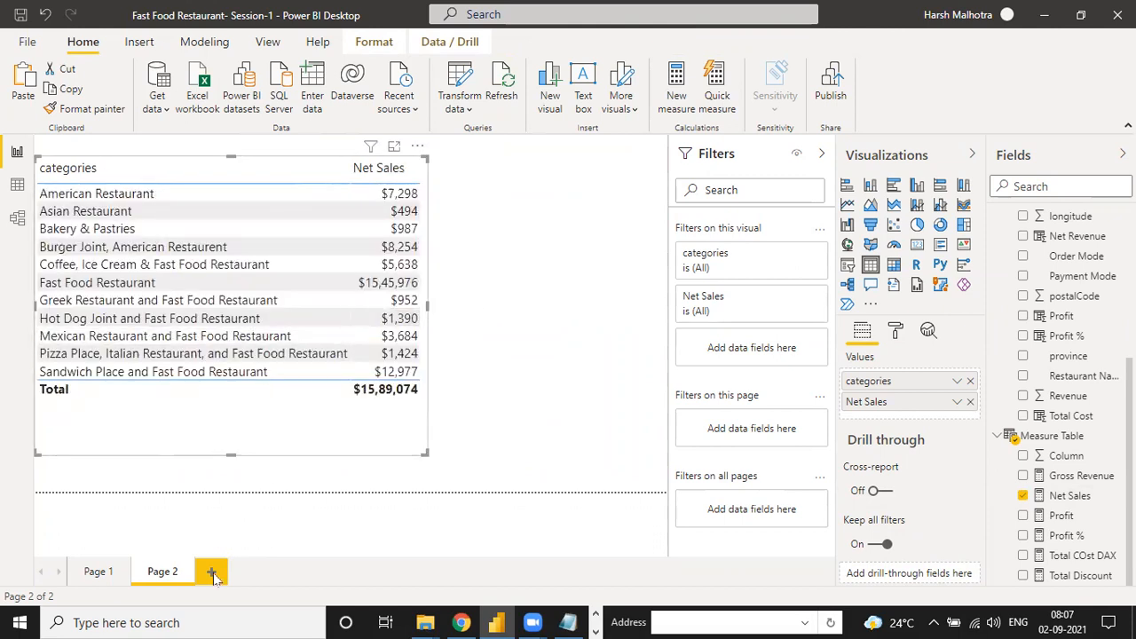
Step: Add a third report page and return to Page 2
{"action": "left_click", "coordinate": [213, 574]}
{"action": "left_click", "coordinate": [165, 575]}
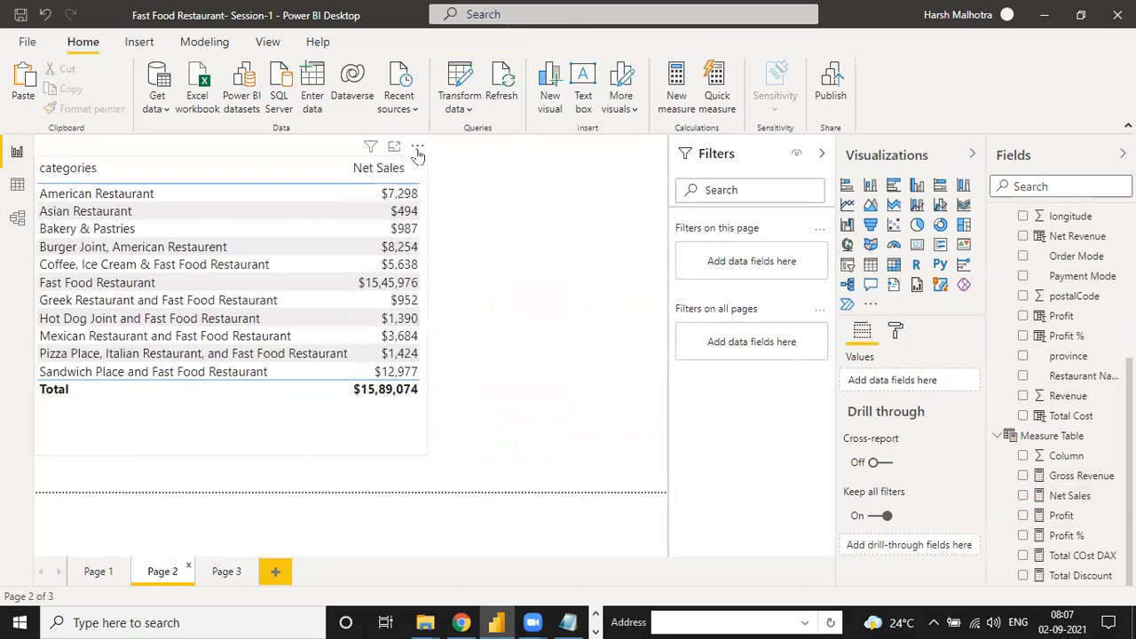
Step: Highlight the Asian Restaurant row, sort the table by categories in descending order, and clear the highlight
{"action": "left_click", "coordinate": [337, 211]}
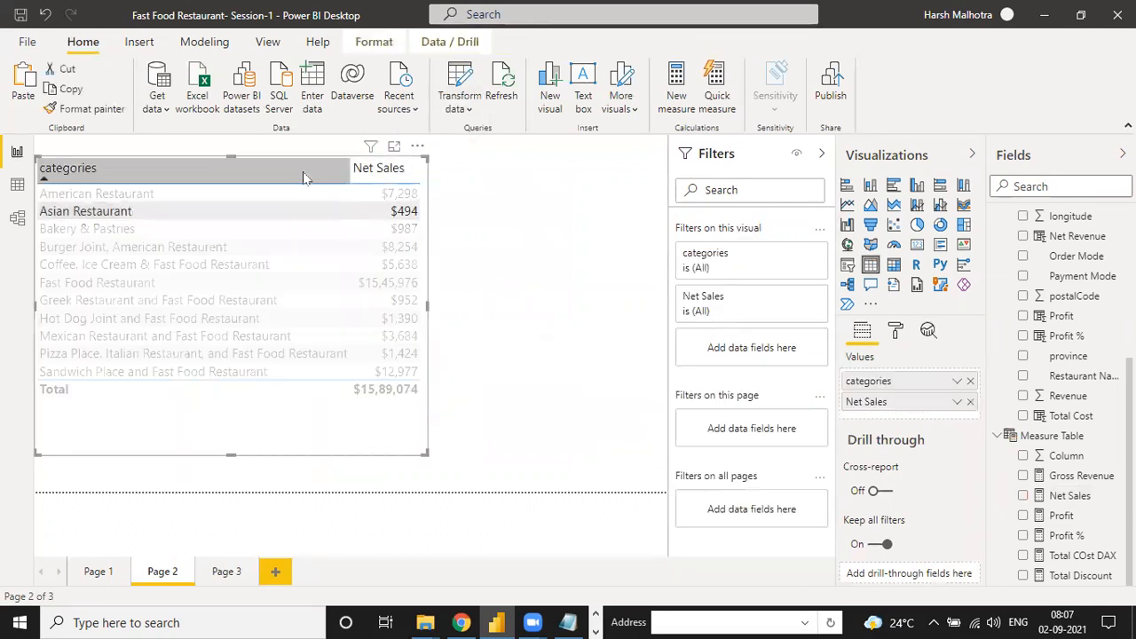
{"action": "left_click", "coordinate": [506, 236]}
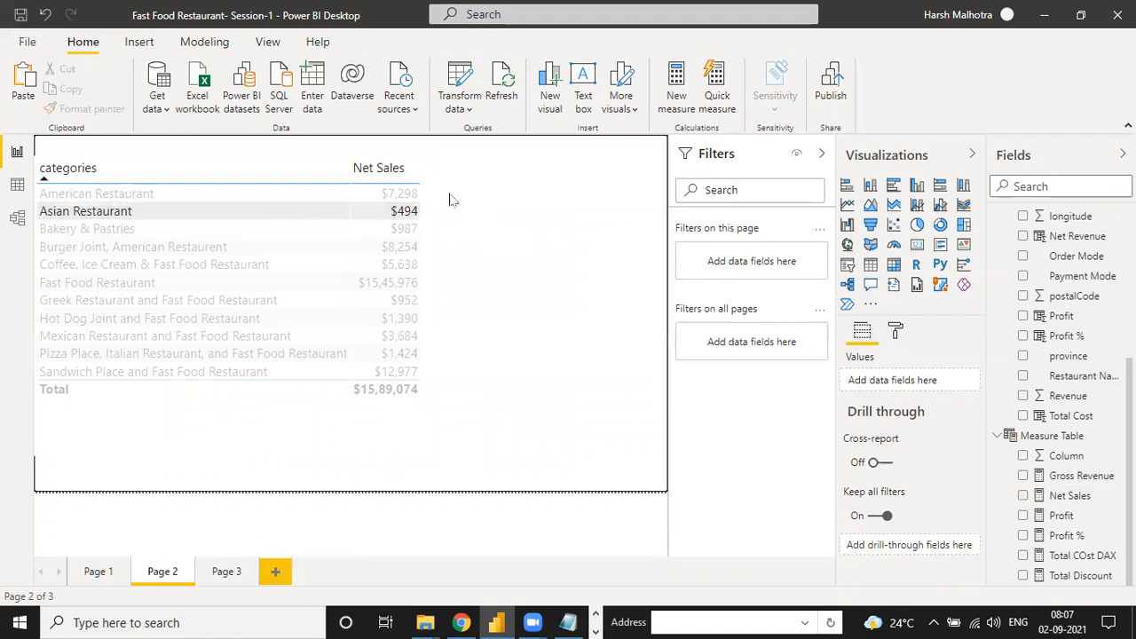
{"action": "left_click", "coordinate": [253, 165]}
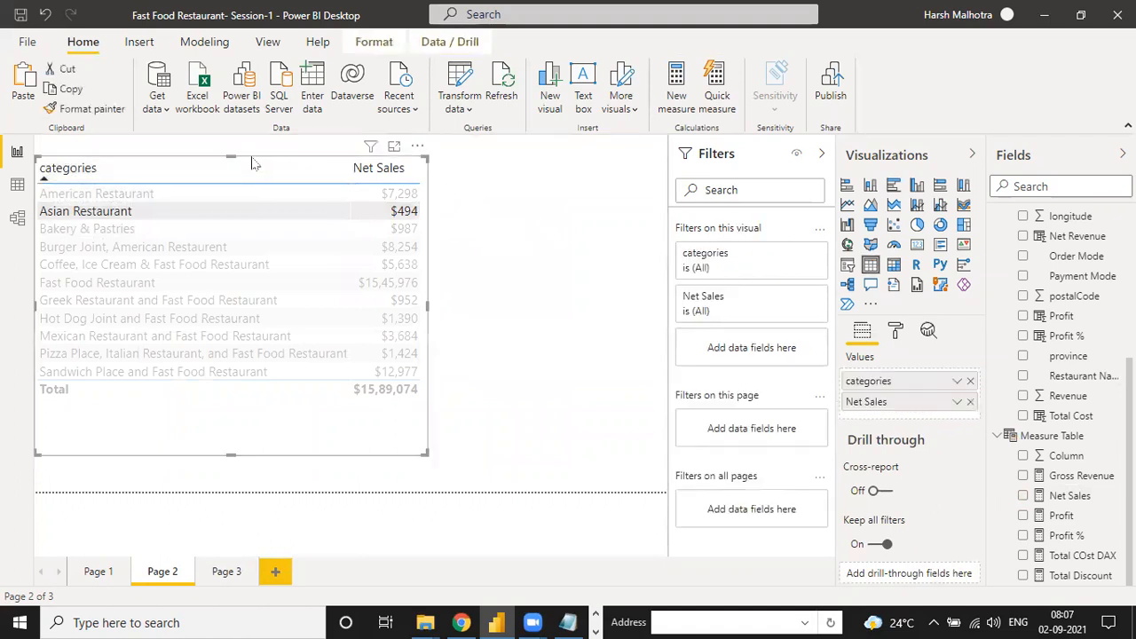
{"action": "left_click", "coordinate": [451, 178]}
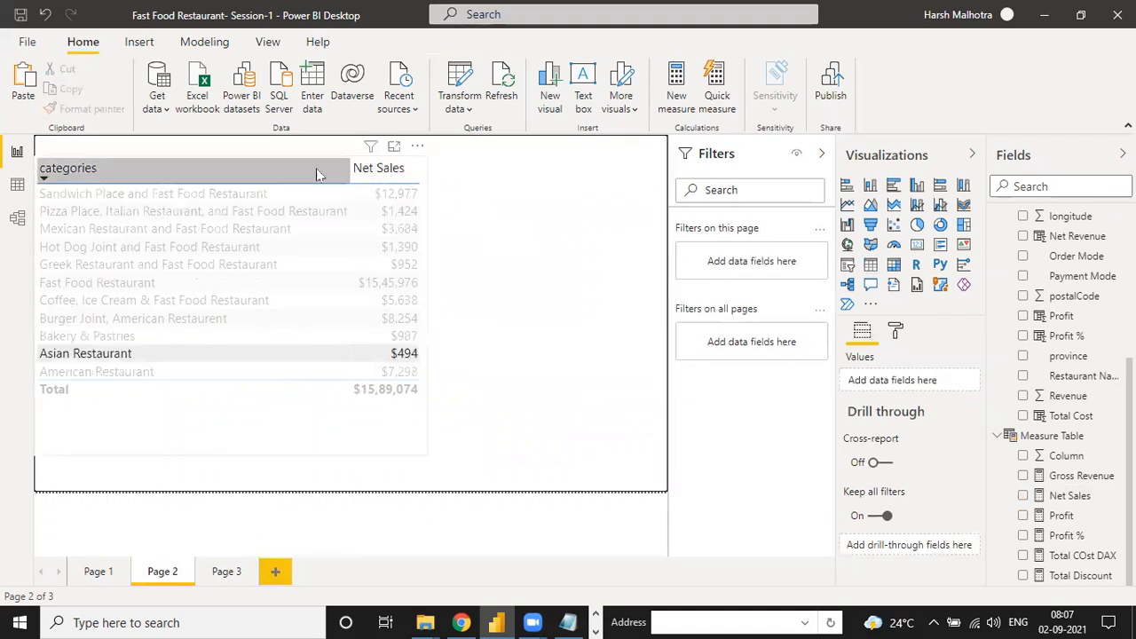
{"action": "left_click", "coordinate": [252, 194]}
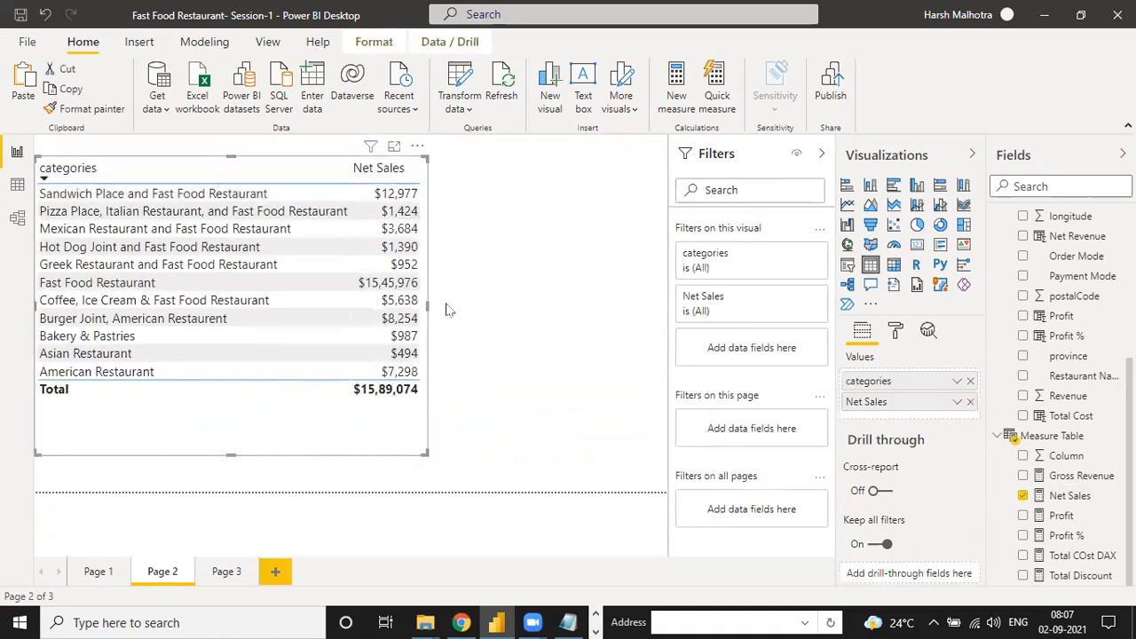
Step: Apply a Top N filter on categories showing the top 5 by Net Sales, and sort the table by Net Sales in descending order
{"action": "left_click", "coordinate": [822, 155]}
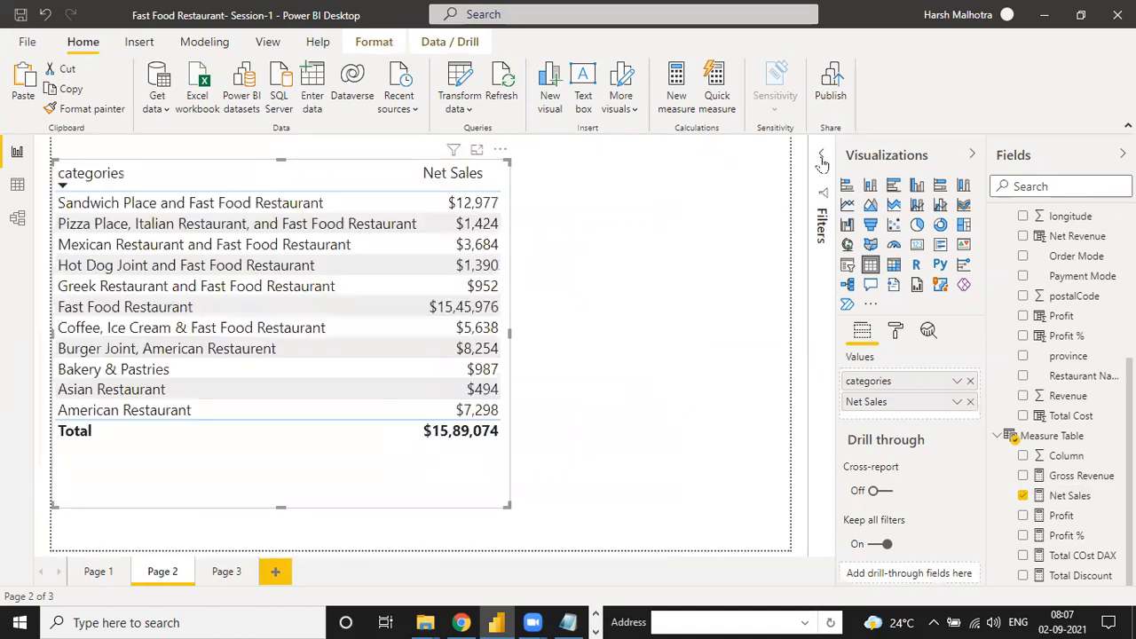
{"action": "left_click", "coordinate": [822, 155]}
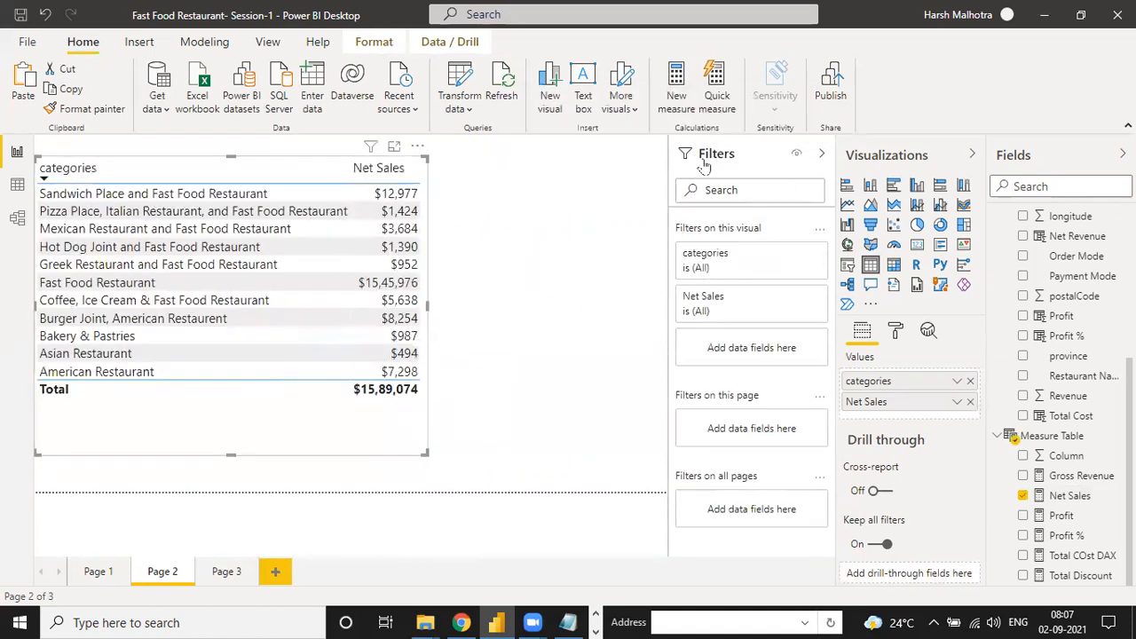
{"action": "left_click", "coordinate": [794, 255]}
{"action": "left_click", "coordinate": [796, 256]}
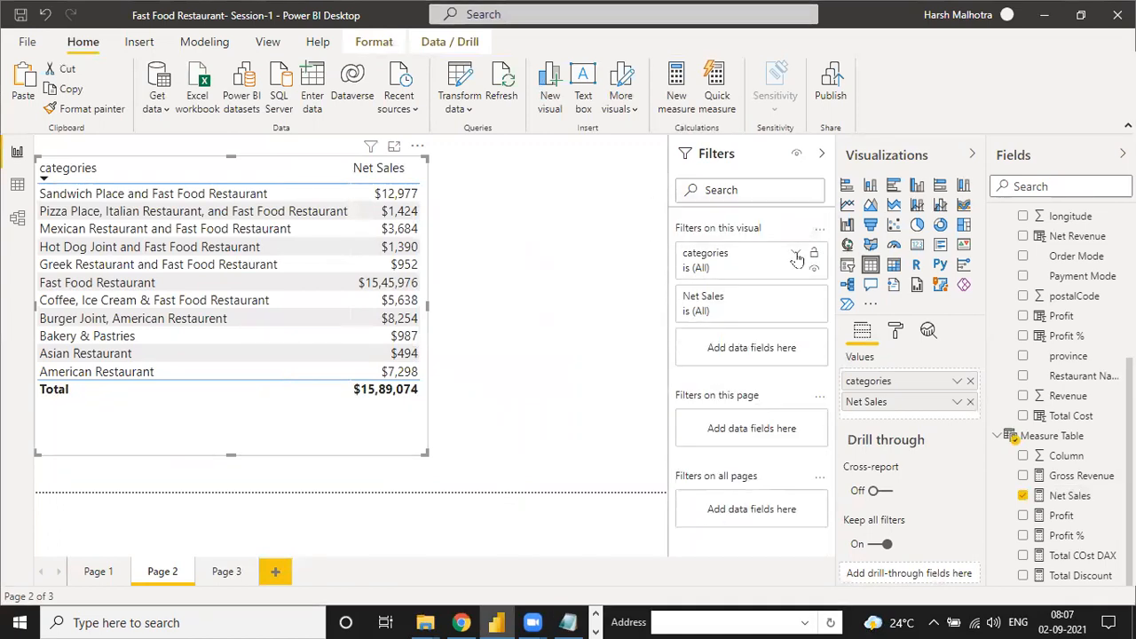
{"action": "left_click", "coordinate": [798, 256]}
{"action": "left_click", "coordinate": [742, 309]}
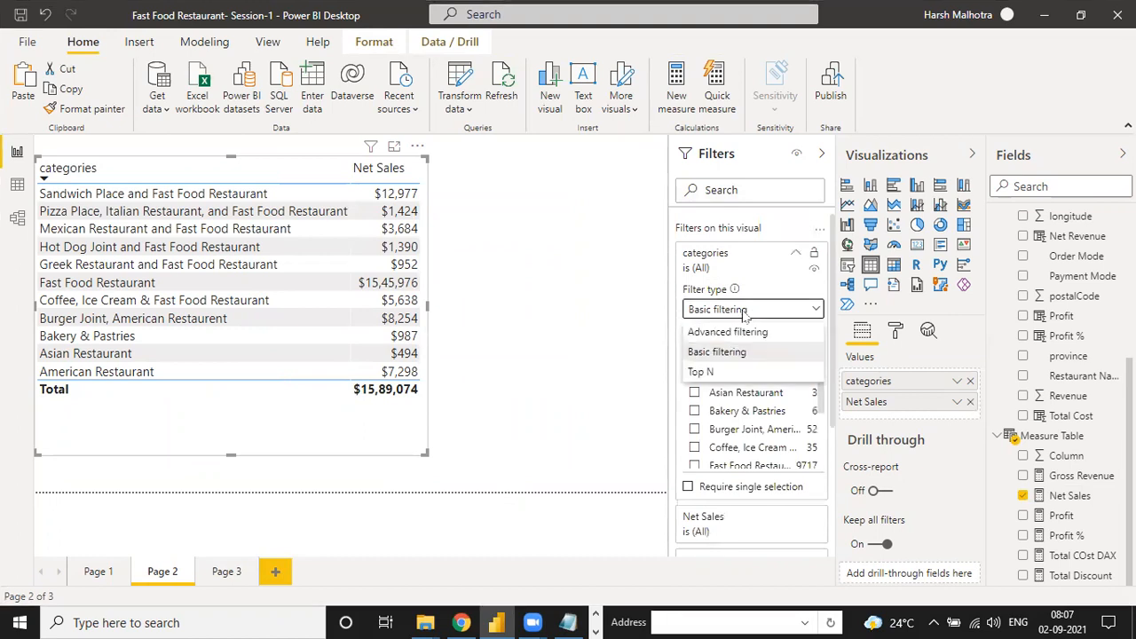
{"action": "left_click", "coordinate": [712, 373]}
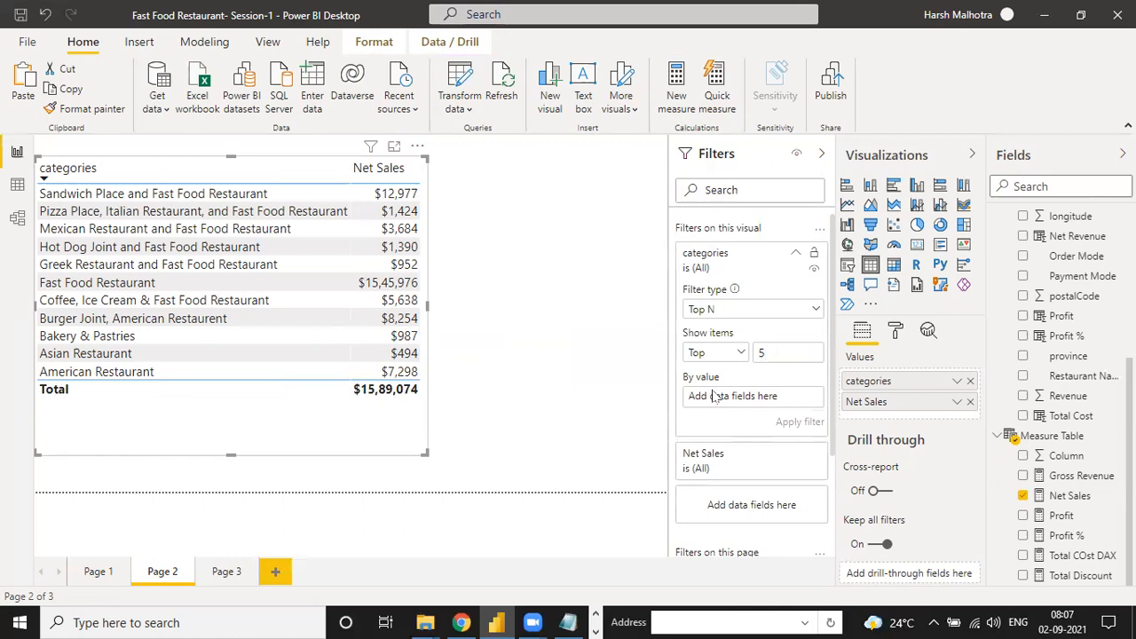
{"action": "left_click_drag", "start_coordinate": [1081, 504], "coordinate": [769, 405]}
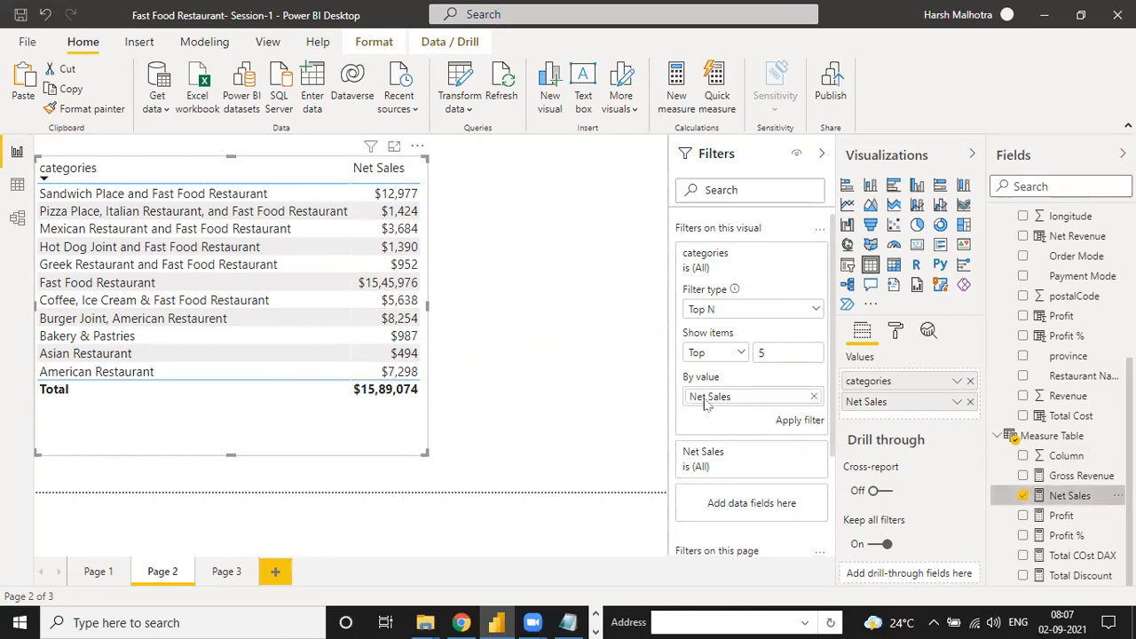
{"action": "left_click", "coordinate": [793, 423]}
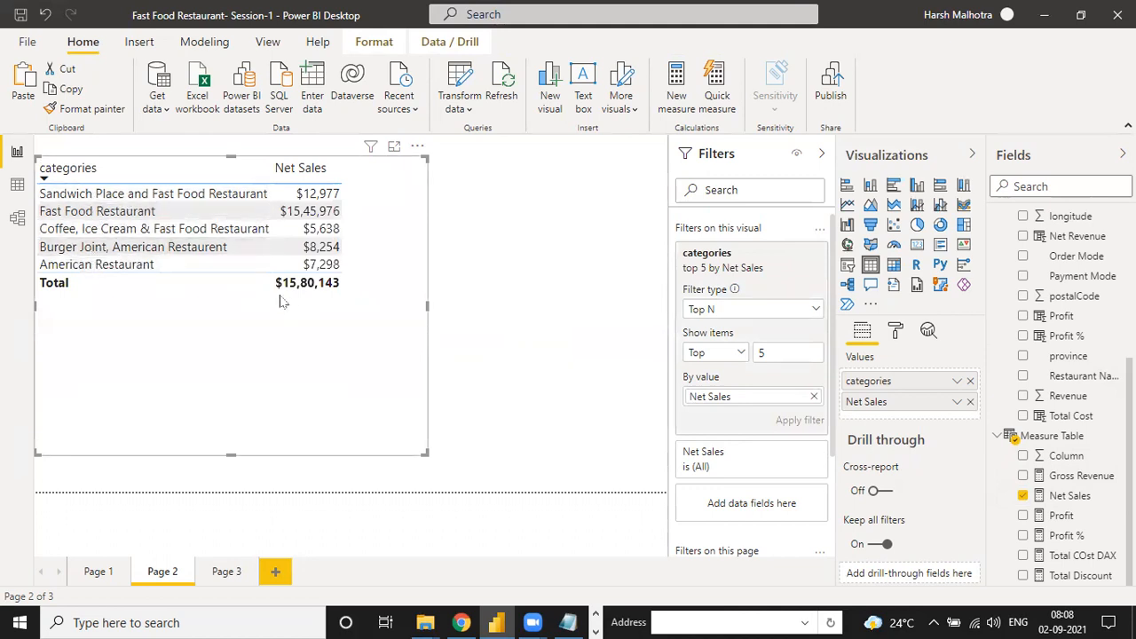
{"action": "left_click", "coordinate": [286, 177]}
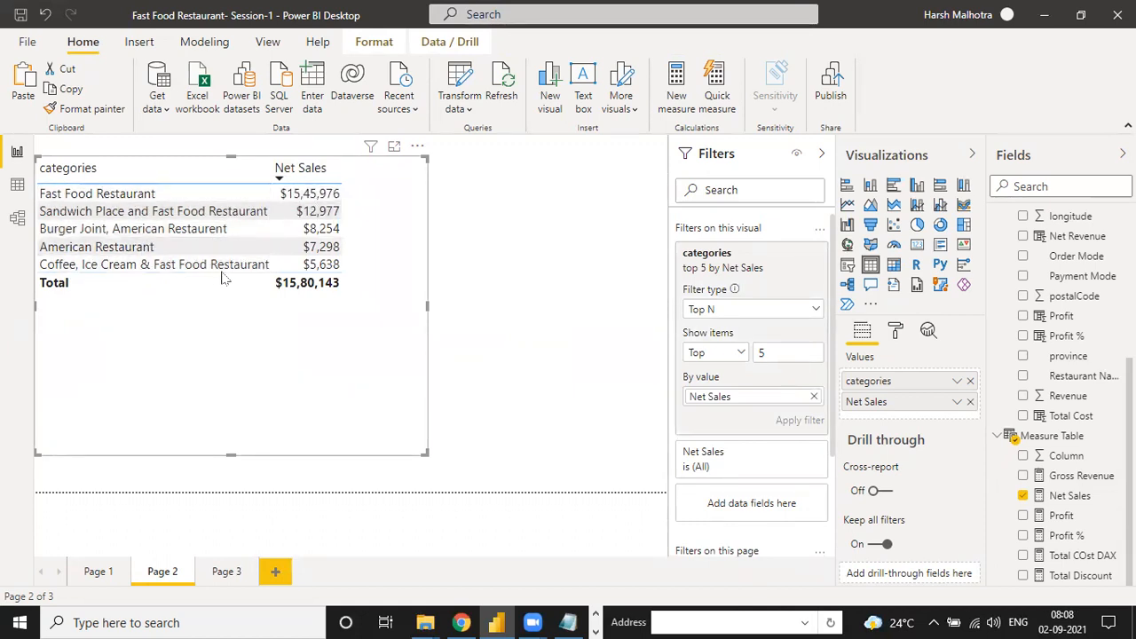
Step: Shrink the categories table to fit its rows and change its Top N filter to show the top 3
{"action": "left_click_drag", "start_coordinate": [426, 452], "coordinate": [373, 312]}
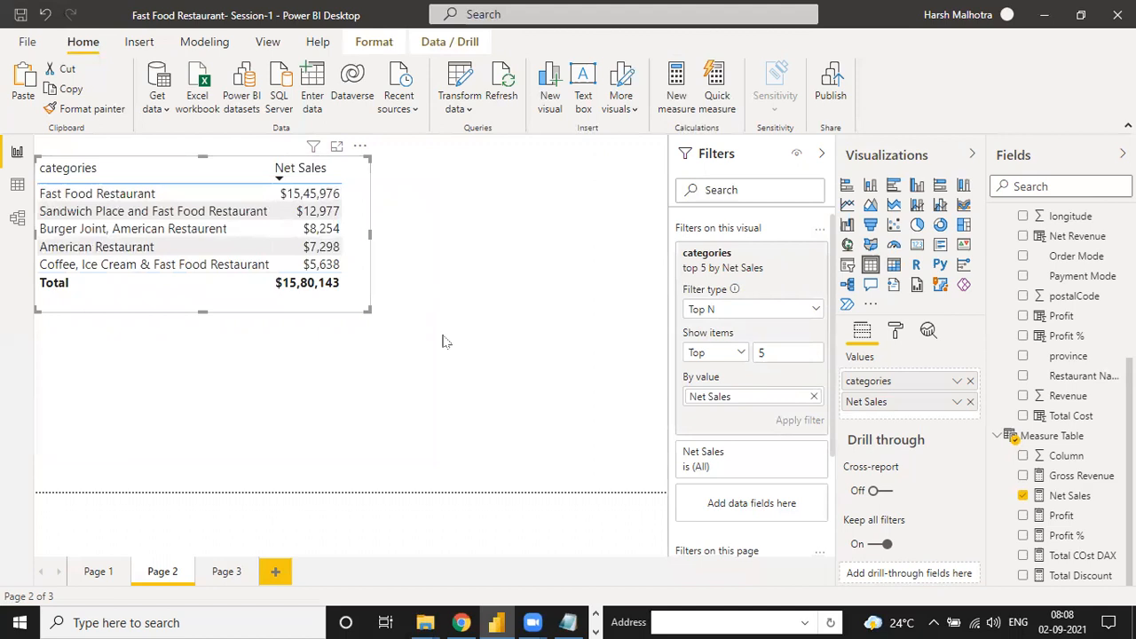
{"action": "left_click", "coordinate": [801, 354]}
{"action": "type", "text": "3"}
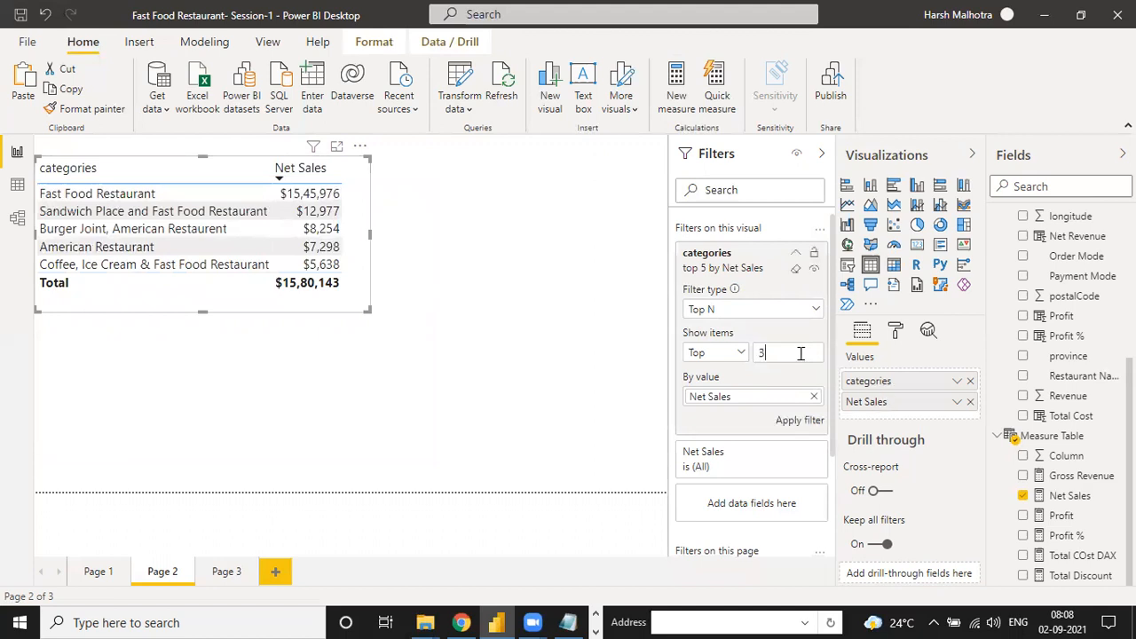
{"action": "left_click", "coordinate": [793, 420]}
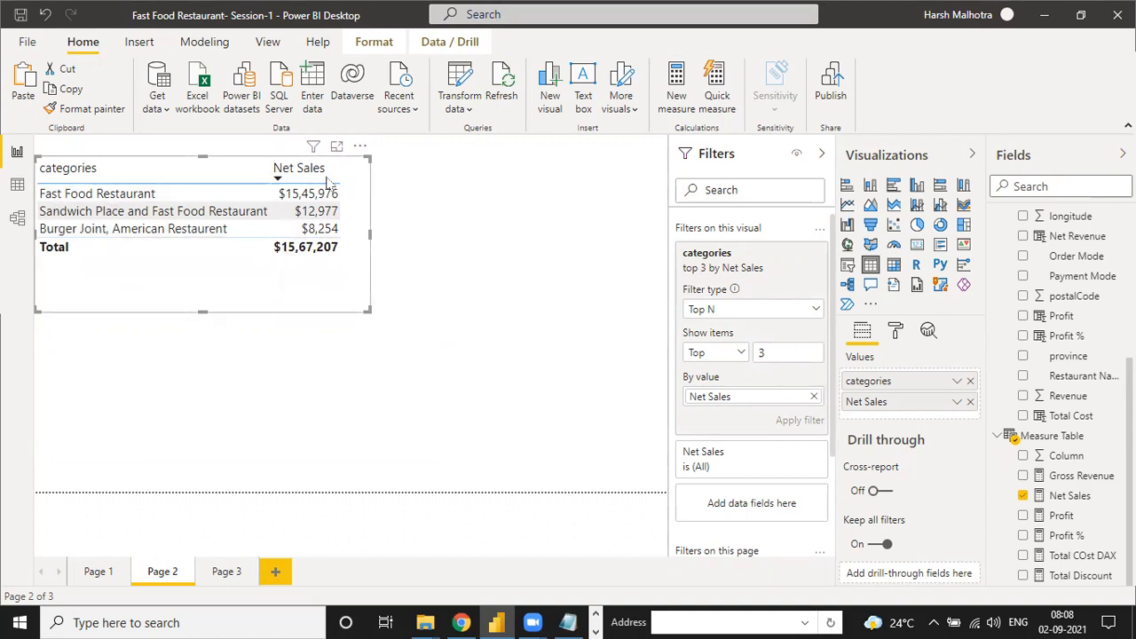
Step: Duplicate the categories table and place the copy directly below the original
{"action": "left_click", "coordinate": [63, 89]}
{"action": "left_click", "coordinate": [23, 85]}
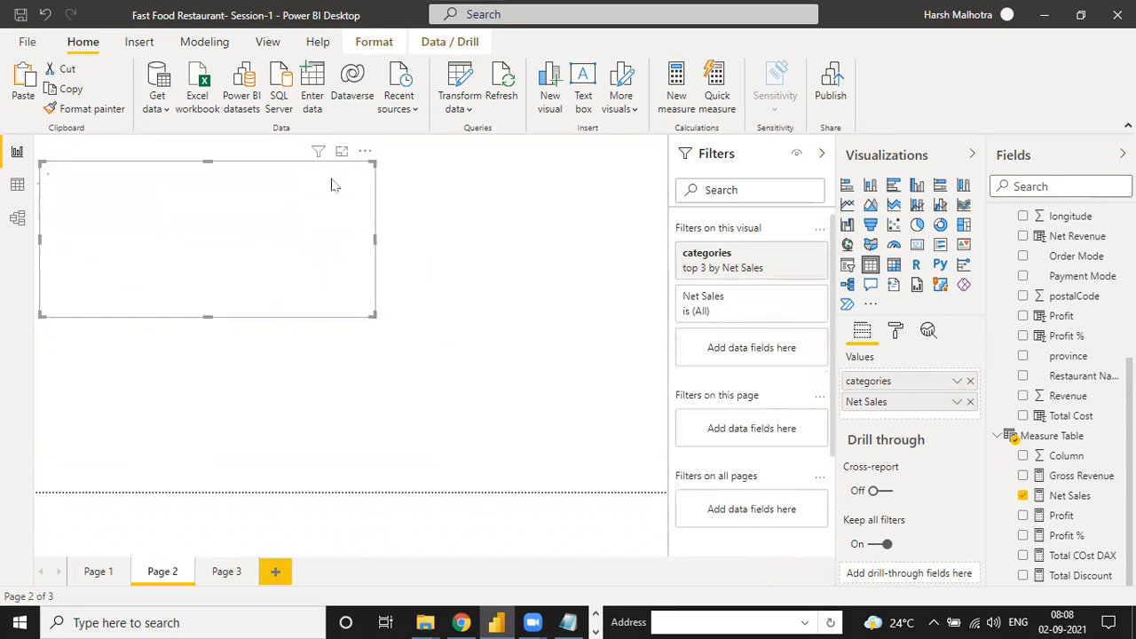
{"action": "left_click_drag", "start_coordinate": [370, 162], "coordinate": [364, 324]}
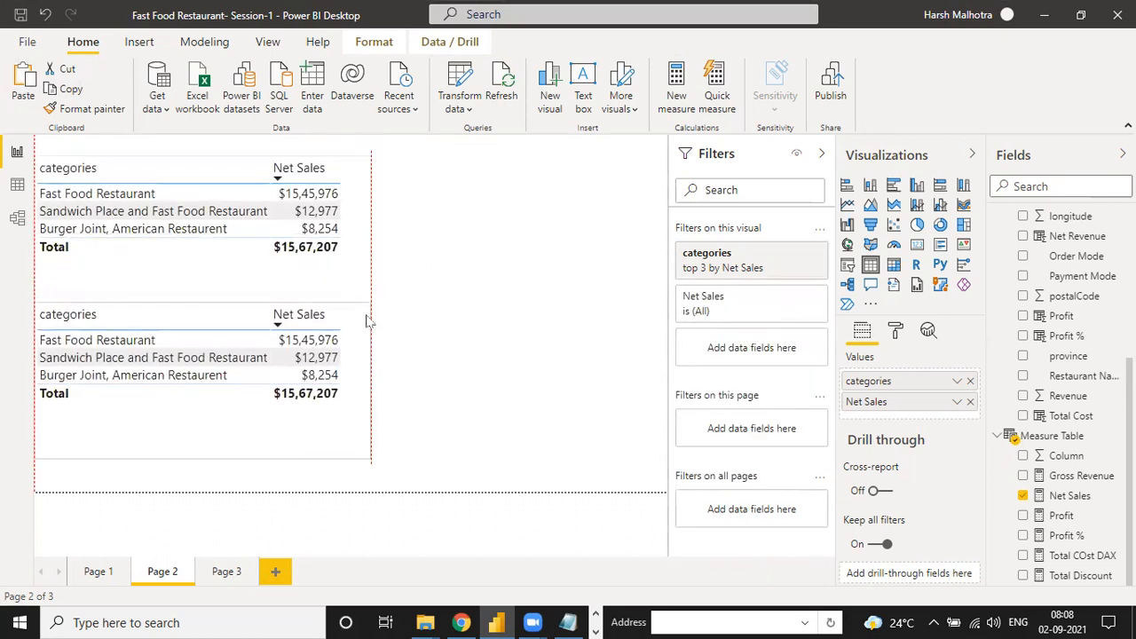
Step: Replace the categories field with city in the copied table and put city ahead of Net Sales
{"action": "left_click", "coordinate": [970, 381]}
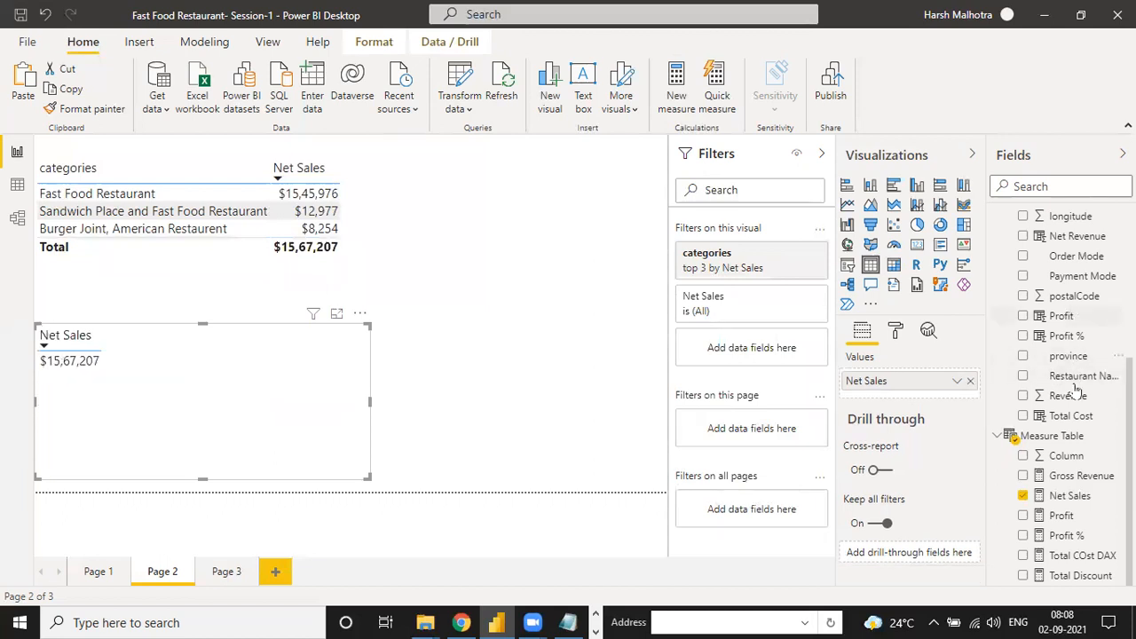
{"action": "scroll", "coordinate": [1083, 454], "scroll_direction": "up", "scroll_amount": 3}
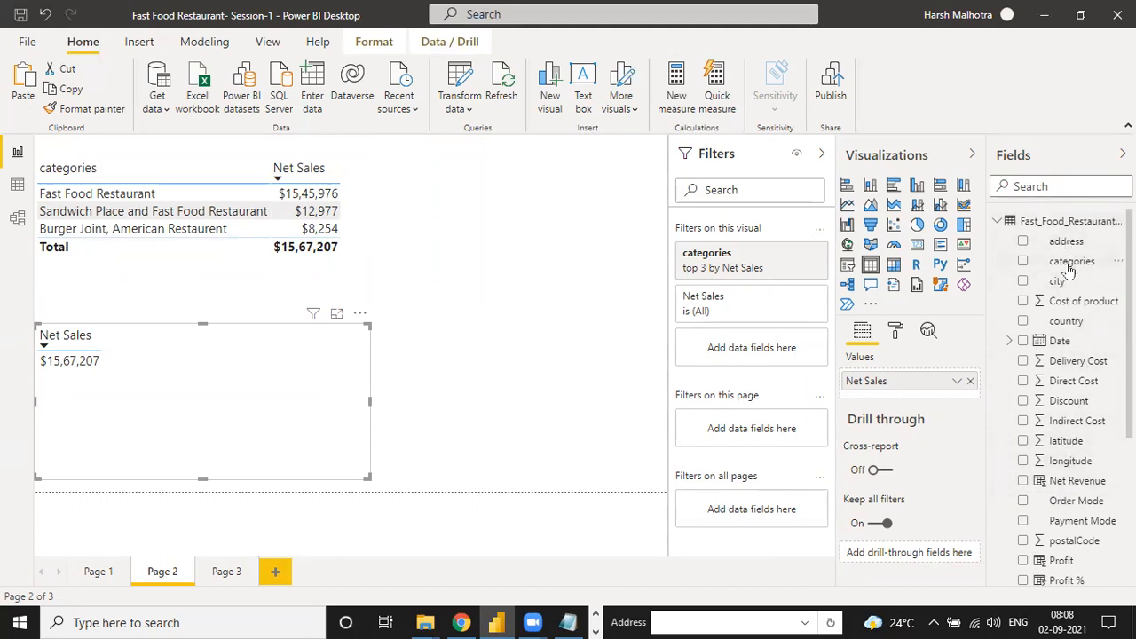
{"action": "left_click", "coordinate": [1024, 322]}
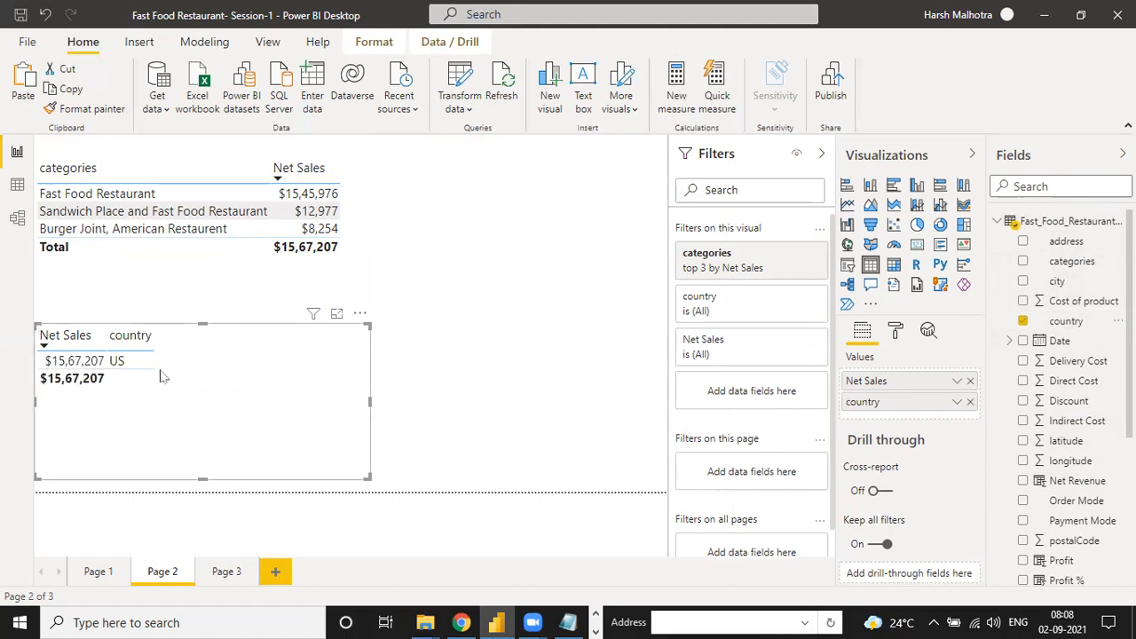
{"action": "left_click", "coordinate": [1023, 321]}
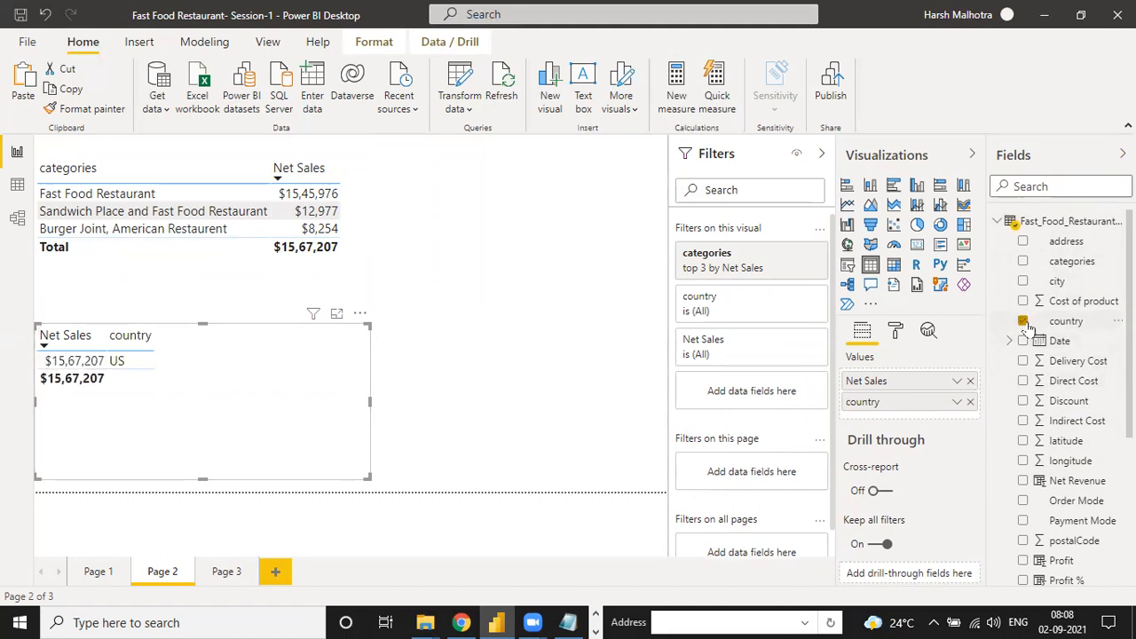
{"action": "left_click", "coordinate": [1023, 282]}
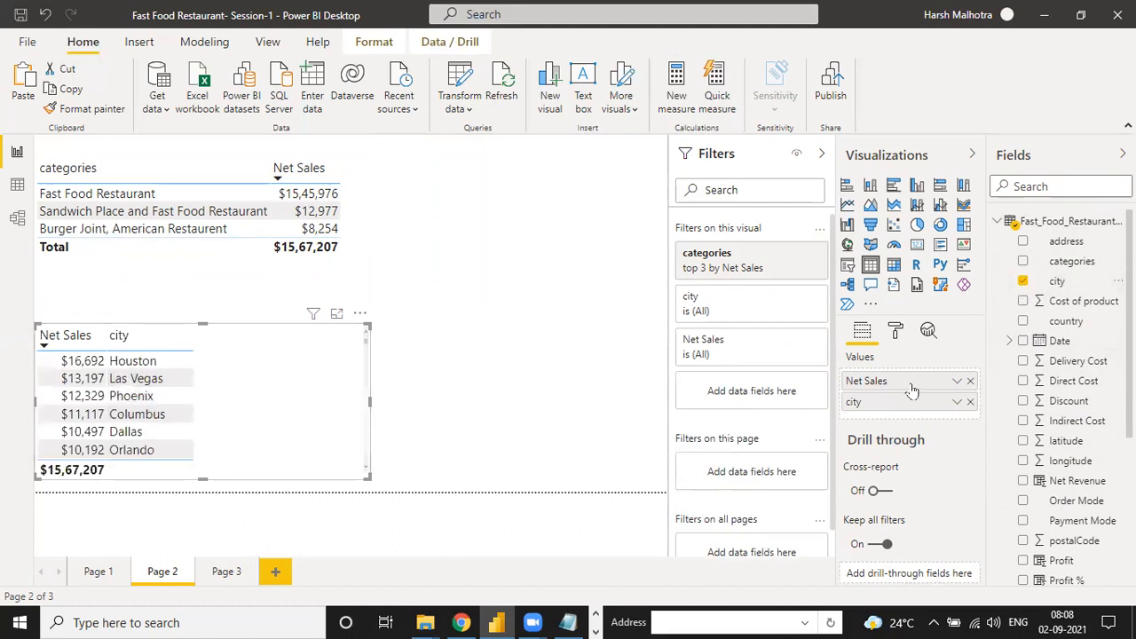
{"action": "left_click_drag", "start_coordinate": [908, 392], "coordinate": [906, 413]}
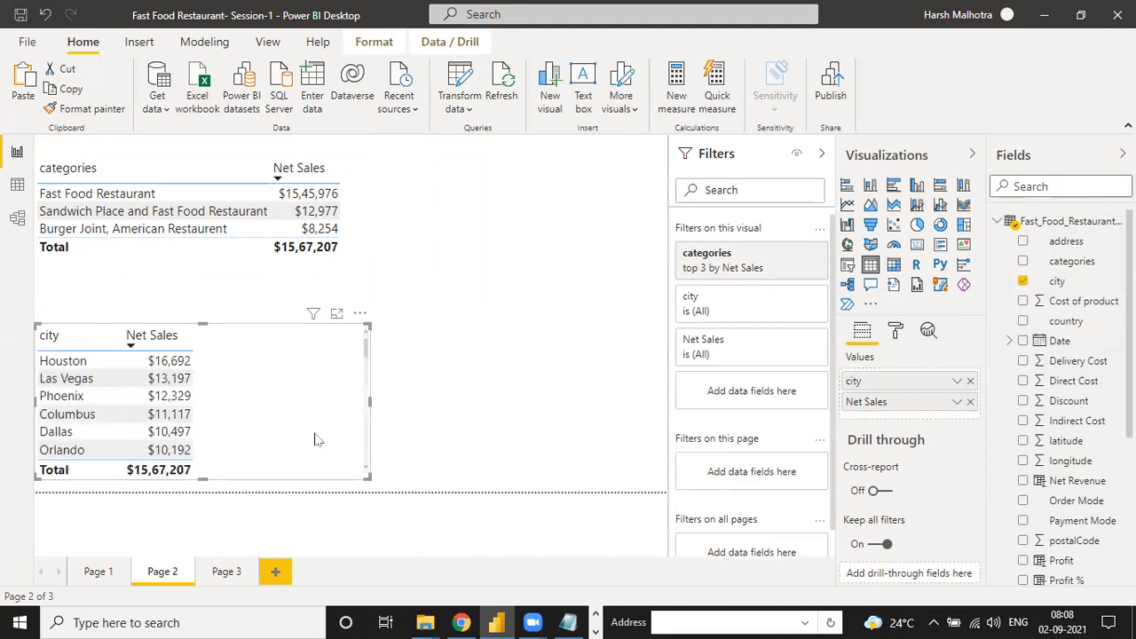
Step: Look through the city rows and remove the leftover categories Top N filter from the city table
{"action": "scroll", "coordinate": [168, 394], "scroll_direction": "down", "scroll_amount": 10}
{"action": "scroll", "coordinate": [133, 373], "scroll_direction": "up", "scroll_amount": 2}
{"action": "scroll", "coordinate": [124, 366], "scroll_direction": "up", "scroll_amount": 10}
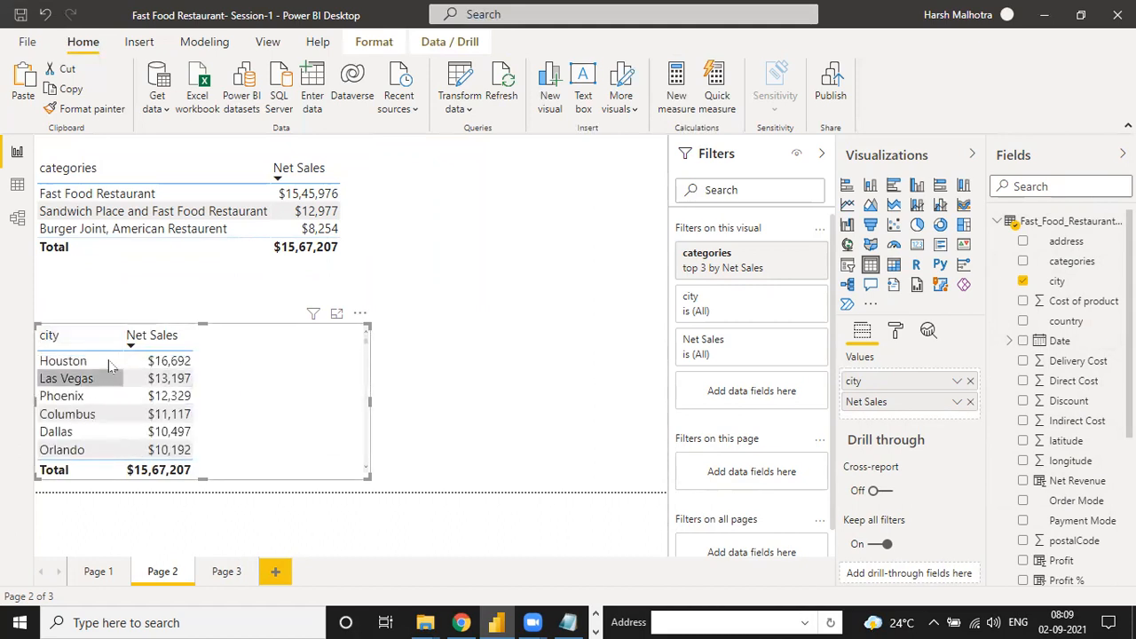
{"action": "left_click", "coordinate": [796, 254]}
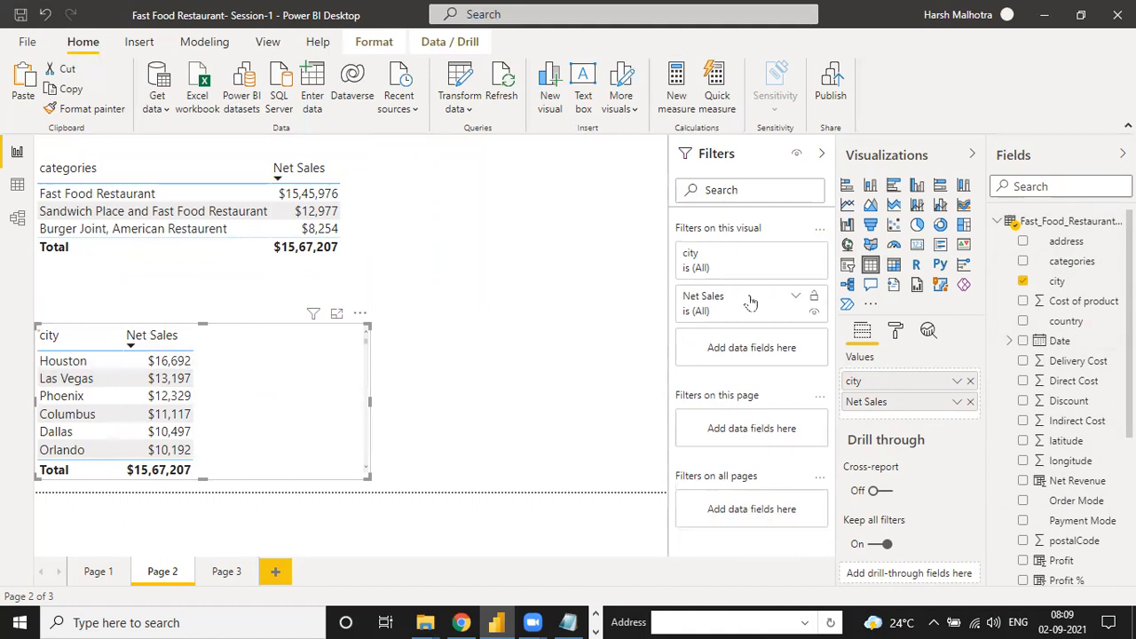
Step: Apply a Top N filter on city showing the top 5 by Net Sales
{"action": "left_click", "coordinate": [796, 255]}
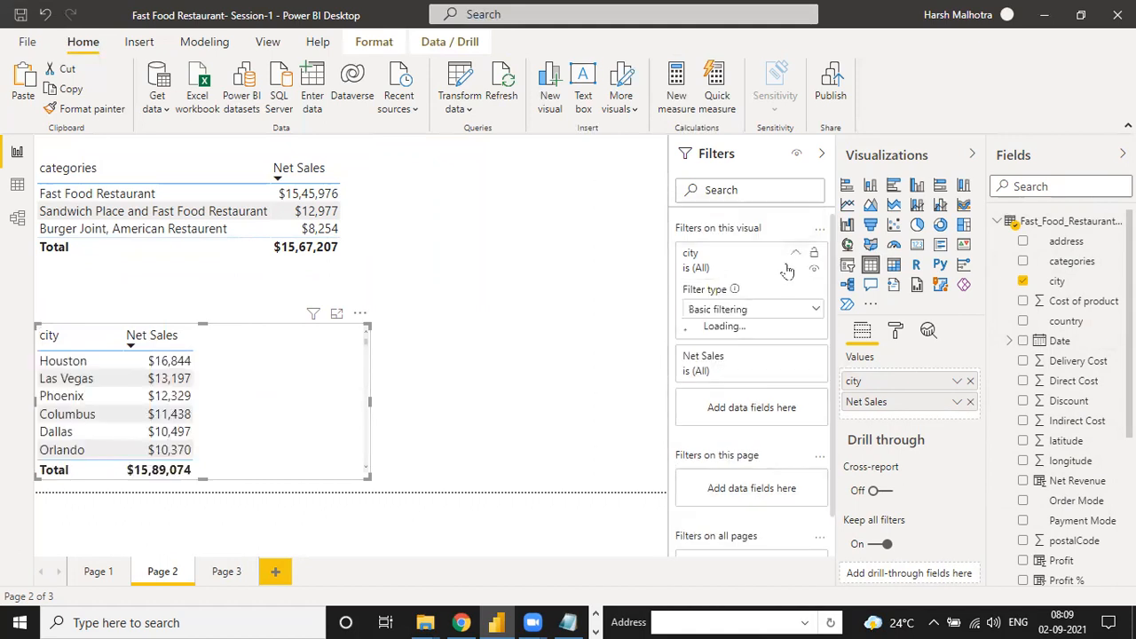
{"action": "left_click", "coordinate": [734, 317]}
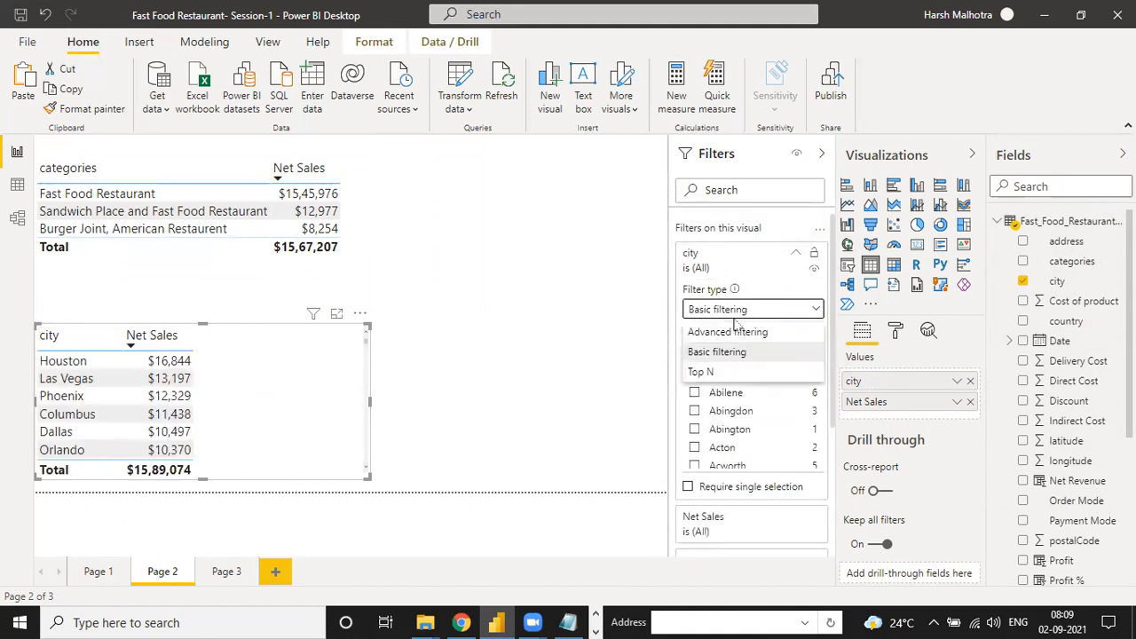
{"action": "left_click", "coordinate": [730, 376]}
{"action": "left_click", "coordinate": [759, 354]}
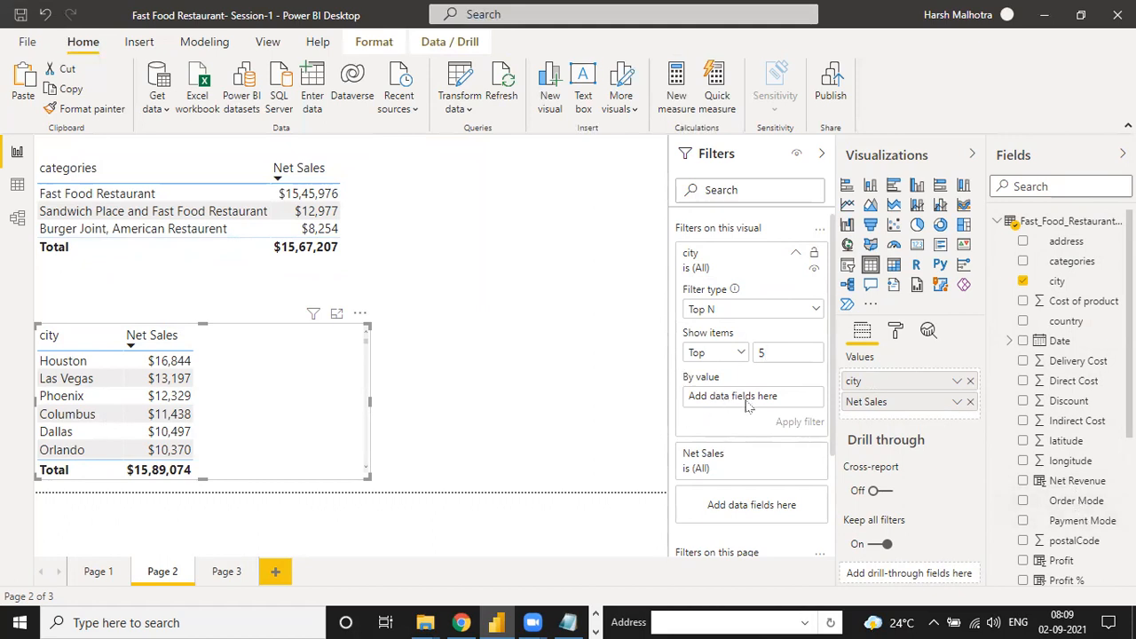
{"action": "scroll", "coordinate": [1056, 501], "scroll_direction": "down", "scroll_amount": 5}
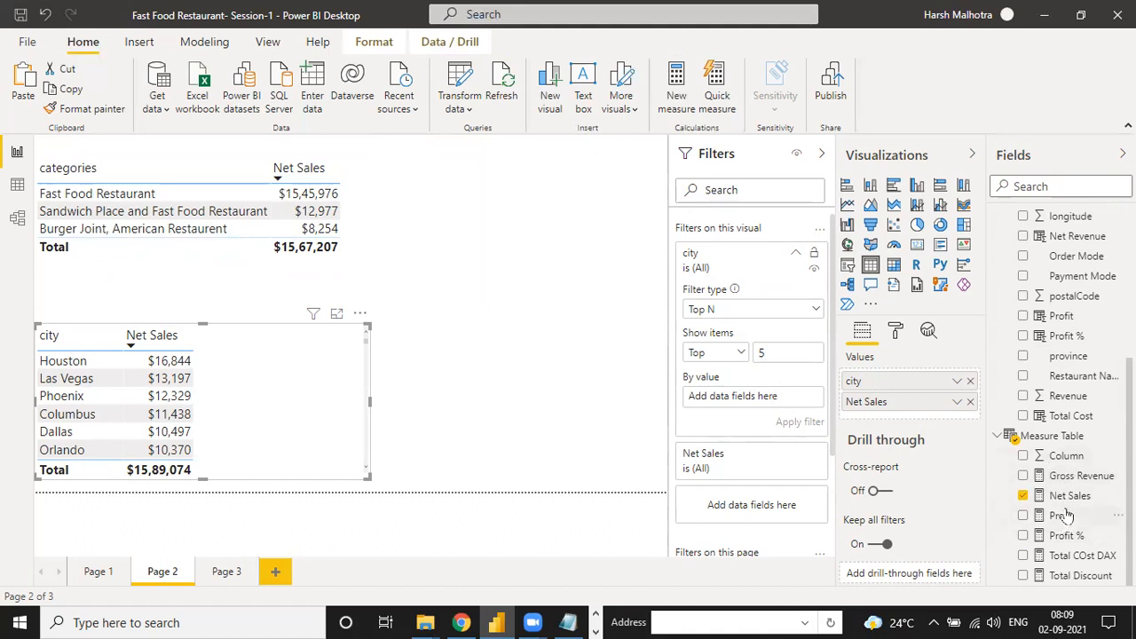
{"action": "left_click_drag", "start_coordinate": [1072, 501], "coordinate": [755, 401]}
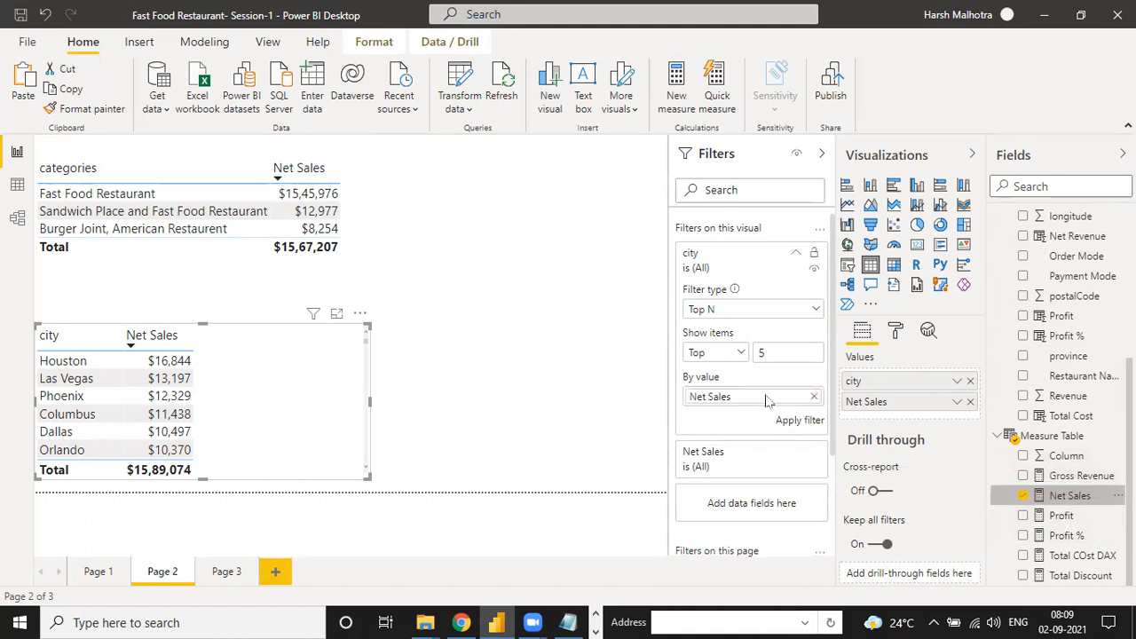
{"action": "left_click", "coordinate": [783, 424]}
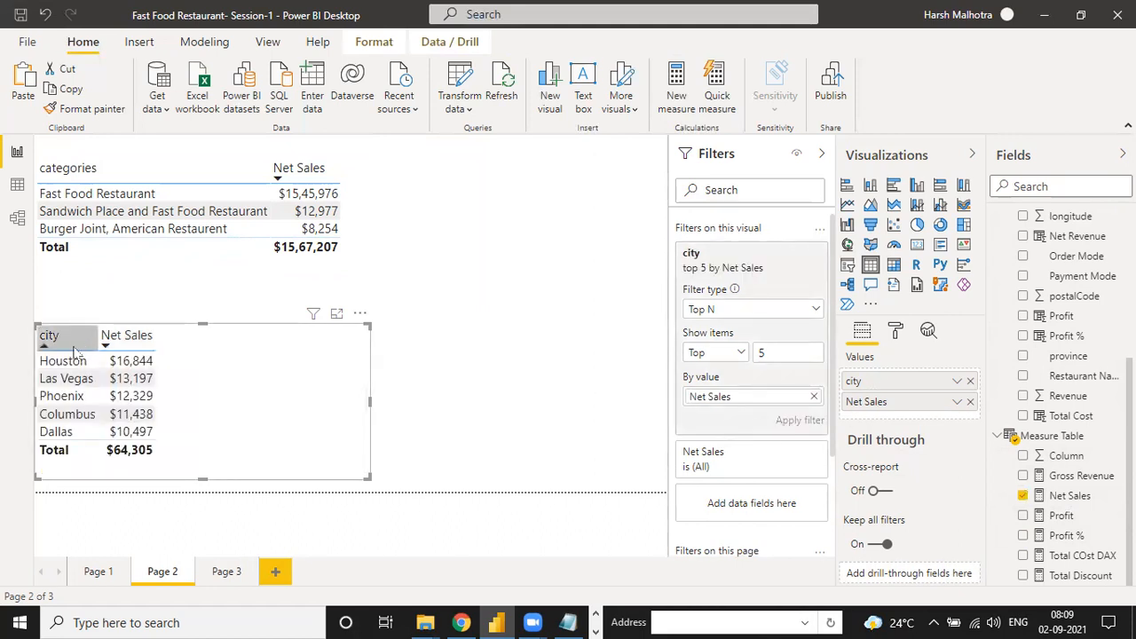
Step: Narrow the city table to fit its two columns, duplicate it, and place the copy beside it
{"action": "left_click_drag", "start_coordinate": [366, 482], "coordinate": [196, 479]}
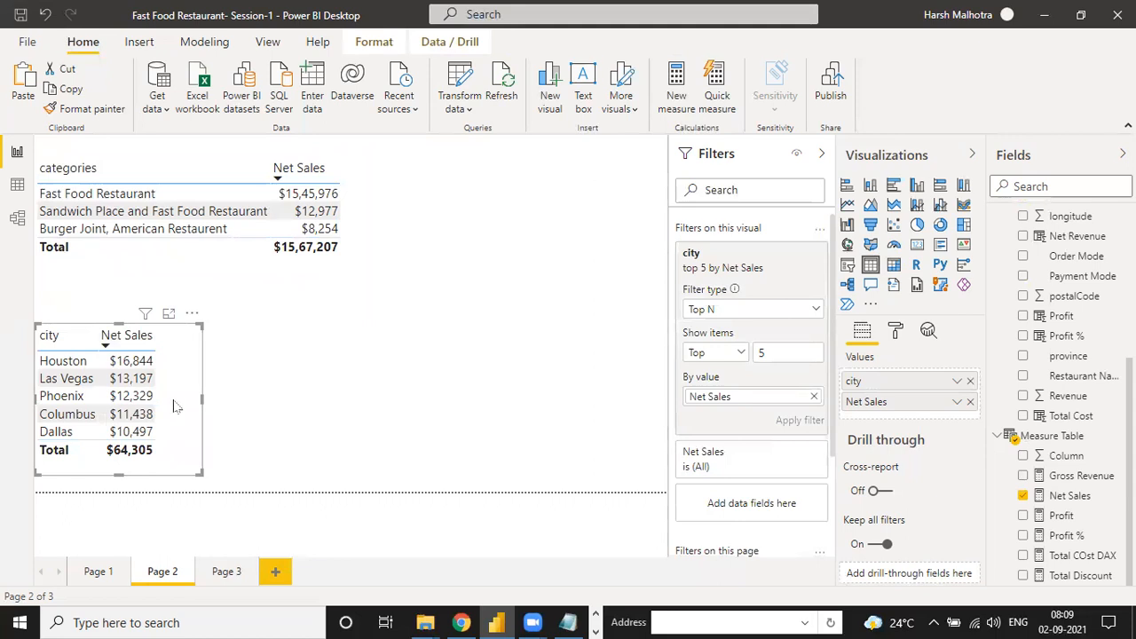
{"action": "left_click", "coordinate": [71, 89]}
{"action": "left_click", "coordinate": [23, 88]}
{"action": "left_click_drag", "start_coordinate": [203, 336], "coordinate": [380, 330]}
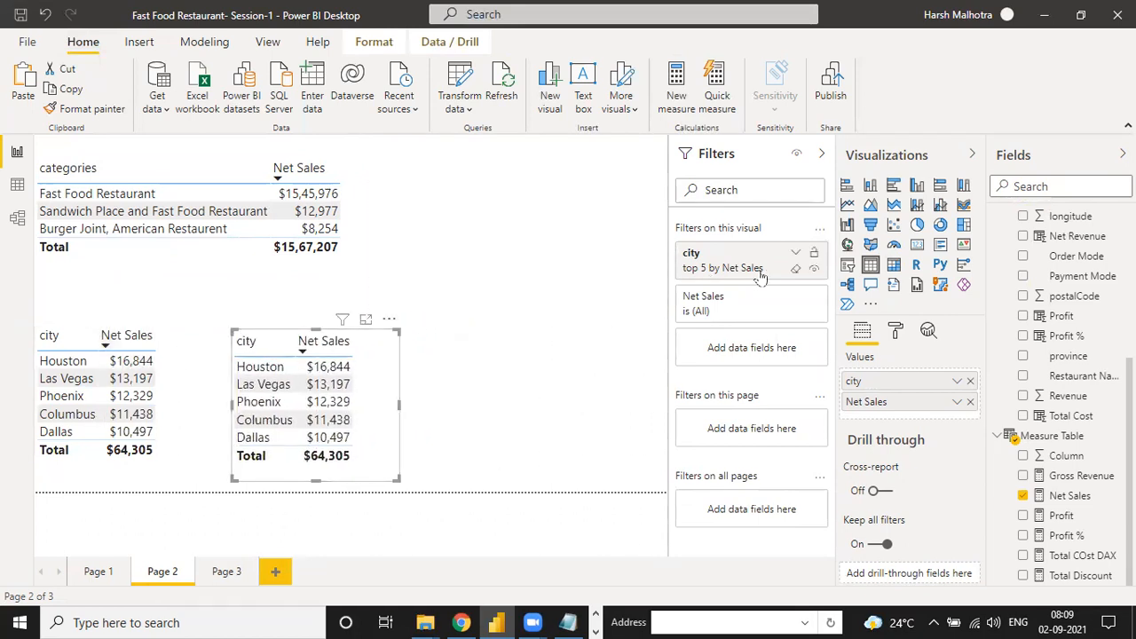
Step: Convert the copied city table to a stacked column chart and enlarge it upward and to the right
{"action": "left_click", "coordinate": [940, 185]}
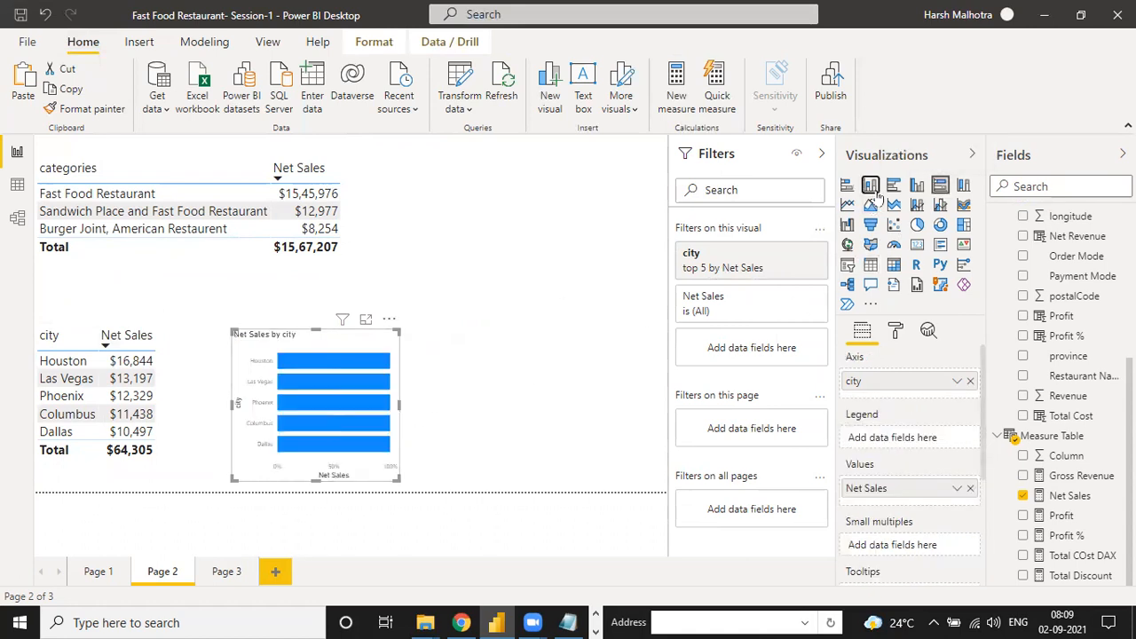
{"action": "left_click", "coordinate": [871, 186]}
{"action": "left_click_drag", "start_coordinate": [394, 478], "coordinate": [453, 478]}
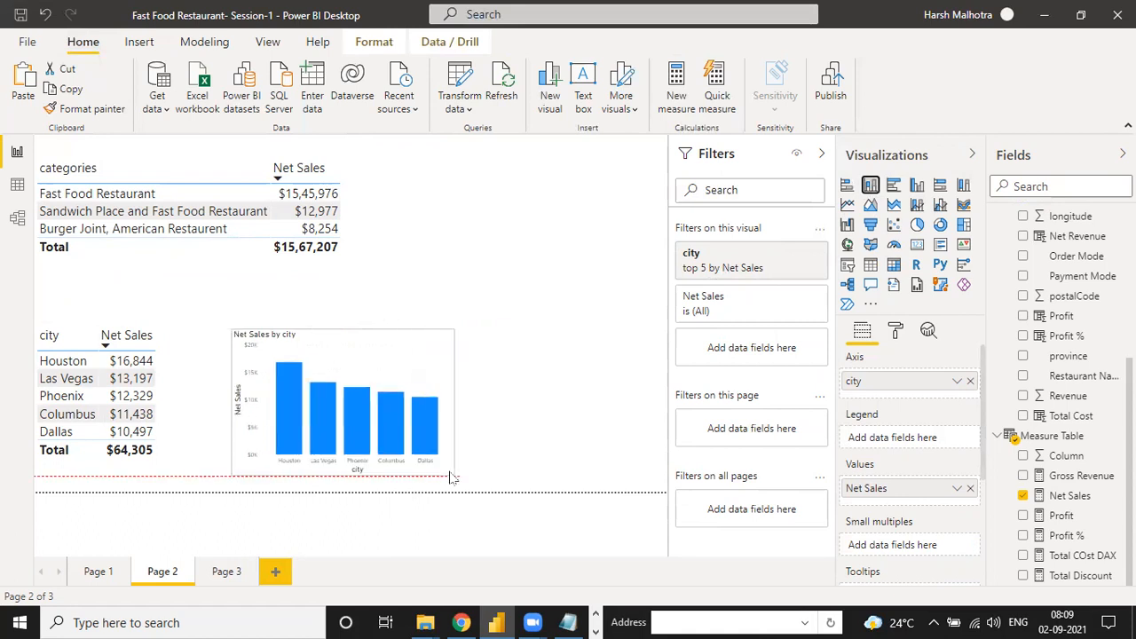
{"action": "left_click_drag", "start_coordinate": [346, 330], "coordinate": [346, 277]}
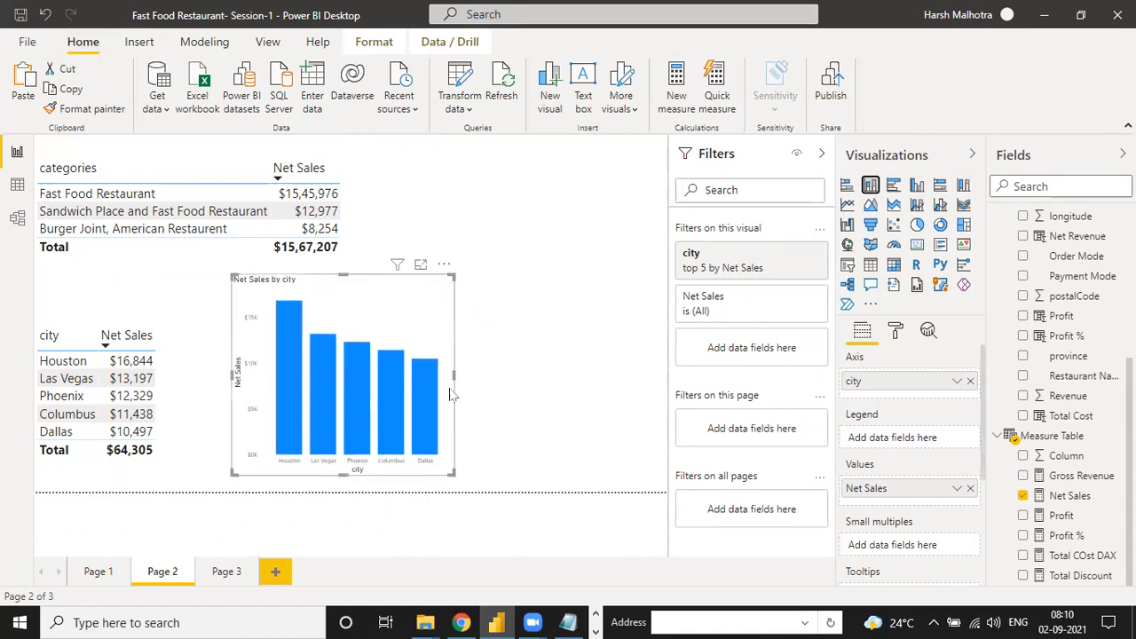
{"action": "left_click_drag", "start_coordinate": [454, 375], "coordinate": [543, 374]}
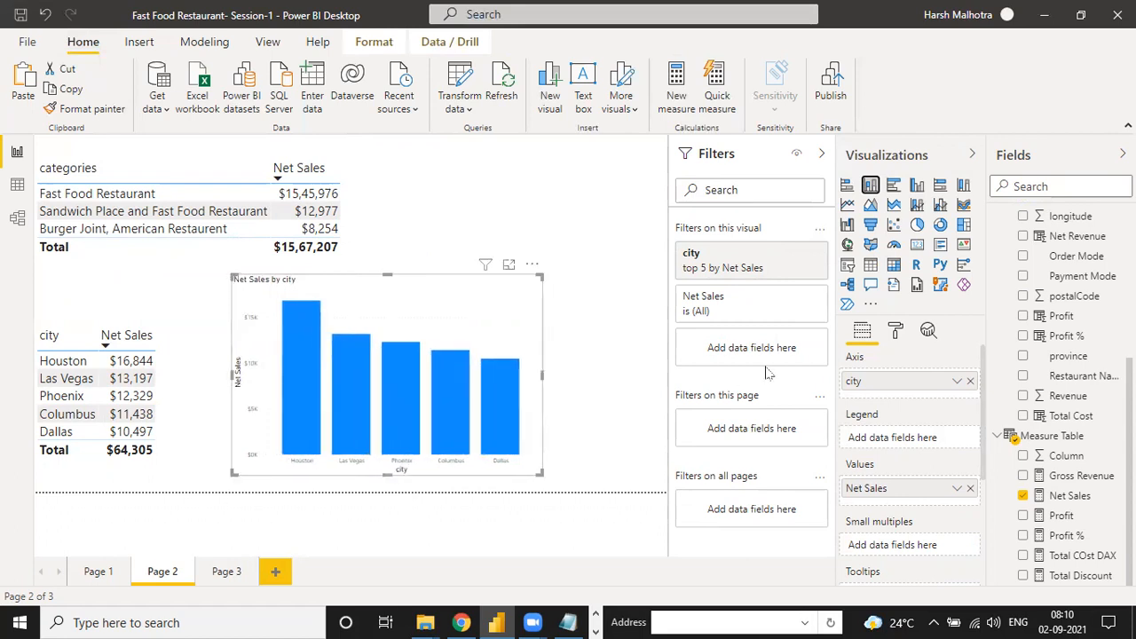
Step: Turn on data labels for the Net Sales by city column chart
{"action": "left_click", "coordinate": [893, 335]}
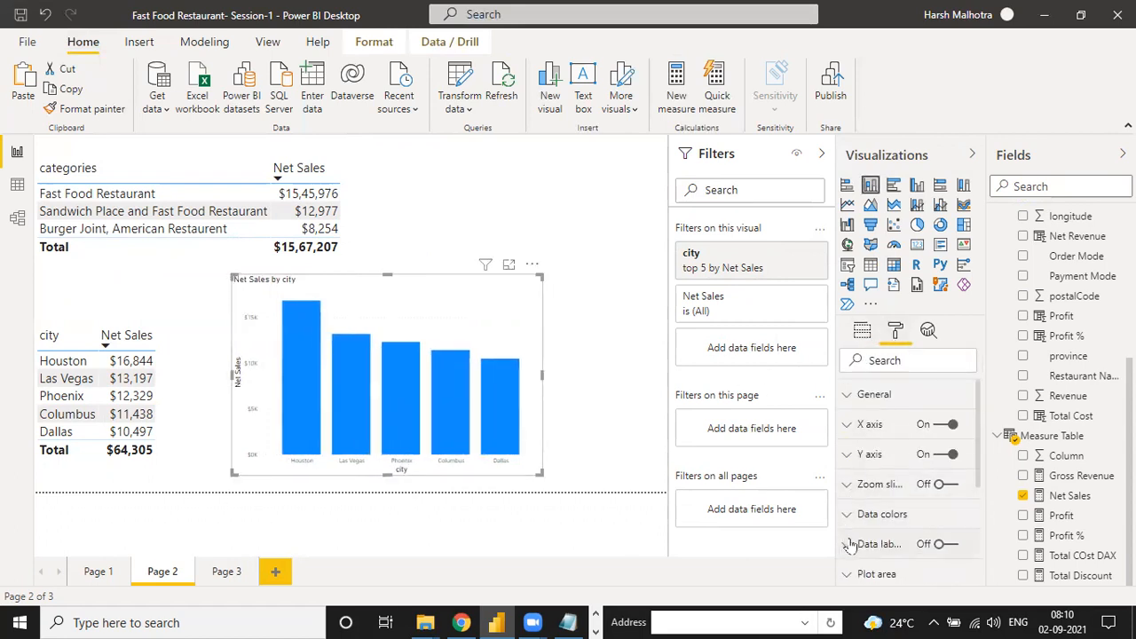
{"action": "scroll", "coordinate": [850, 551], "scroll_direction": "down", "scroll_amount": 5}
{"action": "scroll", "coordinate": [926, 442], "scroll_direction": "up", "scroll_amount": 5}
{"action": "left_click", "coordinate": [941, 544]}
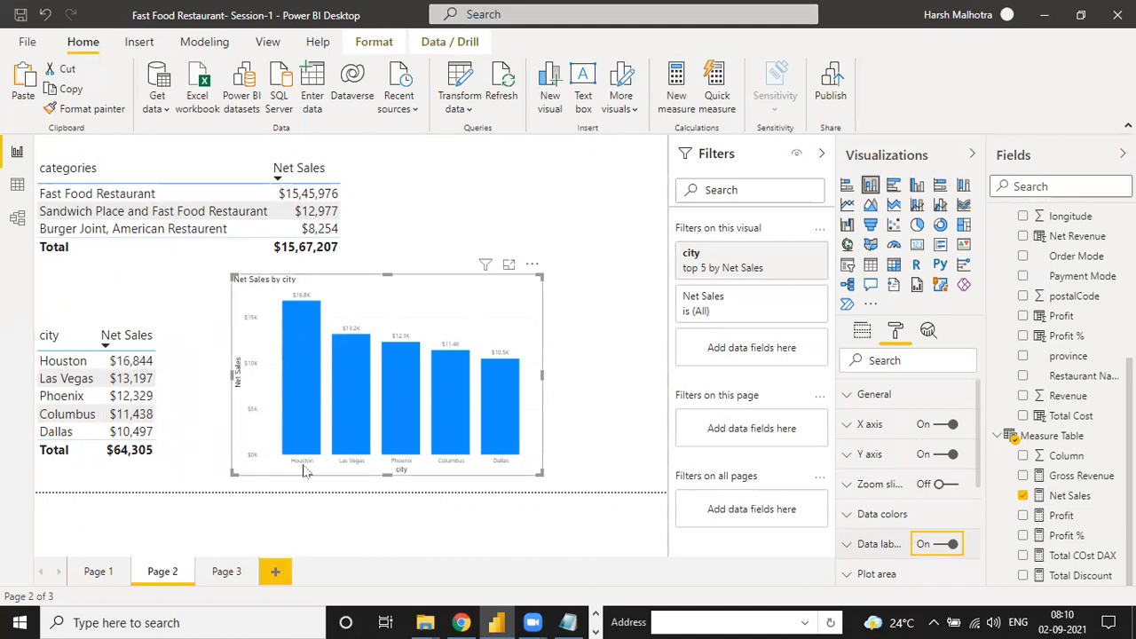
Step: Set the chart's X axis labels to black at 12 pt and turn off the X axis title
{"action": "left_click", "coordinate": [847, 425]}
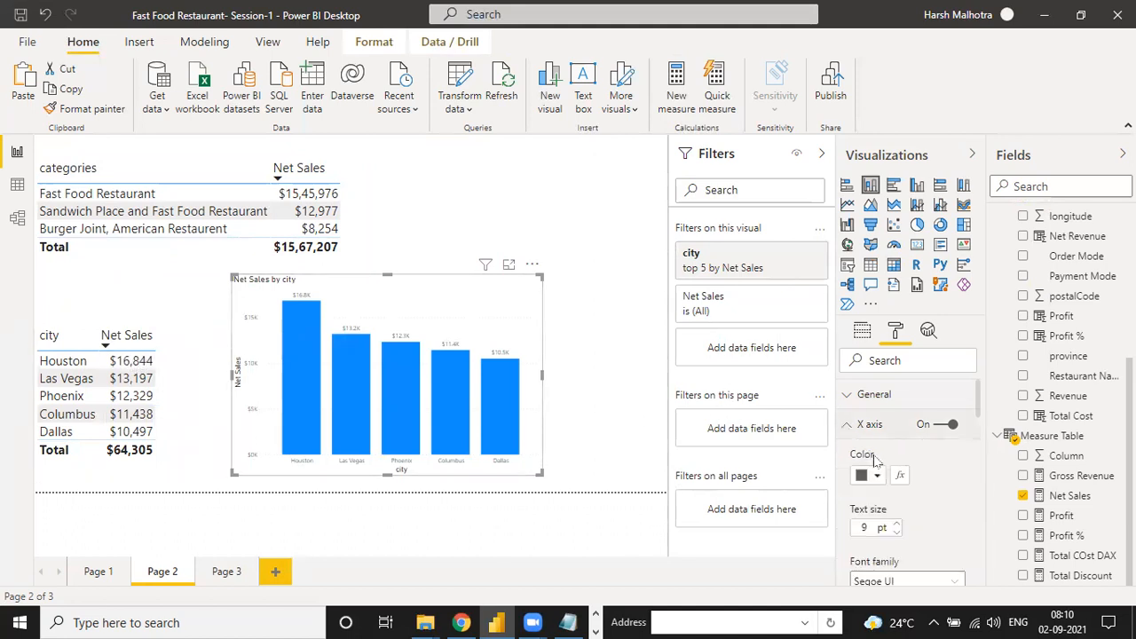
{"action": "left_click", "coordinate": [877, 476]}
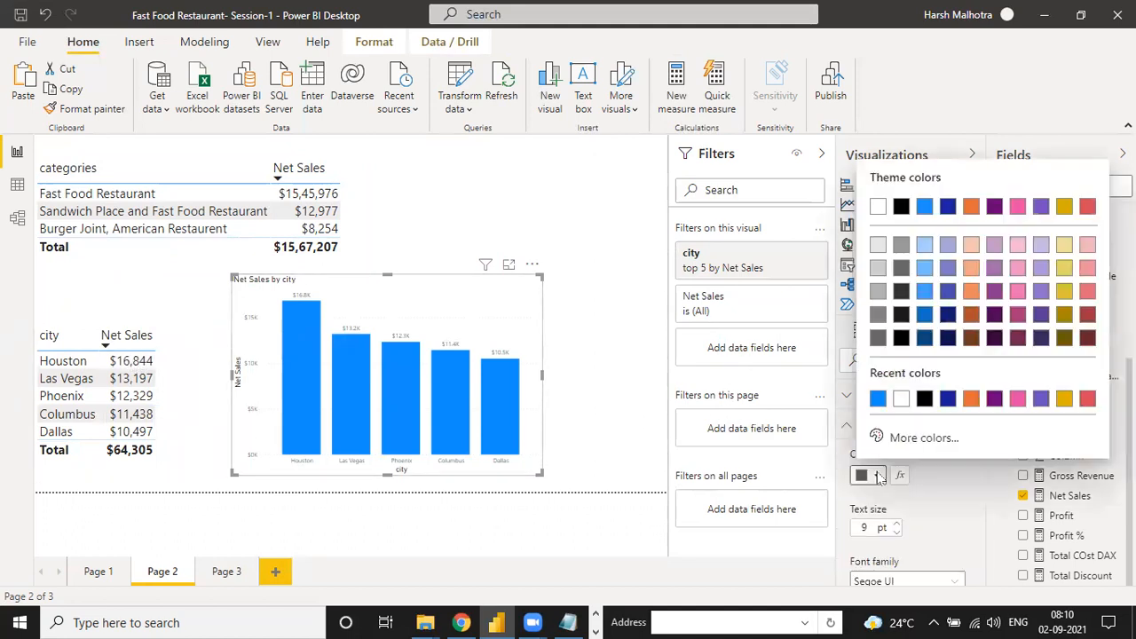
{"action": "left_click", "coordinate": [900, 206]}
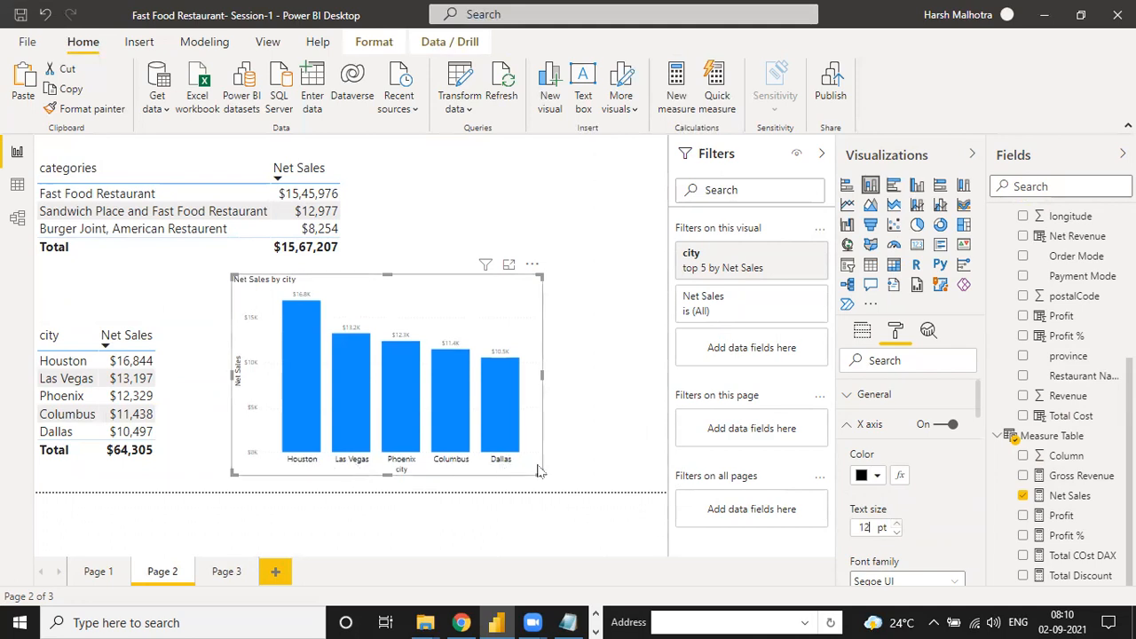
{"action": "scroll", "coordinate": [922, 541], "scroll_direction": "down", "scroll_amount": 3}
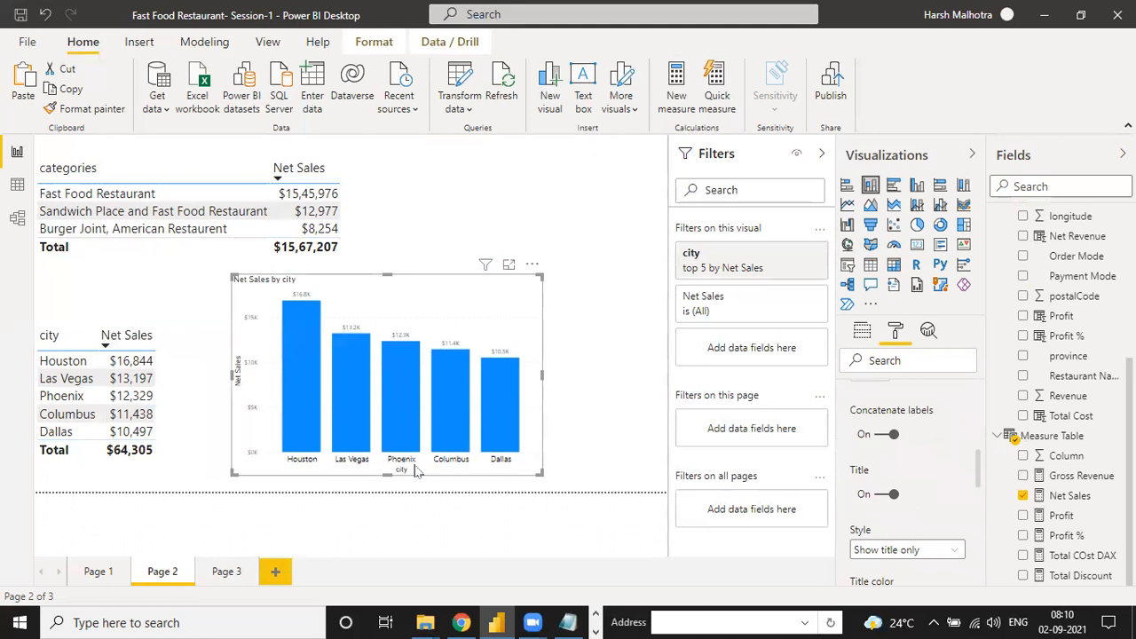
{"action": "left_click", "coordinate": [893, 494]}
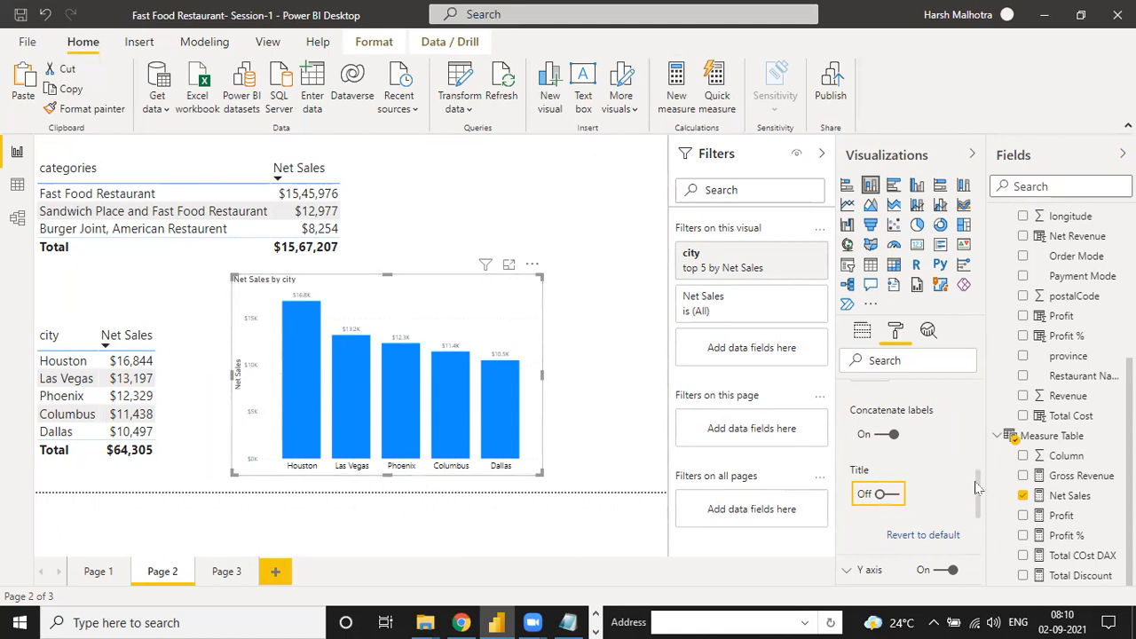
Step: Recolor the columns of the Net Sales by city chart dark gold and move the chart further right
{"action": "scroll", "coordinate": [979, 499], "scroll_direction": "down", "scroll_amount": 5}
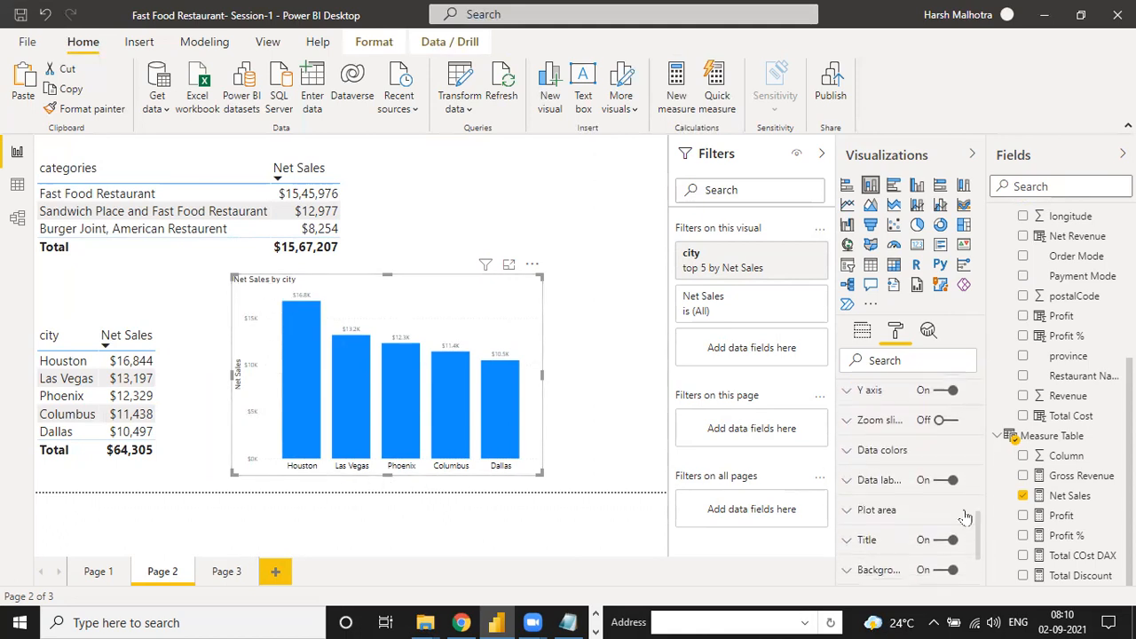
{"action": "left_click", "coordinate": [848, 453]}
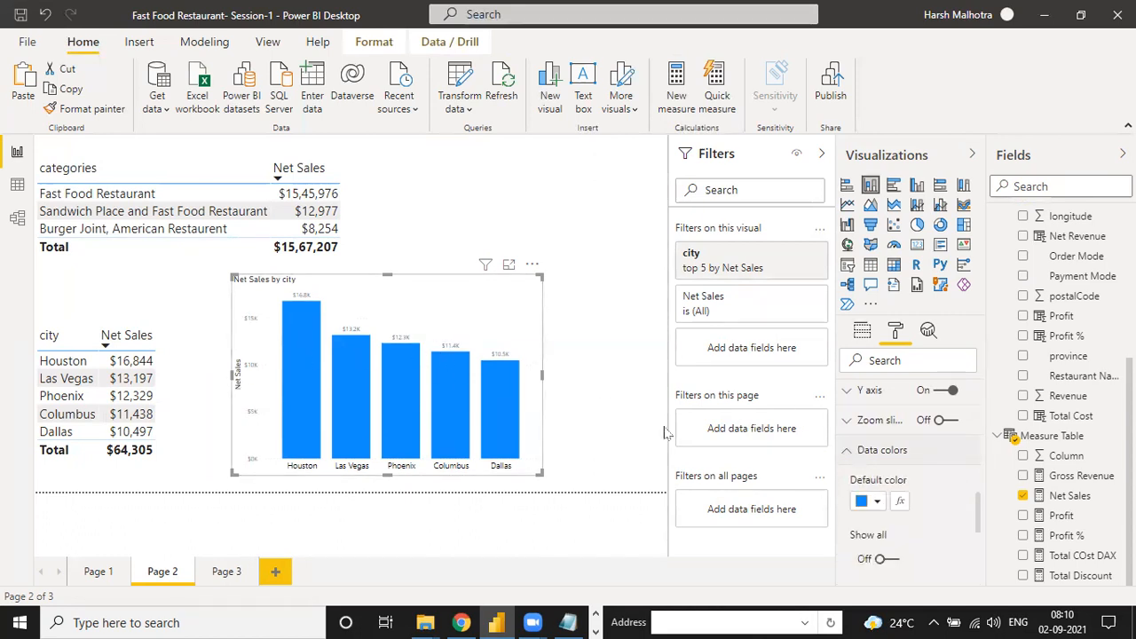
{"action": "left_click", "coordinate": [877, 502]}
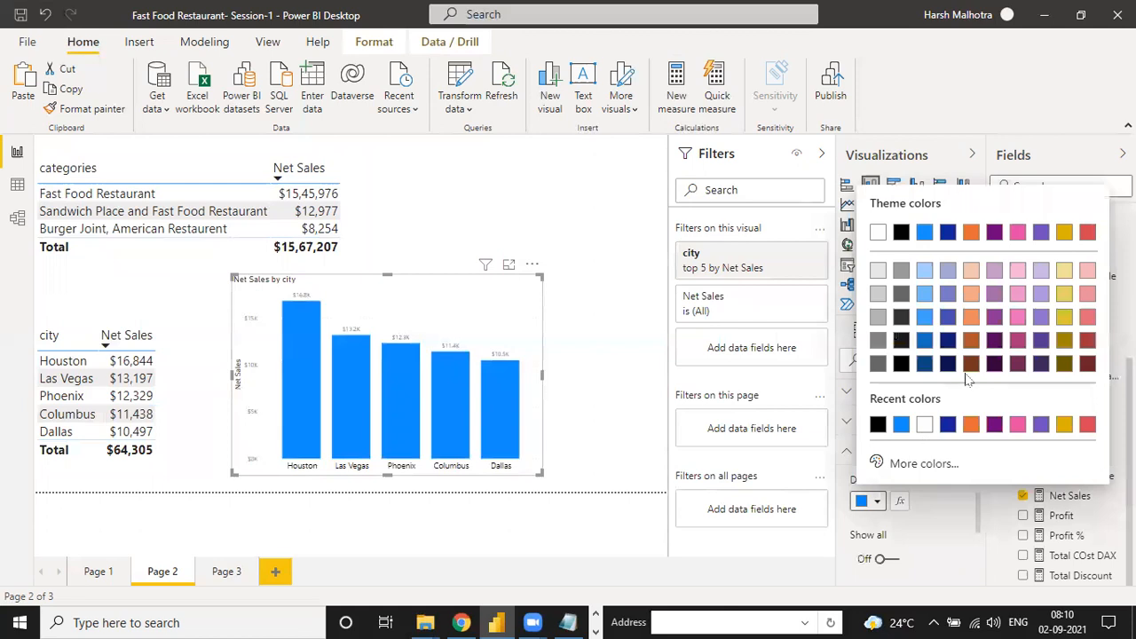
{"action": "left_click", "coordinate": [1064, 343]}
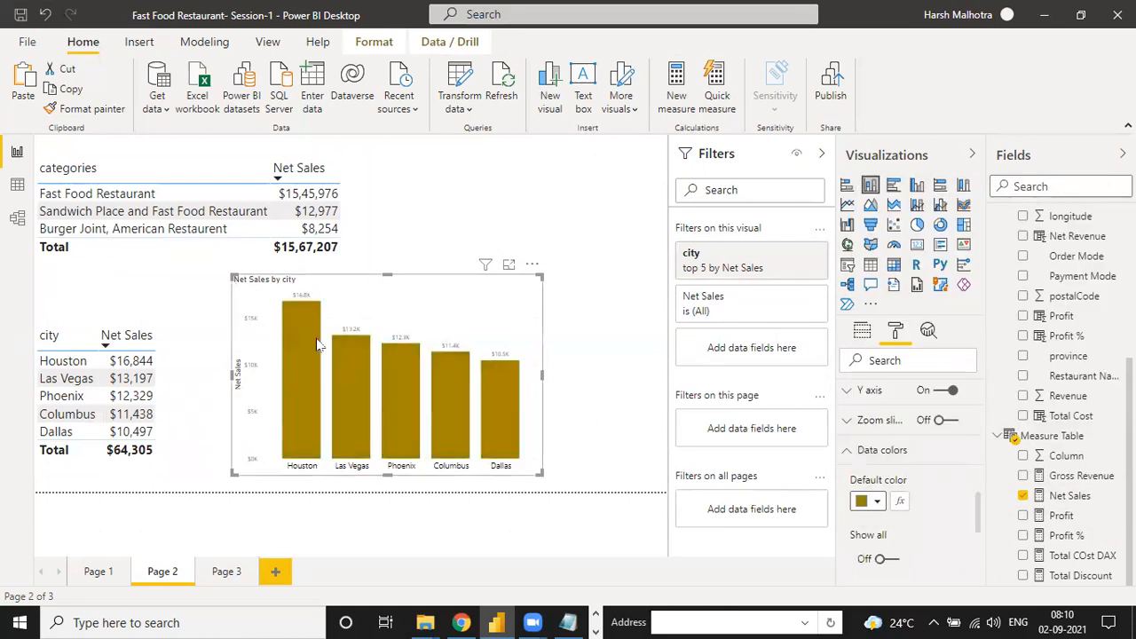
{"action": "left_click_drag", "start_coordinate": [382, 289], "coordinate": [474, 279]}
Step: Change the column chart's title text to "Top 5 Cities by Sales"
{"action": "left_click", "coordinate": [846, 453]}
{"action": "scroll", "coordinate": [944, 487], "scroll_direction": "down", "scroll_amount": 3}
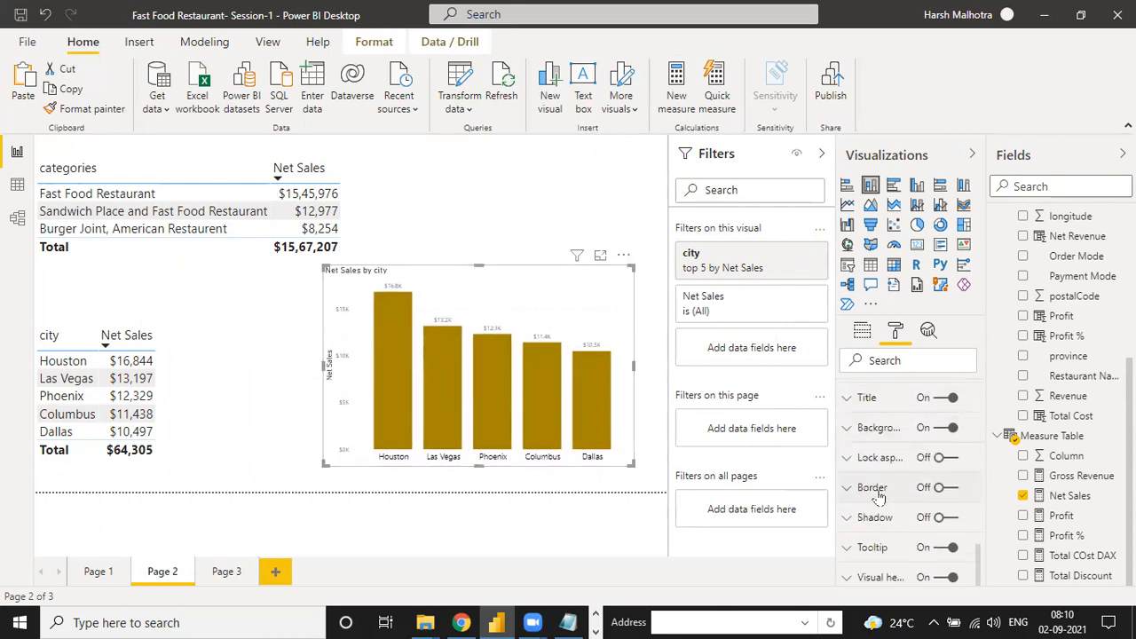
{"action": "left_click", "coordinate": [848, 399]}
{"action": "left_click", "coordinate": [895, 446]}
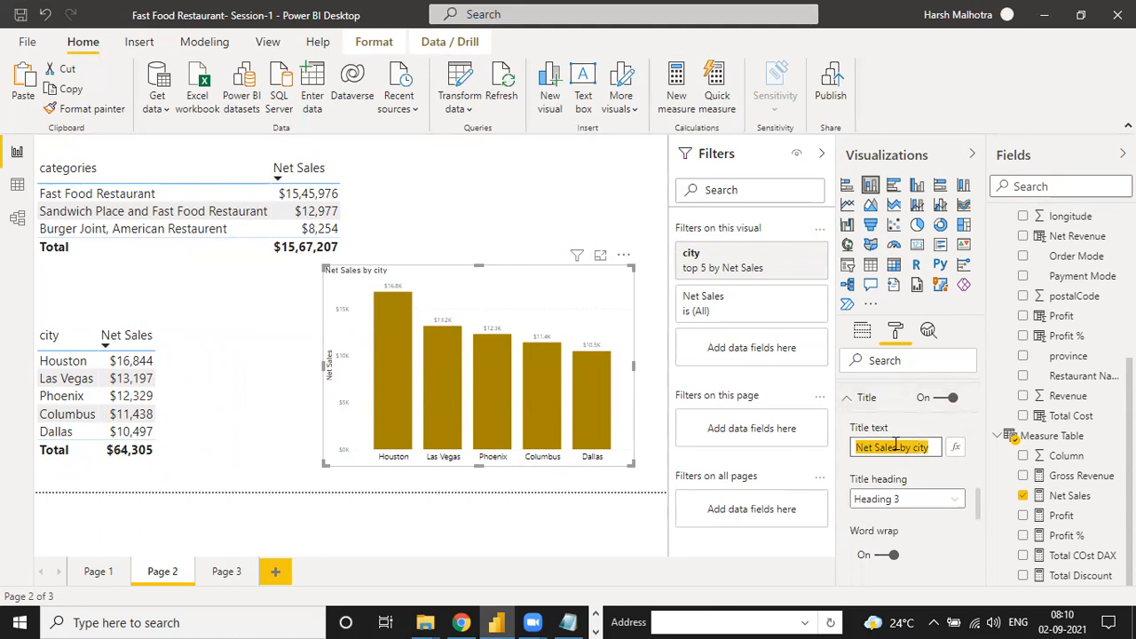
{"action": "key", "text": "BackSpace"}
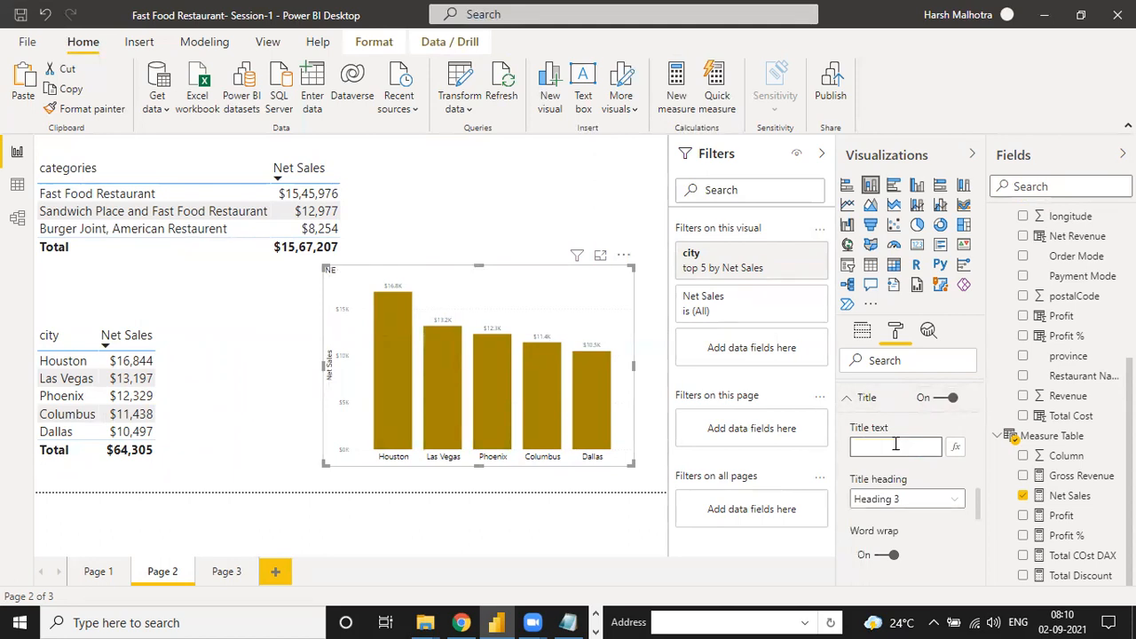
{"action": "type", "text": "Top 5 Cities by Sales"}
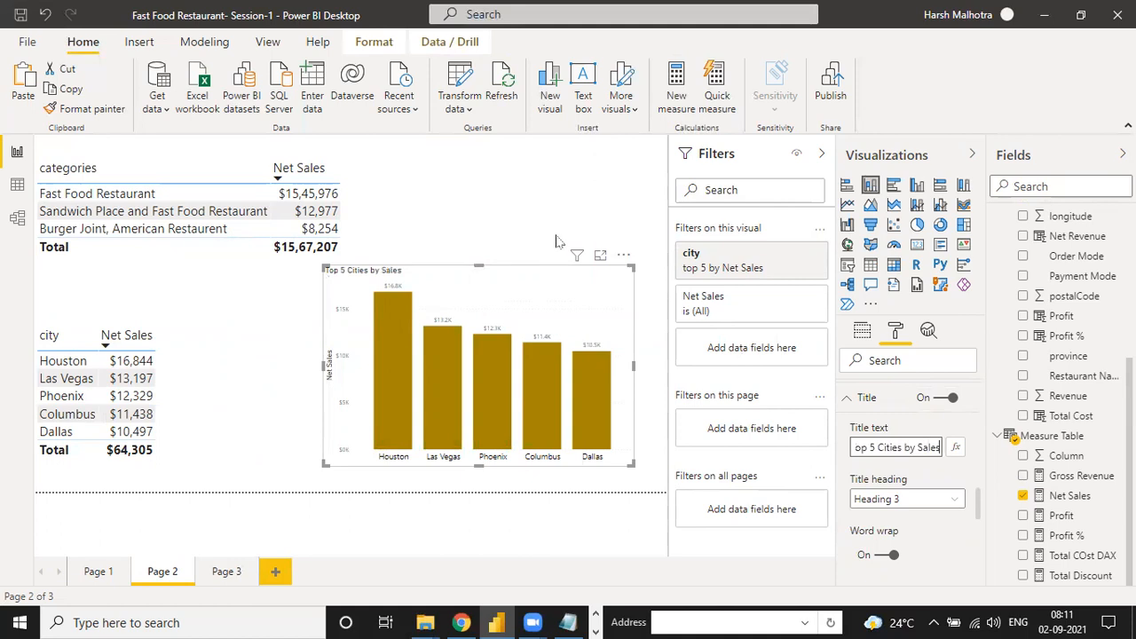
{"action": "left_click", "coordinate": [486, 264]}
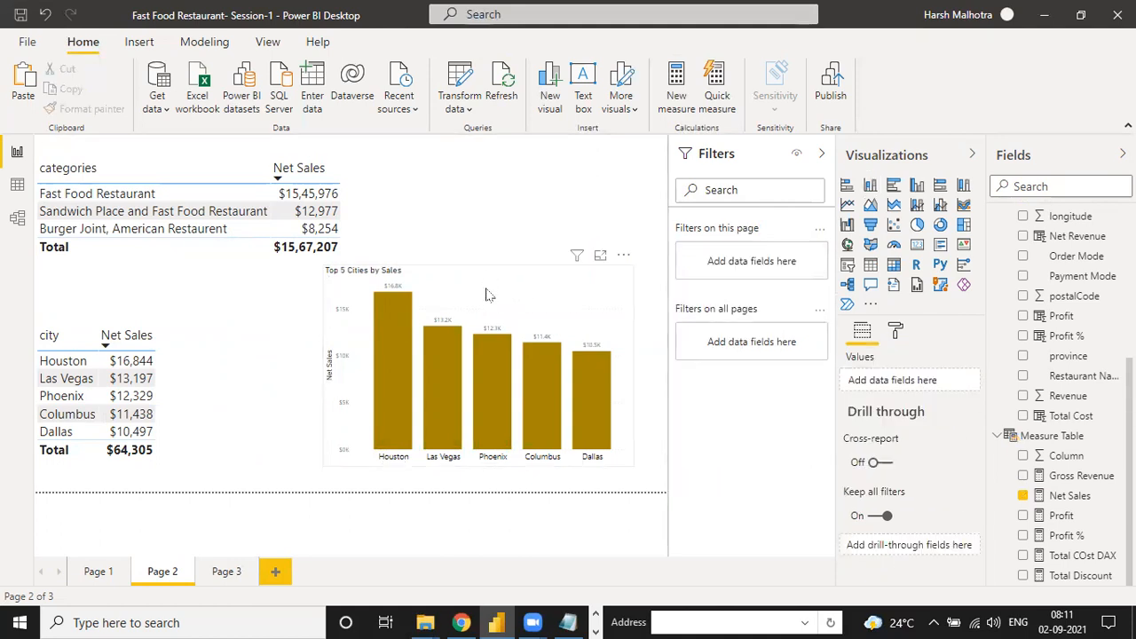
Step: Shorten the Top 5 Cities chart, duplicate it, and arrange the copy above the original without overlap
{"action": "left_click", "coordinate": [485, 277]}
{"action": "left_click_drag", "start_coordinate": [477, 268], "coordinate": [477, 293]}
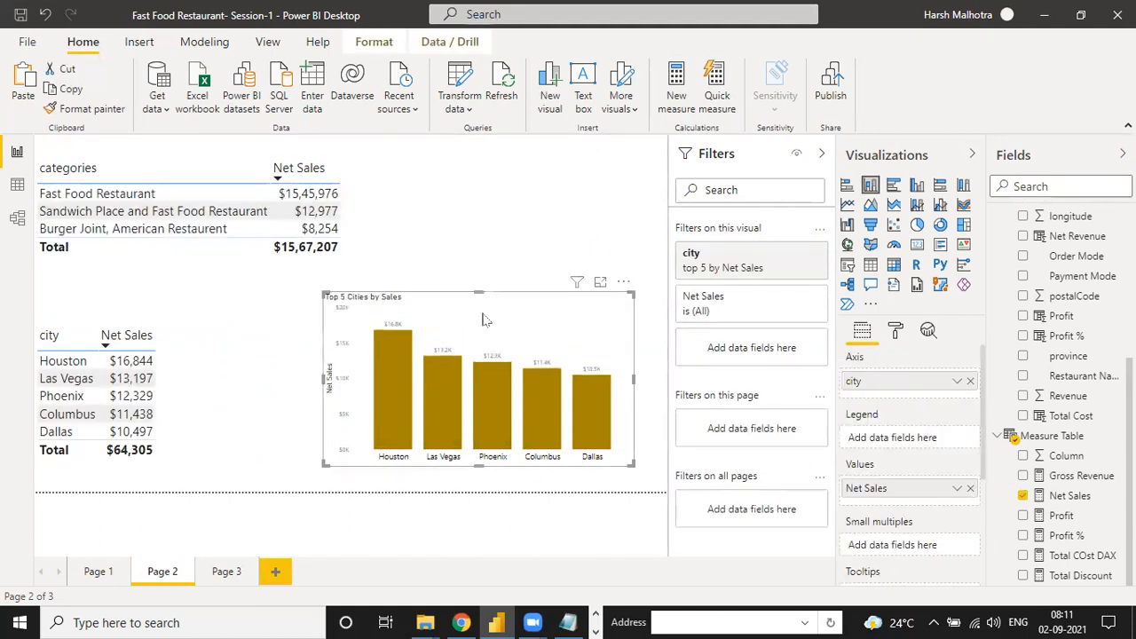
{"action": "left_click", "coordinate": [23, 92]}
{"action": "left_click_drag", "start_coordinate": [502, 173], "coordinate": [498, 158]}
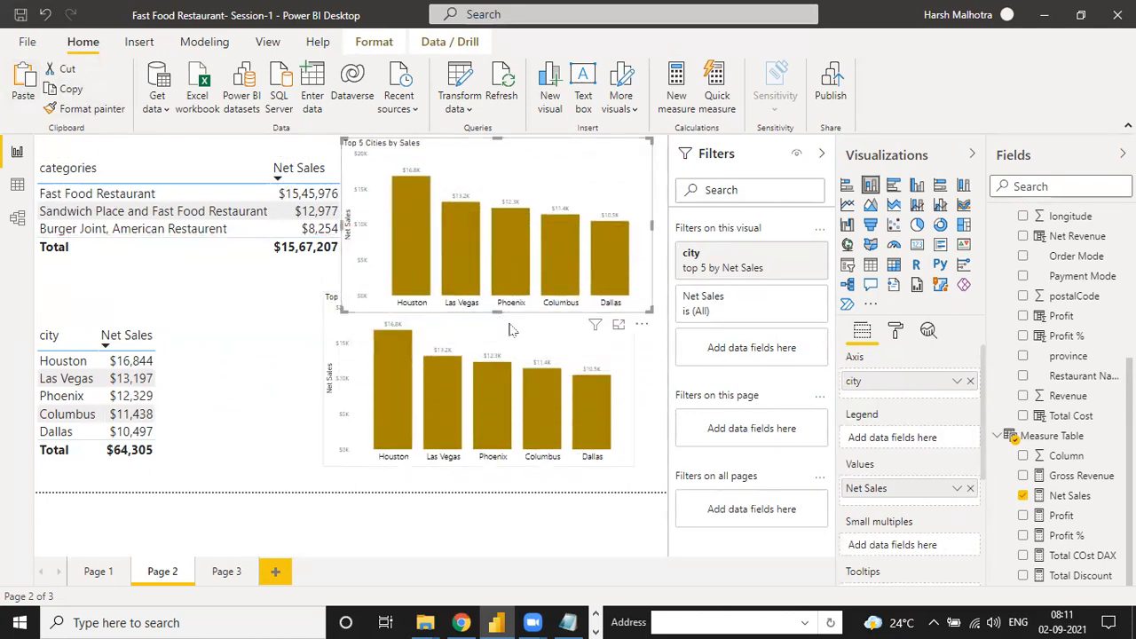
{"action": "left_click", "coordinate": [491, 329]}
{"action": "left_click_drag", "start_coordinate": [483, 300], "coordinate": [525, 353]}
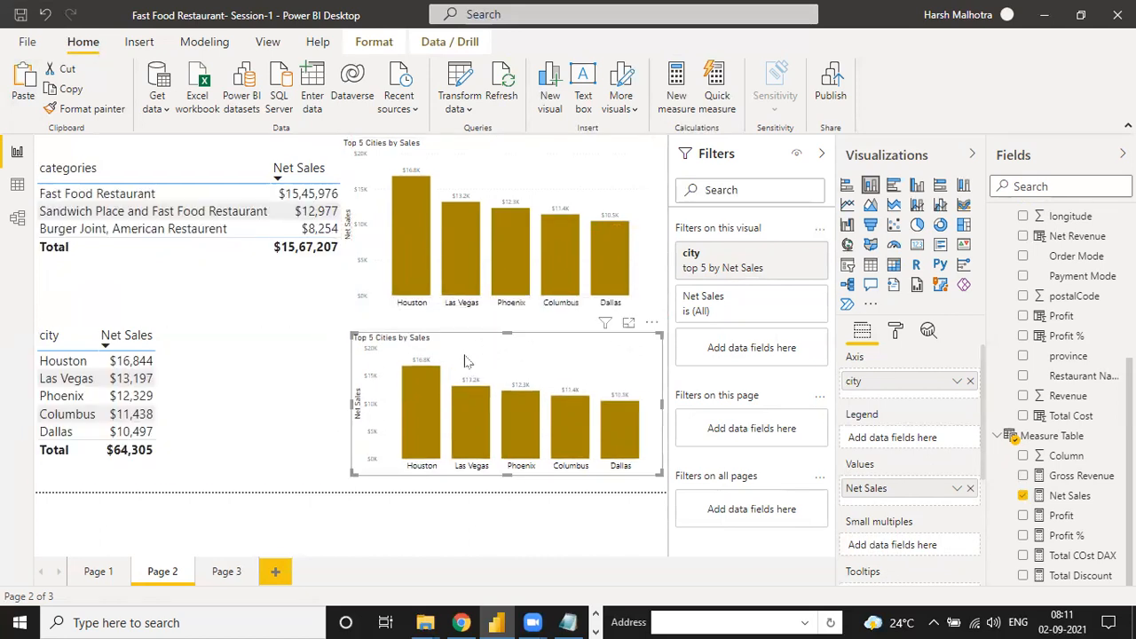
Step: Add Profit to the upper chart's values and base its Top 5 city filter on Profit instead of Net Sales
{"action": "left_click", "coordinate": [517, 178]}
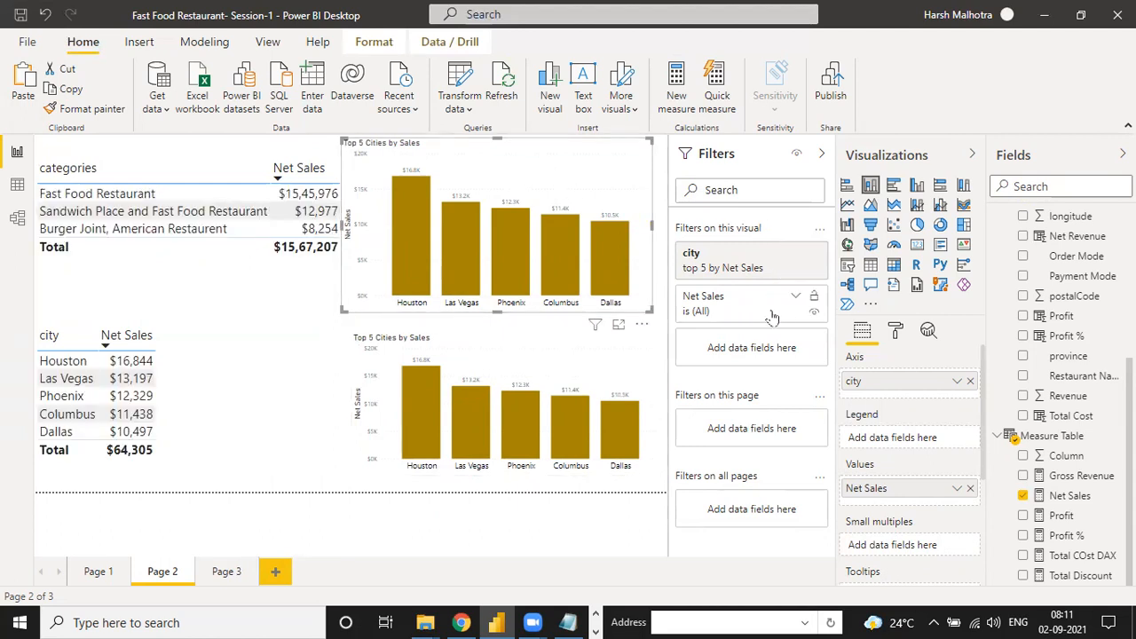
{"action": "left_click", "coordinate": [795, 256]}
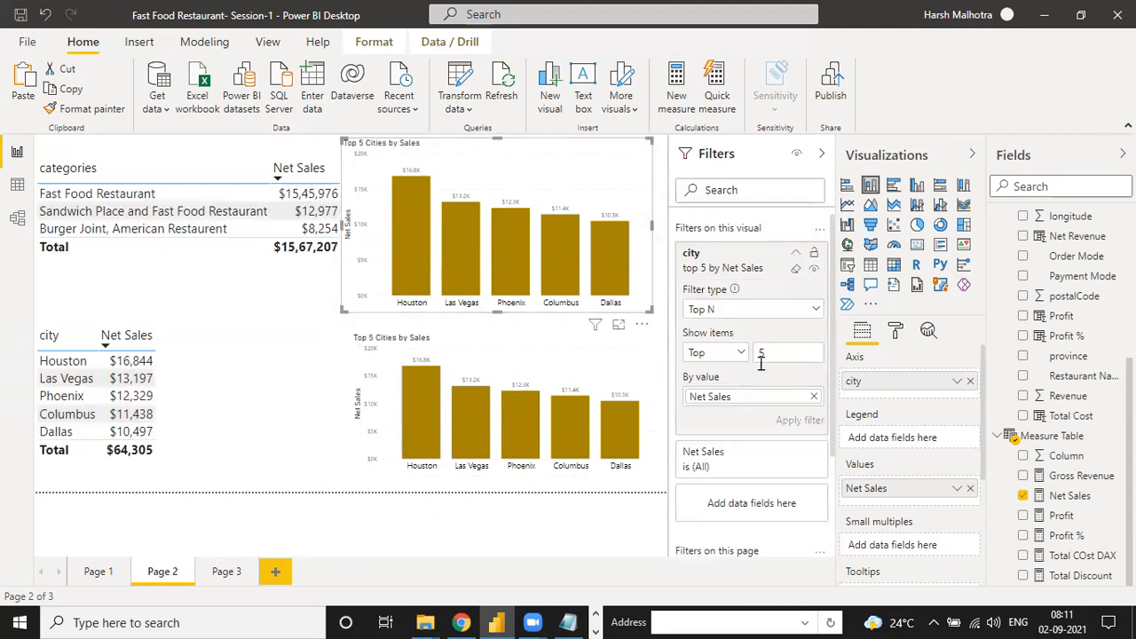
{"action": "left_click", "coordinate": [813, 398]}
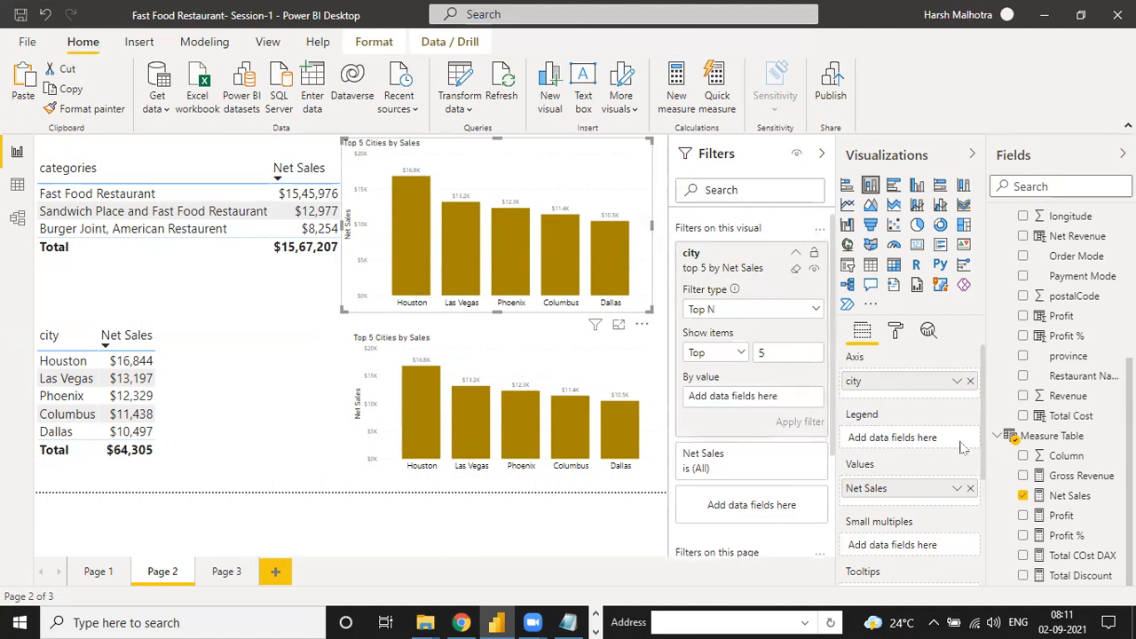
{"action": "left_click", "coordinate": [1030, 517]}
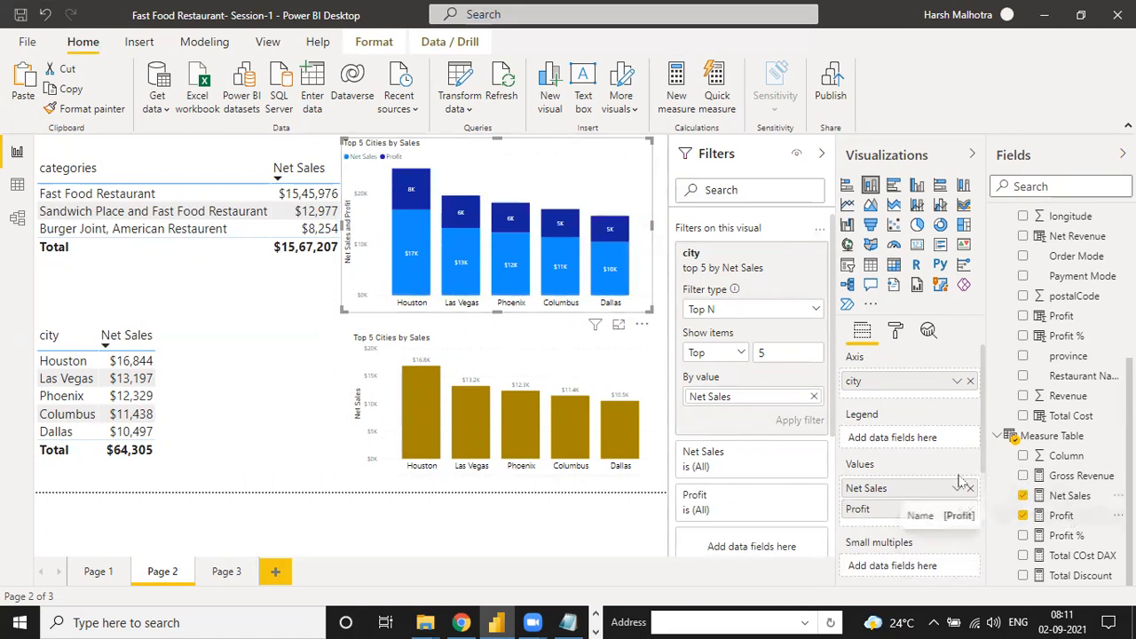
{"action": "left_click", "coordinate": [813, 398]}
{"action": "left_click_drag", "start_coordinate": [1059, 517], "coordinate": [753, 399]}
{"action": "left_click", "coordinate": [790, 425]}
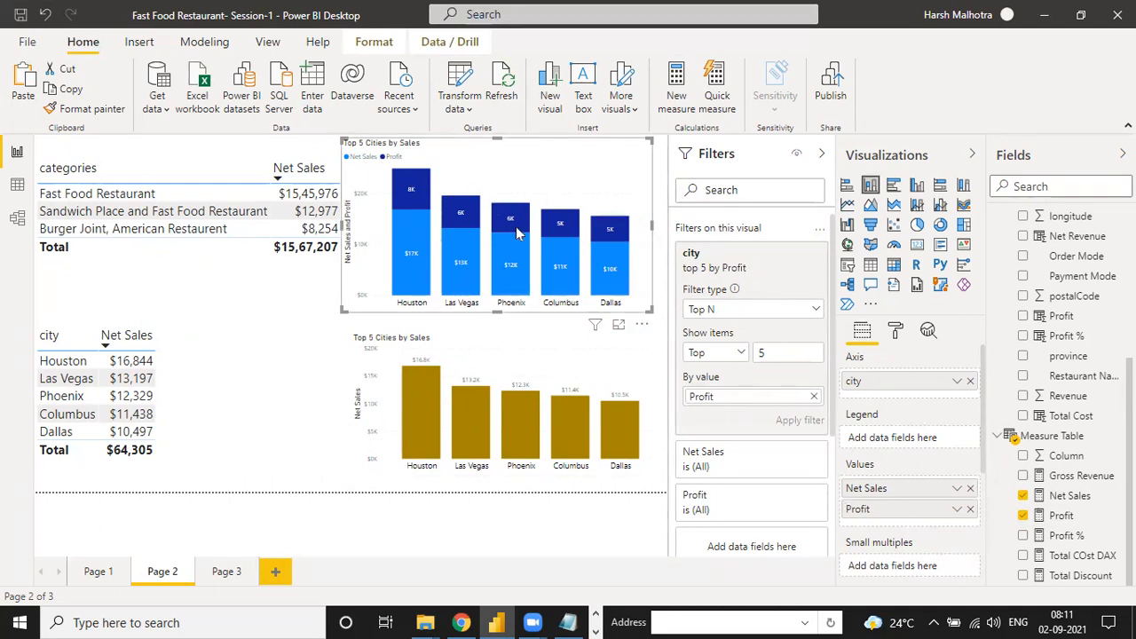
Step: Make Profit the only value plotted in the upper chart, keeping its Top 5 city filter based on Profit
{"action": "left_click", "coordinate": [970, 510]}
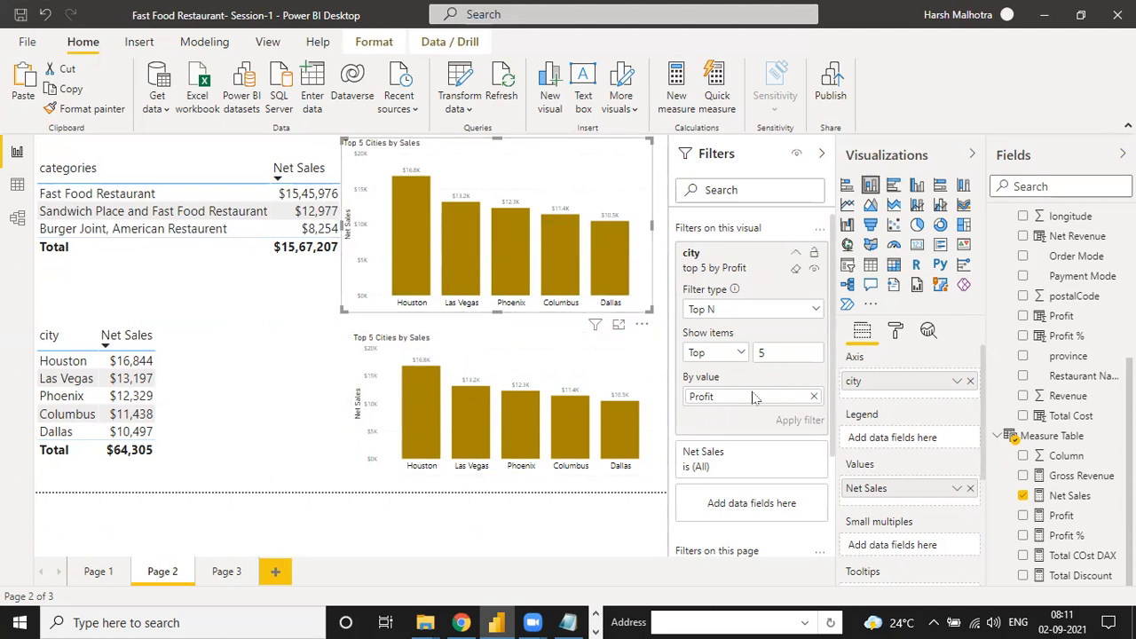
{"action": "left_click", "coordinate": [814, 396]}
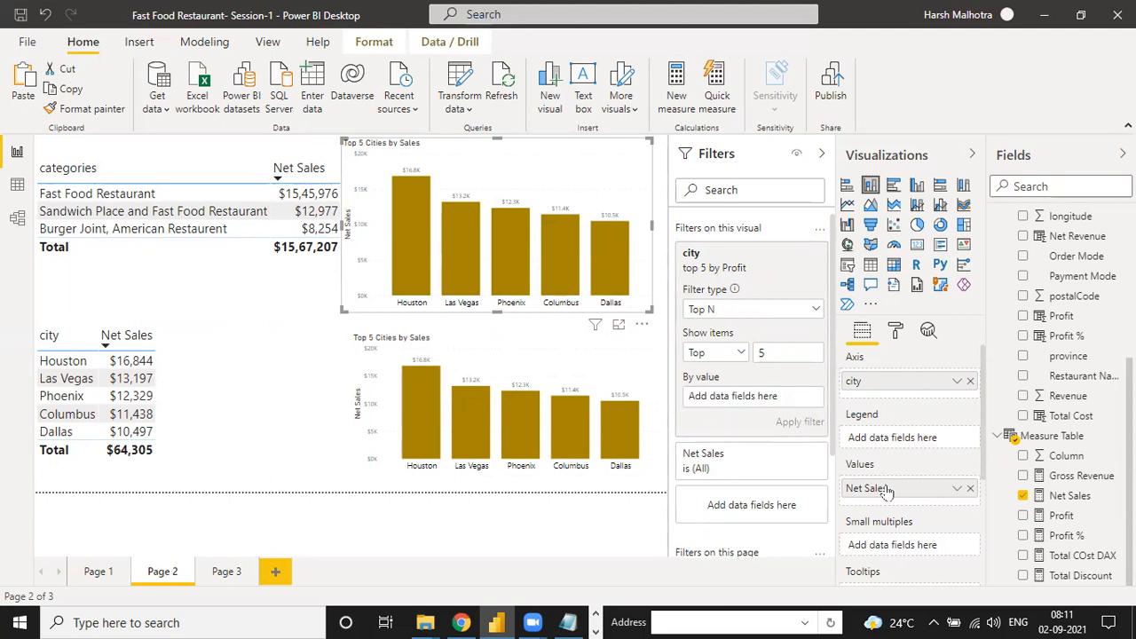
{"action": "left_click", "coordinate": [971, 488]}
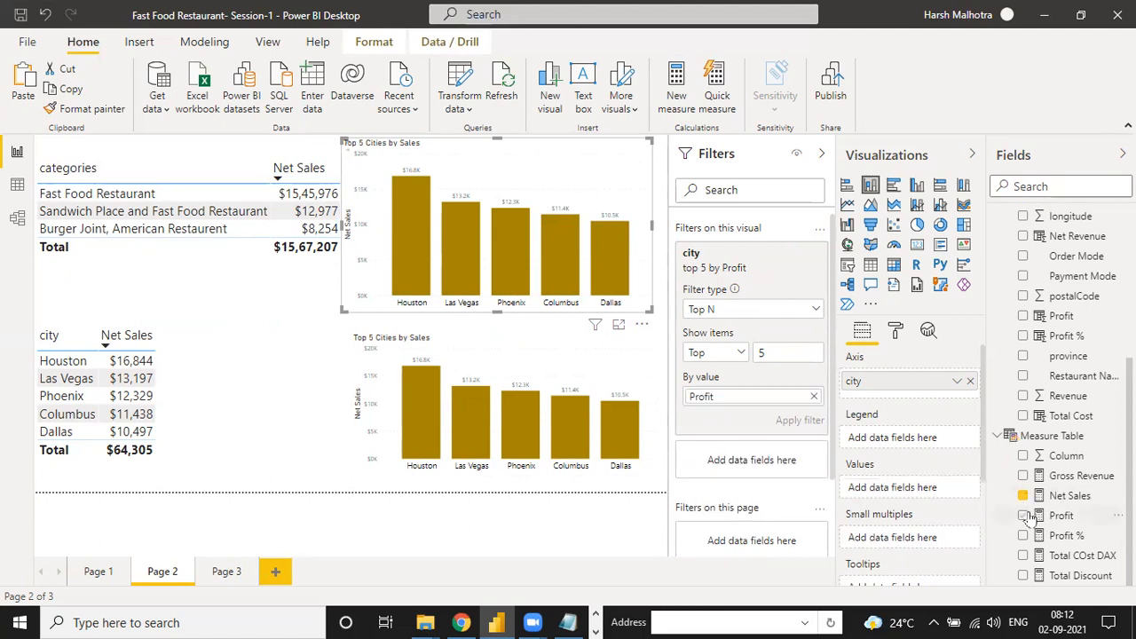
{"action": "left_click_drag", "start_coordinate": [1061, 516], "coordinate": [897, 488]}
{"action": "left_click", "coordinate": [1064, 517]}
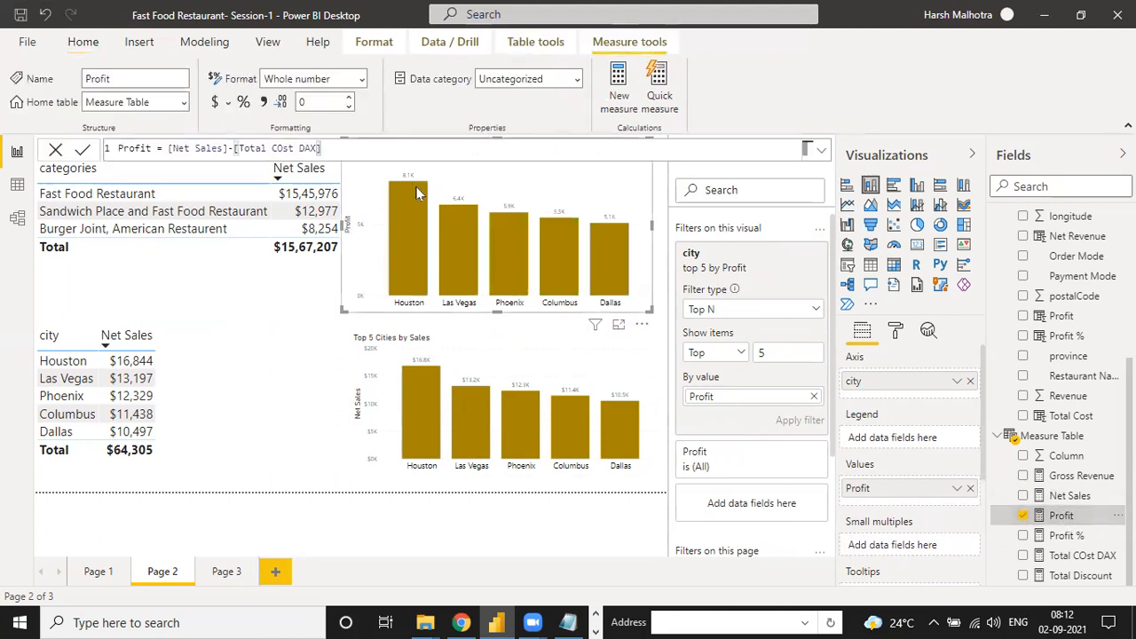
{"action": "left_click", "coordinate": [307, 356]}
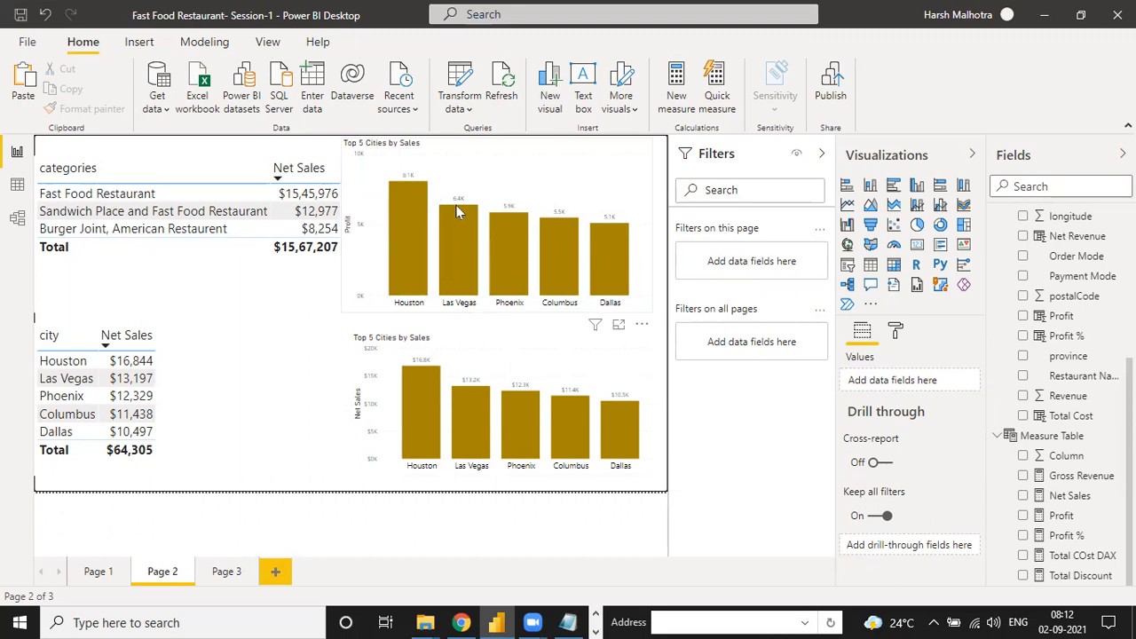
Step: Widen the city table, add the Profit measure as a third column, and trim the table's width around it
{"action": "left_click", "coordinate": [200, 369]}
{"action": "left_click_drag", "start_coordinate": [203, 402], "coordinate": [298, 410]}
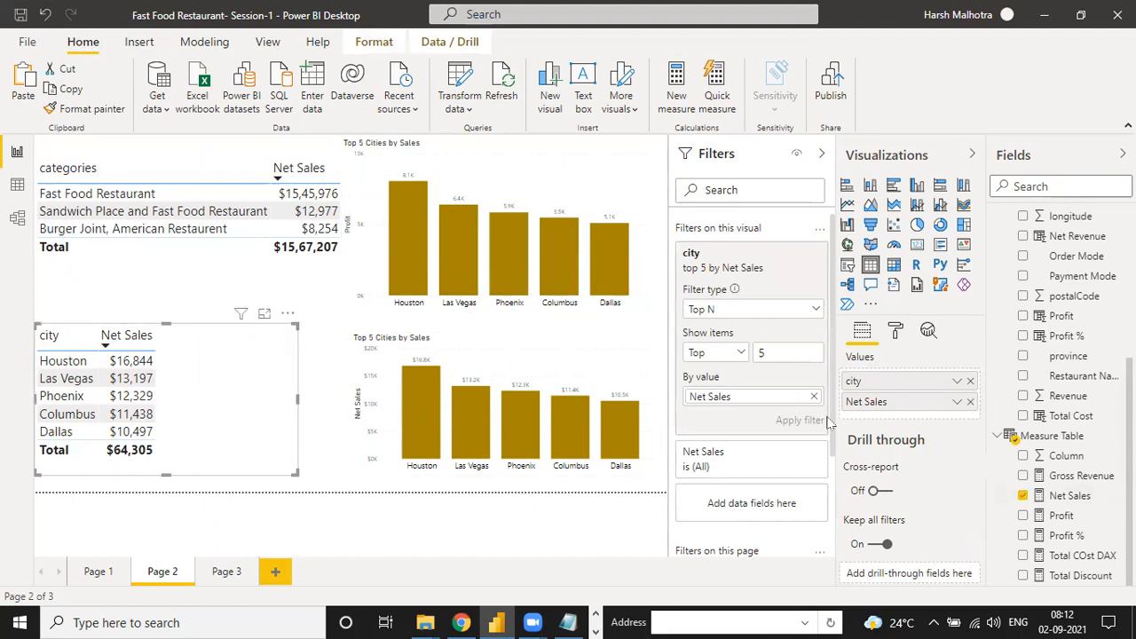
{"action": "left_click_drag", "start_coordinate": [1062, 515], "coordinate": [923, 419]}
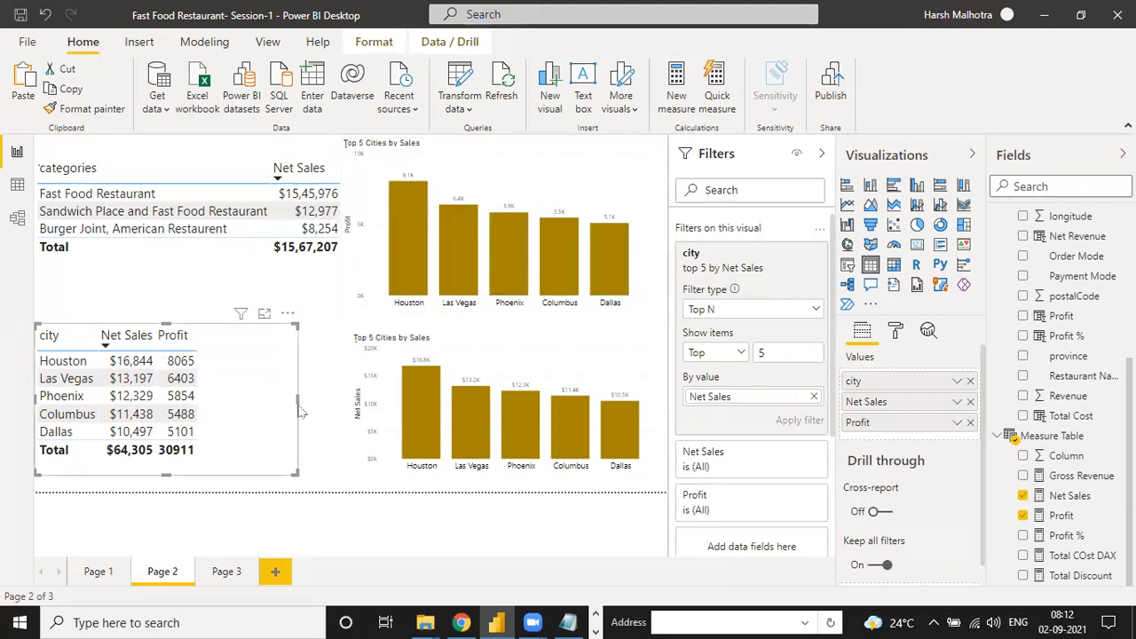
{"action": "left_click_drag", "start_coordinate": [298, 400], "coordinate": [240, 408]}
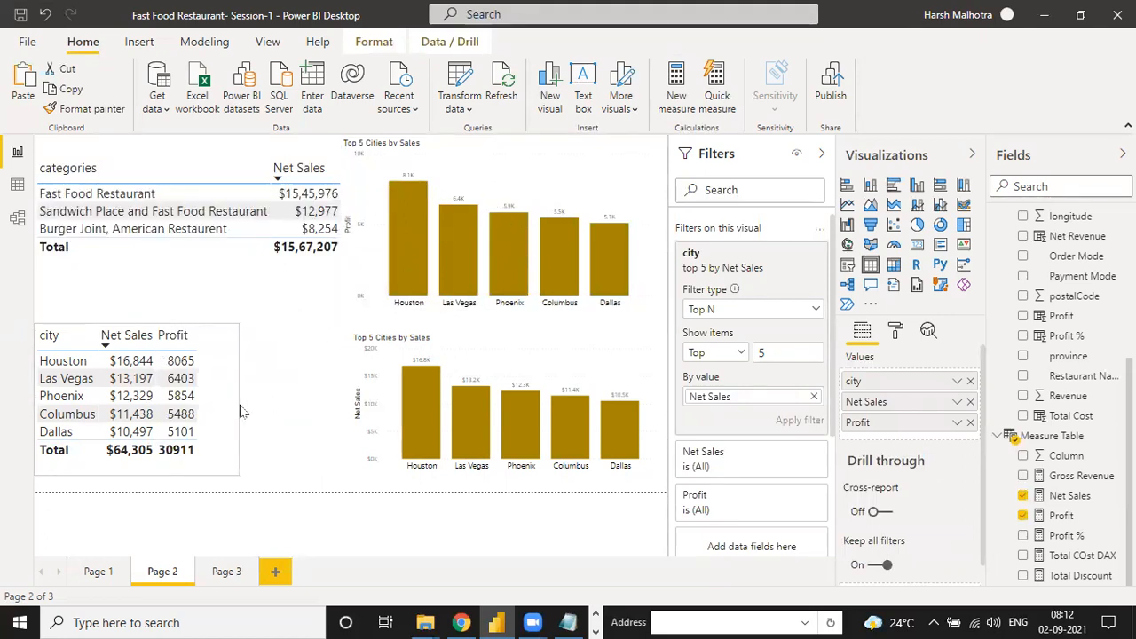
{"action": "left_click", "coordinate": [282, 399]}
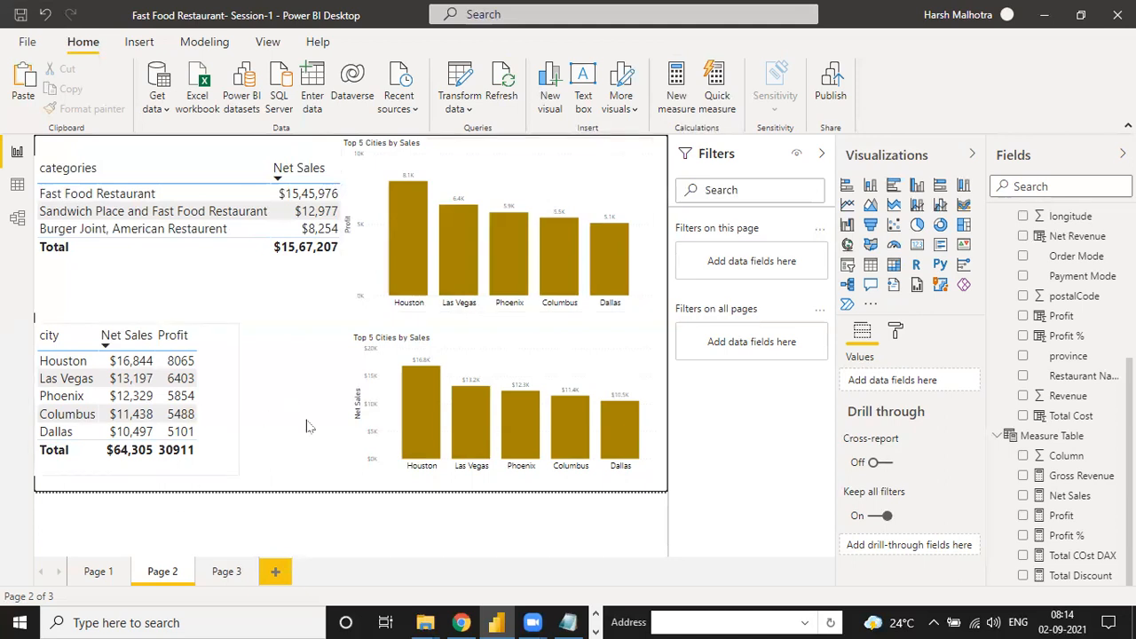
Step: On Page 1, move the start of the date slicer's range back to 16-05-2016
{"action": "left_click", "coordinate": [95, 572]}
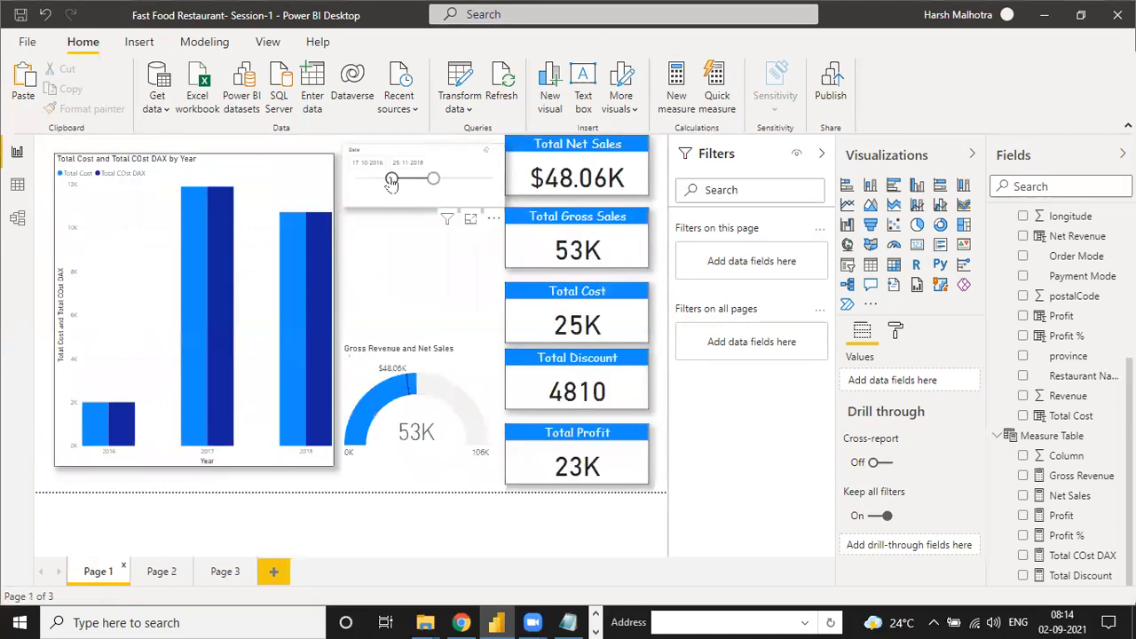
{"action": "left_click_drag", "start_coordinate": [388, 182], "coordinate": [384, 179]}
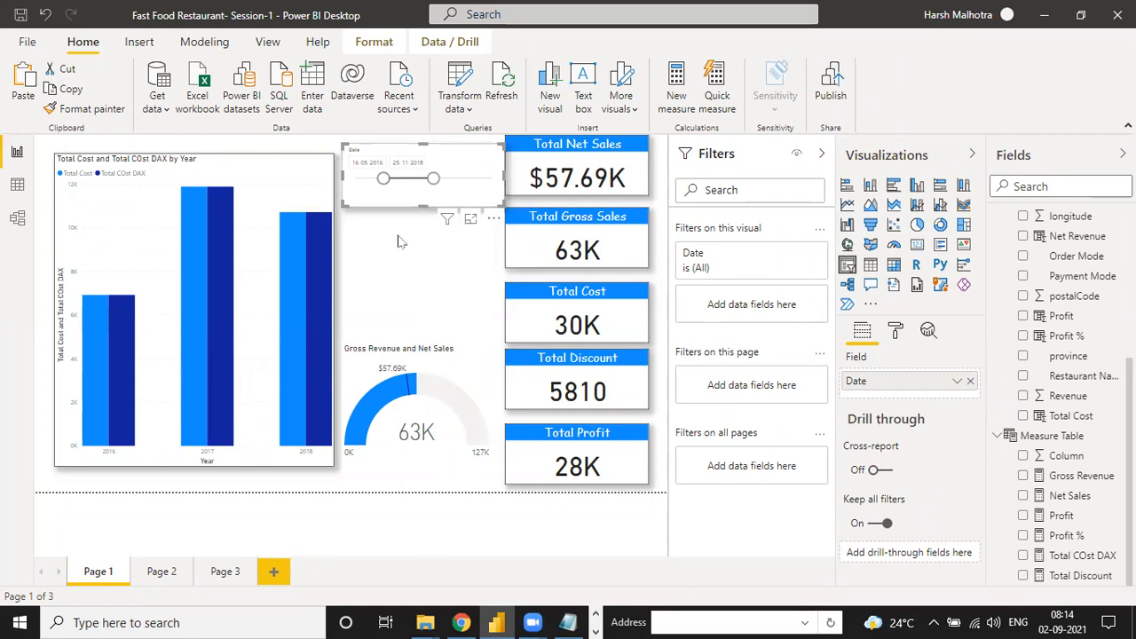
Step: Add a new report page with an enlarged slicer based on the categories field
{"action": "left_click", "coordinate": [273, 574]}
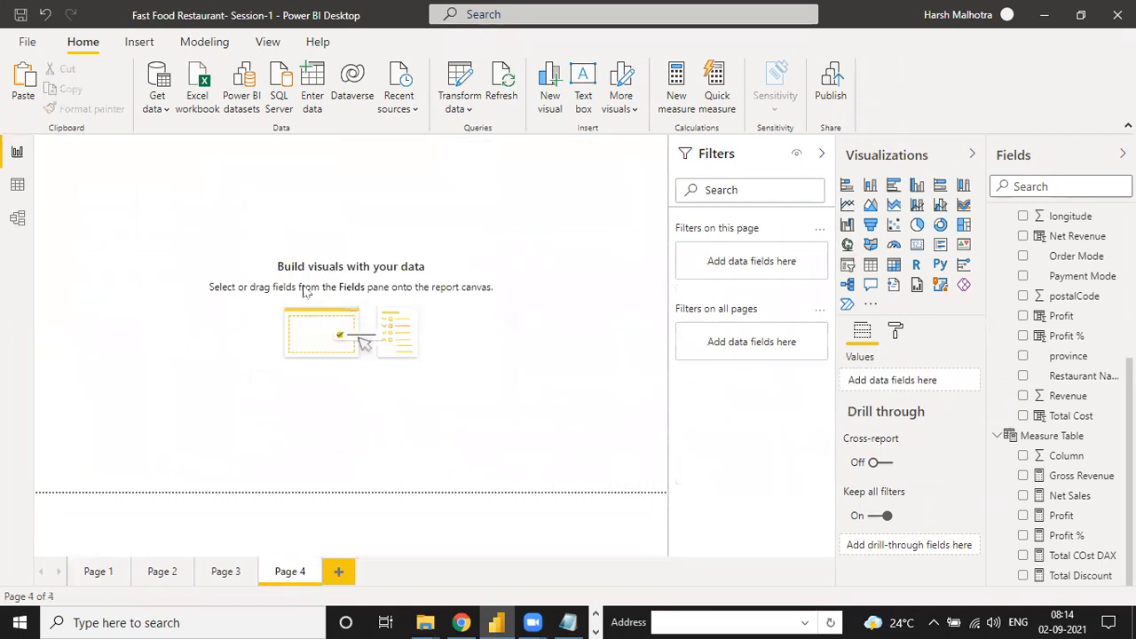
{"action": "left_click", "coordinate": [848, 265]}
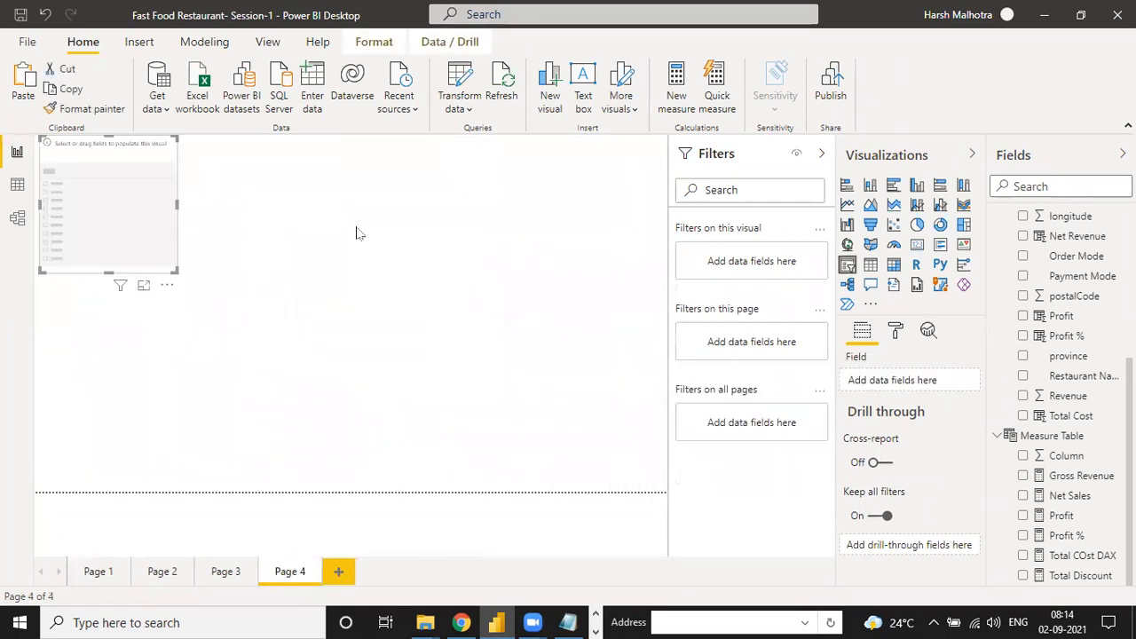
{"action": "left_click_drag", "start_coordinate": [174, 266], "coordinate": [380, 368]}
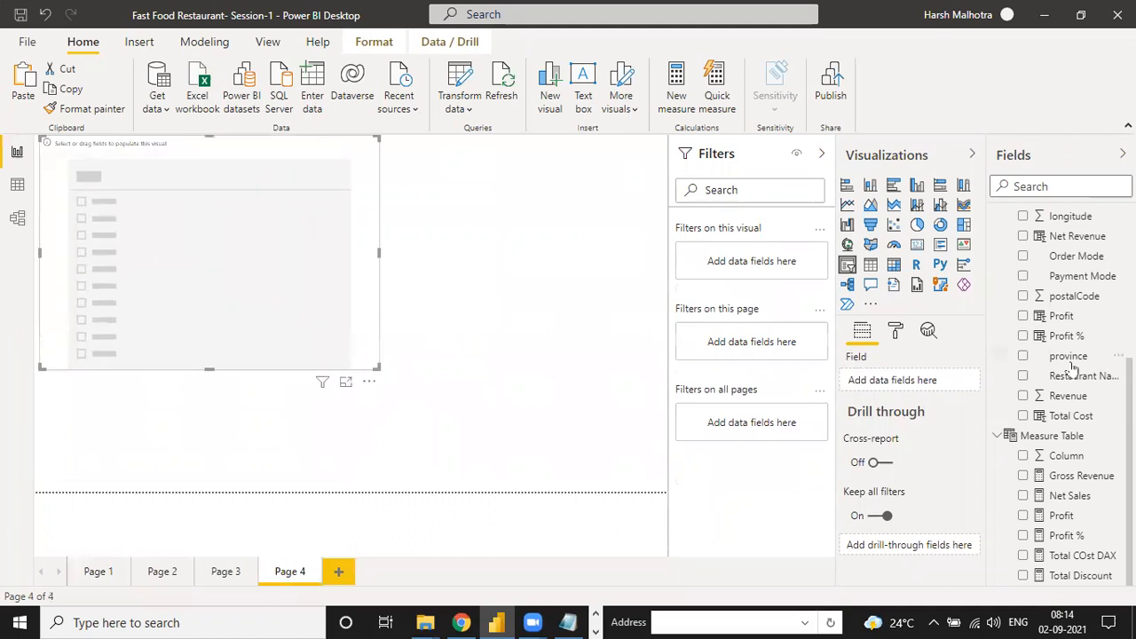
{"action": "scroll", "coordinate": [1075, 284], "scroll_direction": "up", "scroll_amount": 5}
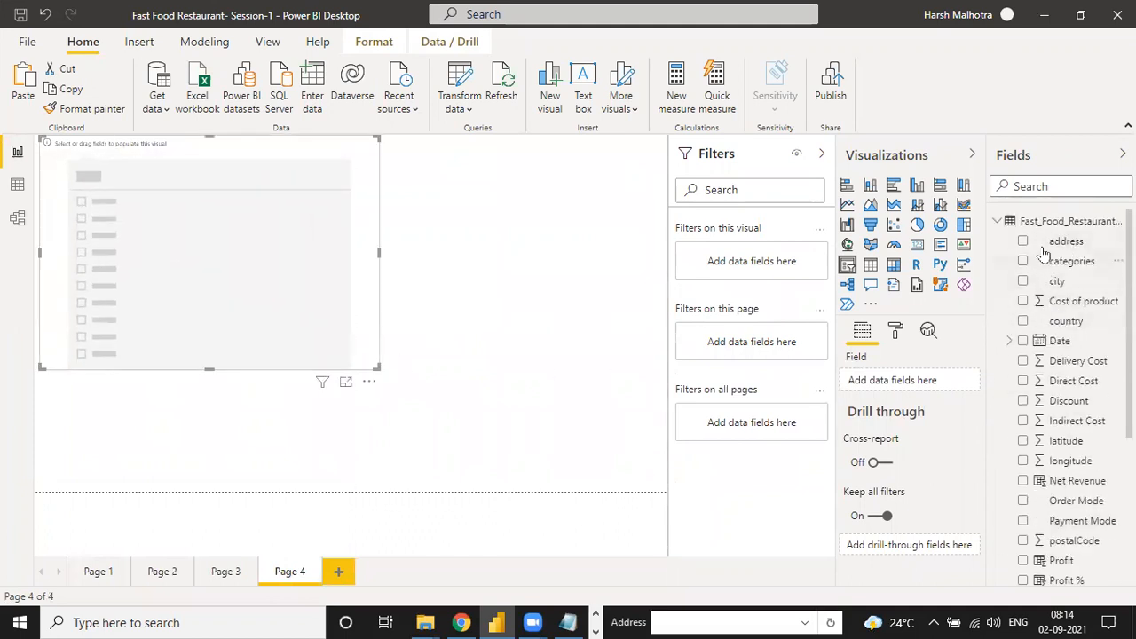
{"action": "scroll", "coordinate": [1045, 444], "scroll_direction": "down", "scroll_amount": 5}
{"action": "left_click", "coordinate": [1023, 262]}
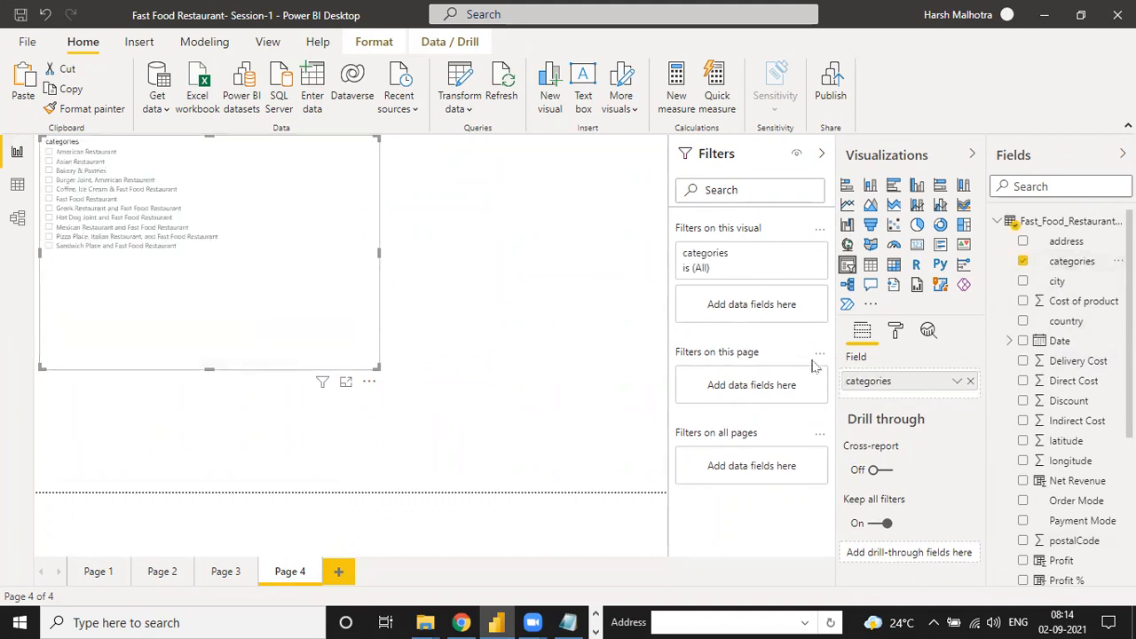
Step: Set the categories slicer's orientation to Horizontal
{"action": "left_click", "coordinate": [896, 333]}
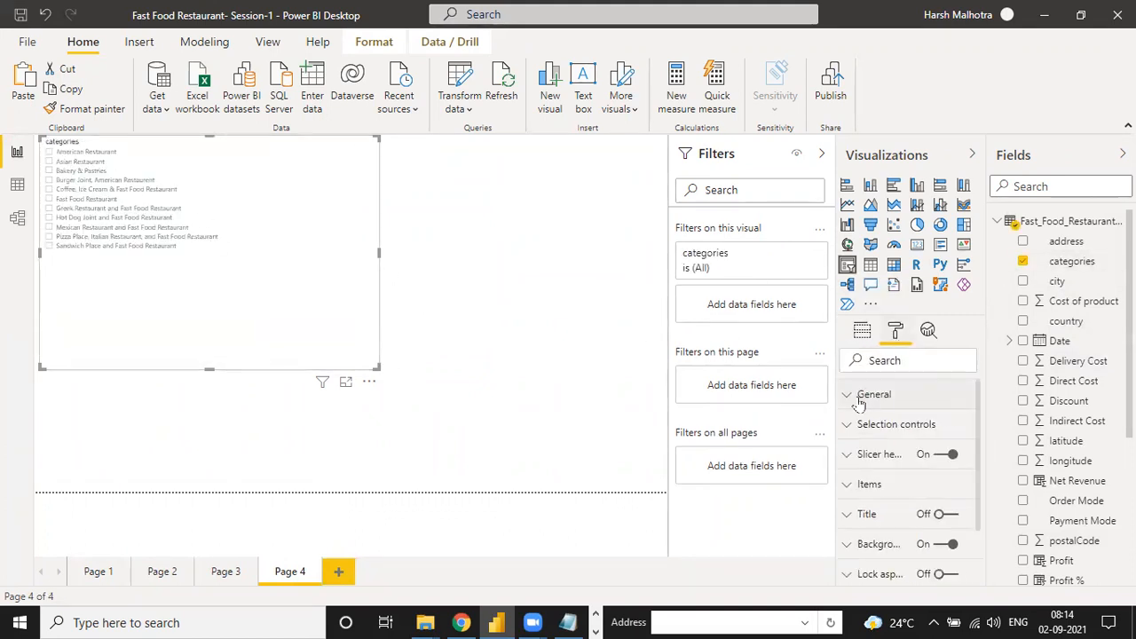
{"action": "left_click", "coordinate": [852, 396]}
{"action": "left_click", "coordinate": [884, 552]}
{"action": "left_click", "coordinate": [881, 591]}
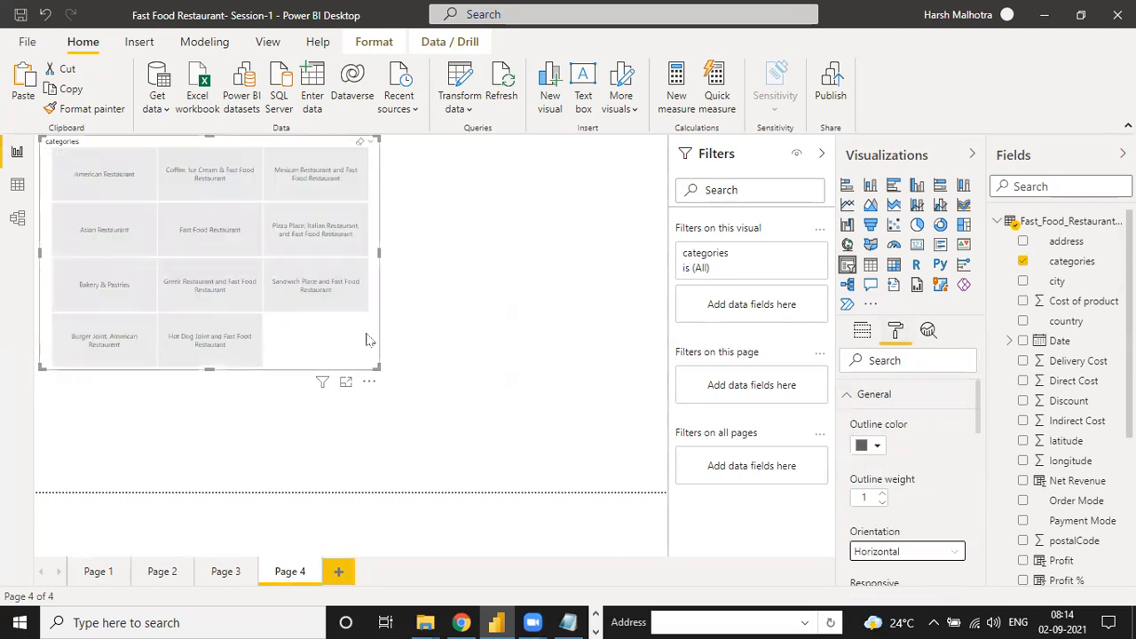
Step: Widen the categories slicer across the page and try its tiles with American Restaurant, ending on Fast Food Restaurant
{"action": "left_click_drag", "start_coordinate": [377, 367], "coordinate": [655, 341]}
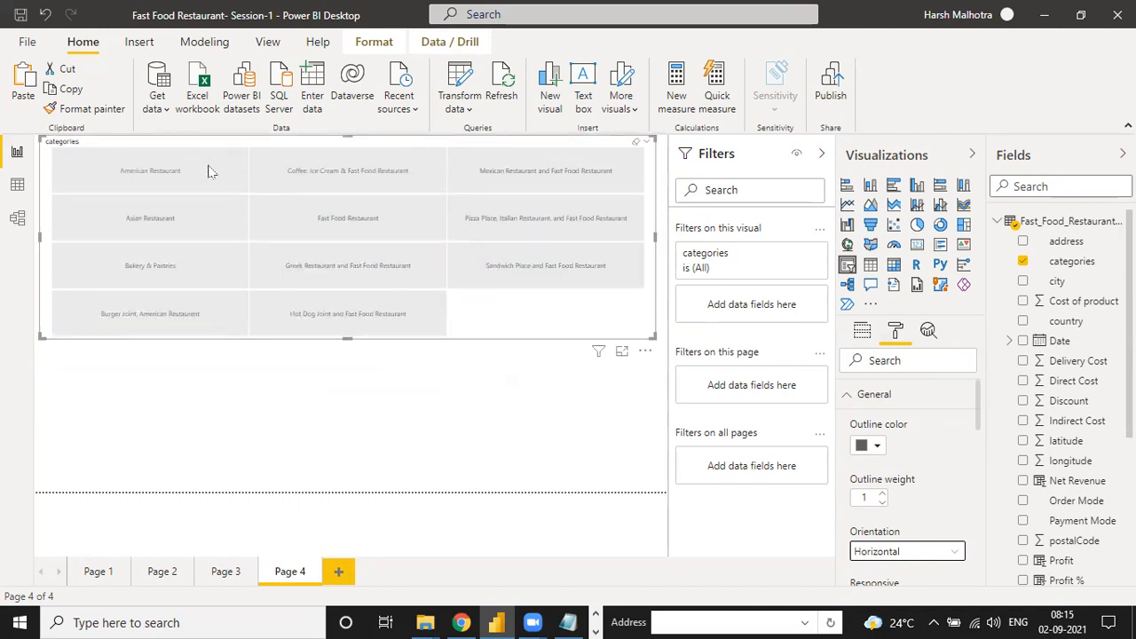
{"action": "left_click", "coordinate": [152, 167]}
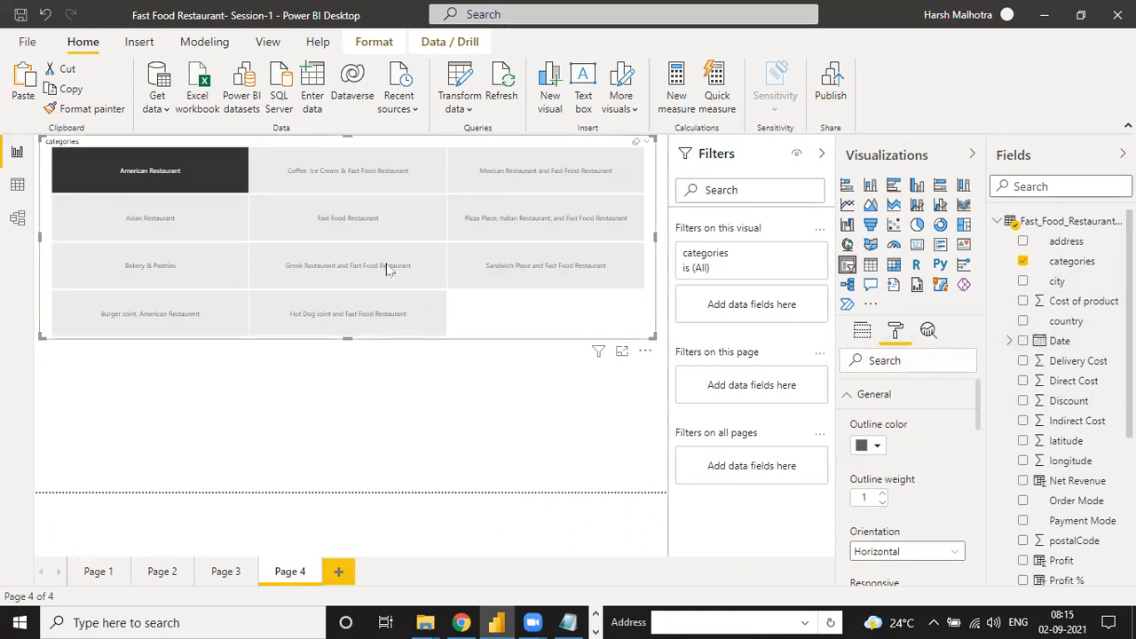
{"action": "left_click", "coordinate": [362, 235]}
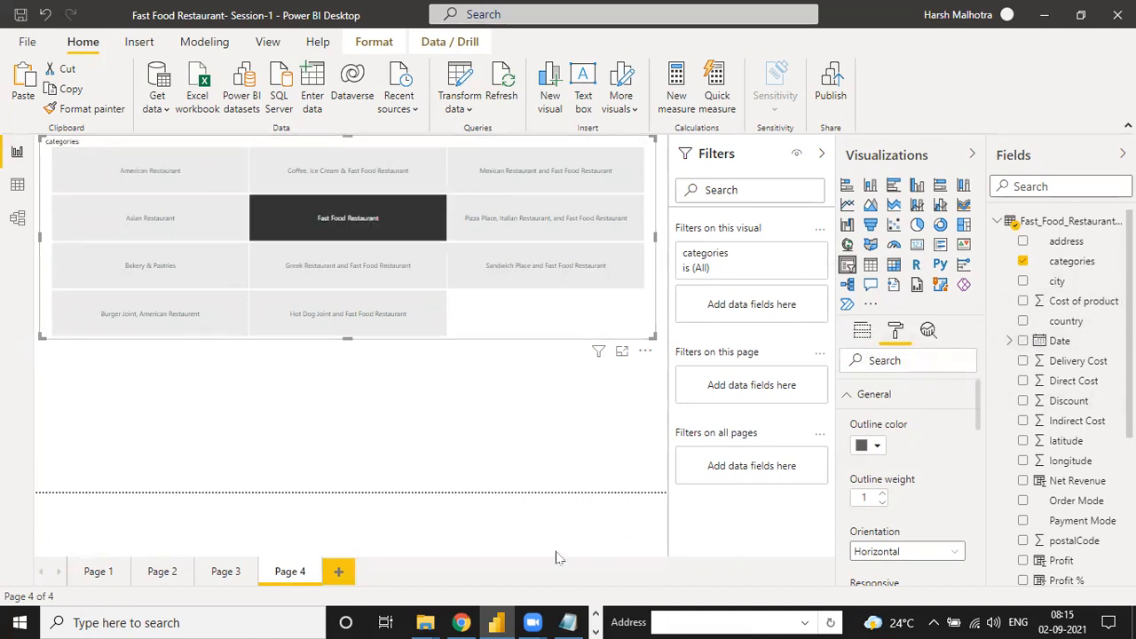
Step: Switch to Power BI in Chrome, open the Sales Dashboard report, and try its slicers with 2010, Aug and Q3, ending on year 2011
{"action": "left_click", "coordinate": [464, 622]}
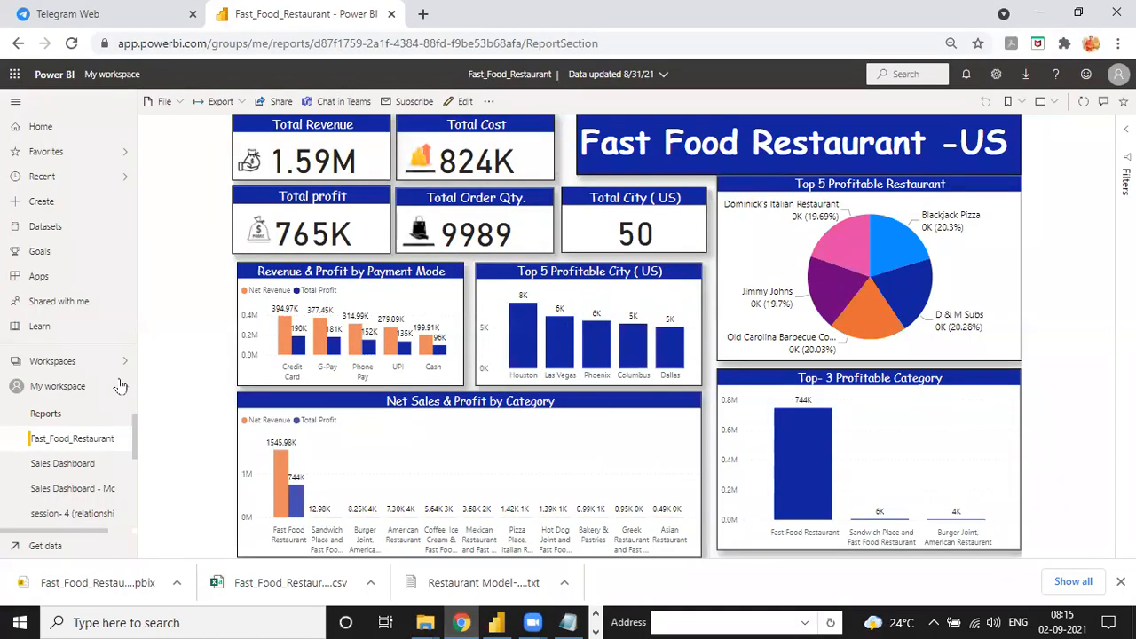
{"action": "left_click", "coordinate": [71, 468]}
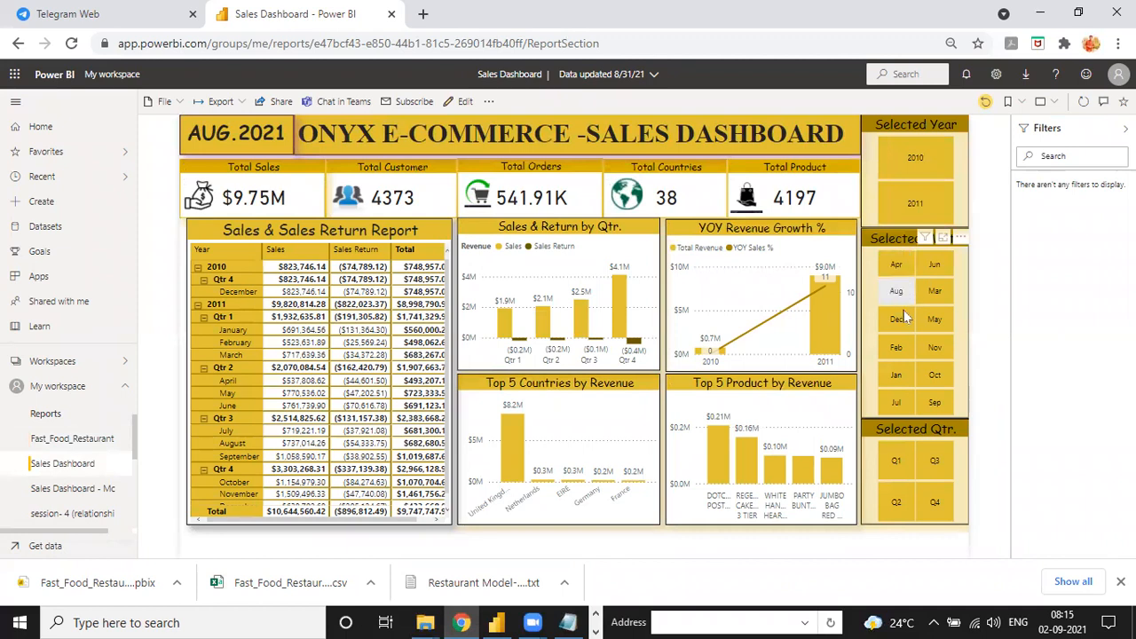
{"action": "left_click", "coordinate": [933, 159]}
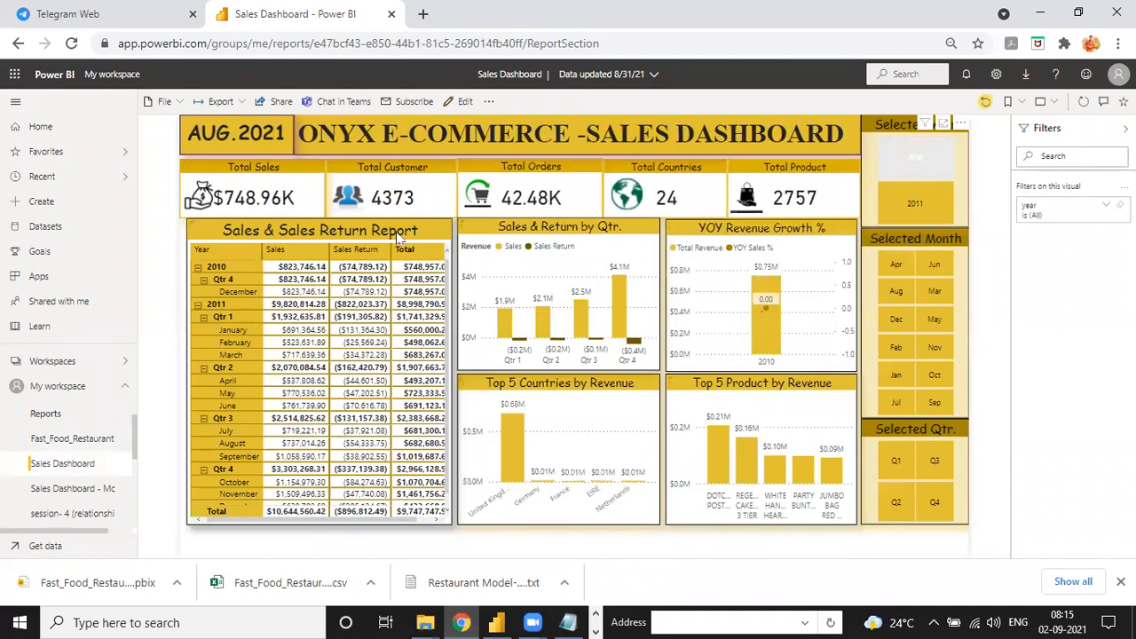
{"action": "left_click", "coordinate": [898, 299]}
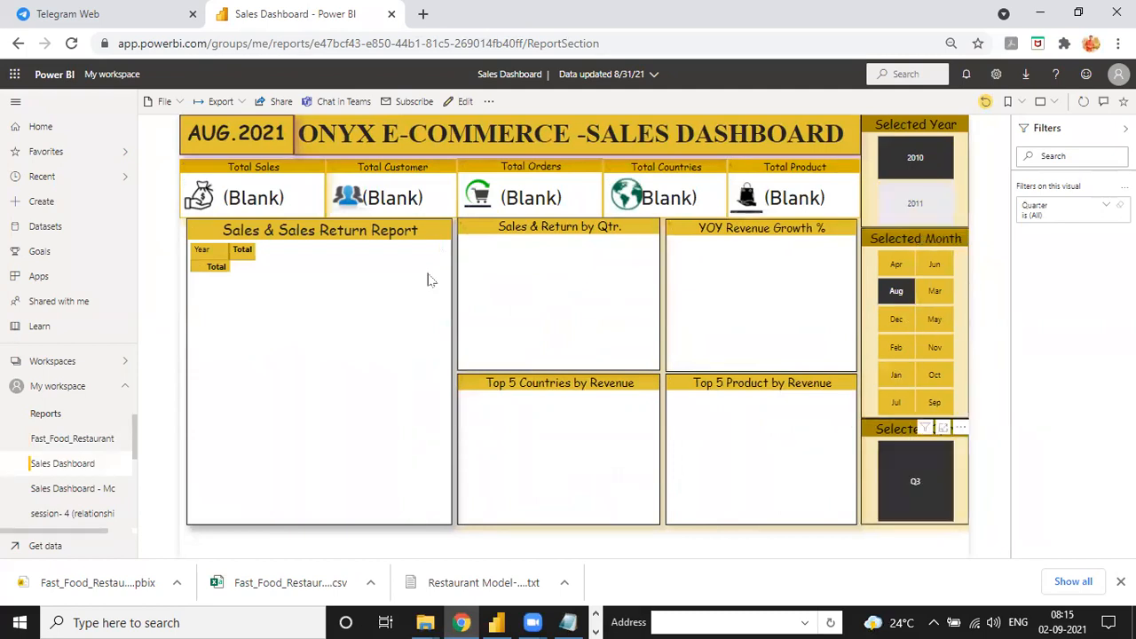
{"action": "left_click", "coordinate": [915, 201]}
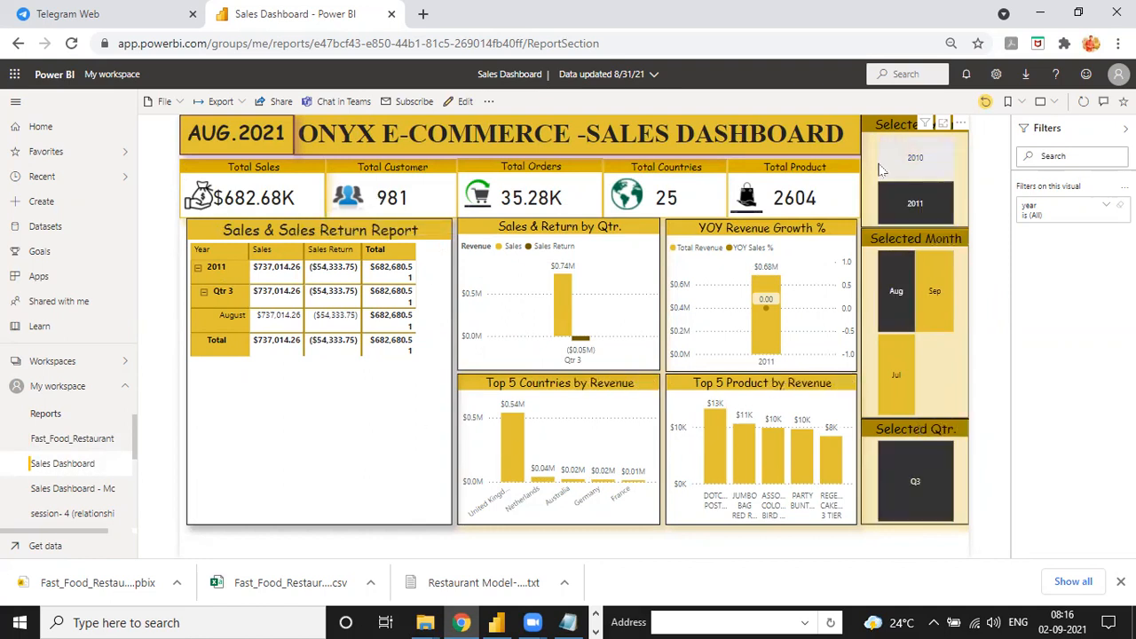
Step: Open the Sales Dashboard - Model report, narrow its date slicer to 8/15/2018–4/18/2020, and inspect the 30-day forecast's values for 07/07/2020
{"action": "left_click", "coordinate": [78, 489]}
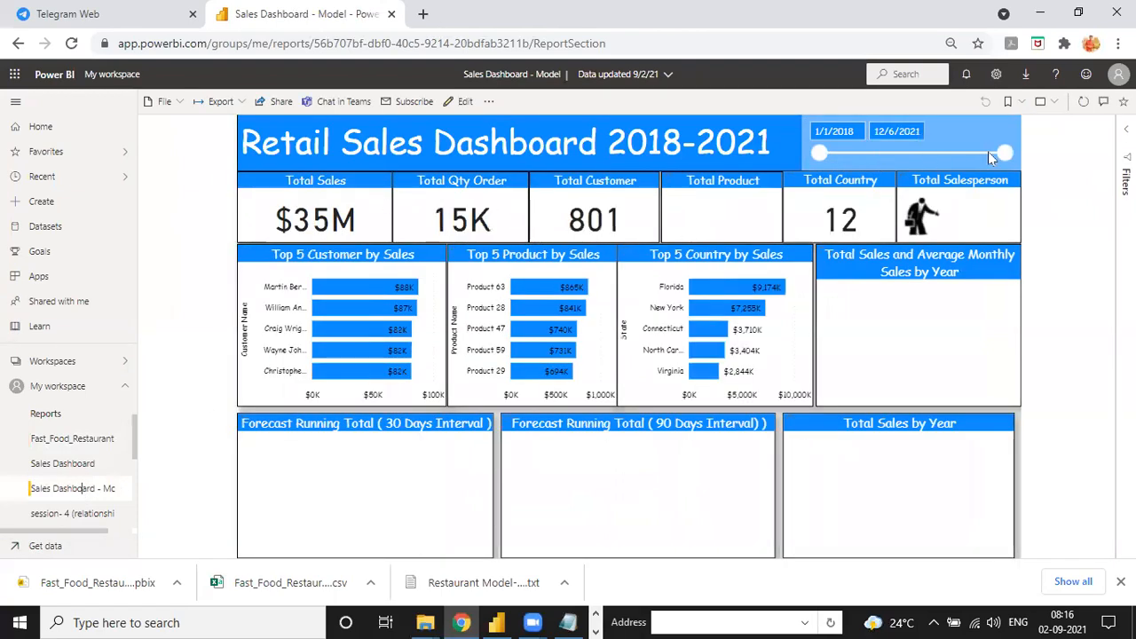
{"action": "left_click_drag", "start_coordinate": [1004, 153], "coordinate": [928, 158]}
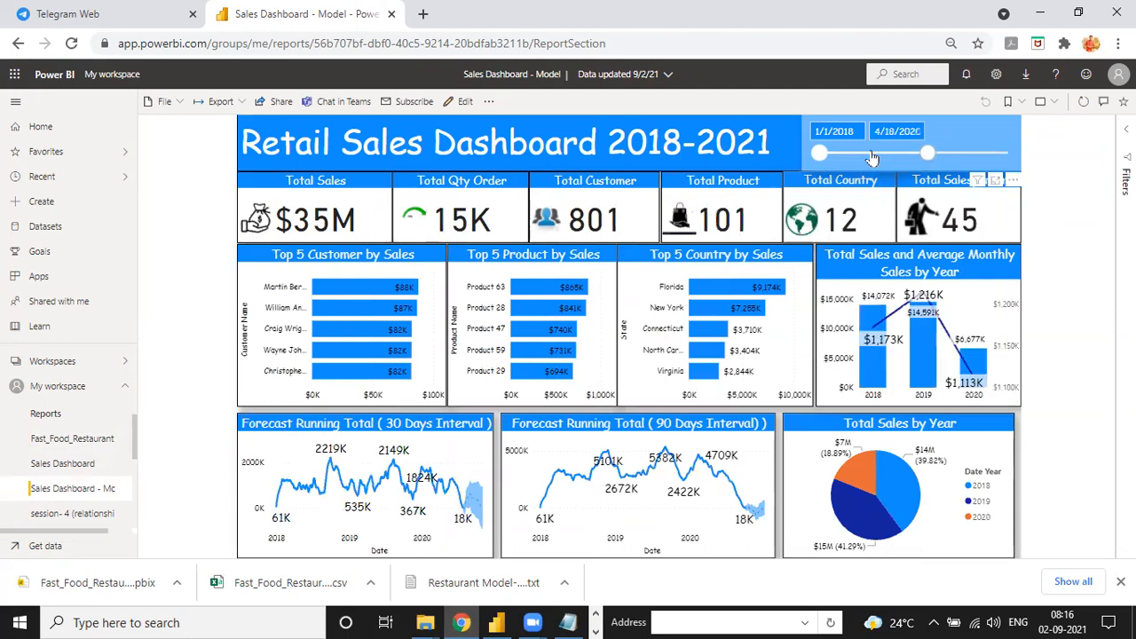
{"action": "left_click_drag", "start_coordinate": [833, 155], "coordinate": [849, 153]}
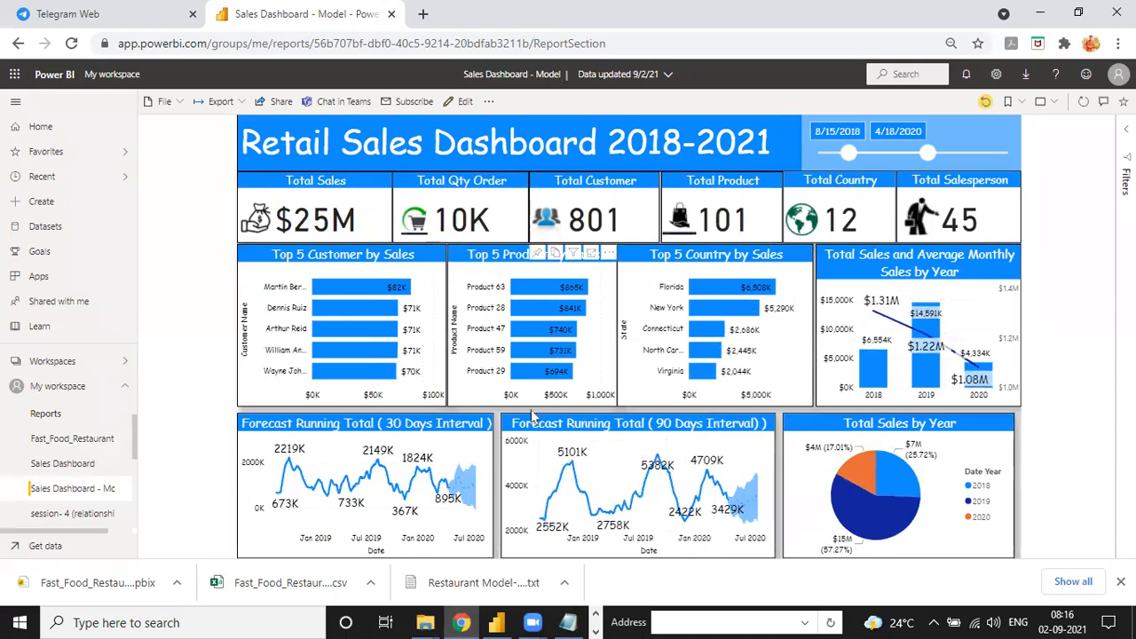
{"action": "mouse_move", "coordinate": [472, 499]}
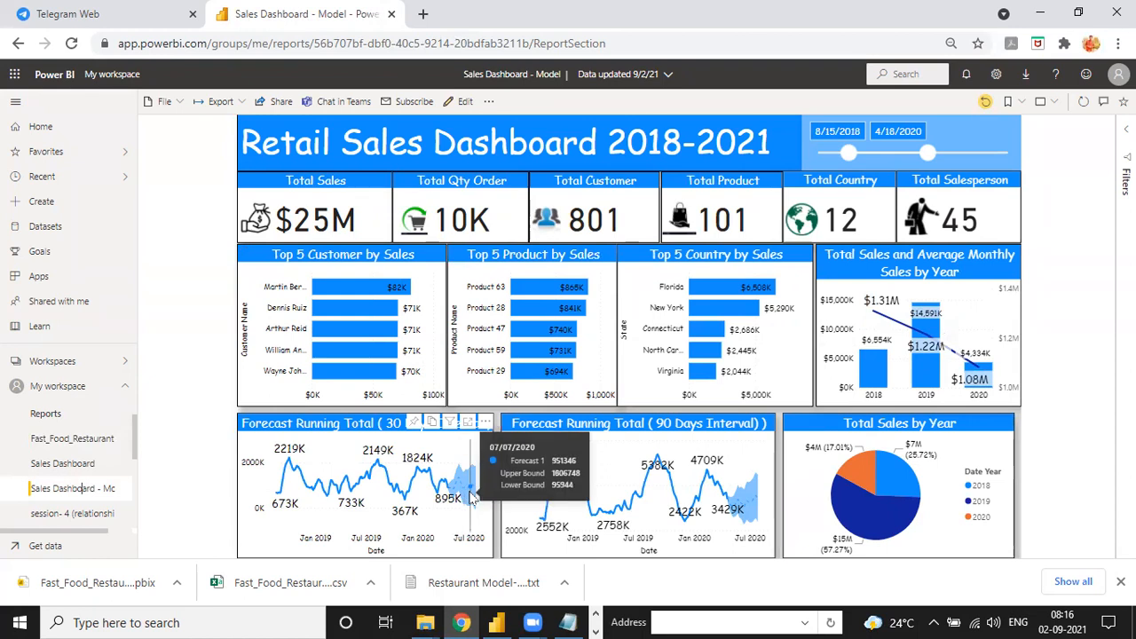